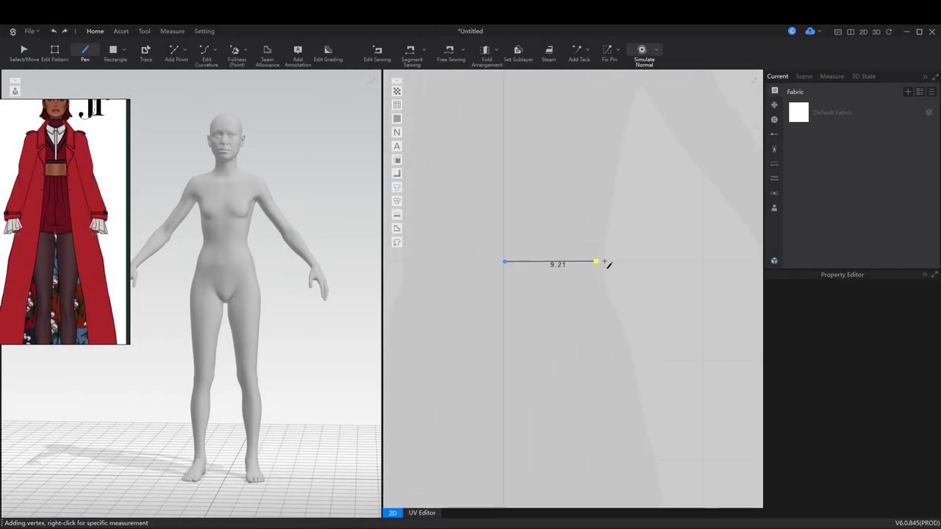
Draw a closed front leg pattern over the avatar's leg with the Pen tool, about 10.4 cm wide at the waist
click(607, 262)
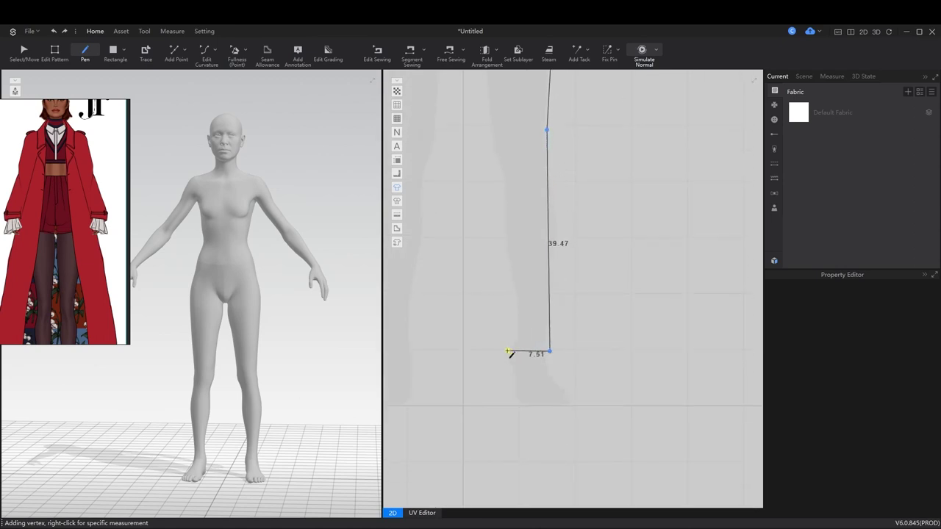
scroll(502, 294, up, 5)
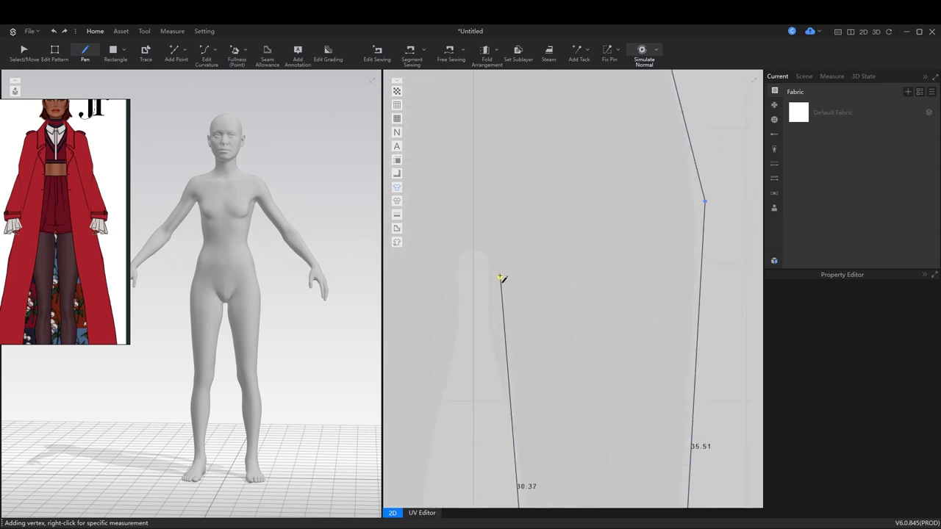
click(495, 255)
scroll(504, 309, down, 3)
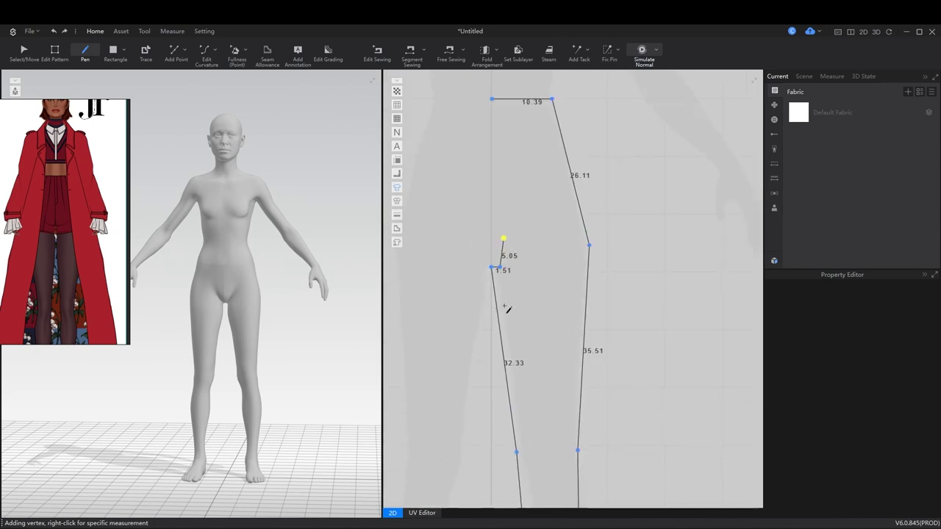
click(489, 180)
Curve the outer edge between waist and hip with Edit Curvature and round the outer hip and knee corners with Smooth Curve
key(c)
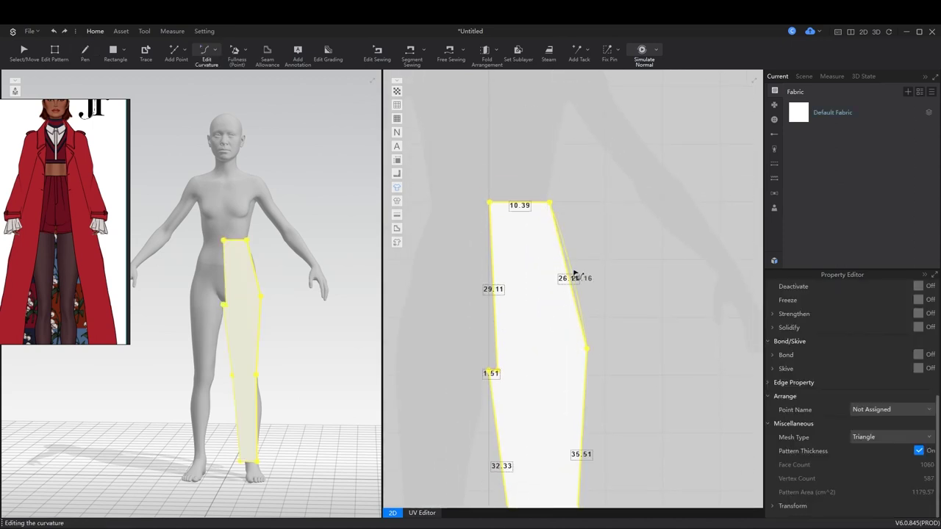
scroll(592, 327, down, 3)
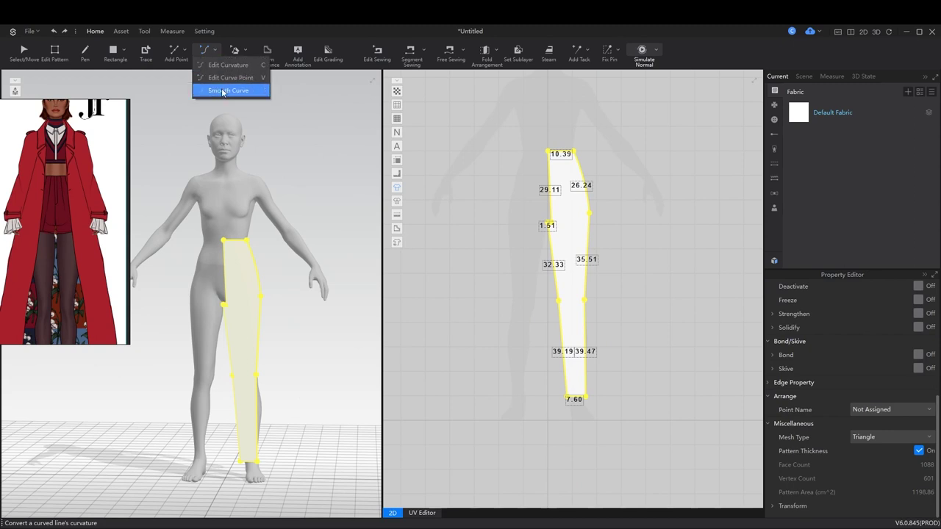
click(222, 91)
scroll(605, 328, up, 3)
drag(632, 343, 640, 358)
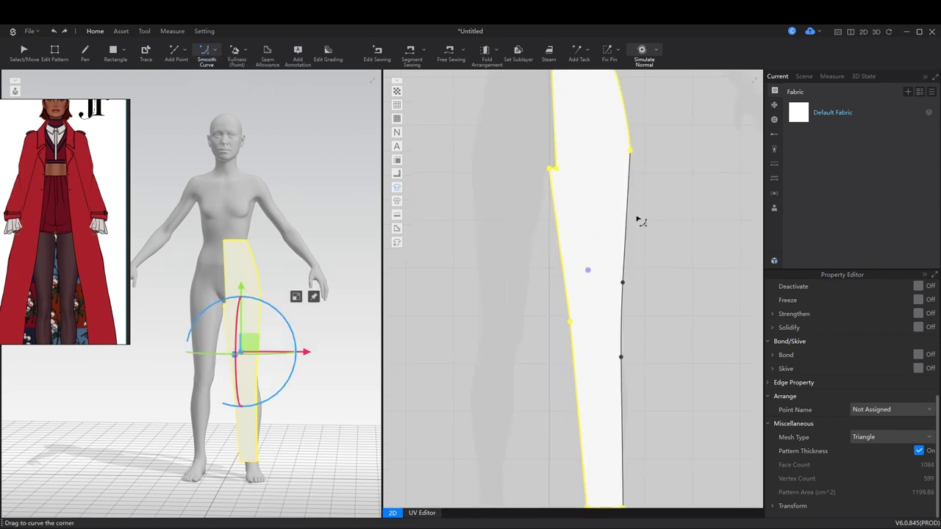
drag(631, 184, 633, 213)
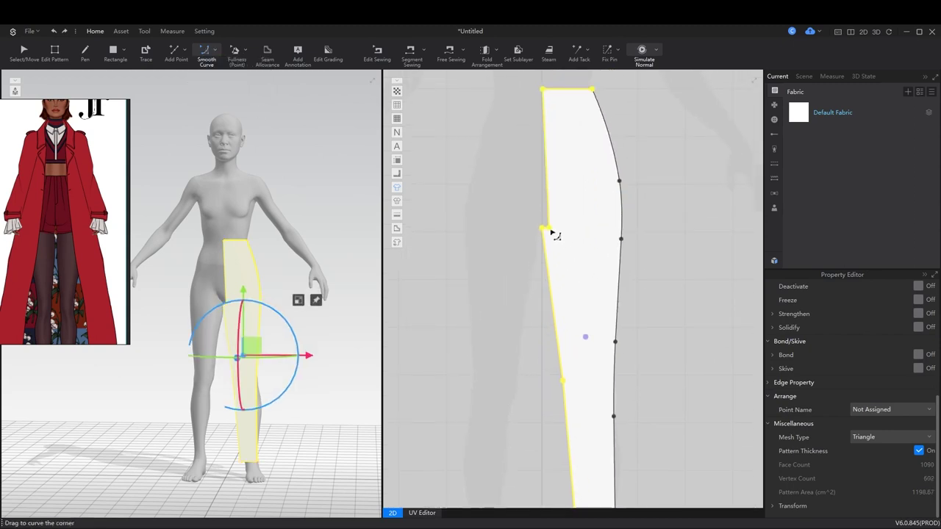
Raise the inner crotch point of the leg pattern and smooth the crotch edge into a short curve
key(w)
scroll(552, 232, up, 3)
click(552, 236)
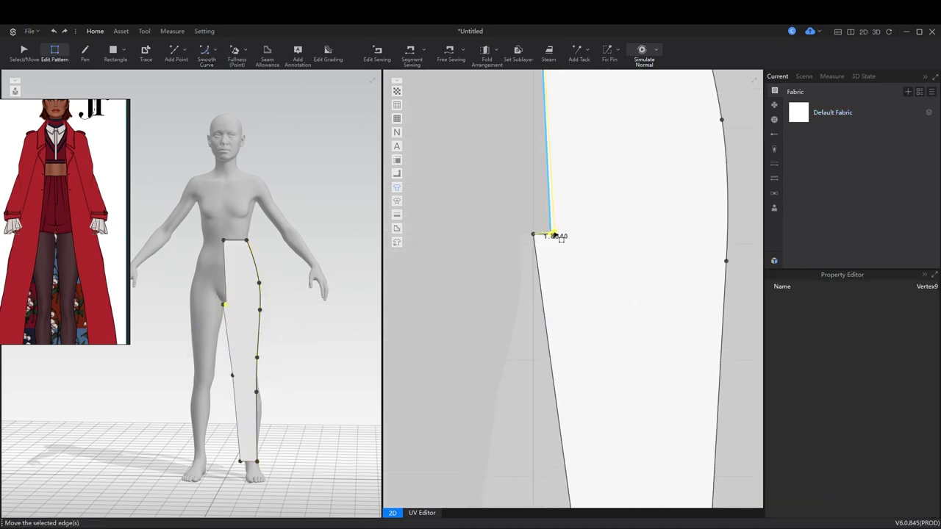
drag(566, 235, 576, 172)
click(205, 50)
scroll(603, 242, down, 5)
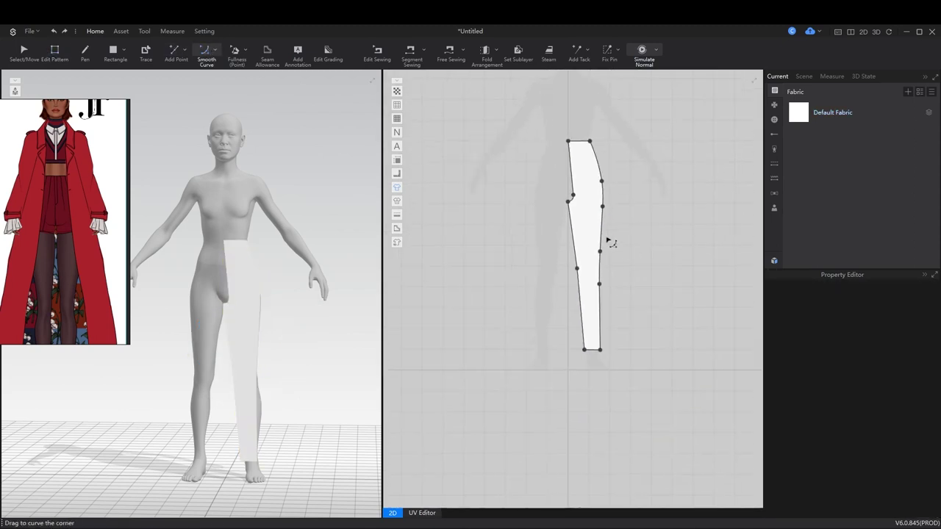
Duplicate the front leg pattern and place the copy beside the avatar silhouette in the 2D view as the back piece
key(a)
click(586, 210)
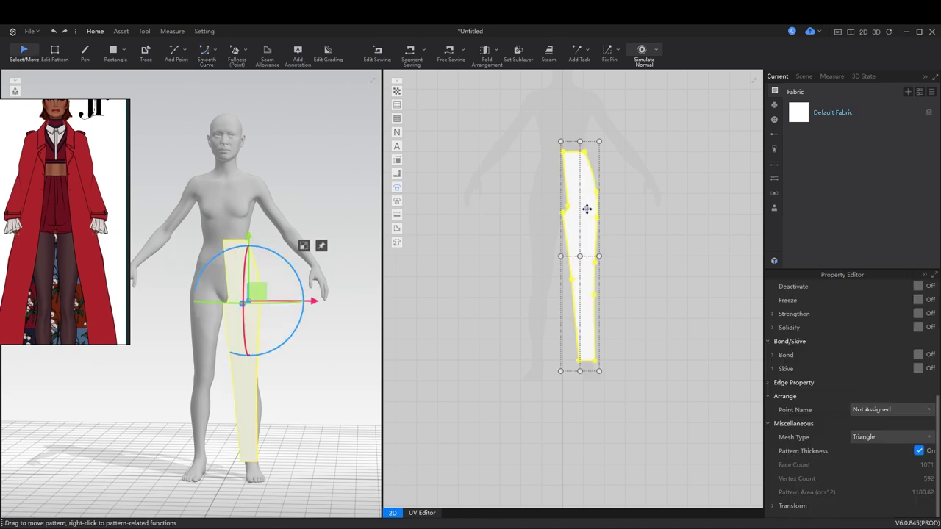
click(439, 261)
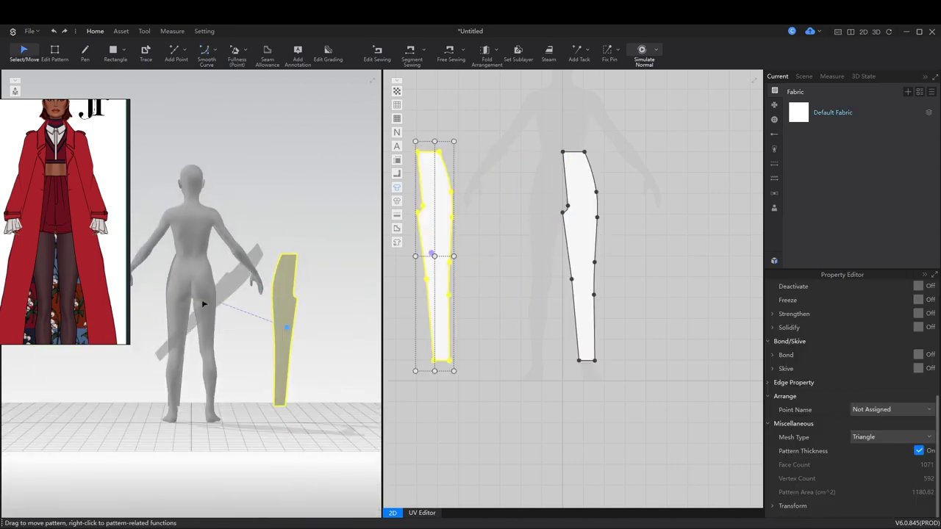
Place the back leg piece in 3D behind the same leg of the avatar as the front piece
click(212, 339)
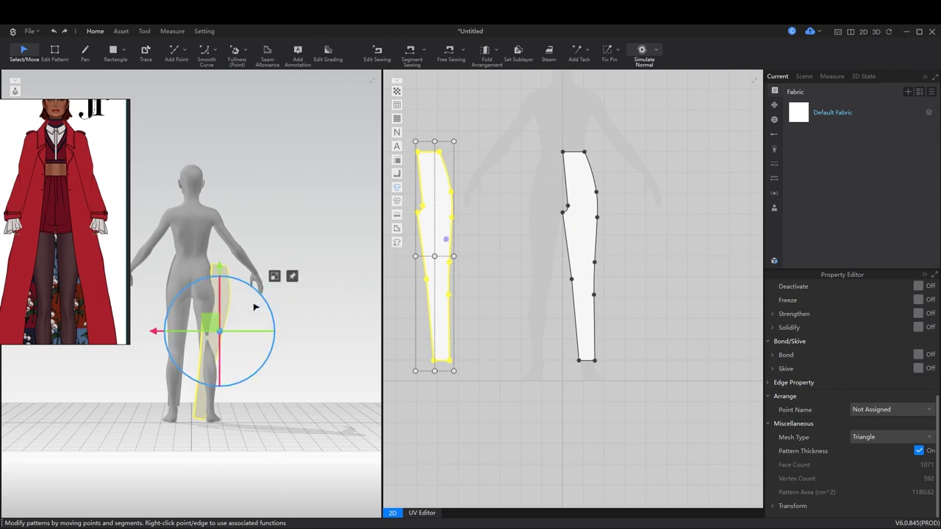
right_drag(254, 308, 231, 351)
click(260, 325)
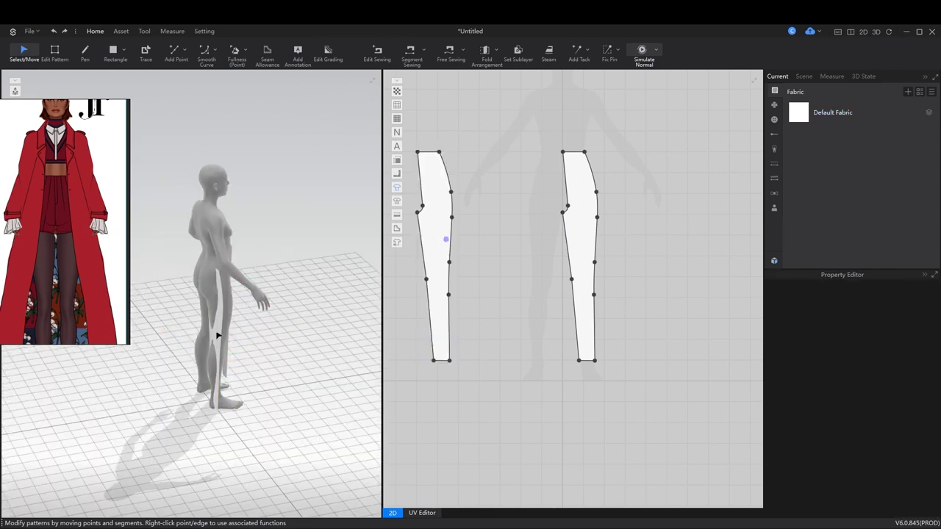
click(218, 335)
right_drag(203, 295, 272, 303)
Rename the default fabric to Tights and apply the Knit_Stretch_Mesh physical preset
click(829, 115)
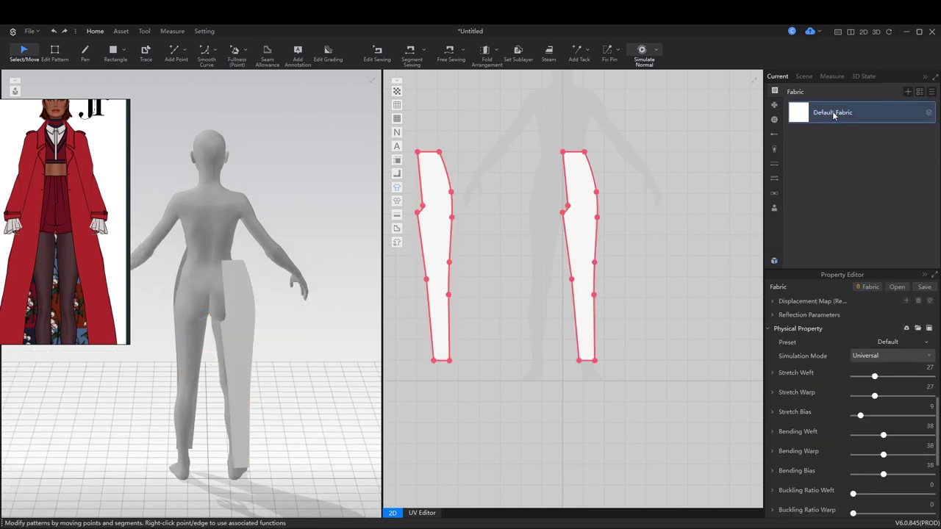
text(Tights)
key(Return)
click(894, 342)
mouse_move(885, 470)
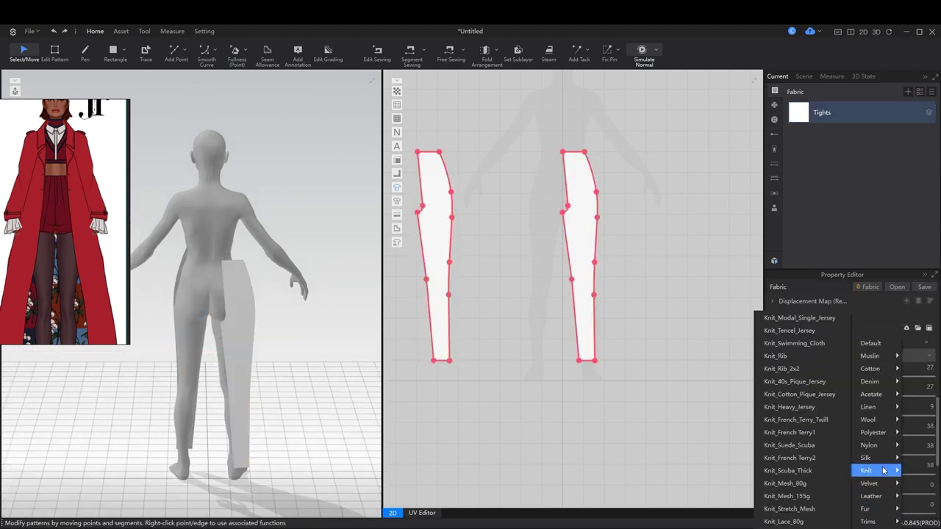
click(797, 507)
Create linked mirrored copies of the back and front leg pieces, positioning the back copy behind the avatar's other leg
click(446, 231)
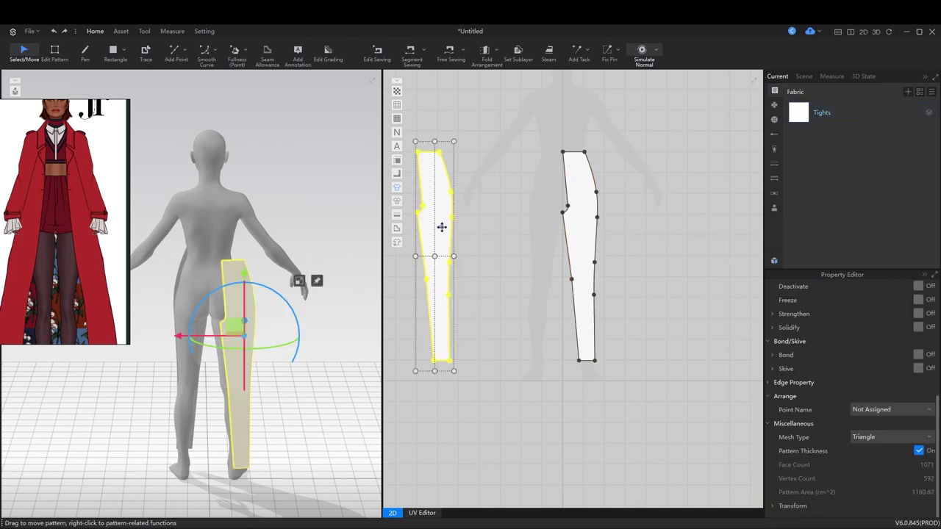
click(648, 257)
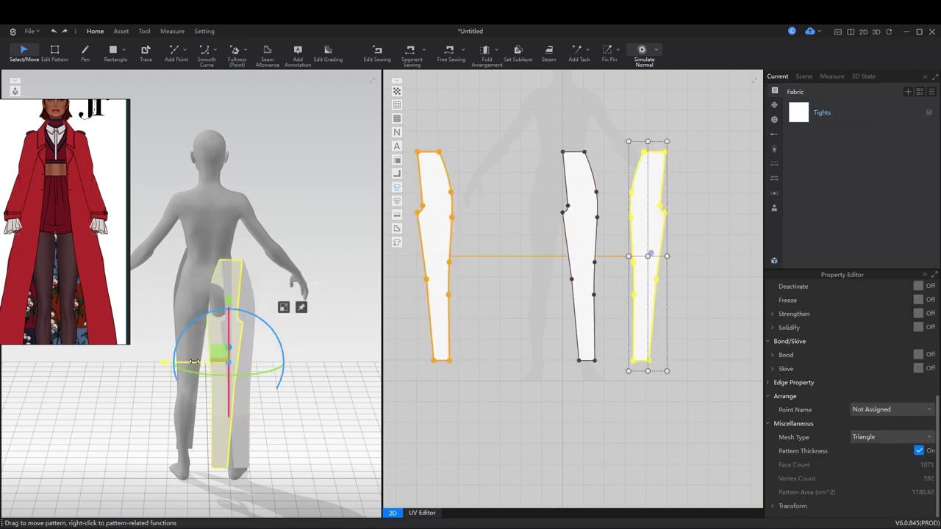
drag(193, 362, 158, 360)
click(577, 224)
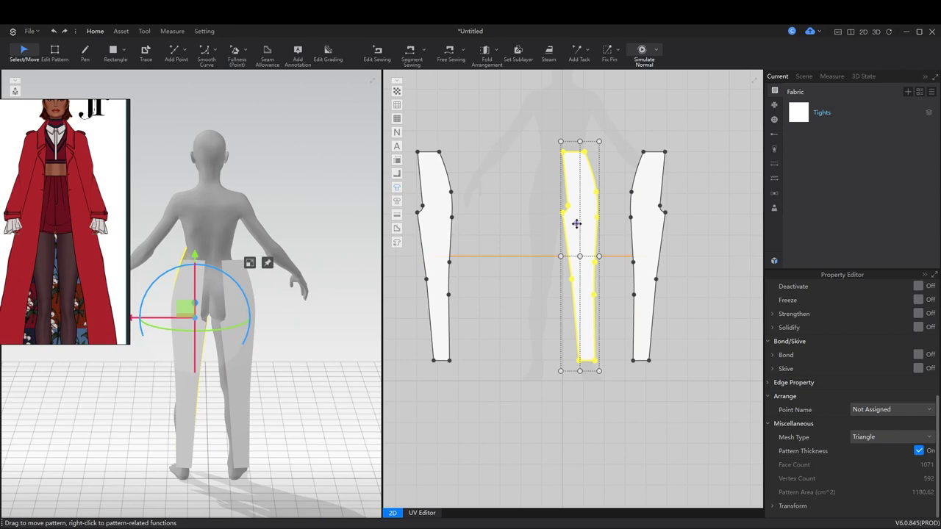
click(527, 259)
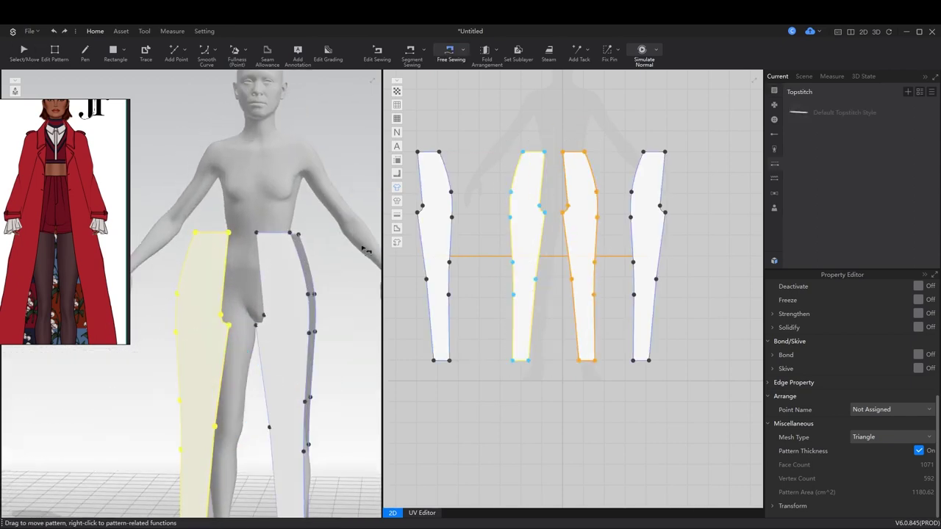
Sew the center back, center front and upper side edges together with Free Sewing, and simulate the garment
key(m)
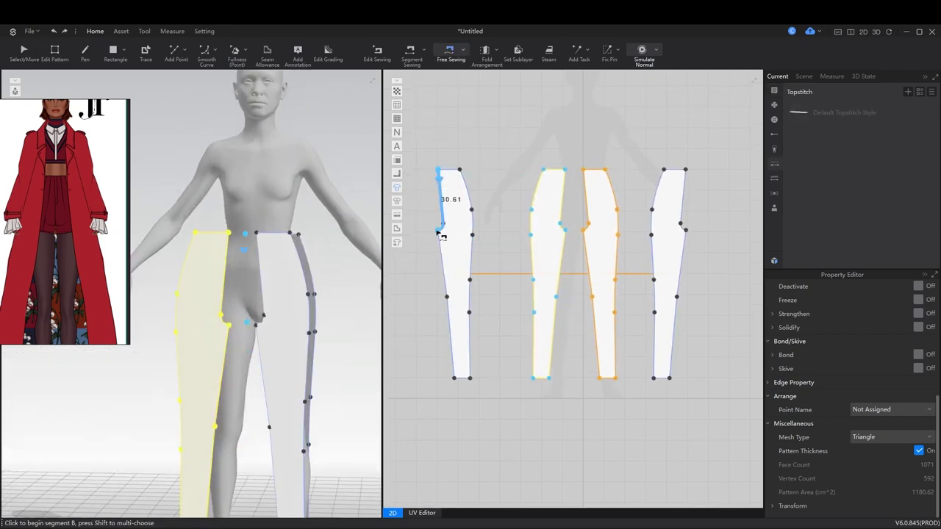
click(682, 229)
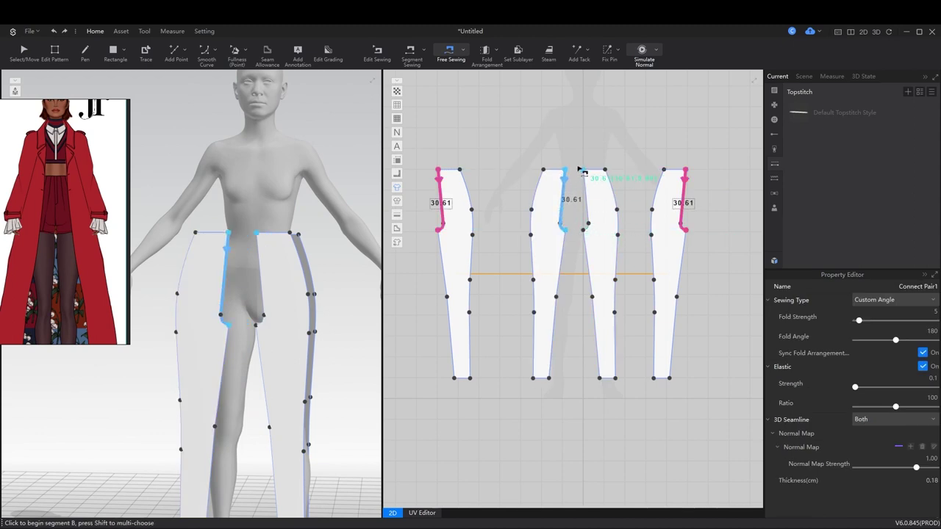
click(590, 230)
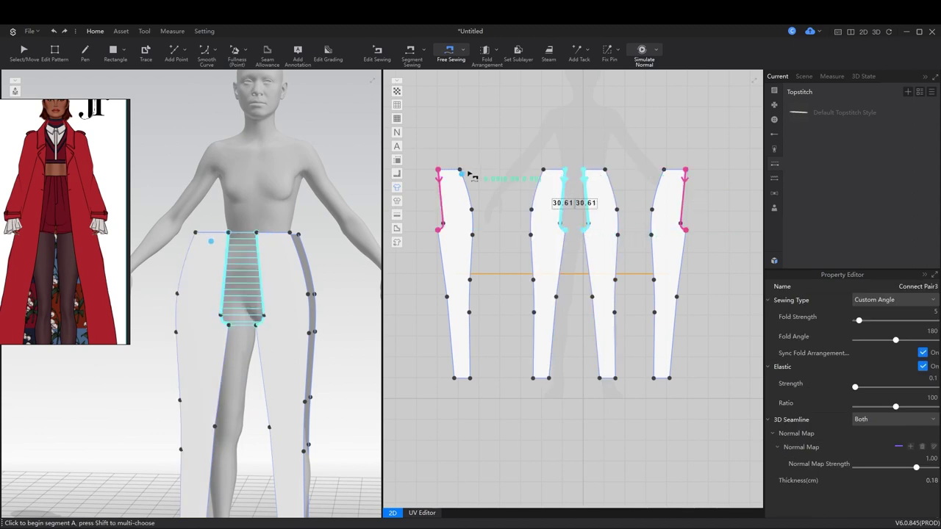
click(547, 175)
key(space)
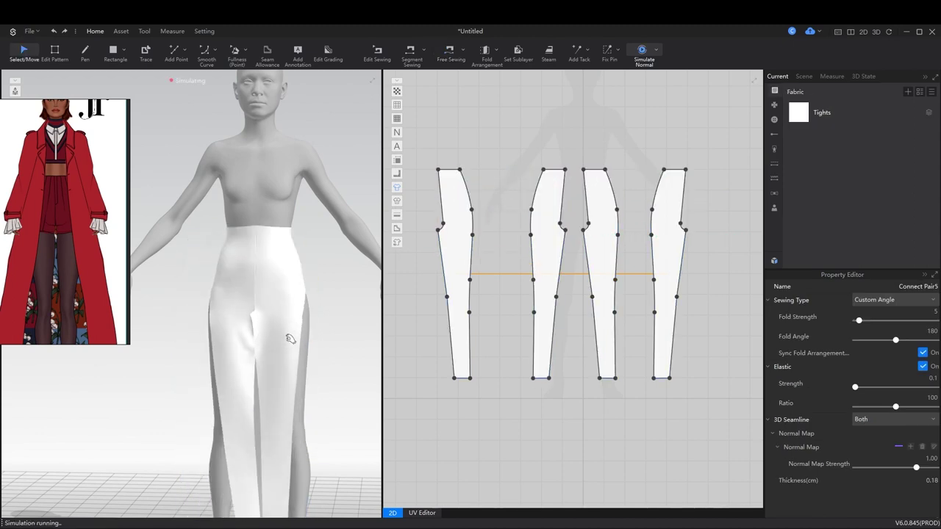
Extend the side seams down to the lower hip points, about 32.3 cm, and simulate while pulling the front pieces into place
key(b)
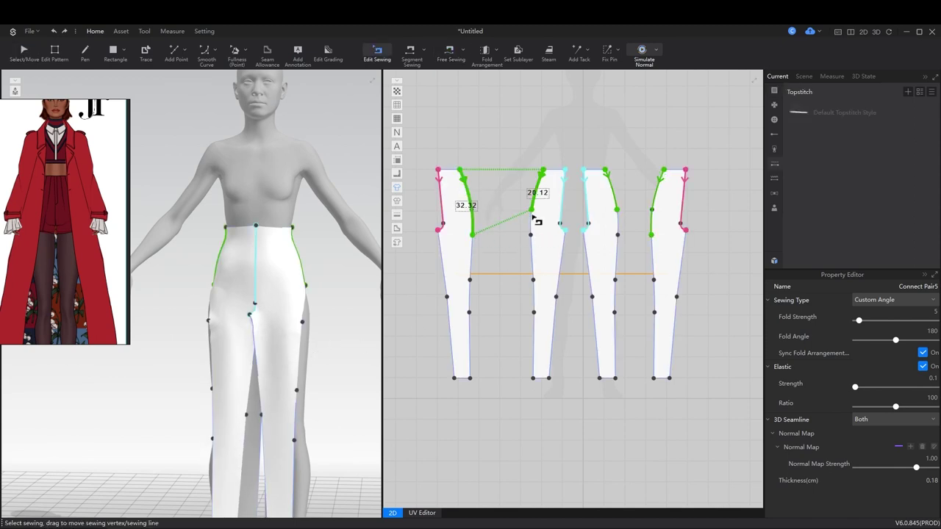
key(space)
click(265, 301)
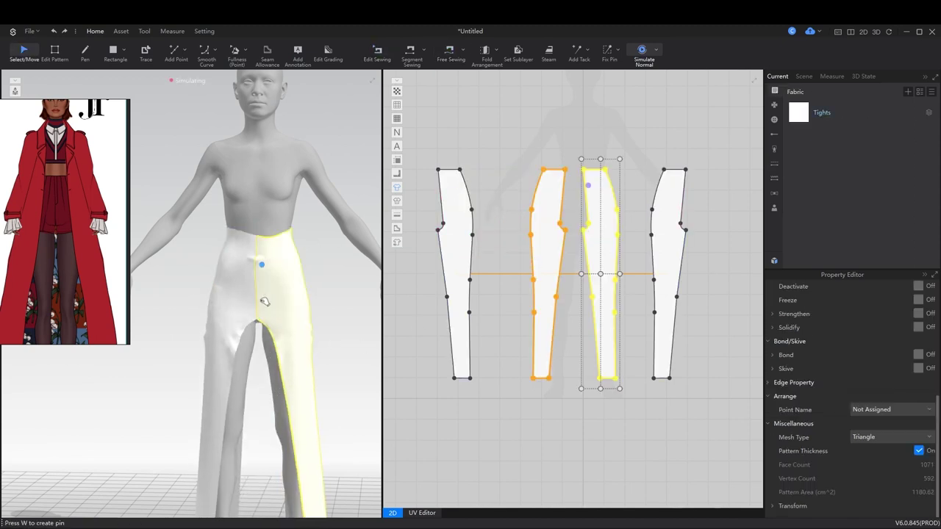
click(240, 308)
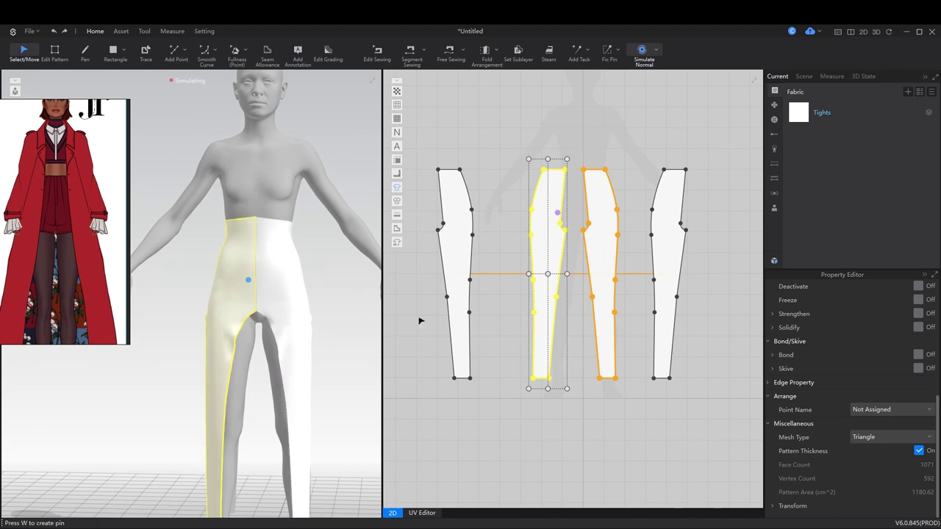
Sew the top 16.21 cm of the front and back inseams together, and simulate while adjusting the fabric around the crotch
key(m)
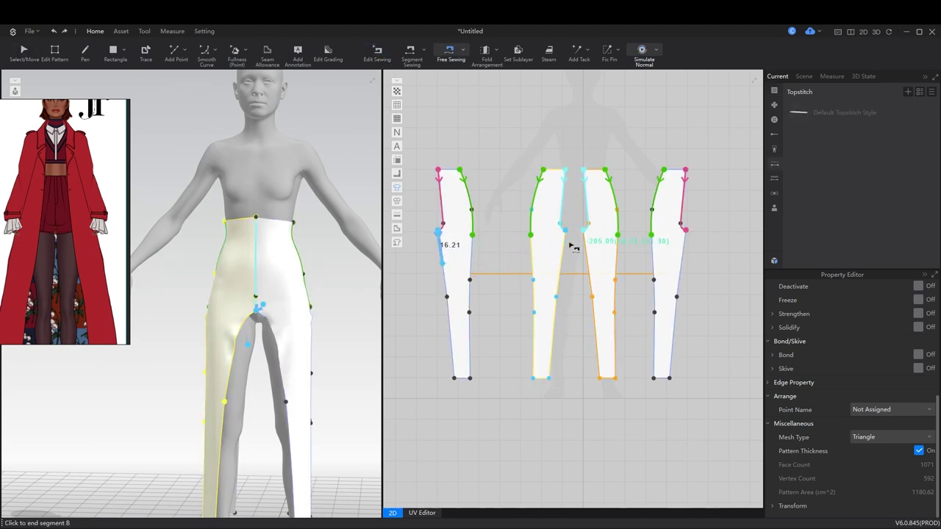
click(574, 248)
key(space)
click(241, 368)
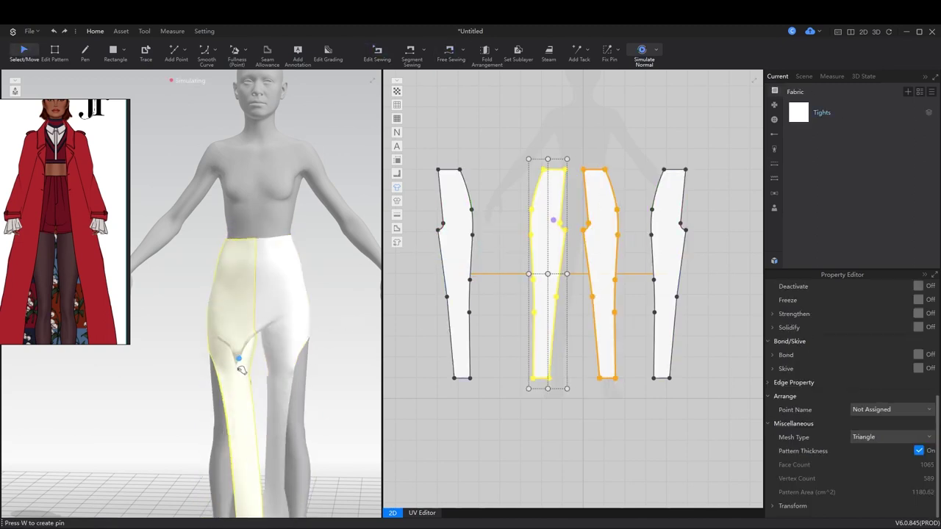
click(279, 323)
drag(253, 312, 223, 325)
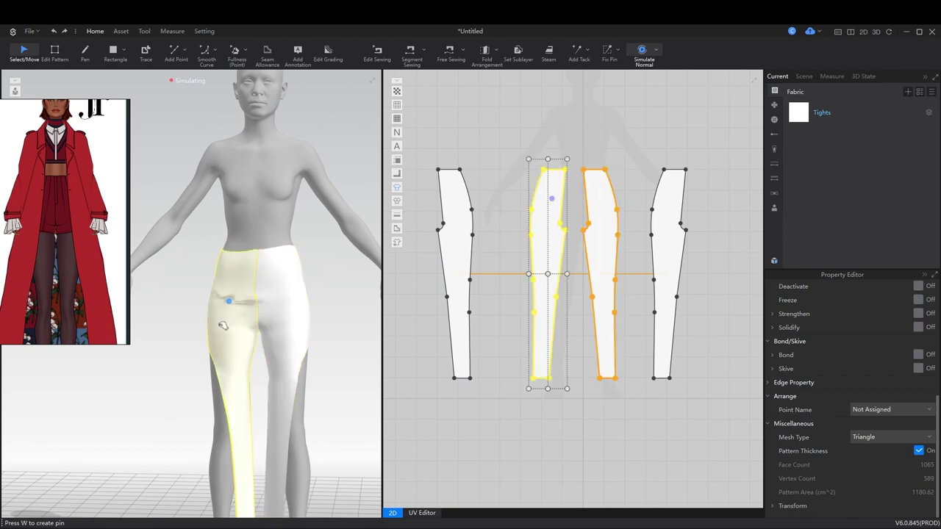
right_drag(223, 326, 316, 331)
Extend the side seams from the lower hip points down to the upper knee points and simulate the garment
key(b)
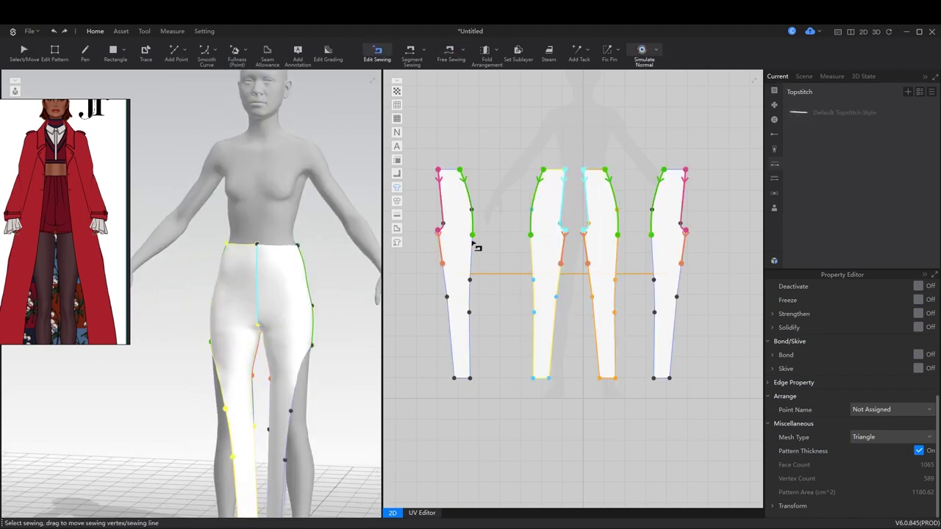
click(474, 246)
key(space)
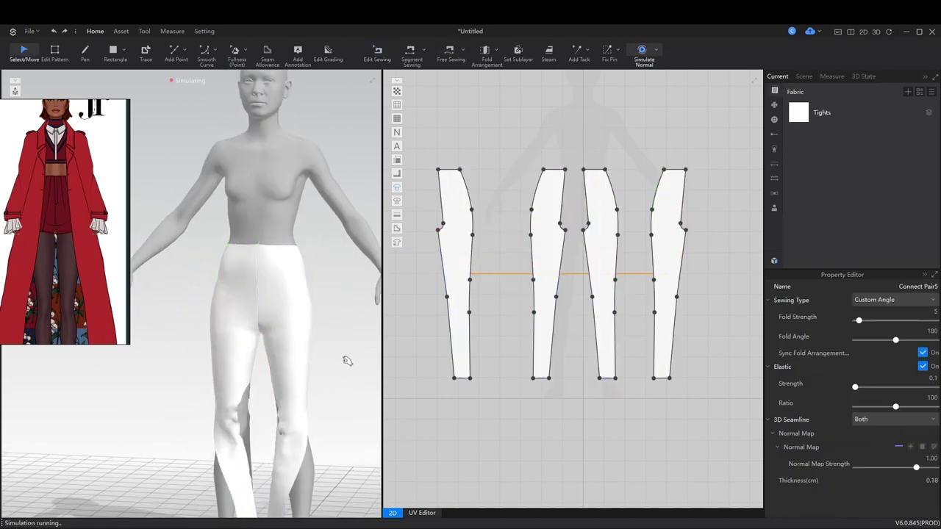
Extend the inseam sewing down past the knees to about 53.3 cm on the front and back pieces
key(b)
click(564, 277)
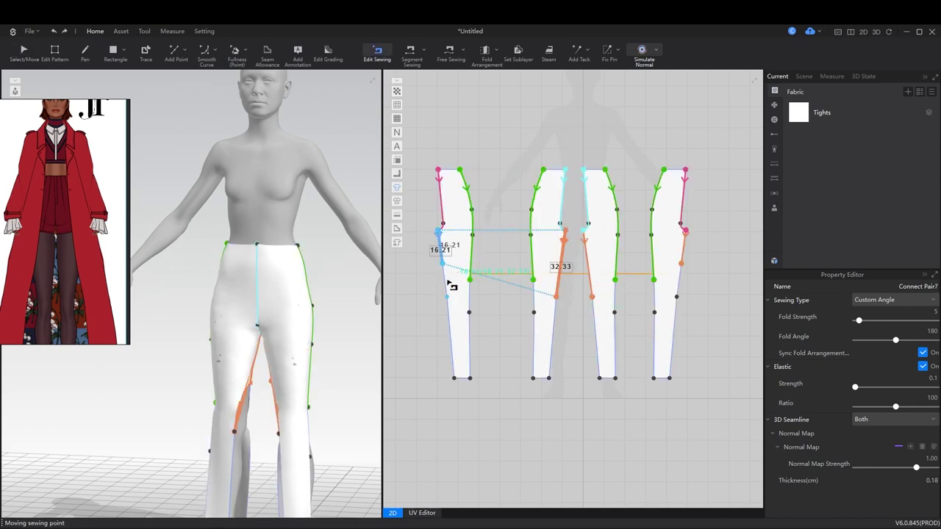
middle_drag(307, 367, 307, 224)
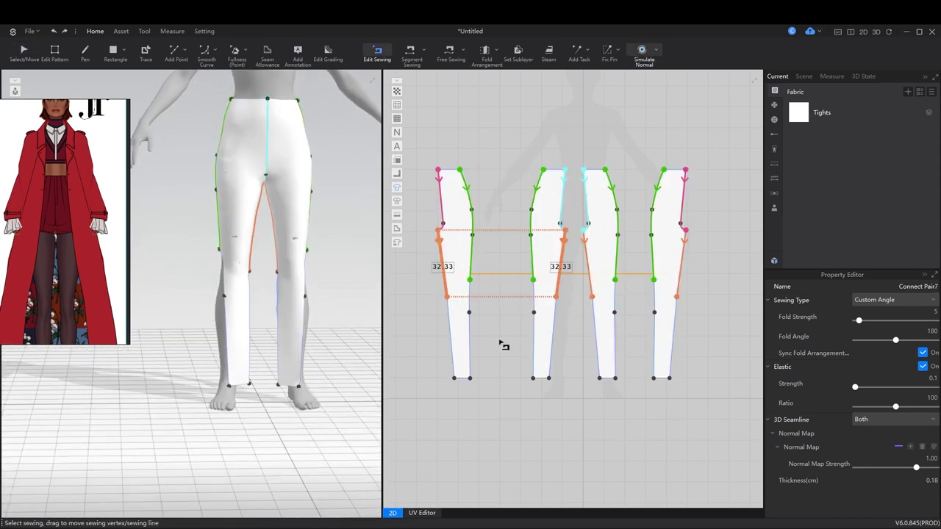
drag(449, 342, 556, 300)
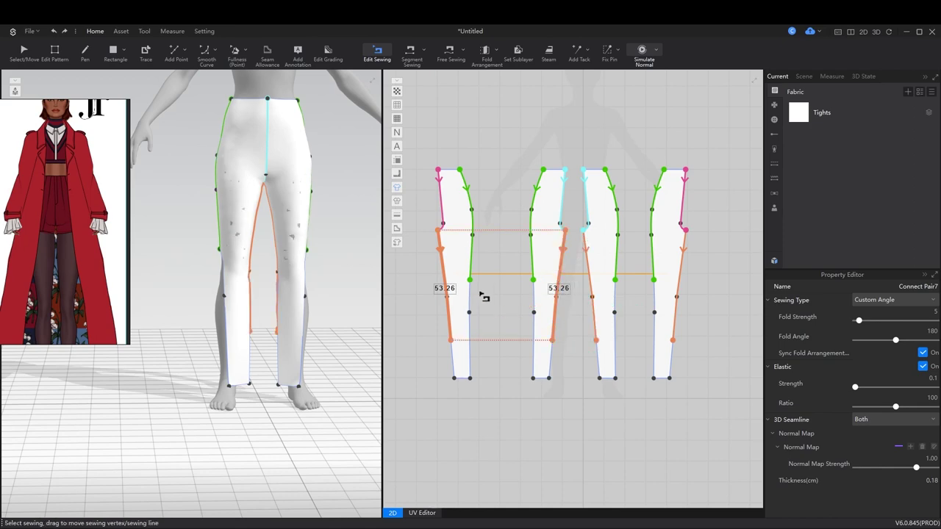
Extend the side seam sewing farther down the lower legs and simulate the tights
drag(470, 342, 540, 286)
drag(535, 350, 536, 350)
key(space)
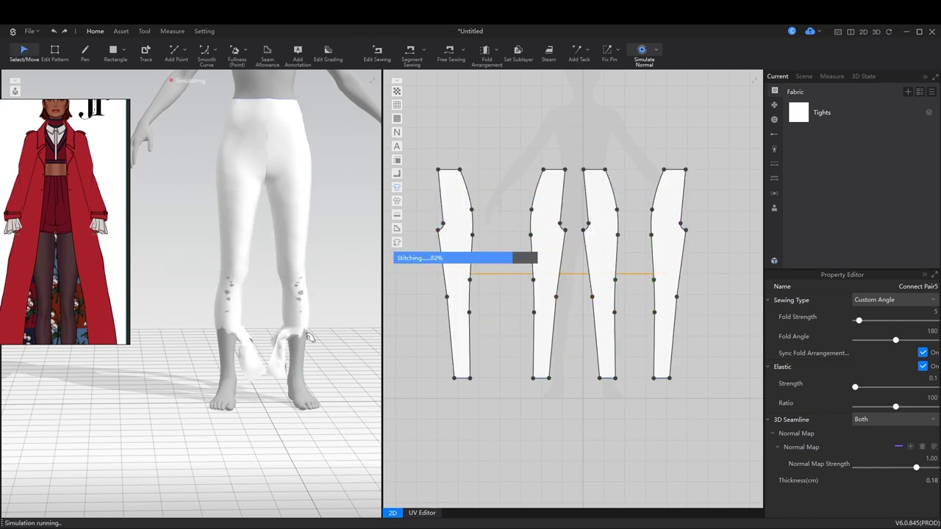
Set the side seam sewing to run 69.53 cm on the front and back pieces and simulate the tights
click(321, 361)
key(space)
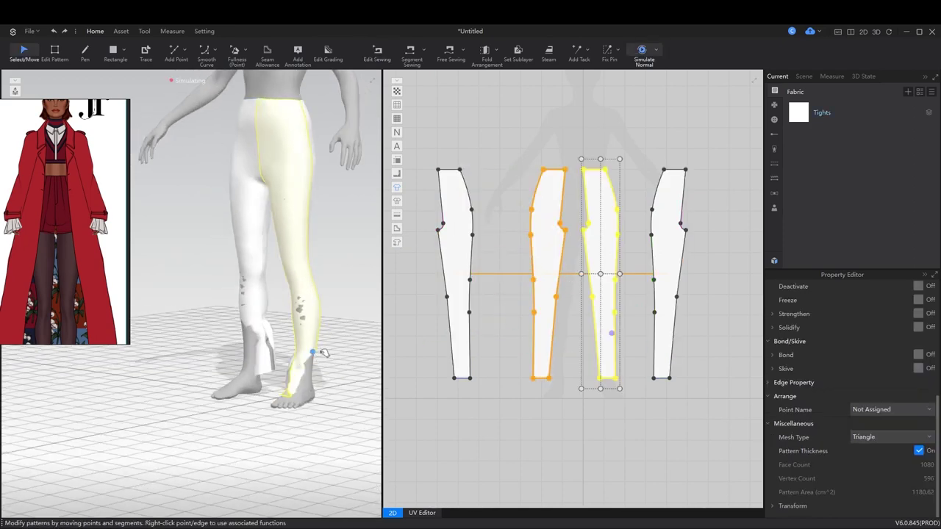
key(b)
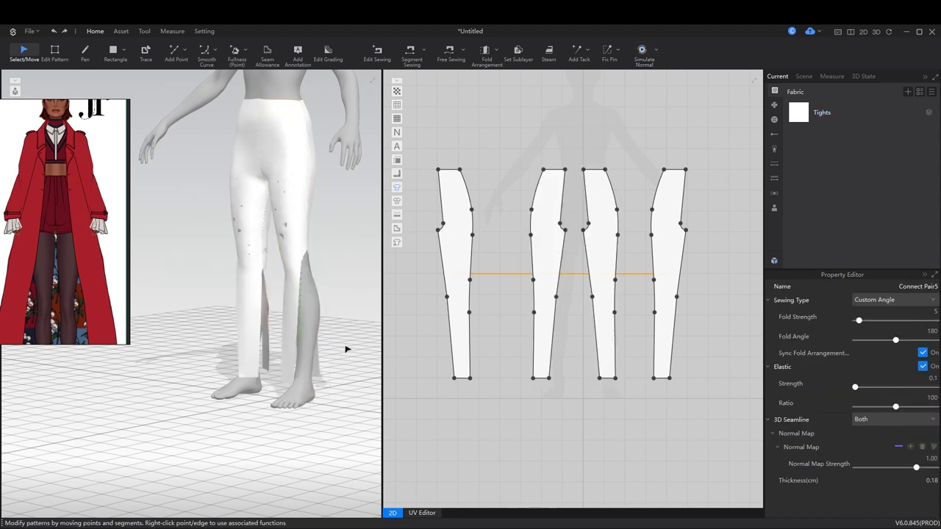
drag(476, 331, 538, 321)
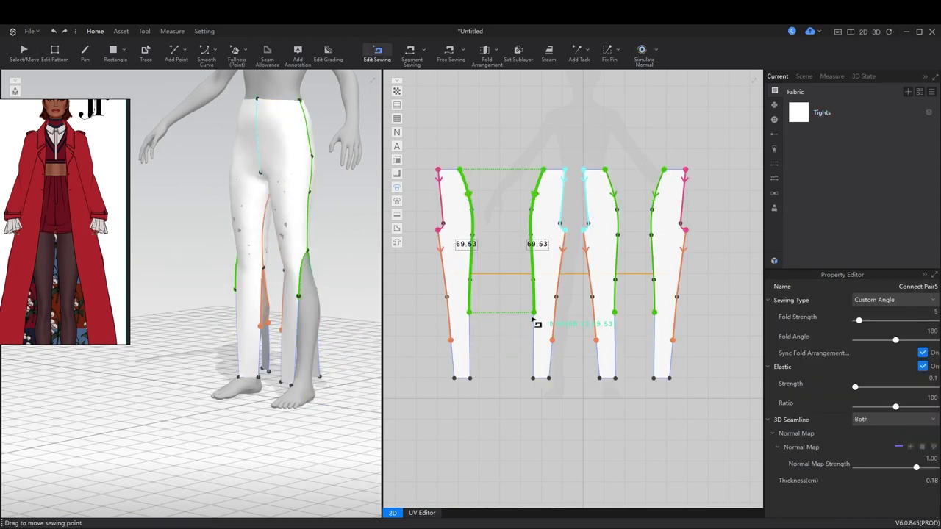
key(space)
click(316, 323)
key(space)
Select all four tights pieces and set their particle distance to 10 mm
scroll(504, 301, down, 3)
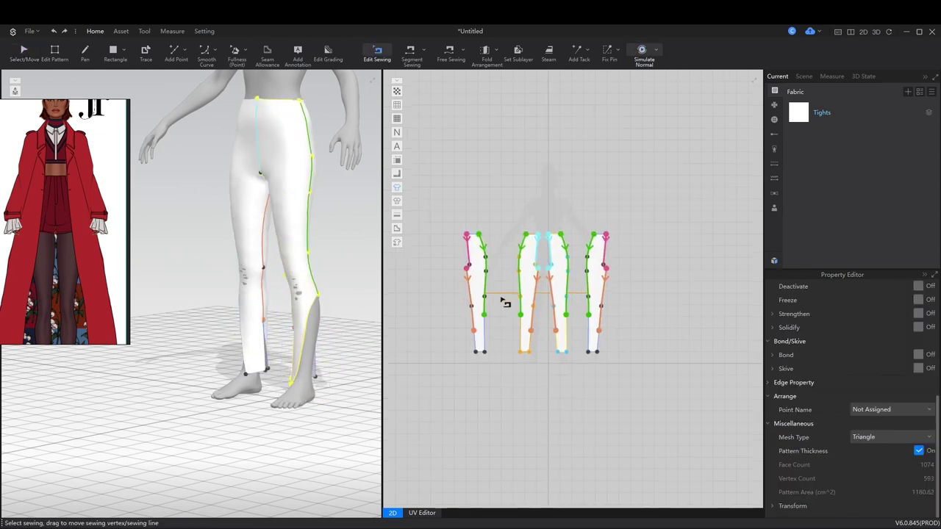
drag(434, 216, 613, 380)
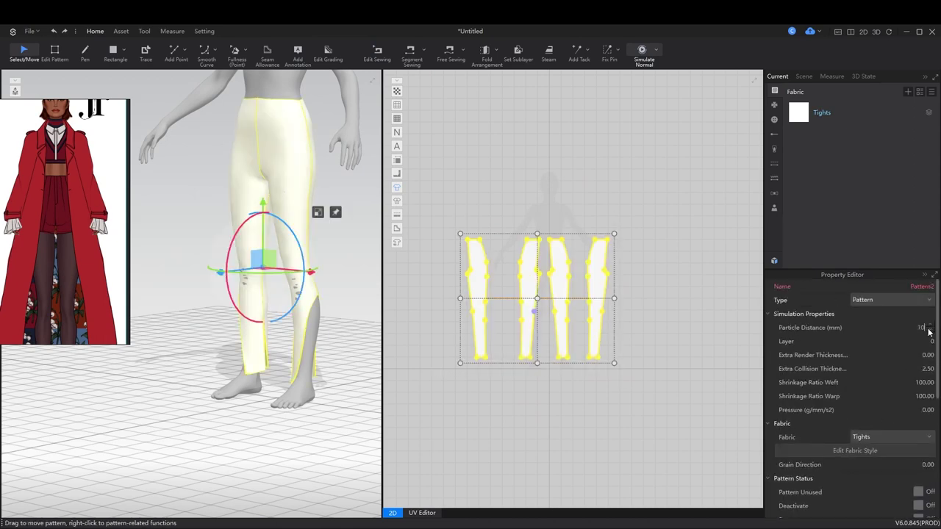
scroll(265, 336, up, 5)
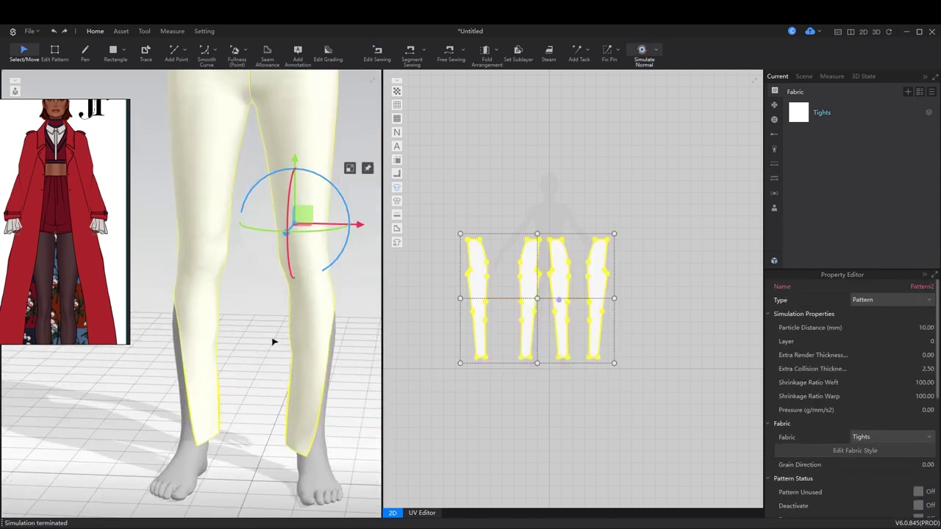
Extend the side seam sewing down the calves to about 89.6 cm and simulate while adjusting the lower leg fabric
key(b)
scroll(481, 326, up, 2)
drag(480, 358, 542, 335)
key(space)
click(314, 441)
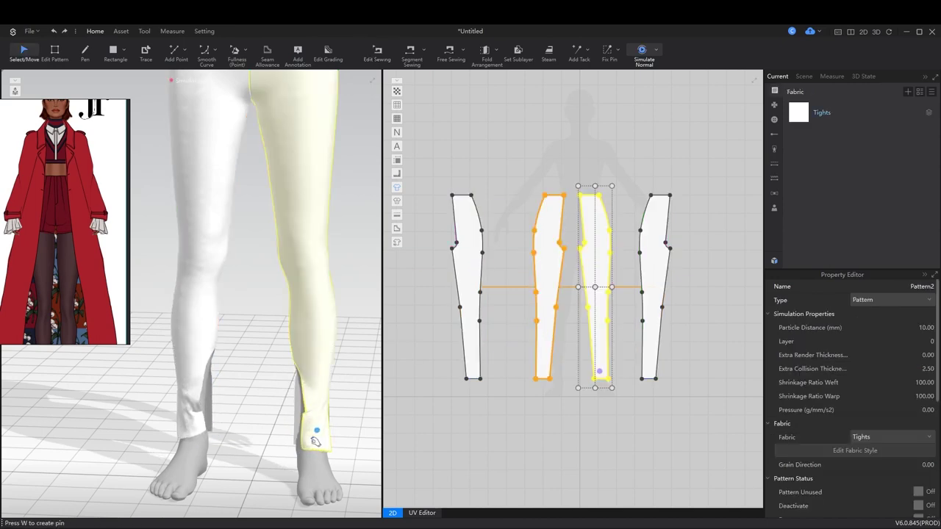
Extend the inseam sewing to the hem and the side seam sewing to the full 101.19 cm on front and back
key(b)
drag(469, 352, 468, 388)
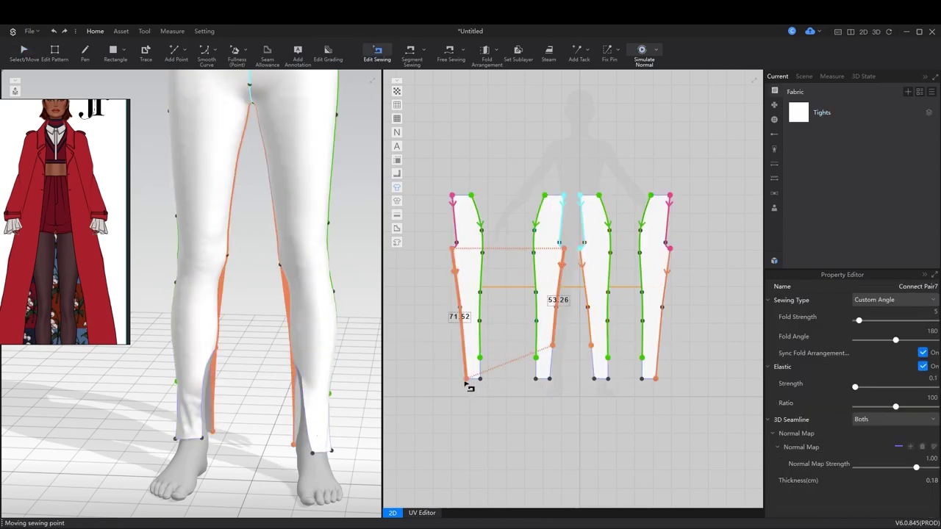
drag(558, 353, 537, 374)
click(481, 376)
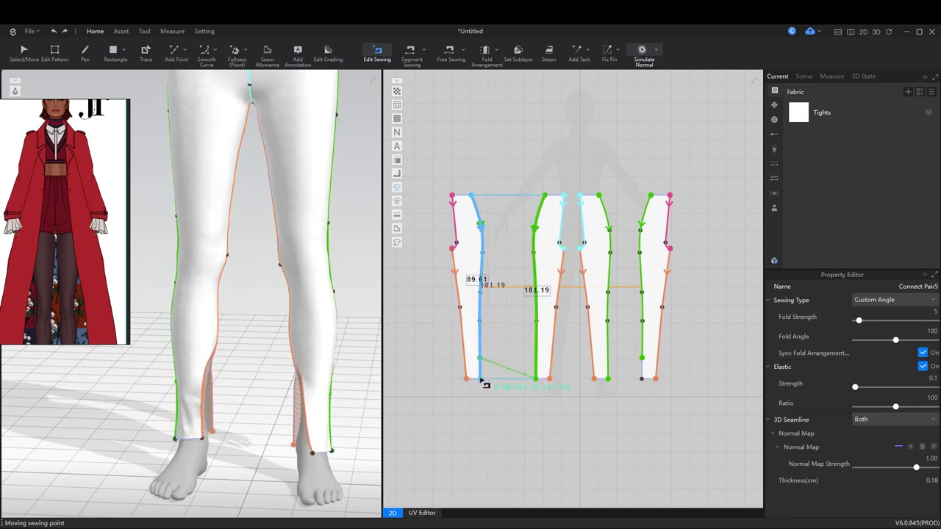
Simulate the fully sewn tights and pull the fabric smooth around the crotch and hips
key(space)
scroll(254, 378, down, 6)
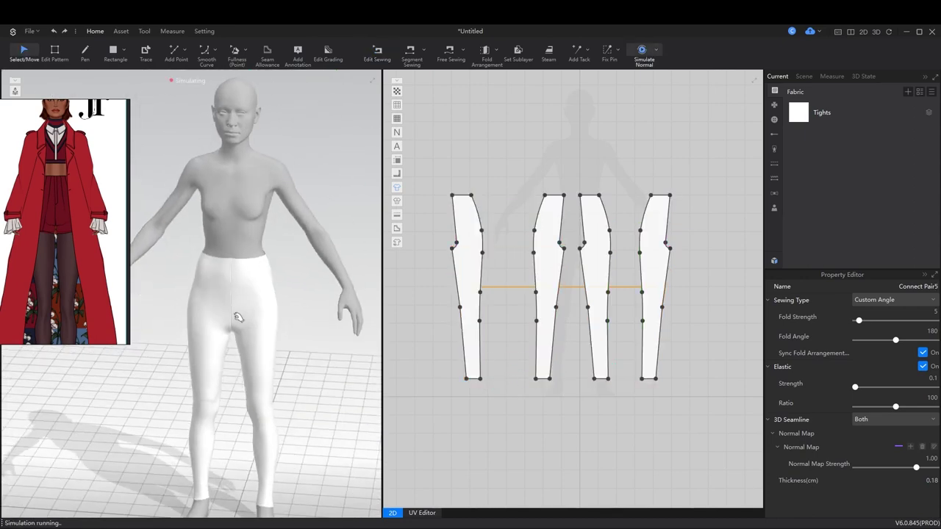
click(239, 316)
right_drag(233, 326, 273, 311)
click(272, 331)
key(b)
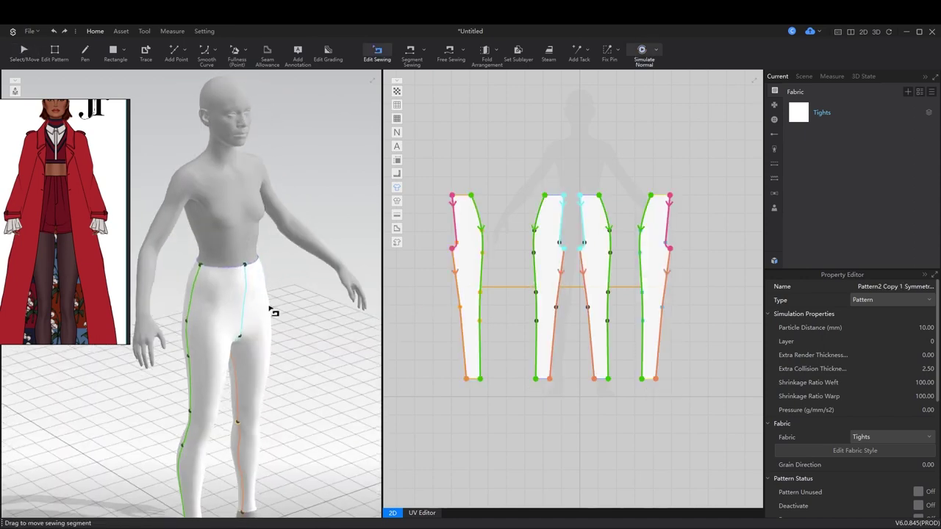
Move the tights pieces close together so that the four legs sit side by side in the 2D layout
key(a)
scroll(486, 243, up, 3)
click(471, 232)
scroll(541, 243, down, 2)
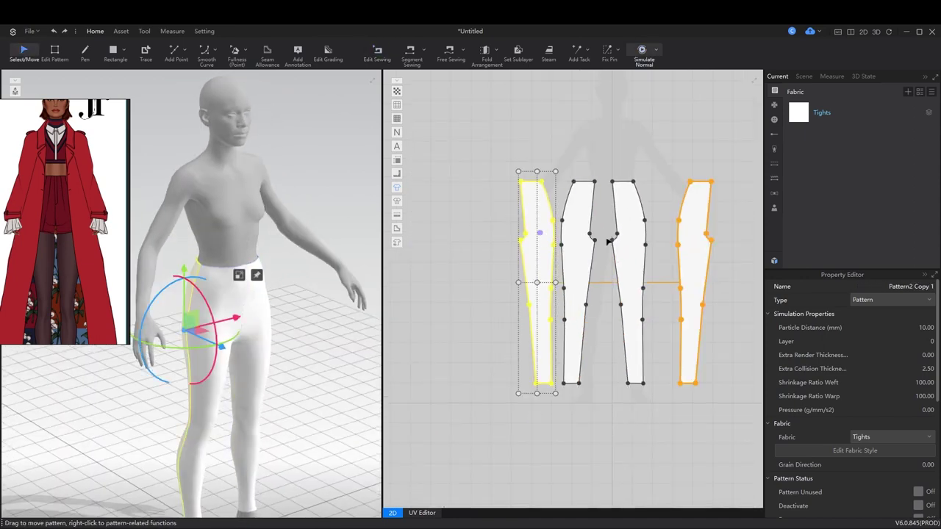
scroll(552, 267, up, 5)
click(518, 267)
drag(513, 267, 608, 266)
Select all tights pieces and move them down below the avatar silhouette in the 2D layout
scroll(581, 267, down, 3)
drag(437, 189, 619, 374)
scroll(619, 374, down, 3)
scroll(581, 233, up, 3)
drag(569, 204, 518, 429)
Add Man_Pants.sgar from the Male garment folder of the Resource Library to the scene
click(774, 260)
click(296, 149)
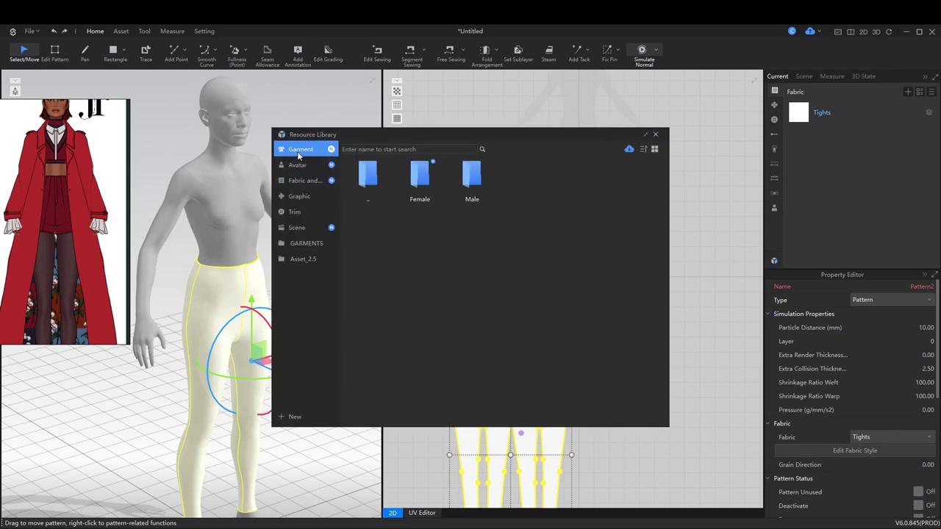
double_click(470, 180)
right_click(410, 183)
click(441, 196)
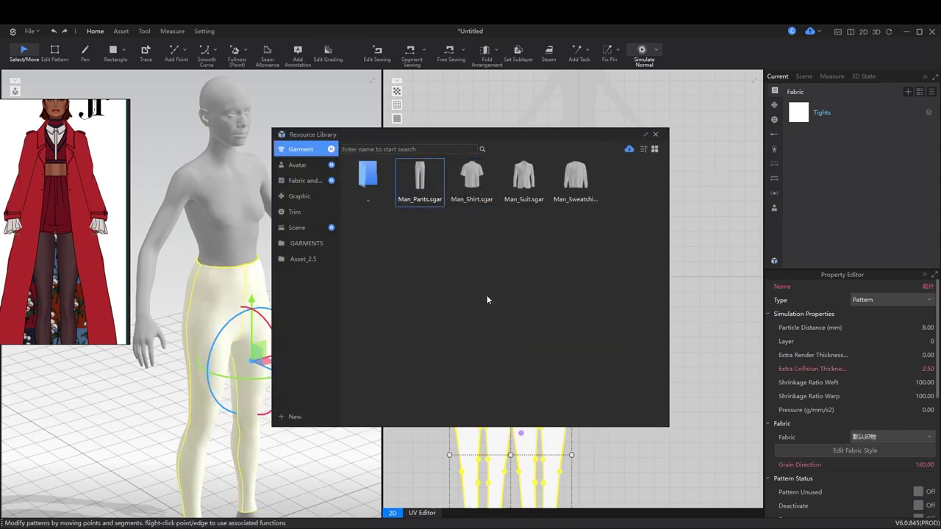
click(656, 134)
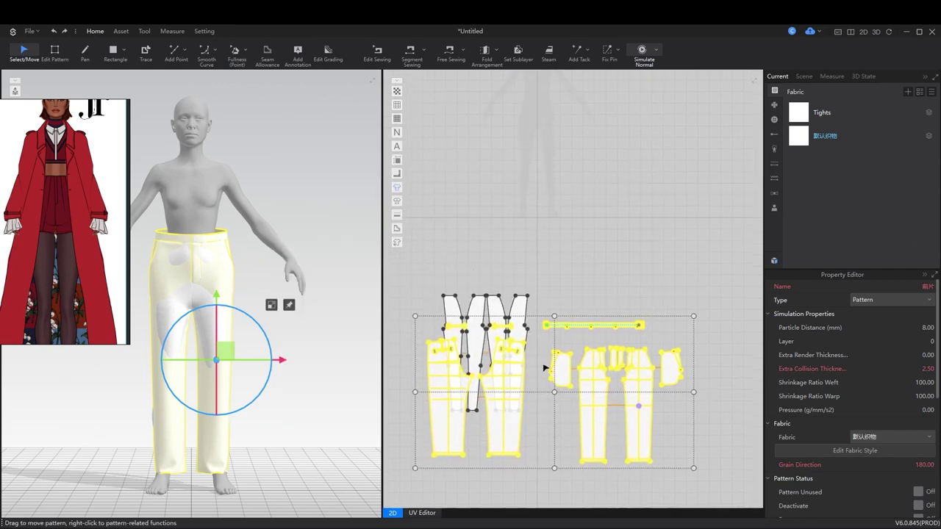
Move the men's pants pieces above the tights in the 2D layout and set their particle distance to 10 mm
drag(513, 418, 497, 275)
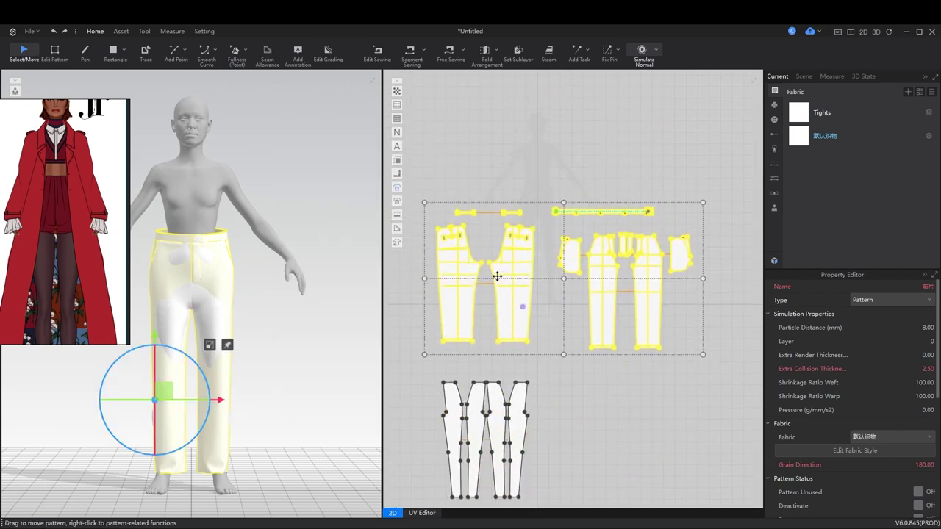
scroll(260, 219, up, 5)
right_drag(256, 260, 263, 224)
middle_drag(263, 224, 311, 154)
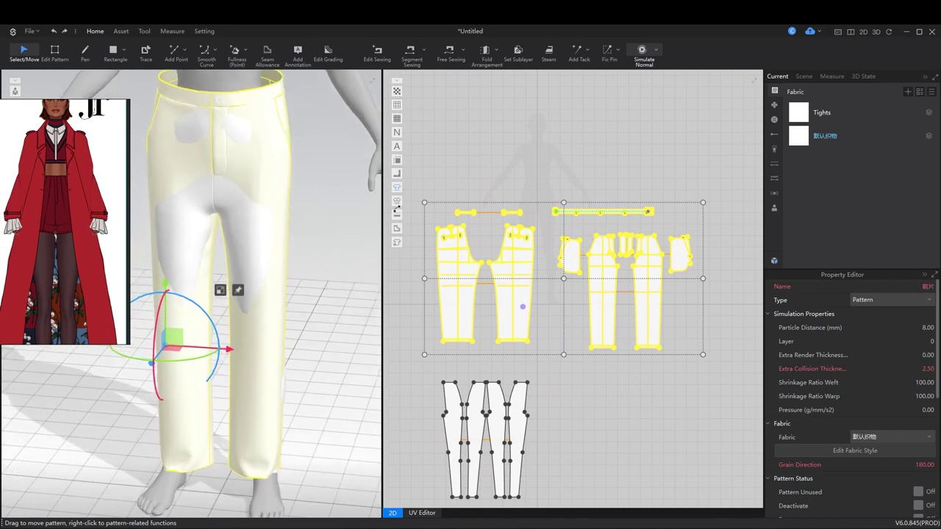
click(927, 330)
text(10)
key(Return)
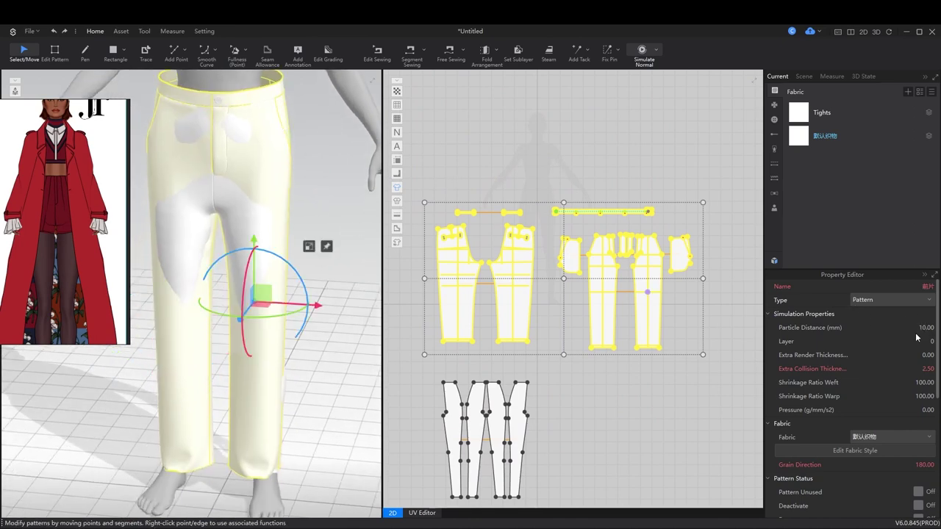
Trace the horizontal knee lines on the front and back pieces of the men's pants as internal shapes
scroll(287, 183, up, 5)
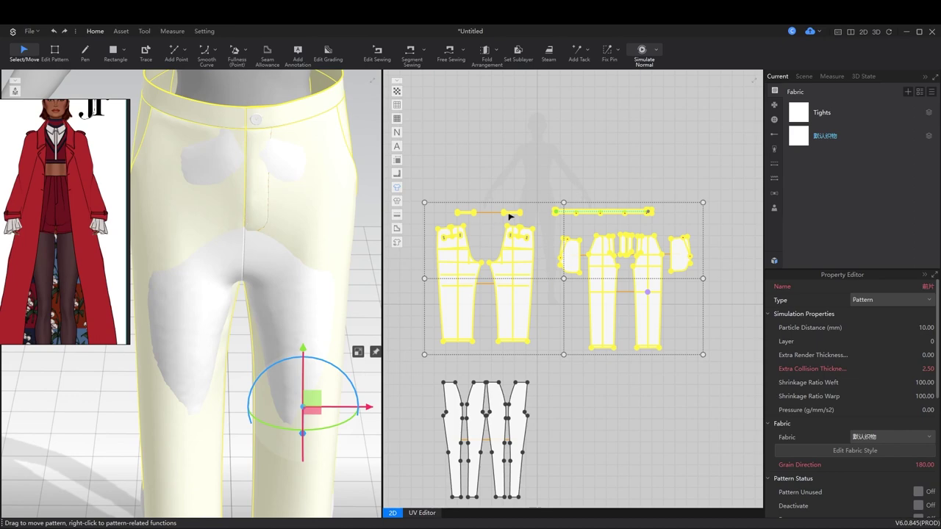
click(554, 247)
right_click(525, 293)
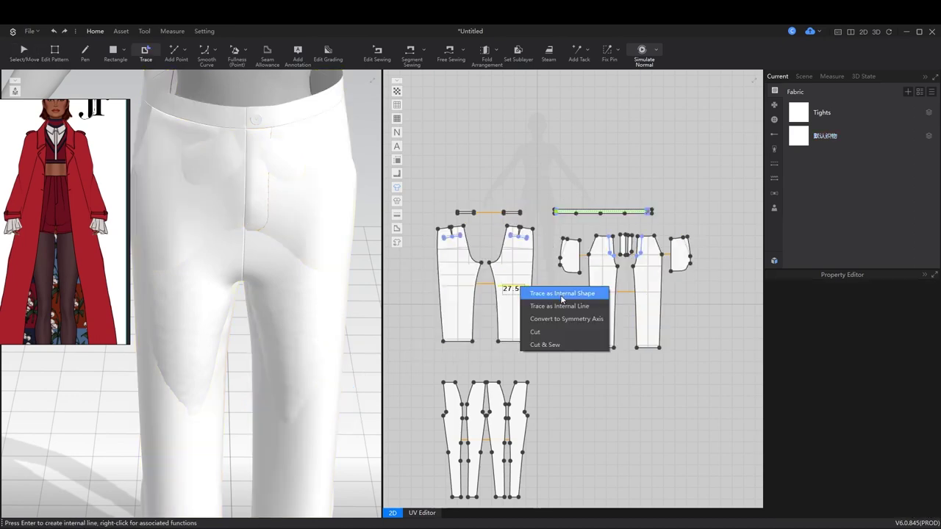
click(561, 295)
right_click(615, 300)
click(622, 301)
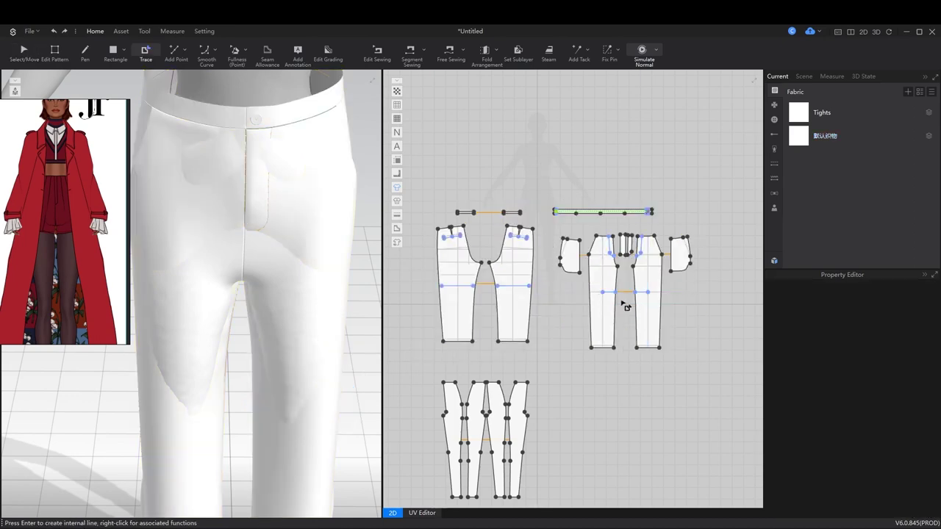
Extend the traced knee lines to the pattern outline and cut and sew the men's pants legs along them
key(z)
click(514, 286)
right_click(514, 288)
mouse_move(618, 418)
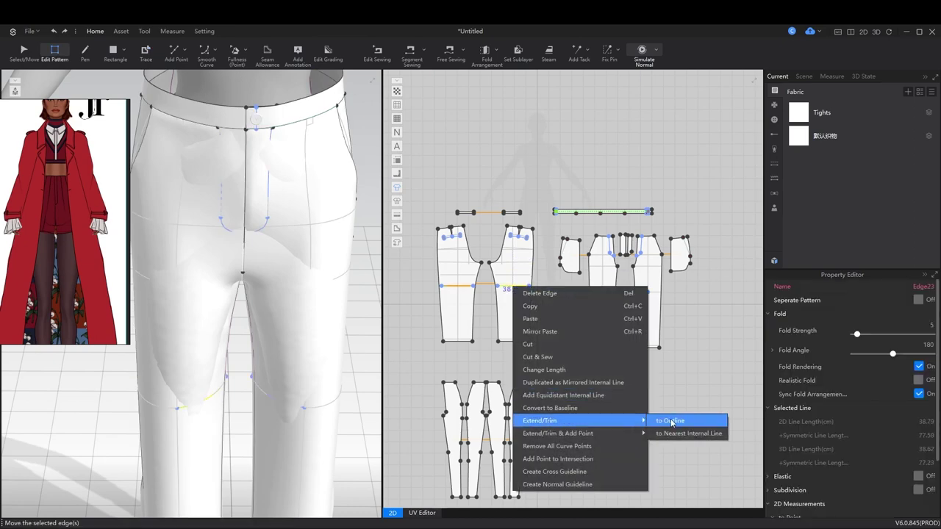
click(683, 418)
right_drag(372, 361, 244, 324)
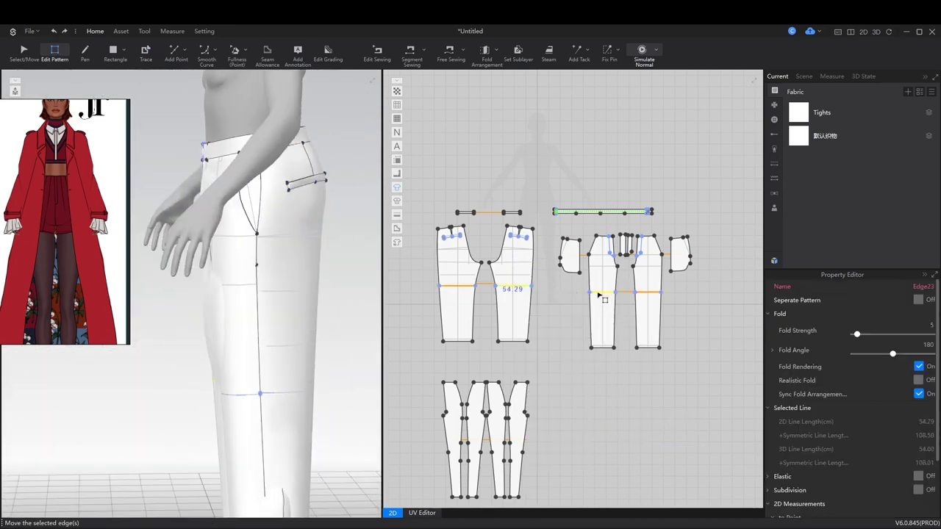
right_click(598, 296)
click(631, 358)
key(a)
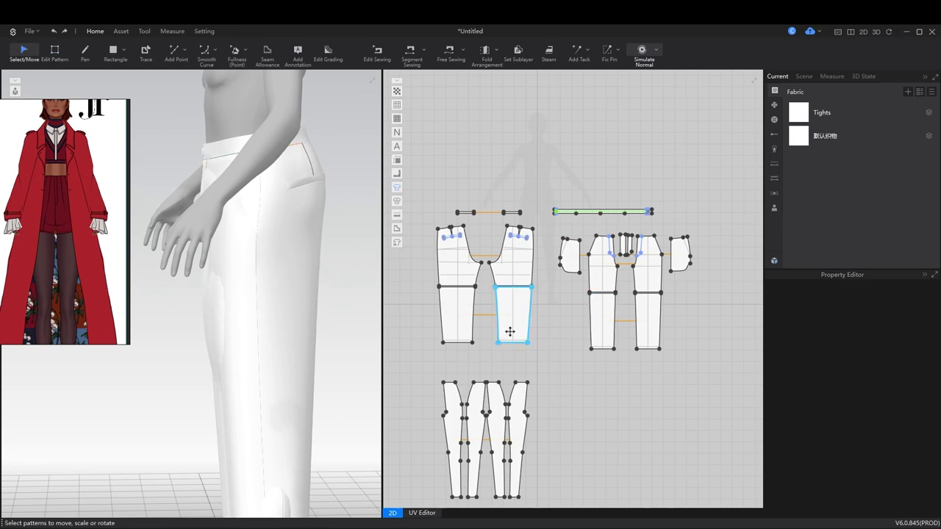
Delete the four lower leg pieces of the men's pants
click(520, 318)
shift+click(603, 324)
shift+click(647, 325)
key(Delete)
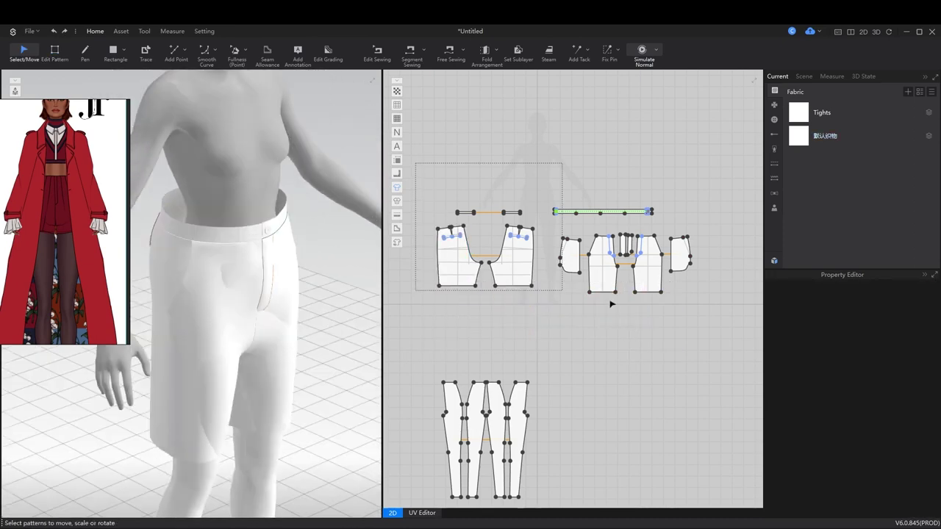
Select all pieces of the shortened men's pants and simulate them, checking the fit from the back
drag(610, 304, 703, 302)
scroll(921, 345, up, 1)
key(space)
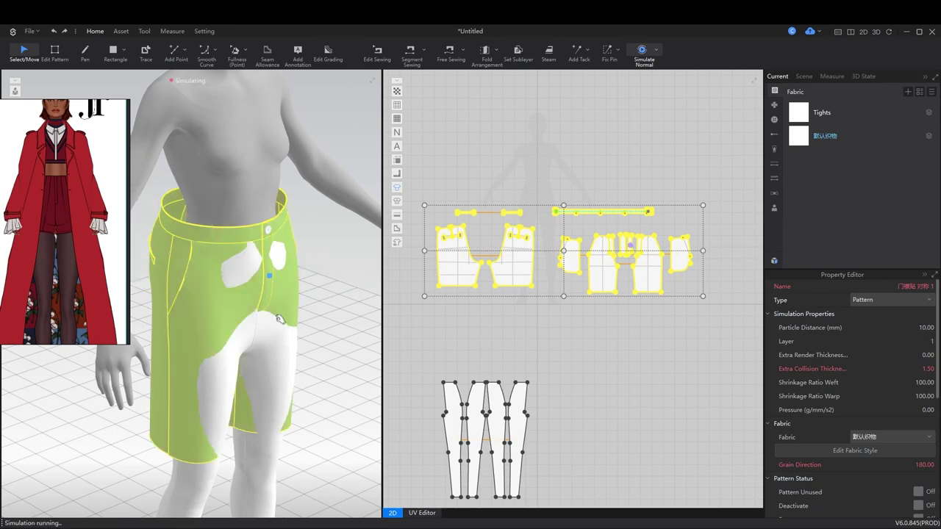
right_drag(272, 364, 353, 352)
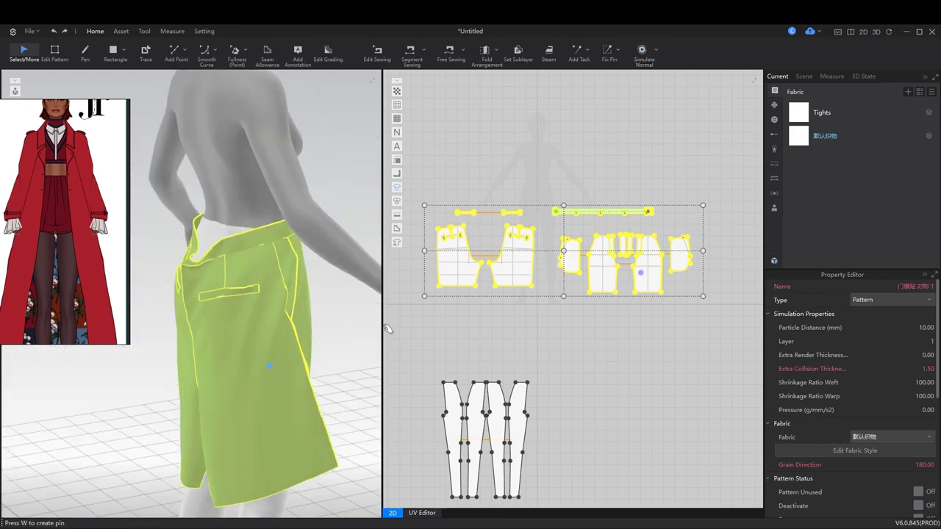
Delete all pieces of the shortened men's pants and remove the unused fabrics
scroll(544, 278, down, 3)
key(Delete)
right_click(841, 135)
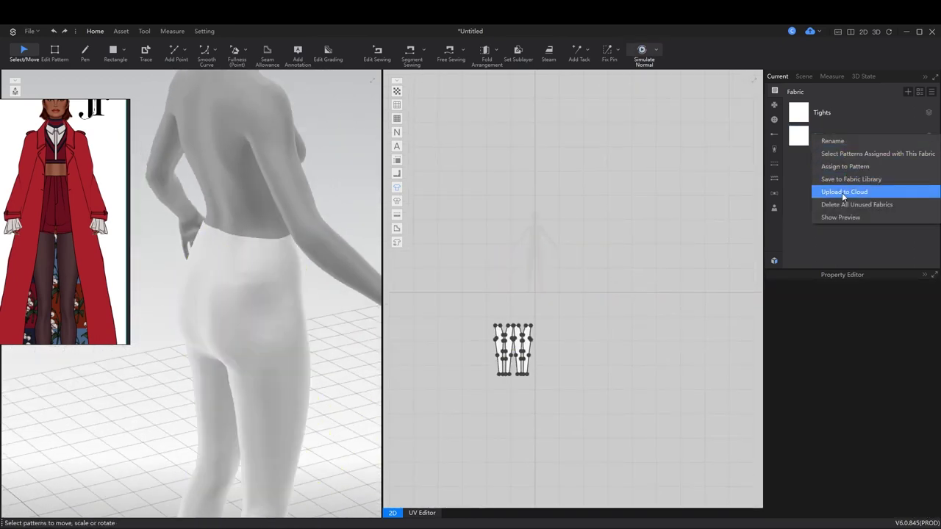
click(842, 192)
Add the Women_Pants garment from the Female folder of the Resource Library to the scene with the tights
click(774, 261)
double_click(368, 177)
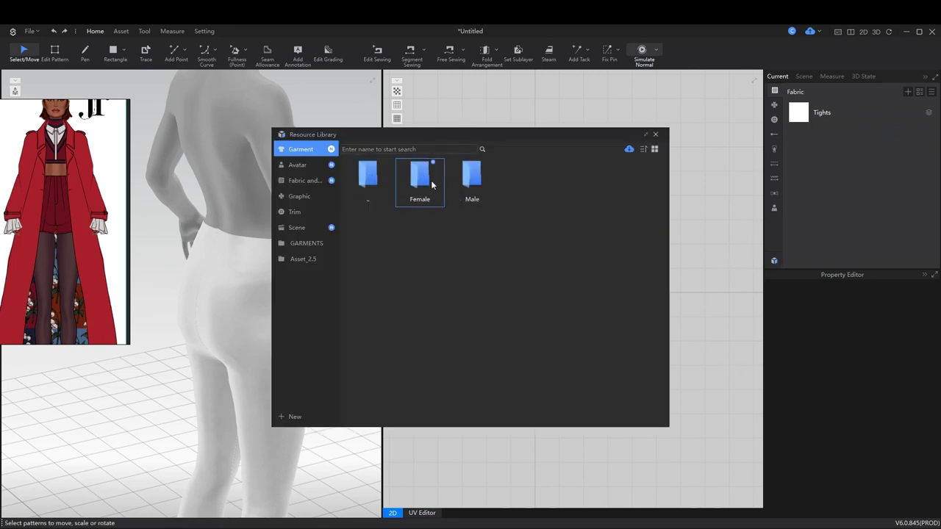
double_click(420, 177)
click(441, 188)
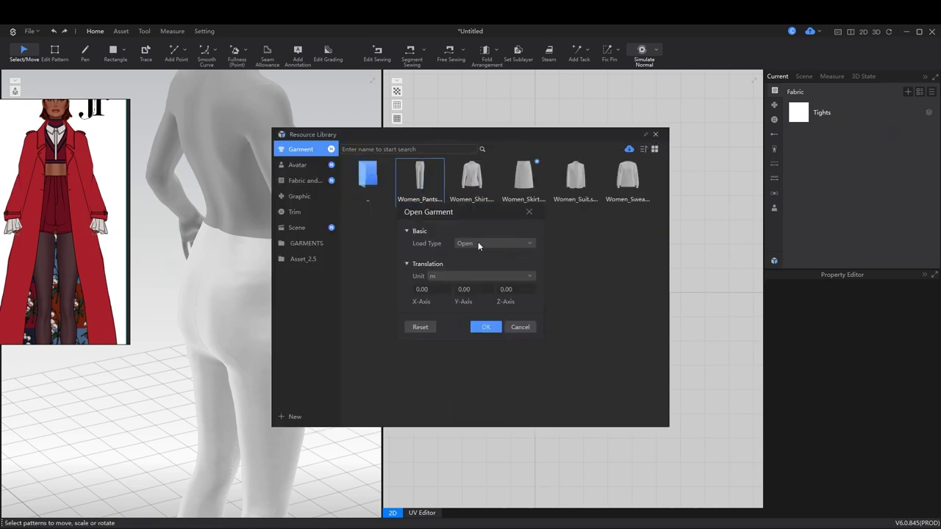
click(487, 327)
click(656, 134)
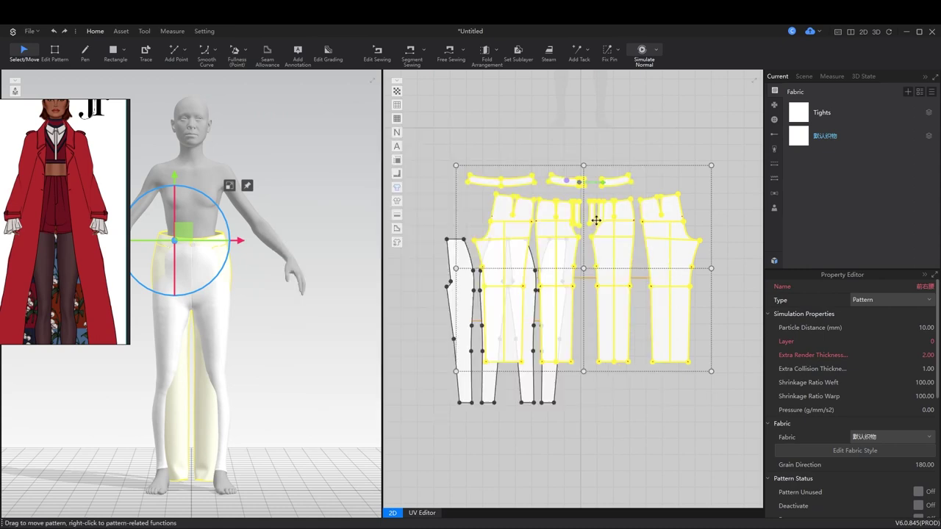
Move the women's pants pieces above the tights in the 2D layout
scroll(594, 216, down, 3)
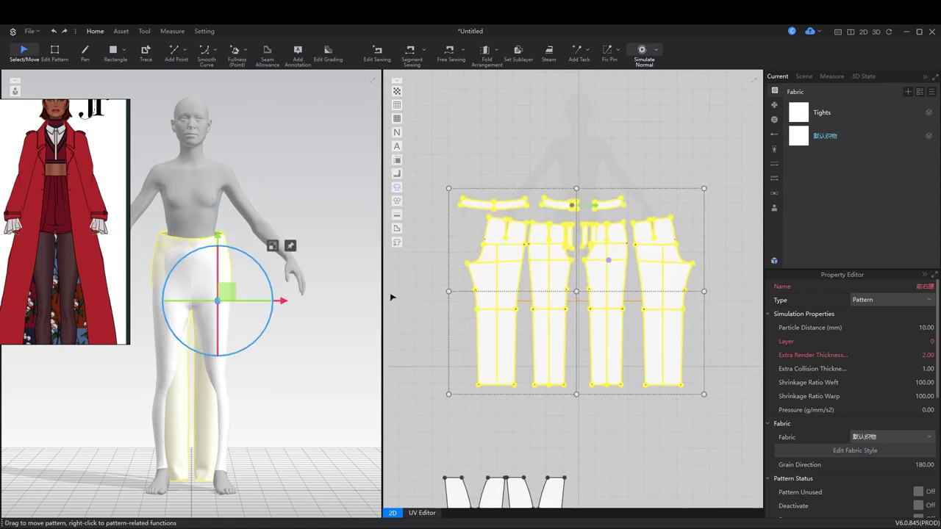
mouse_move(294, 346)
right_down()
mouse_move(185, 357)
mouse_move(309, 345)
right_up()
click(515, 149)
Trace the knee lines on the women's pants' two wide panels and one narrow panel as internal shapes, and cut and sew along them
key(t)
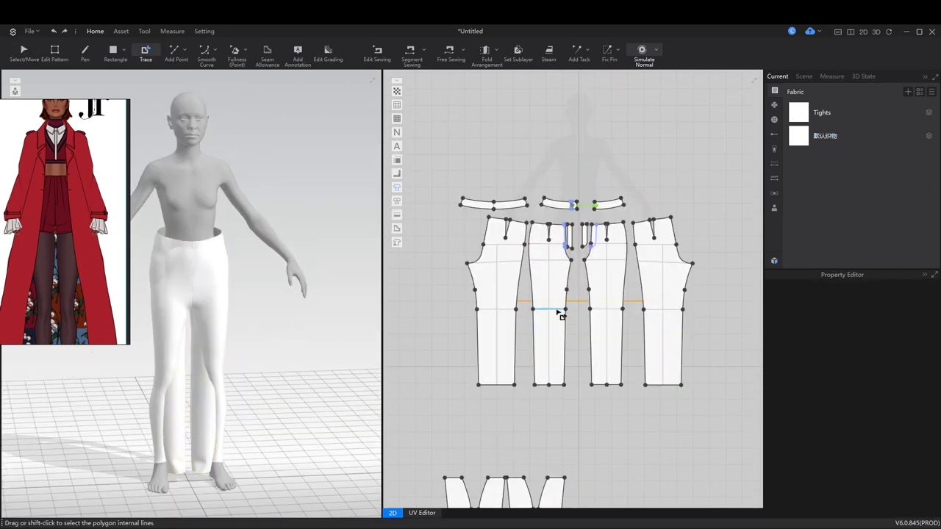
right_click(510, 312)
click(518, 314)
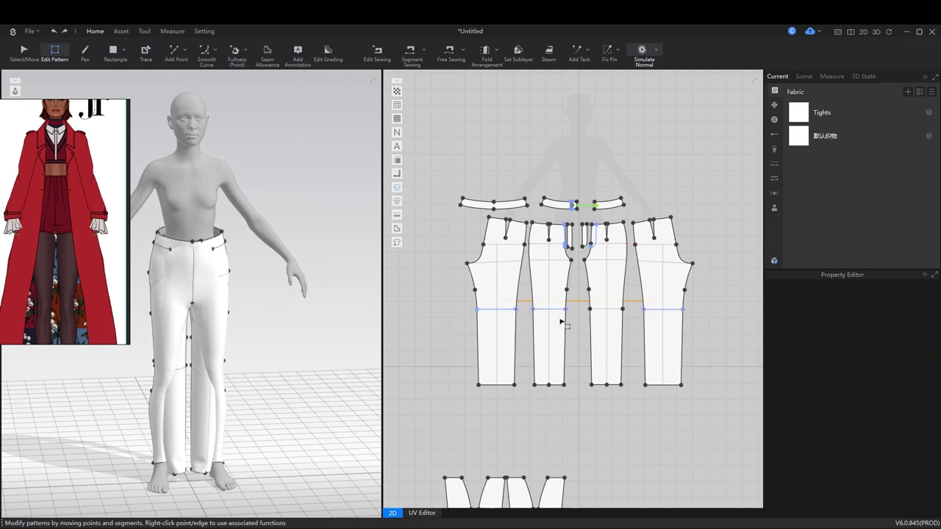
right_click(504, 313)
click(550, 369)
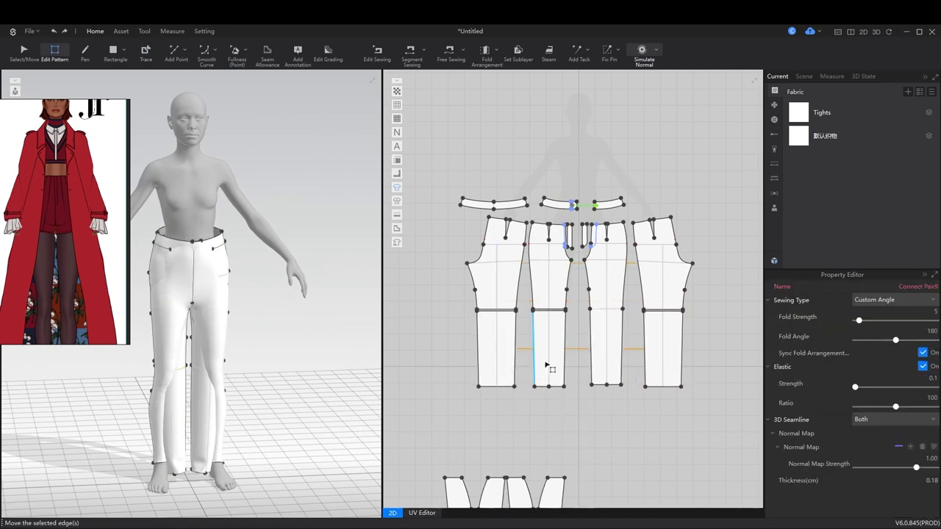
Trace the knee line on the remaining front panel as an internal shape and cut the panel along it
key(t)
right_click(616, 314)
click(625, 317)
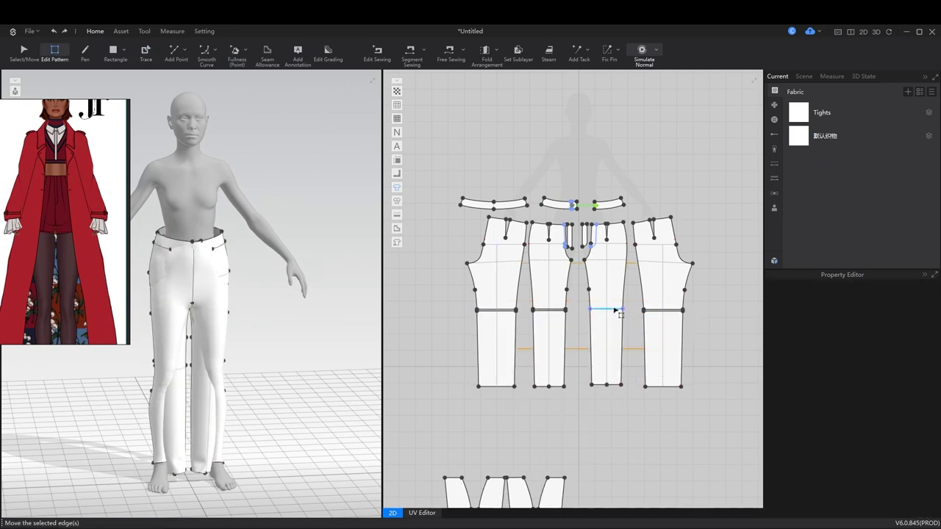
right_click(614, 312)
click(641, 364)
Delete the four lower-leg pieces cut off below the knee lines of the women's pants
click(543, 349)
shift+click(593, 349)
shift+click(657, 346)
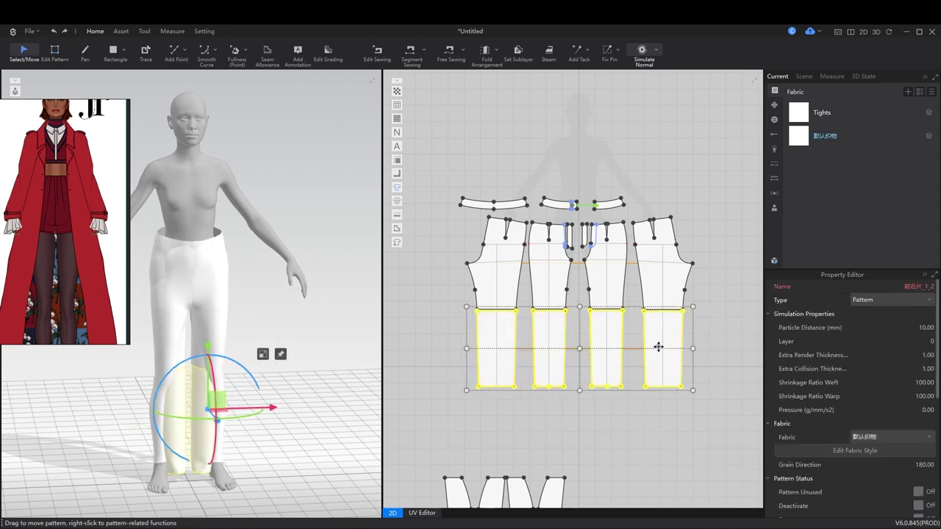
key(Delete)
Set the layer of all shortened pants pieces to 1 and start simulating them over the tights
scroll(257, 339, up, 3)
right_drag(256, 339, 379, 340)
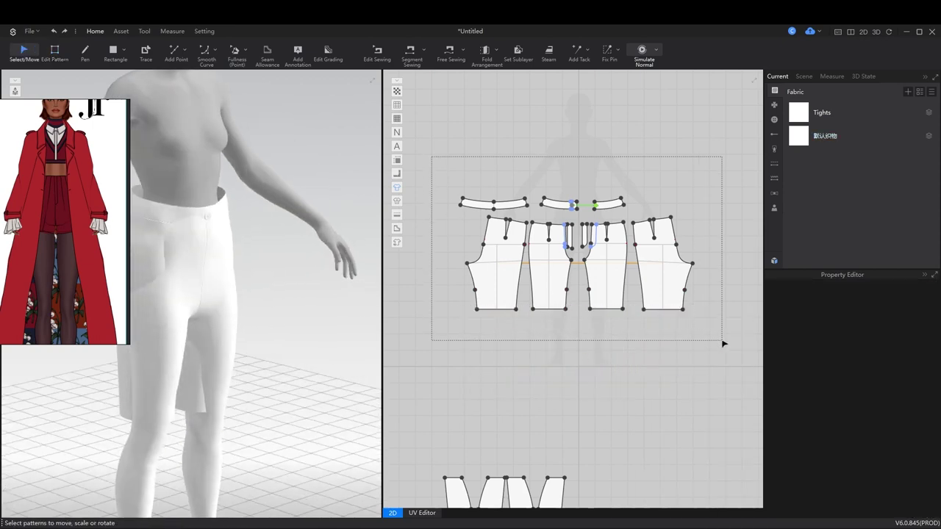
drag(723, 343, 725, 344)
key(Return)
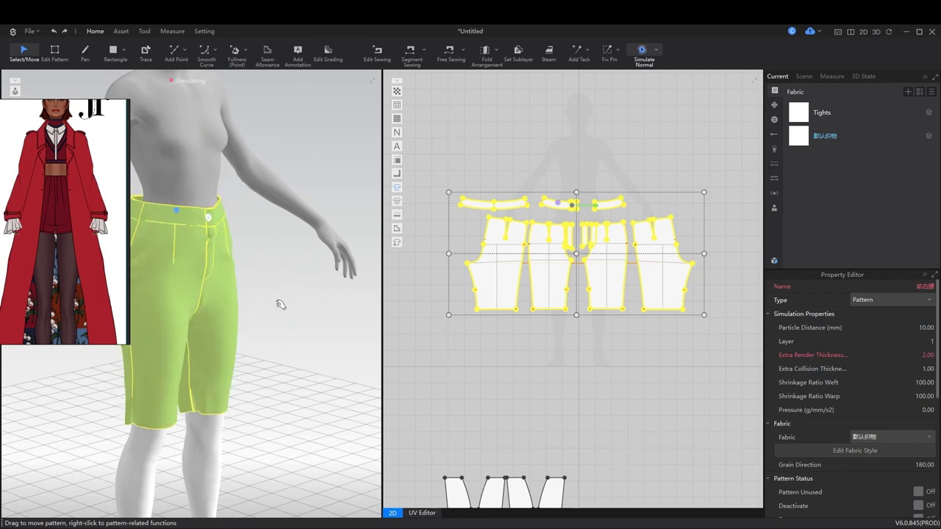
scroll(274, 295, up, 3)
key(4)
key(space)
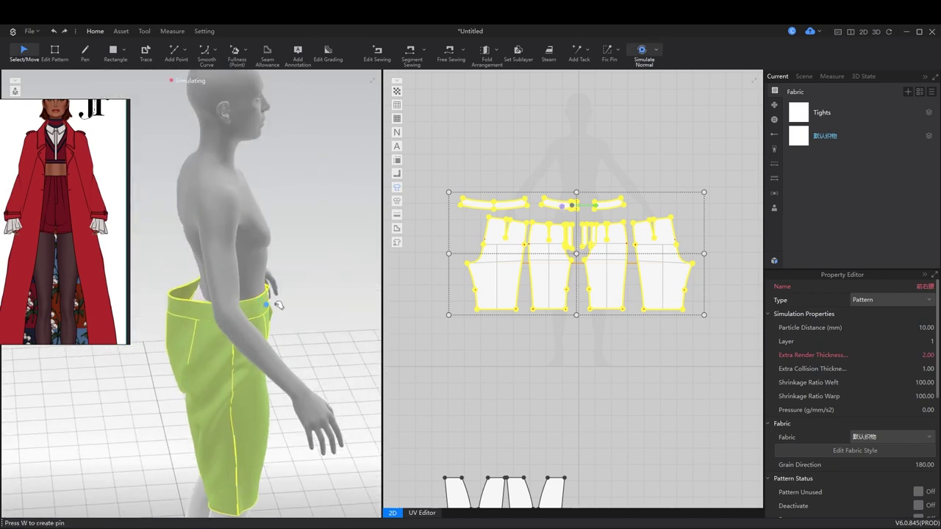
Settle the shortened pants' waist from the back and front in the simulation, with particle distance set to 20 mm
key(8)
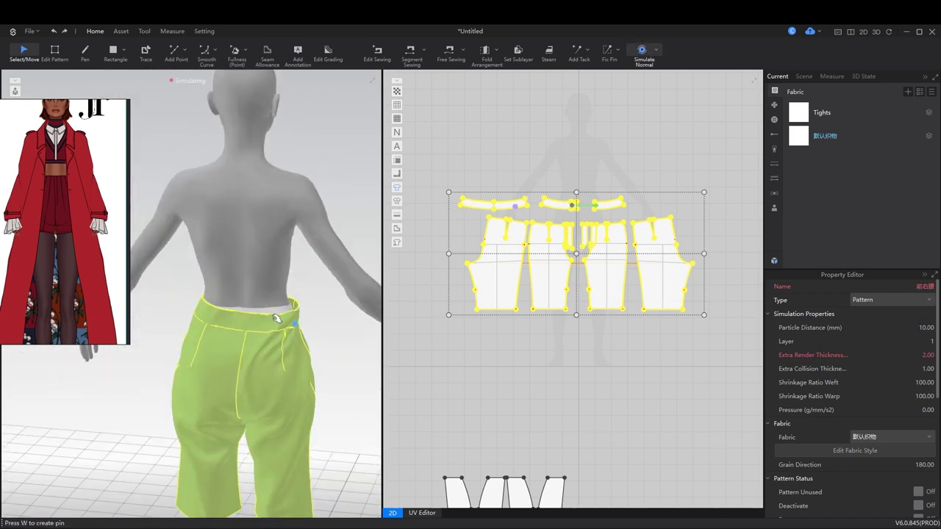
key(space)
key(4)
key(2)
key(space)
scroll(248, 309, up, 5)
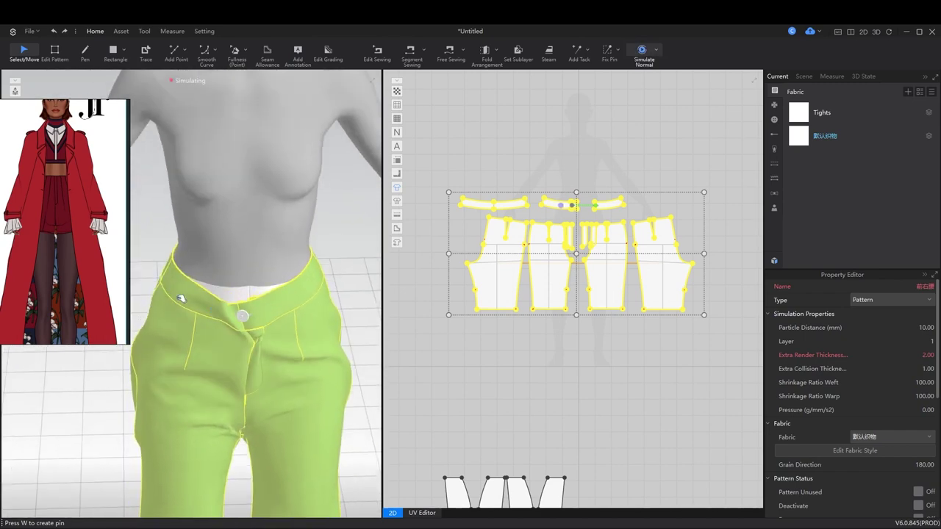
scroll(289, 359, down, 3)
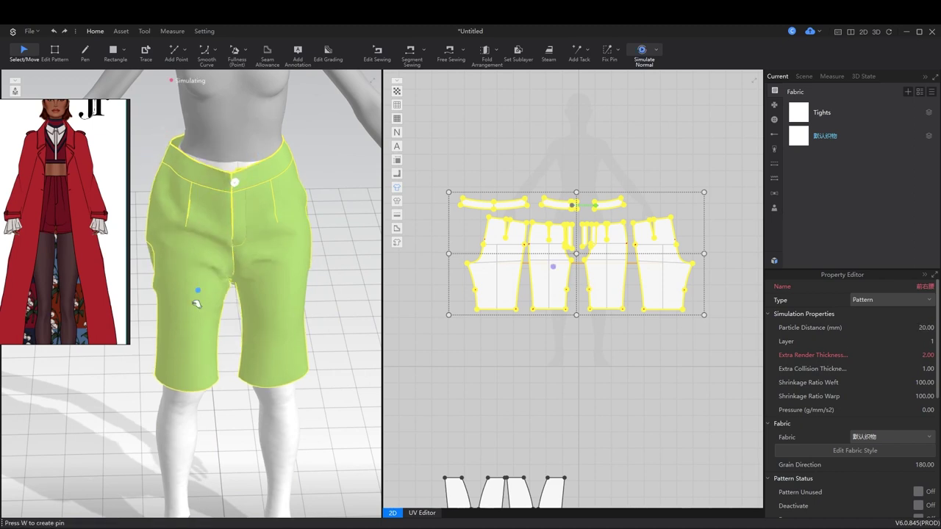
Apply the Cotton_Heavy_Canvas physical preset to the shortened pants' fabric
click(825, 135)
key(space)
click(883, 342)
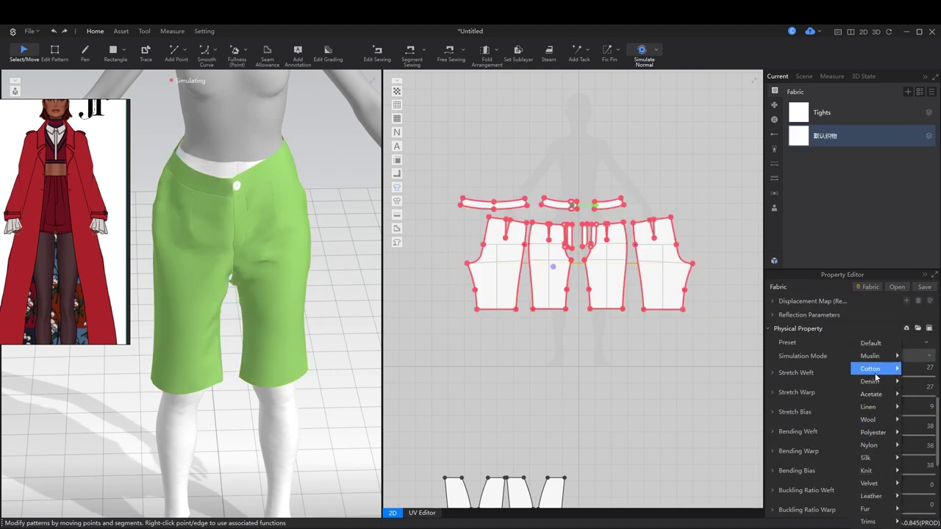
mouse_move(875, 374)
click(835, 496)
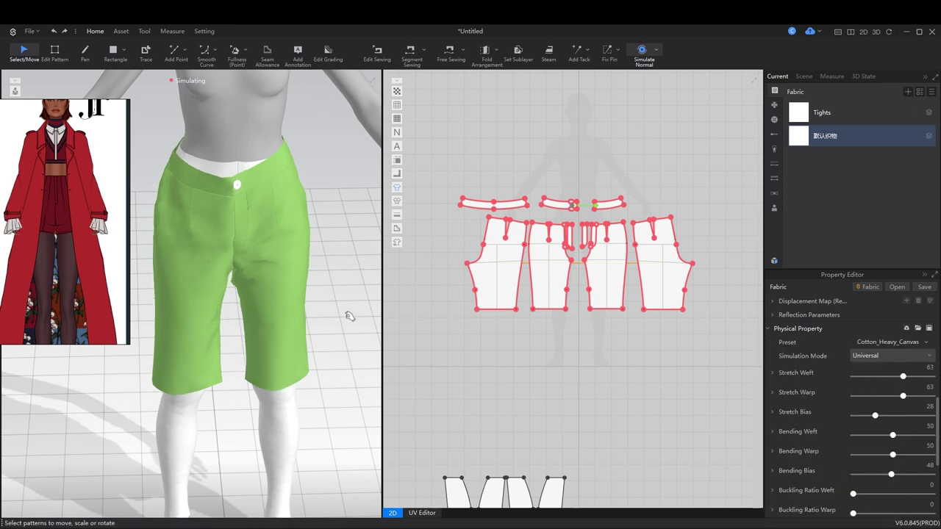
Set the layer of all shortened pants pieces to 0 and rename their fabric as Shorts
click(260, 288)
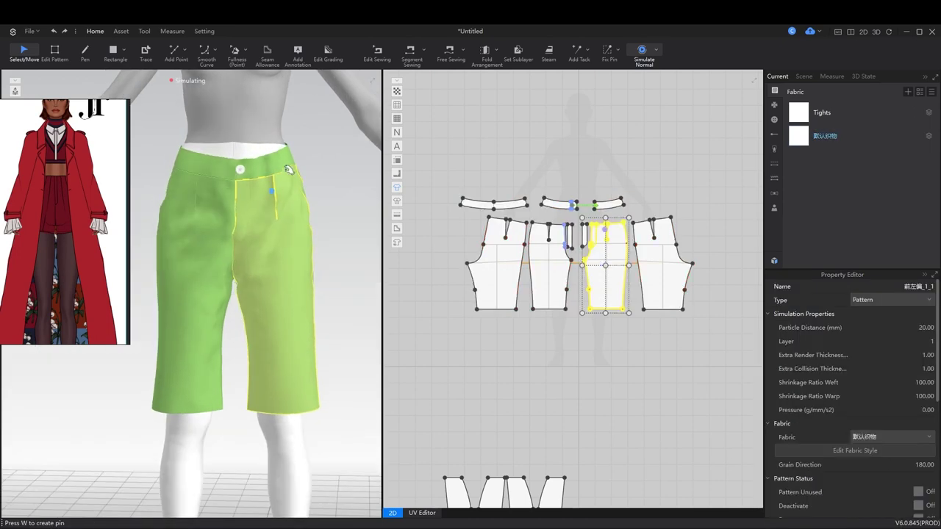
click(260, 157)
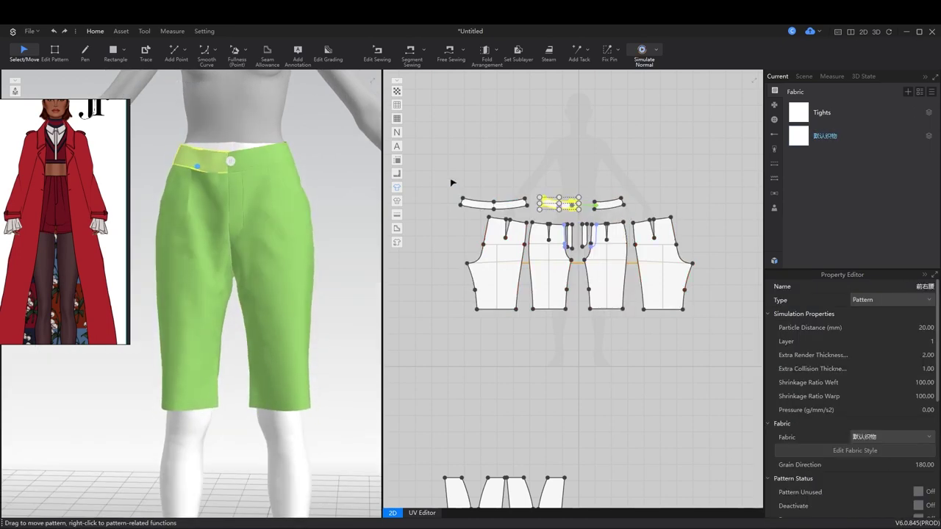
drag(451, 183, 733, 356)
scroll(242, 287, up, 3)
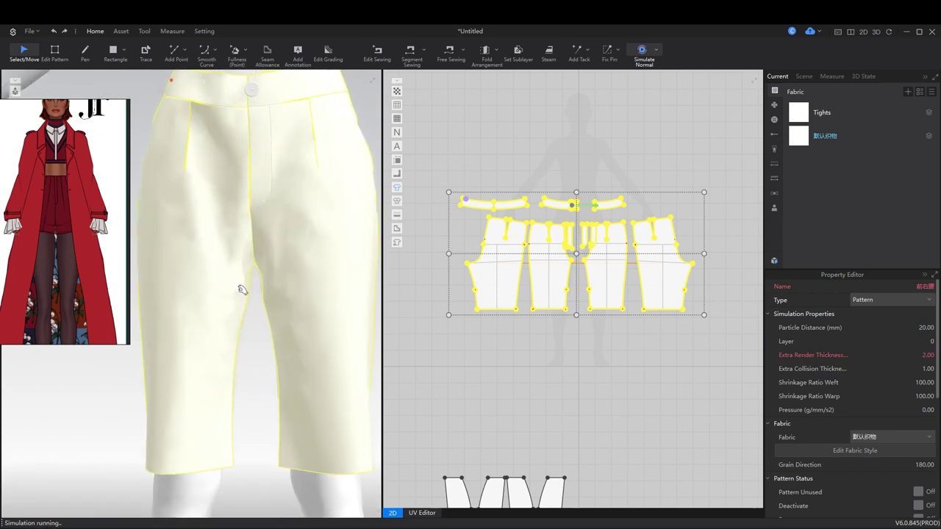
click(836, 138)
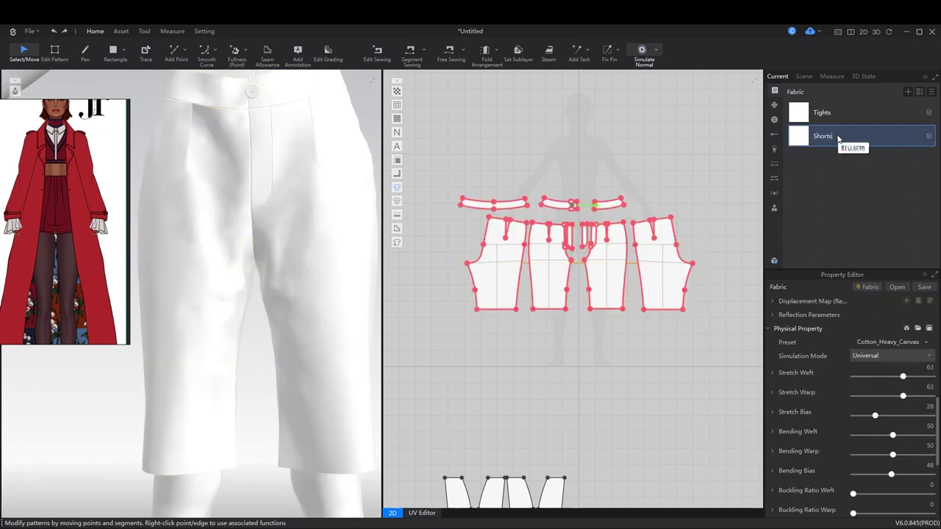
Shorten one half of the back waistband by moving its end edge inward, and trace its centre line as an internal shape
scroll(508, 218, up, 3)
key(z)
scroll(723, 275, up, 2)
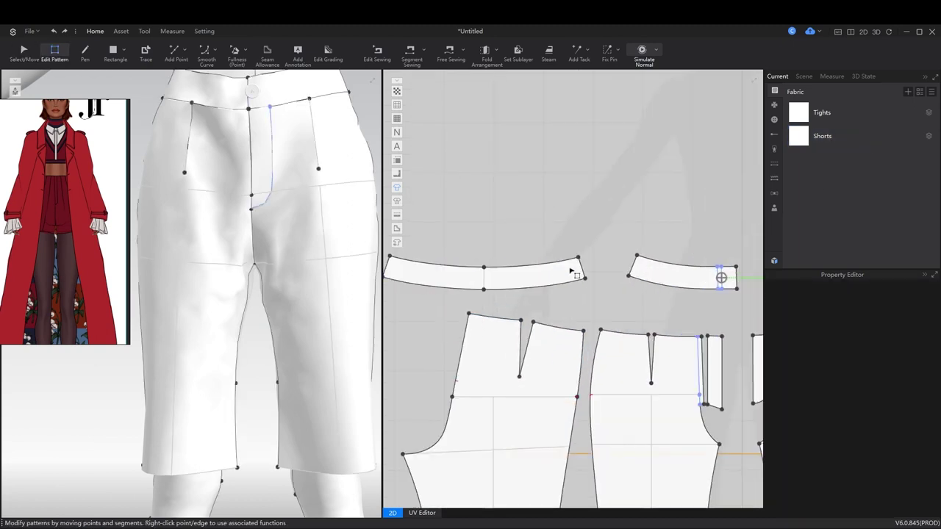
click(586, 272)
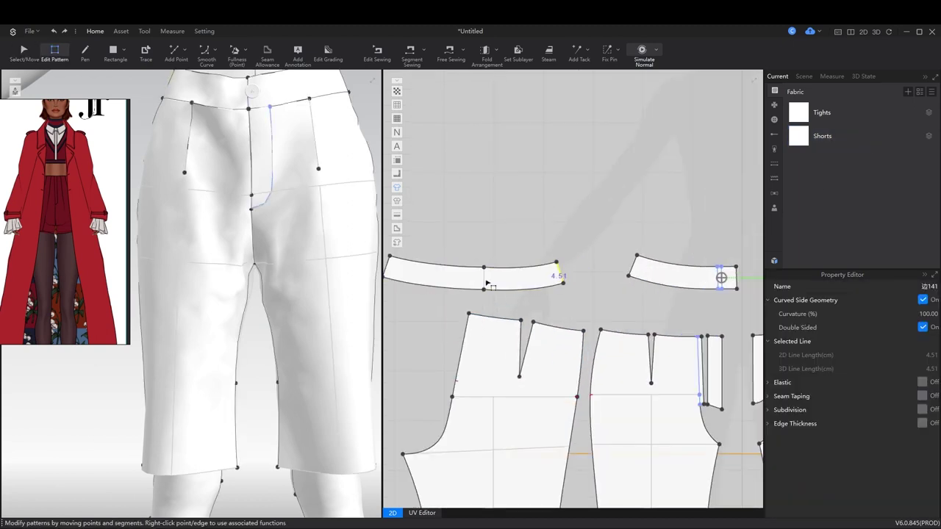
click(483, 279)
right_click(485, 279)
click(514, 284)
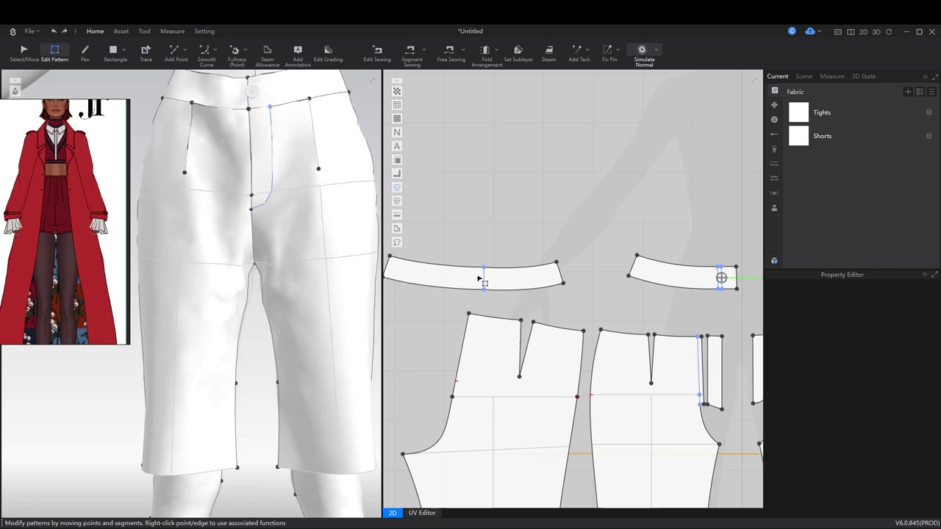
Cut the back waistband along its centre line and delete the half that was not shortened
click(479, 279)
right_click(483, 276)
click(522, 343)
key(a)
click(475, 274)
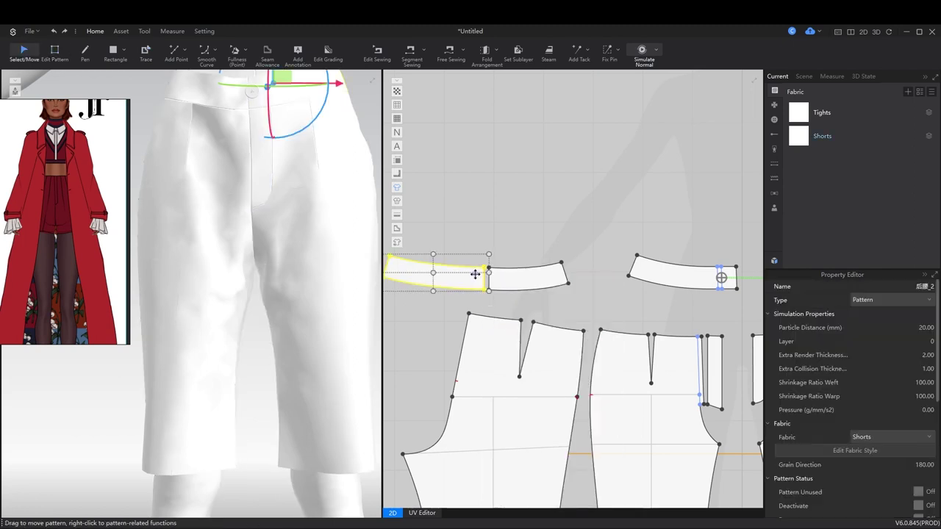
key(Delete)
Unfold the remaining half of the back waistband about its centre edge and simulate the shorts
key(z)
right_click(489, 278)
click(559, 315)
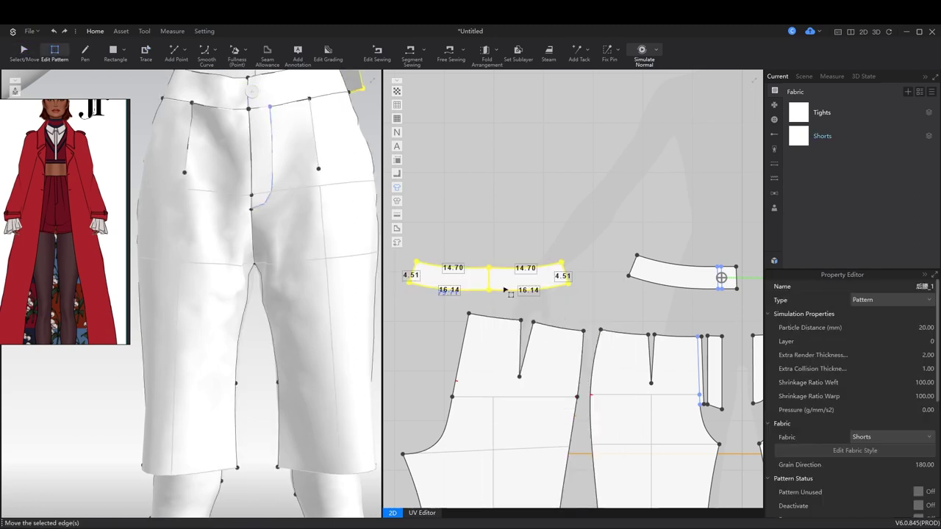
key(Escape)
key(space)
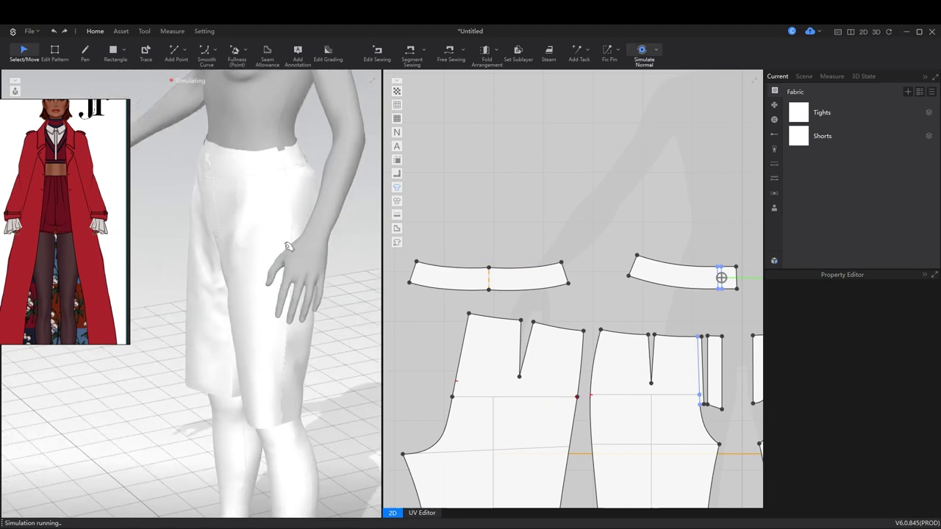
drag(297, 199, 315, 169)
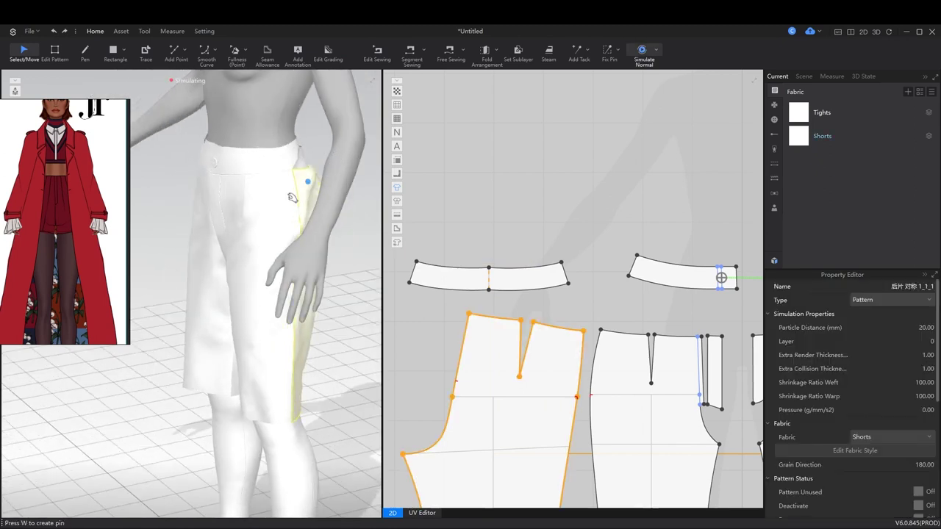
Sew the back waistband's free end to the side end of the short front waistband piece and simulate
key(z)
key(n)
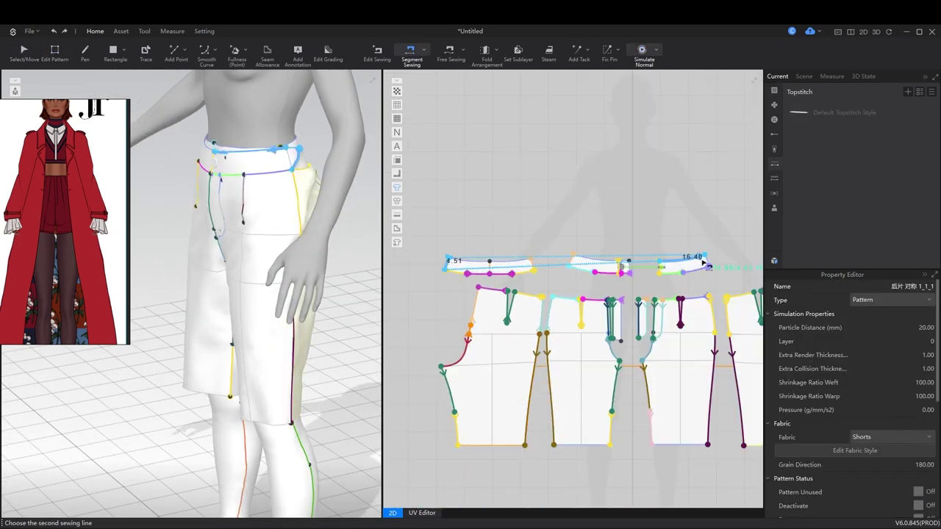
click(710, 262)
key(space)
scroll(242, 220, up, 5)
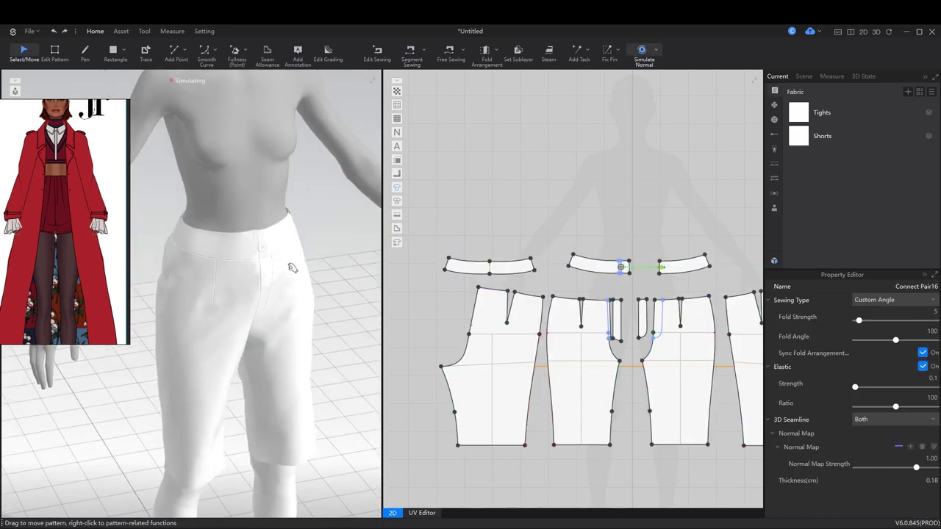
Set the layer of all shorts pieces to 1 and simulate until the shorts lie over the tights at the waist
click(238, 195)
key(space)
scroll(619, 235, down, 8)
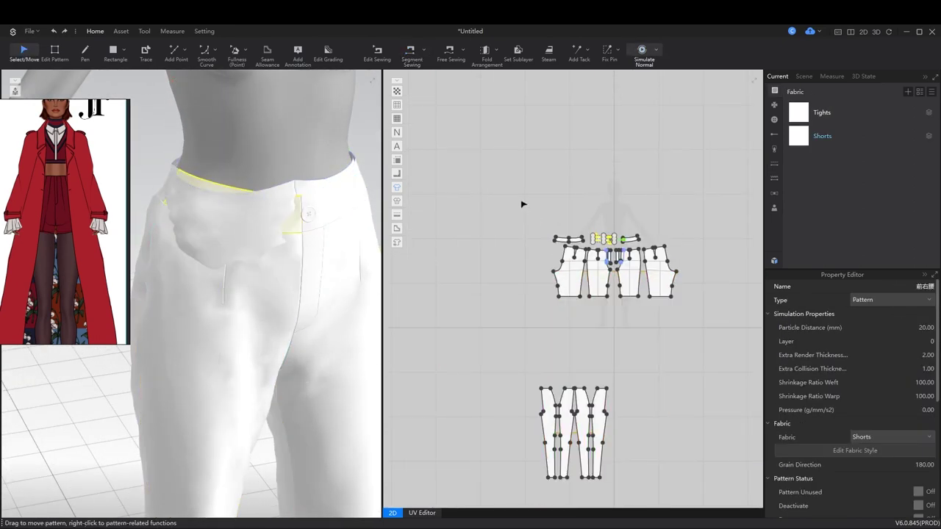
drag(521, 201, 746, 337)
text(1)
key(Return)
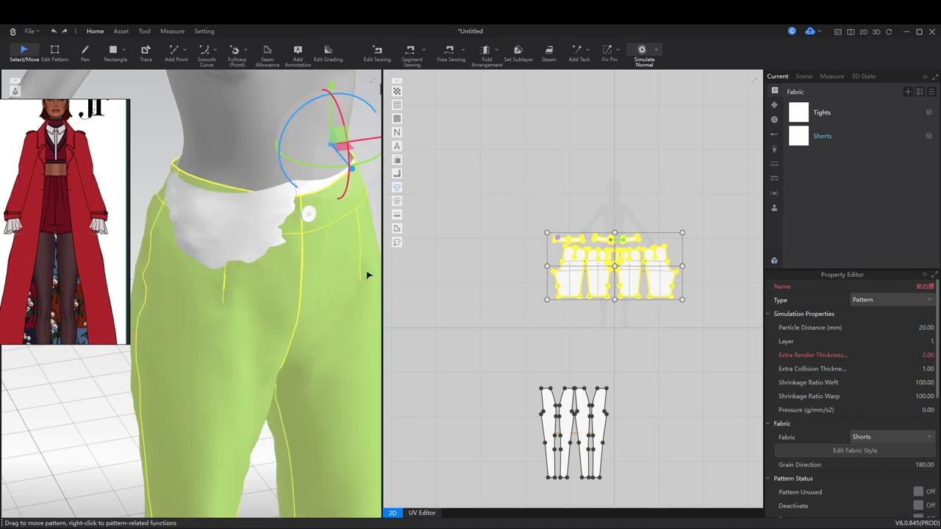
key(space)
key(8)
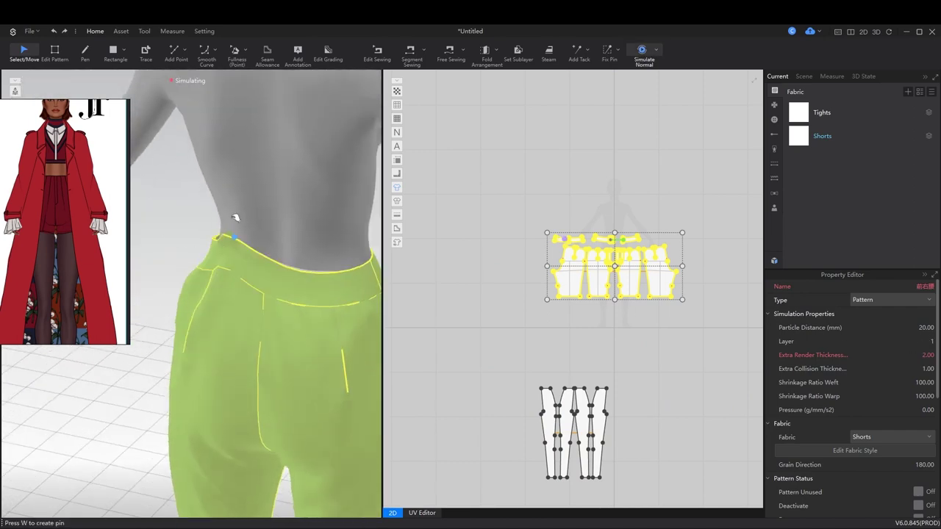
right_drag(304, 300, 83, 278)
key(space)
Draw horizontal thigh lines across one front panel, about 21.3 cm, and the back panels, about 26.2 cm, and cut and sew along them
click(547, 336)
scroll(616, 287, up, 5)
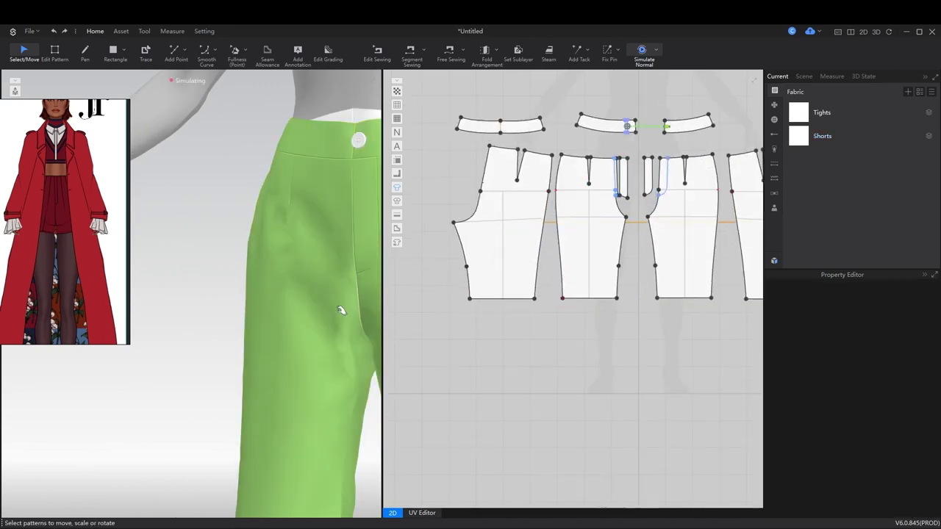
key(2)
key(p)
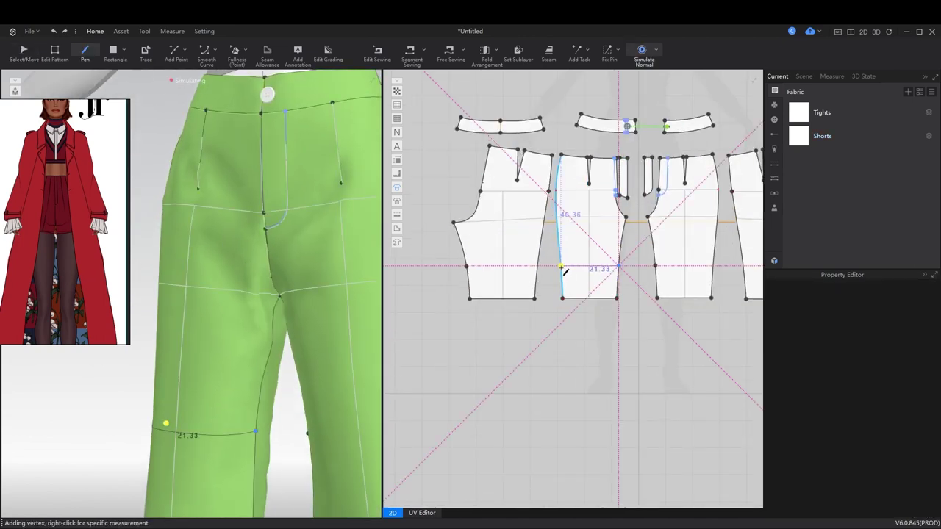
click(562, 266)
click(540, 268)
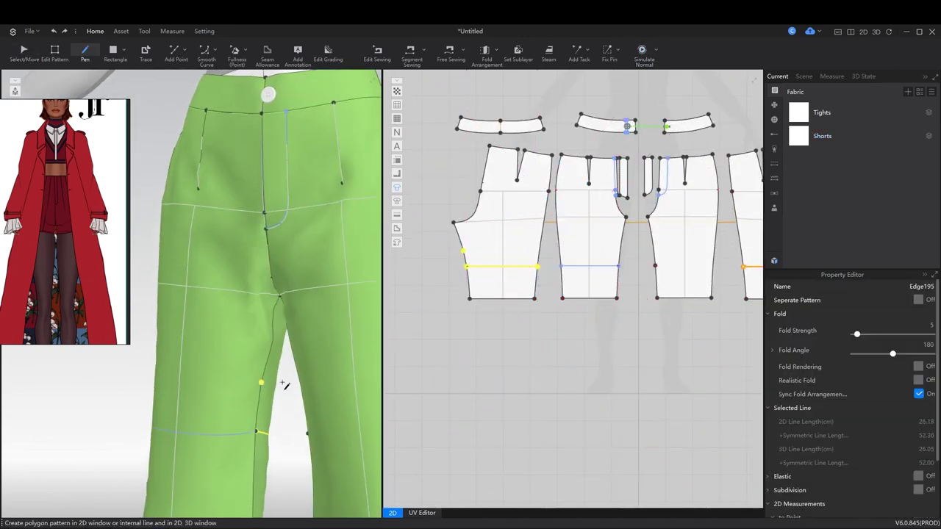
right_click(588, 271)
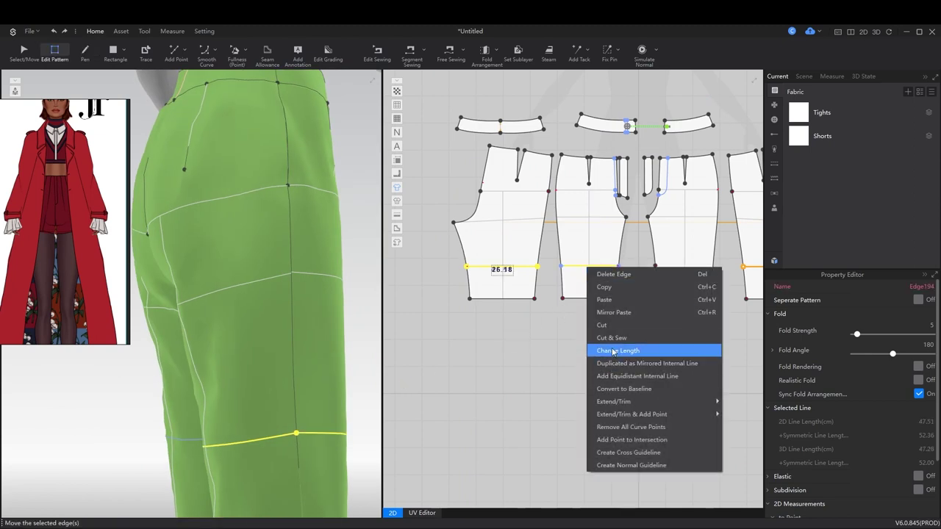
click(615, 334)
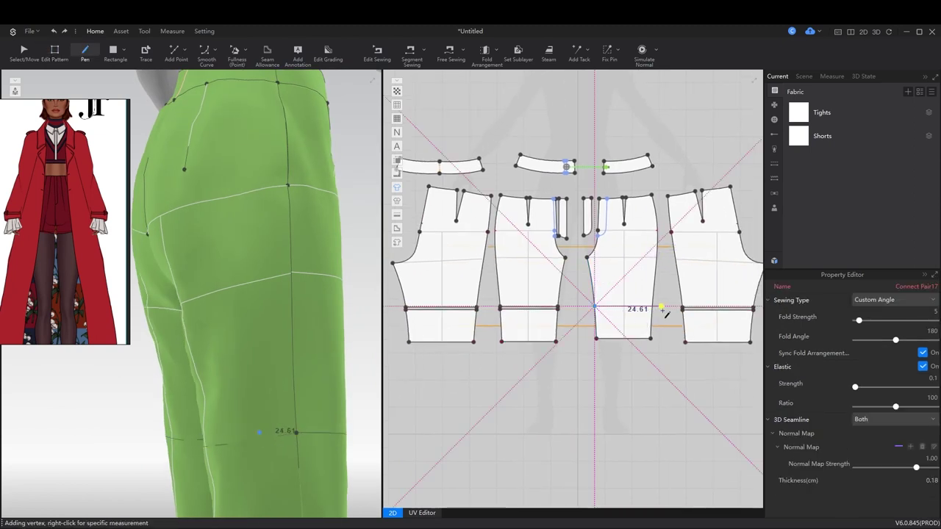
Draw a matching horizontal thigh line across the other front panel and cut the panel along it
click(664, 312)
key(z)
right_click(608, 307)
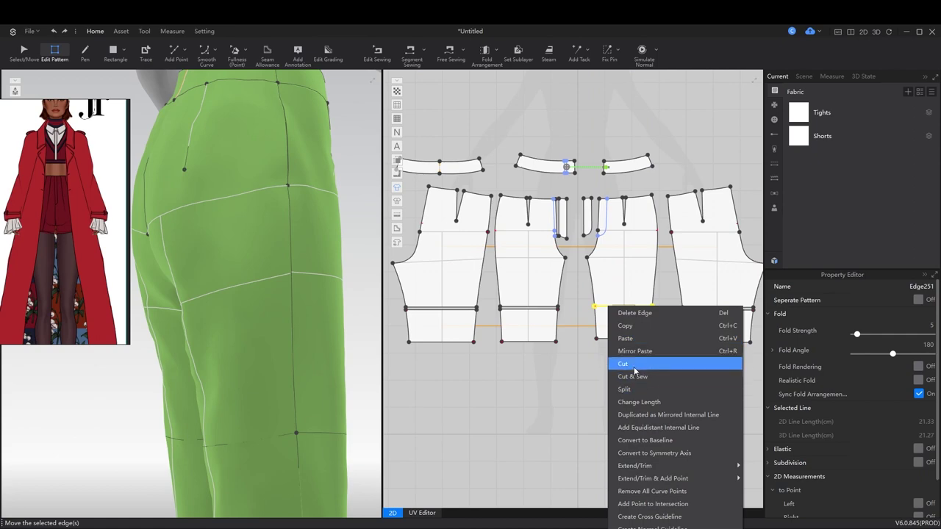
click(635, 365)
Delete the four cut-off pieces below the thigh lines of the shorts
key(a)
click(534, 331)
shift+click(605, 332)
shift+click(689, 336)
key(Delete)
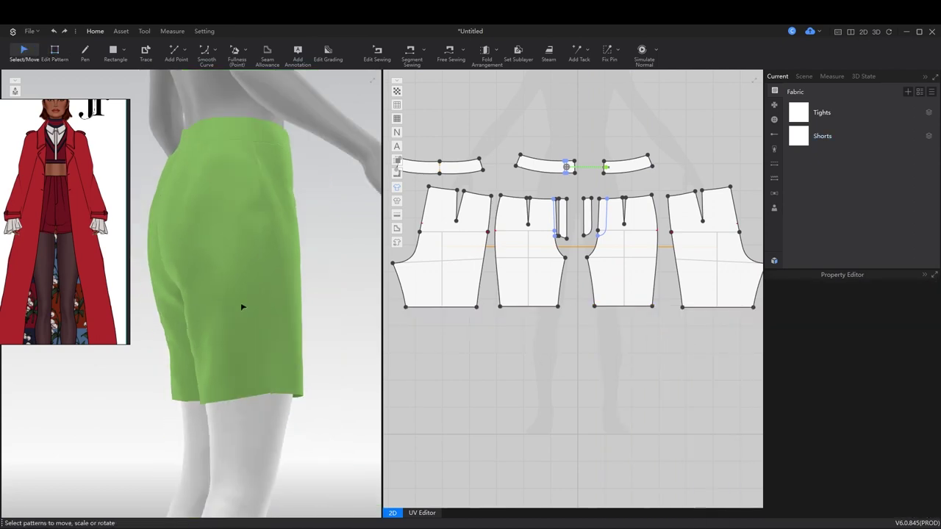
Simulate the shortened shorts and settle their drape from the front
key(2)
right_drag(295, 334, 300, 261)
click(300, 260)
click(309, 284)
right_drag(314, 295, 280, 287)
key(space)
key(space)
Examine the front closure of the shorts: the fly pieces in the simulated drape and the seams that attach them
scroll(279, 288, up, 3)
click(275, 275)
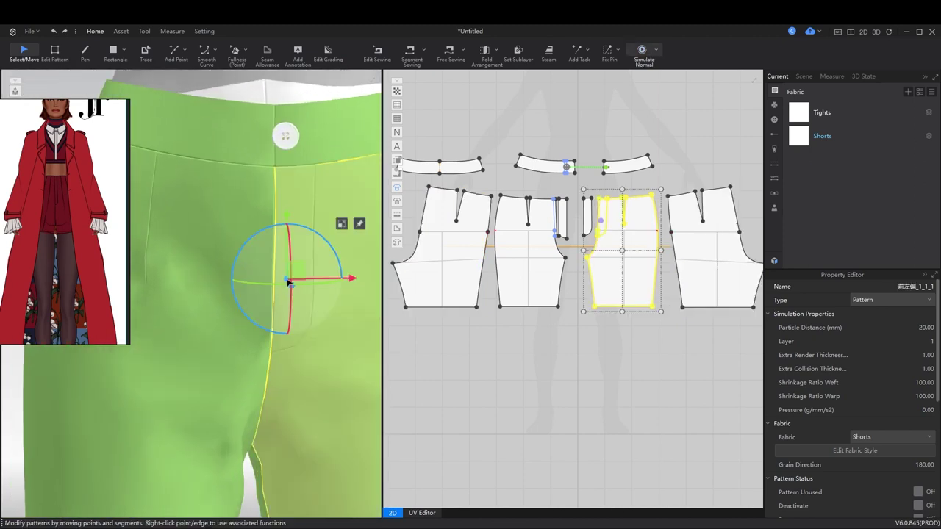
click(640, 115)
click(588, 214)
key(space)
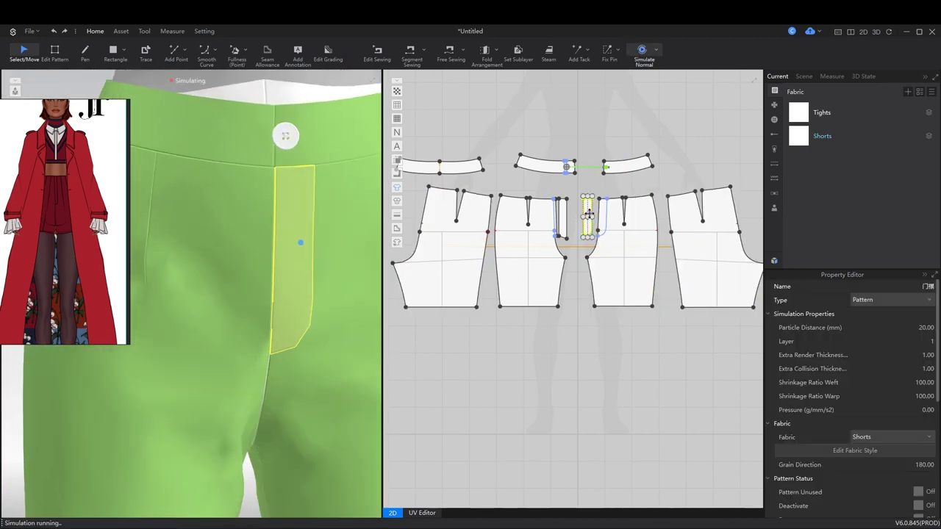
key(b)
scroll(556, 246, up, 5)
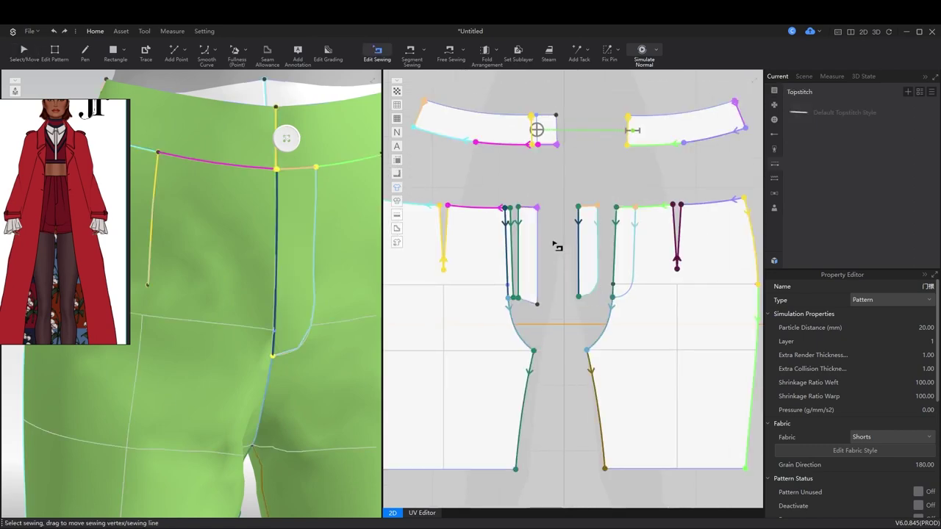
click(585, 250)
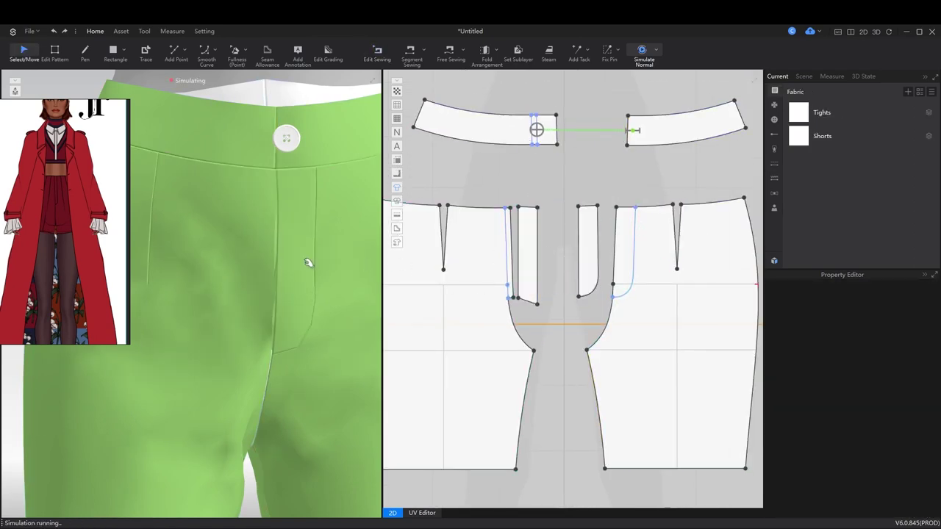
click(311, 266)
scroll(588, 274, down, 3)
Delete the front panel that carries the curved fly line and the matching front waistband piece beside it
key(a)
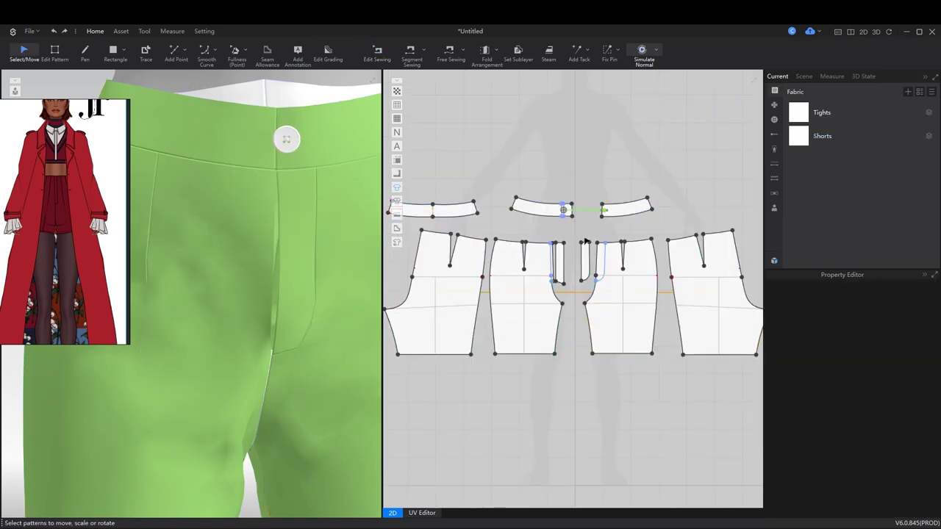
scroll(601, 225, up, 3)
click(625, 297)
key(Delete)
scroll(607, 235, down, 2)
click(625, 189)
key(Delete)
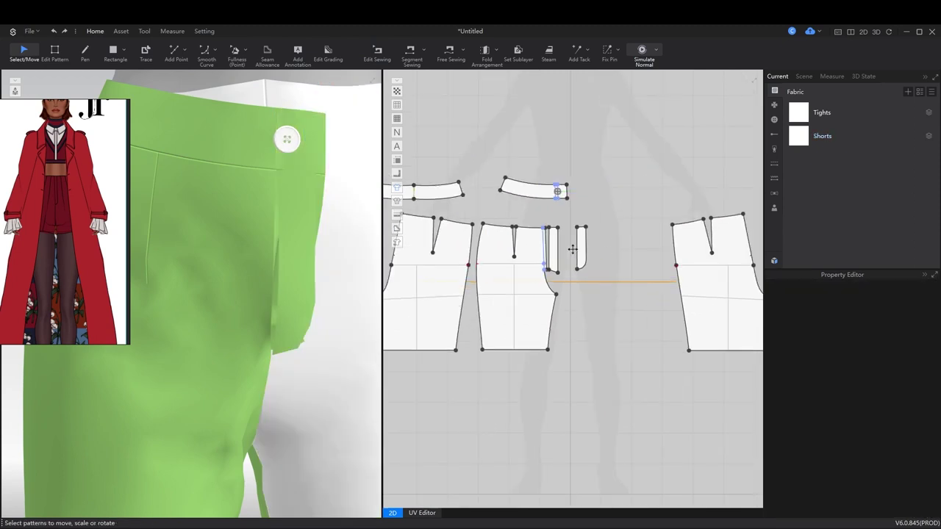
Cut and sew the remaining front panel along its internal fly line to separate the narrow extension strip
click(557, 251)
scroll(557, 251, up, 5)
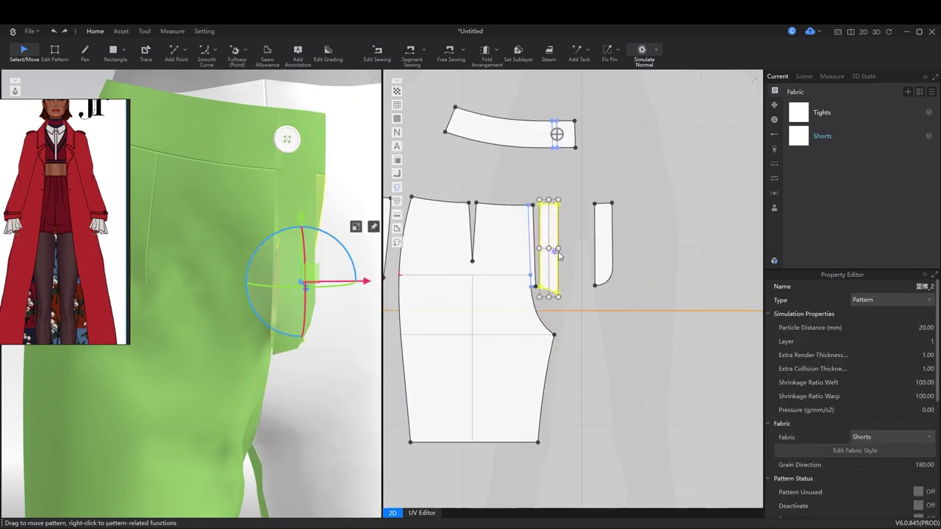
click(531, 266)
key(z)
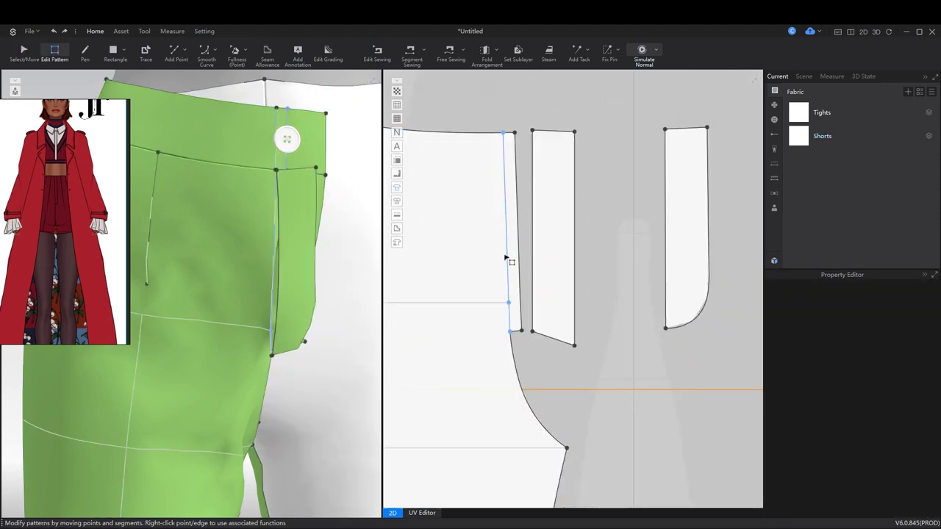
click(508, 294)
right_click(507, 315)
click(540, 367)
Delete the separated extension strip and the straight fly underlap piece with the slanted end
key(a)
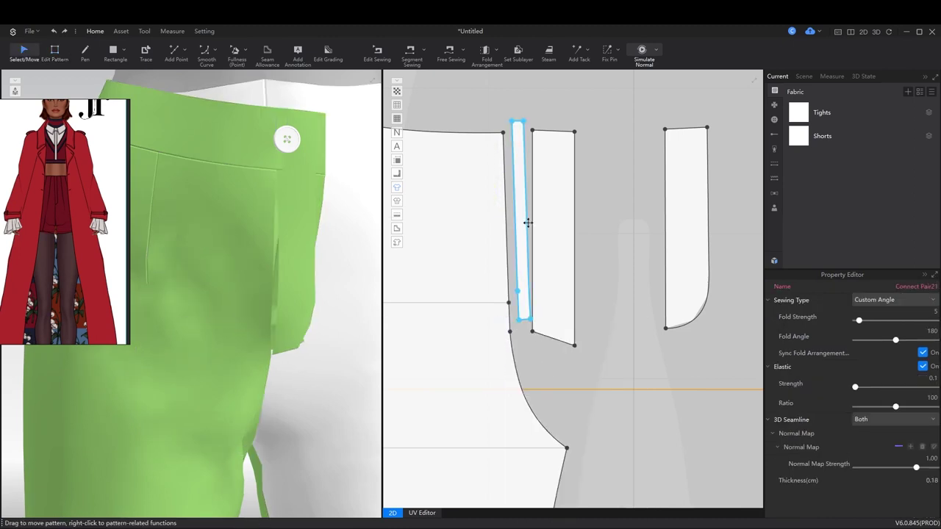
click(552, 227)
click(559, 246)
scroll(559, 246, down, 5)
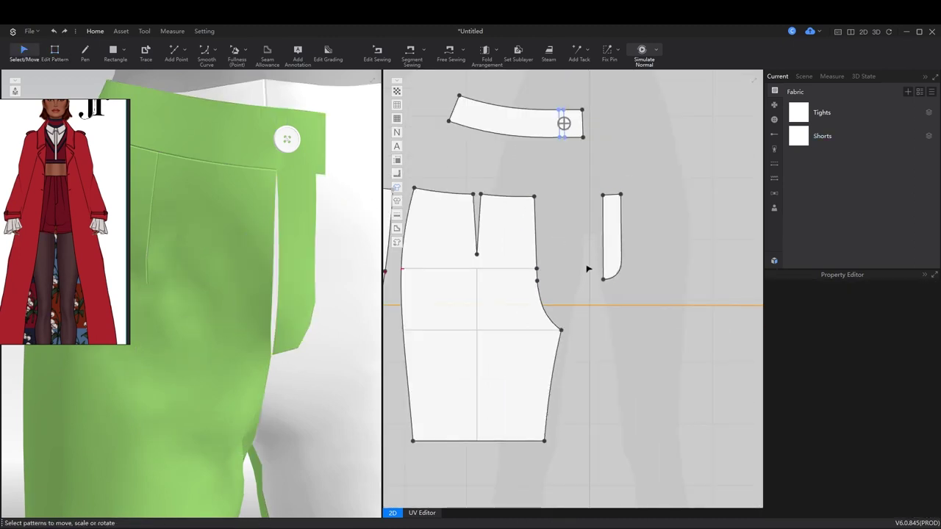
Create a symmetric copy of the front panel, place it on the opposite side and adjust its position on the avatar
click(491, 267)
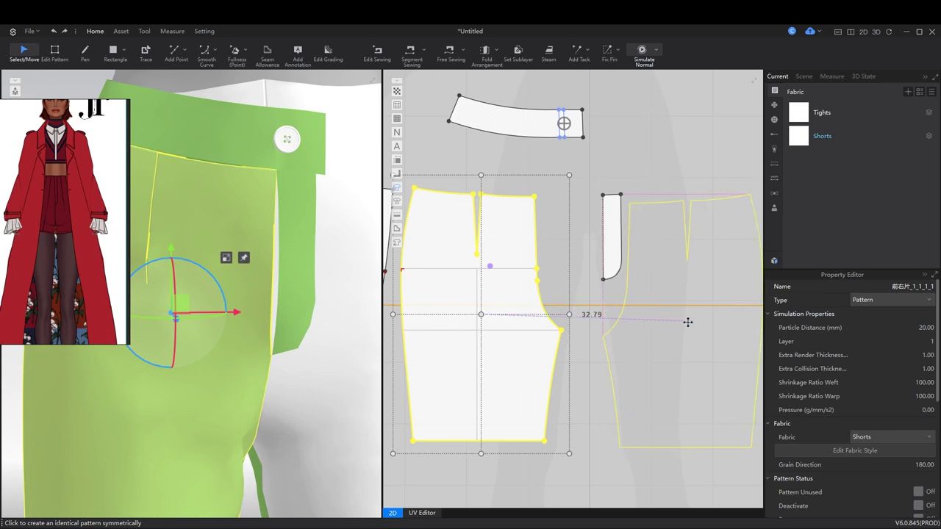
click(687, 322)
scroll(687, 322, down, 4)
scroll(319, 346, down, 5)
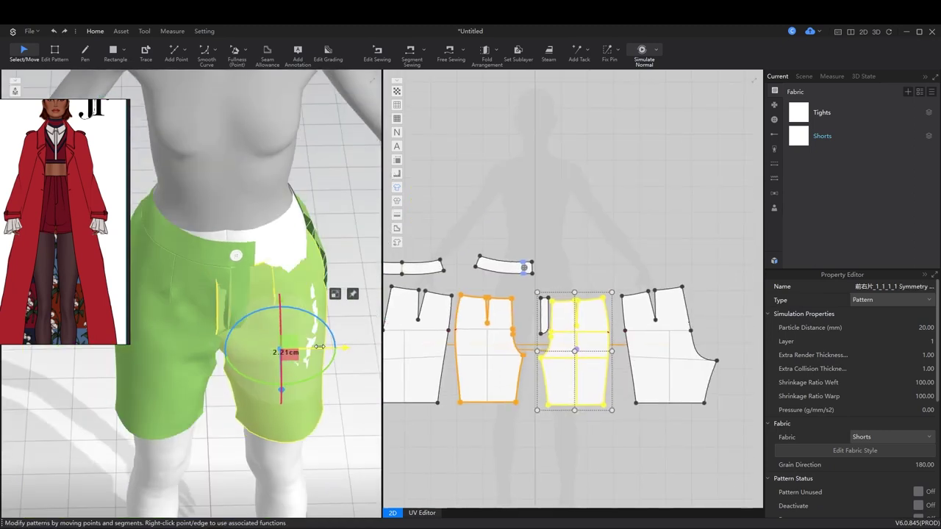
Create a symmetric copy of the front waistband piece with its button, place it on the opposite side and simulate
click(491, 265)
click(591, 261)
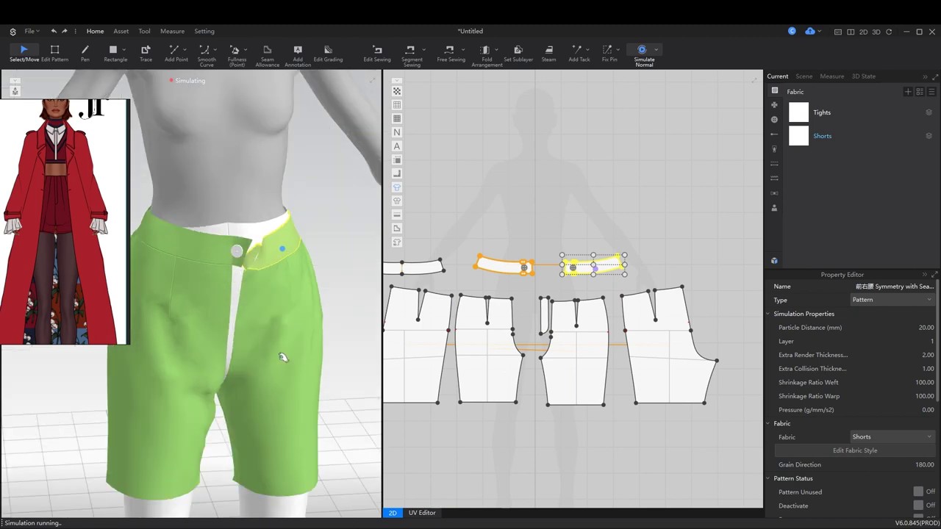
key(space)
Position the fly piece at the front opening of the shorts and simulate the drape together with the overlapping waistband
click(236, 318)
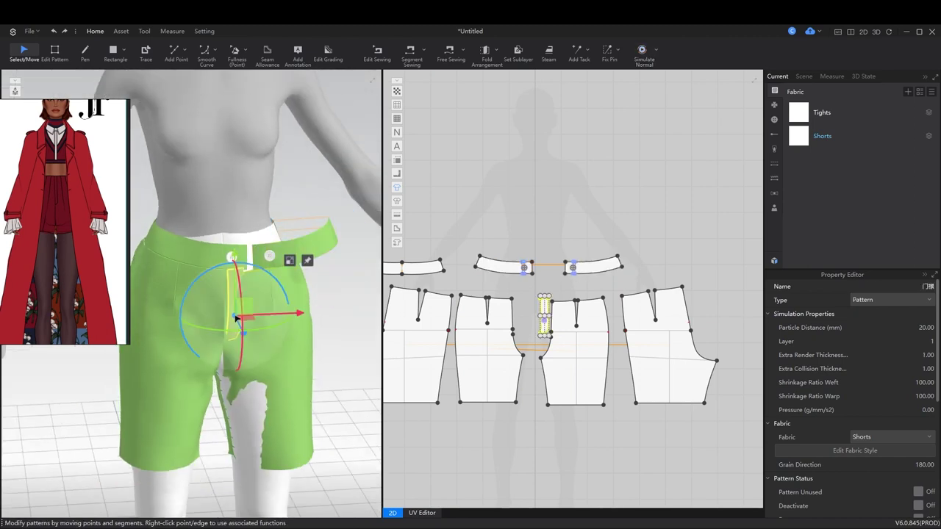
key(space)
scroll(211, 272, up, 3)
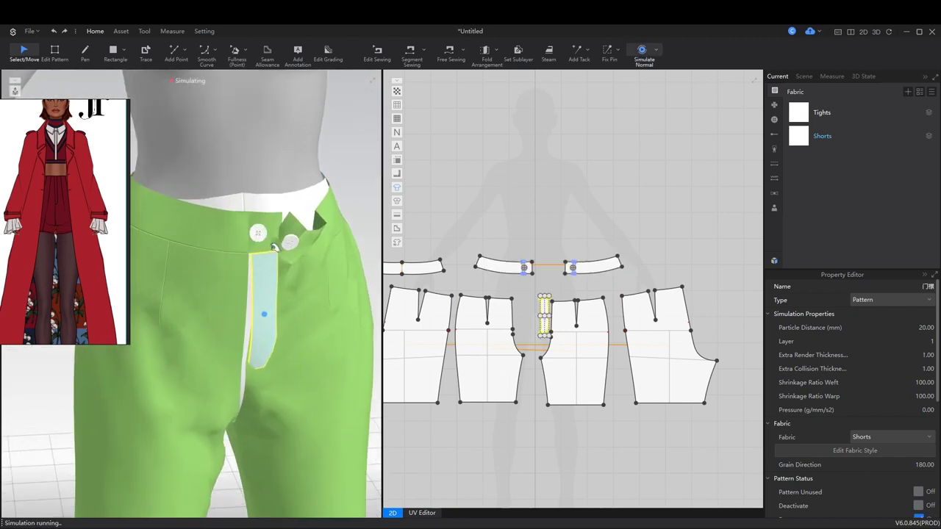
click(230, 229)
scroll(239, 235, up, 2)
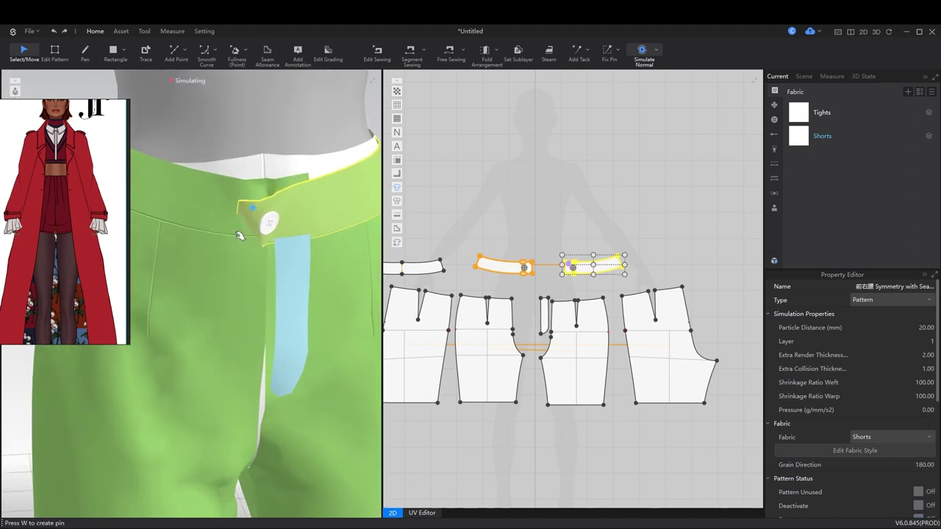
Delete all waistband pieces of the shorts and let the remaining panels settle in the simulation
scroll(514, 264, down, 2)
click(566, 273)
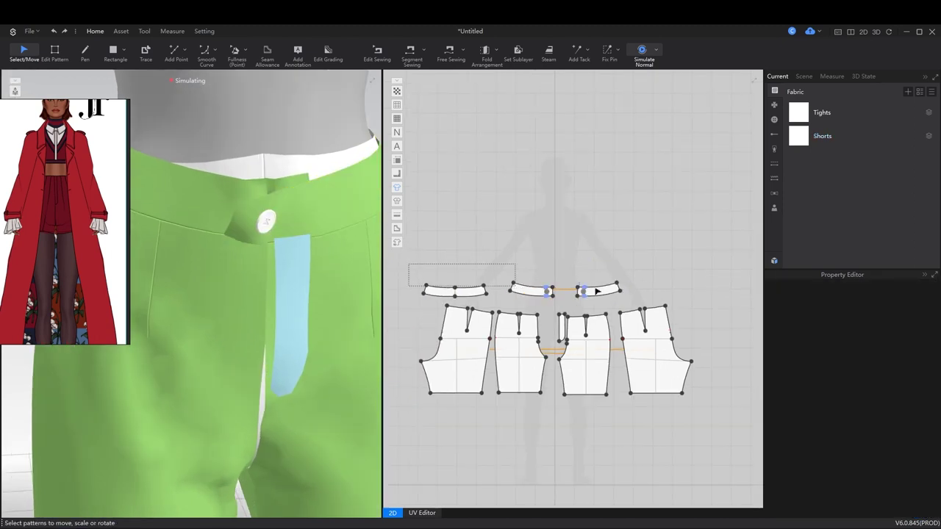
drag(659, 301, 659, 301)
key(Delete)
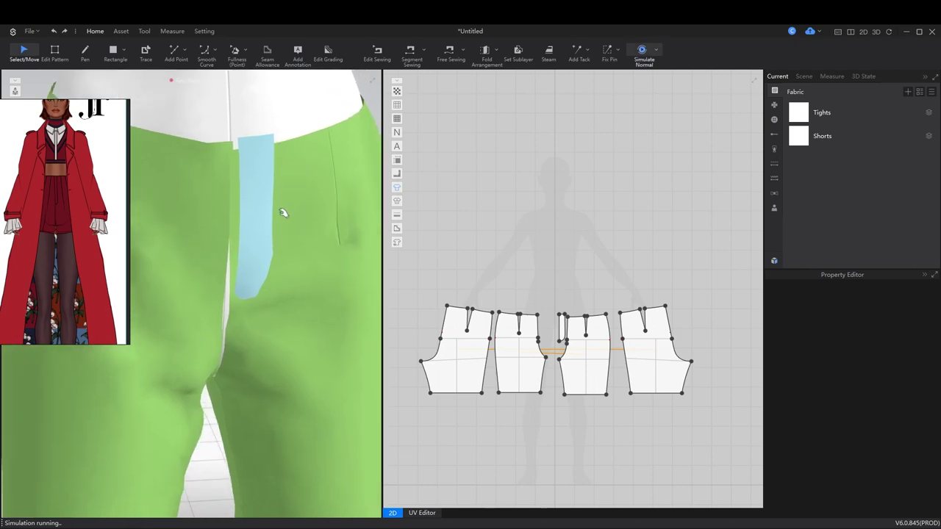
key(space)
Add a point on the front panel's waist edge 2.90 cm from the centre front, matching the fly piece's width
scroll(573, 309, up, 5)
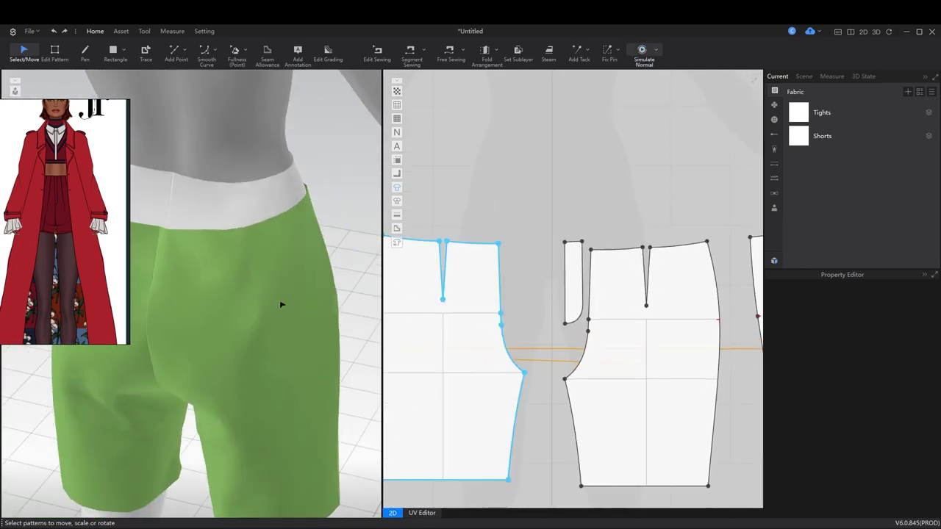
right_drag(282, 304, 272, 279)
scroll(266, 269, up, 4)
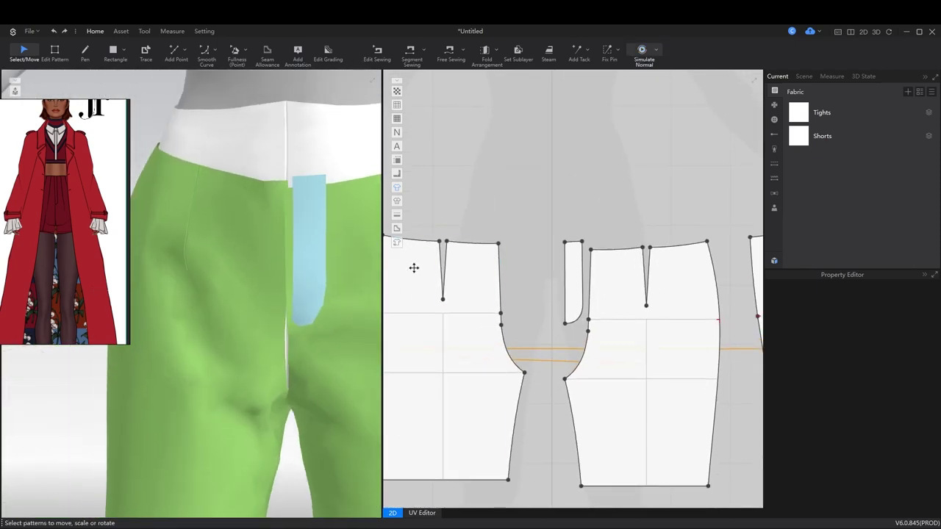
scroll(563, 286, up, 2)
mouse_move(571, 267)
mouse_down()
mouse_move(612, 280)
mouse_move(562, 282)
mouse_up()
click(546, 173)
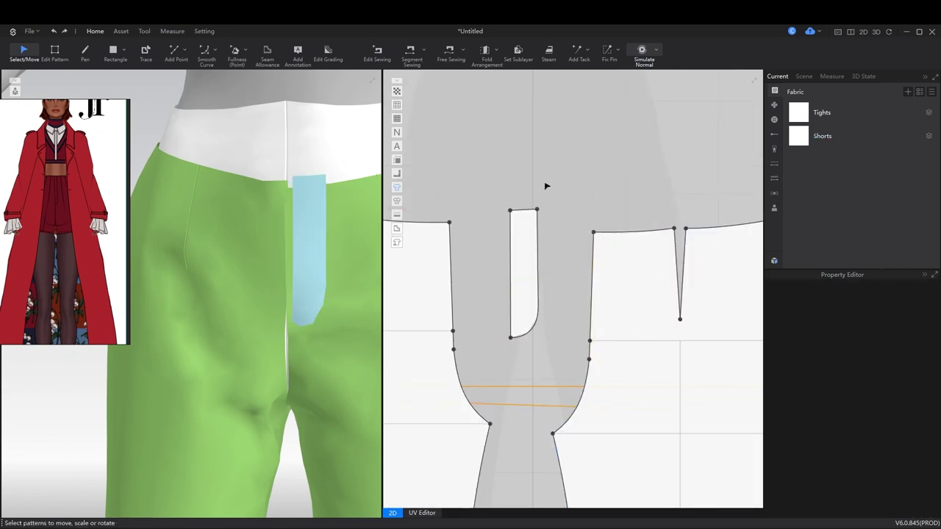
key(z)
click(537, 242)
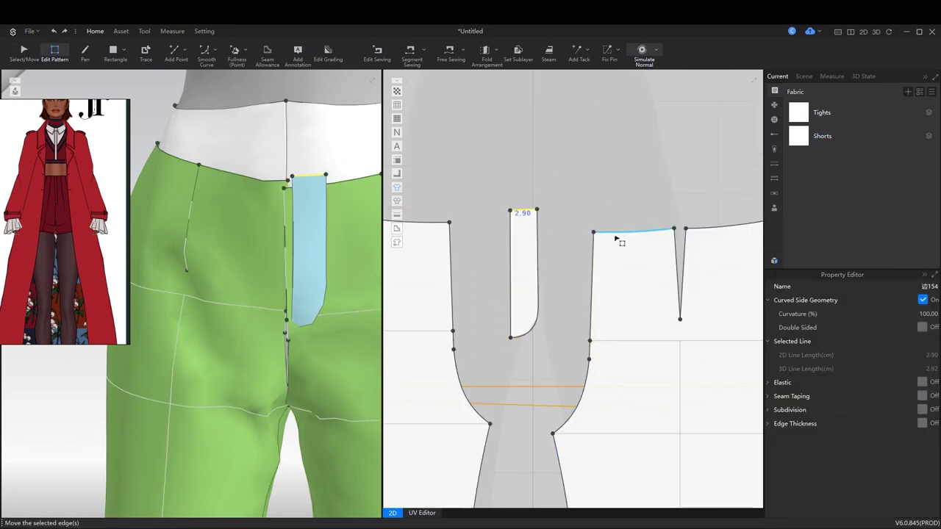
key(x)
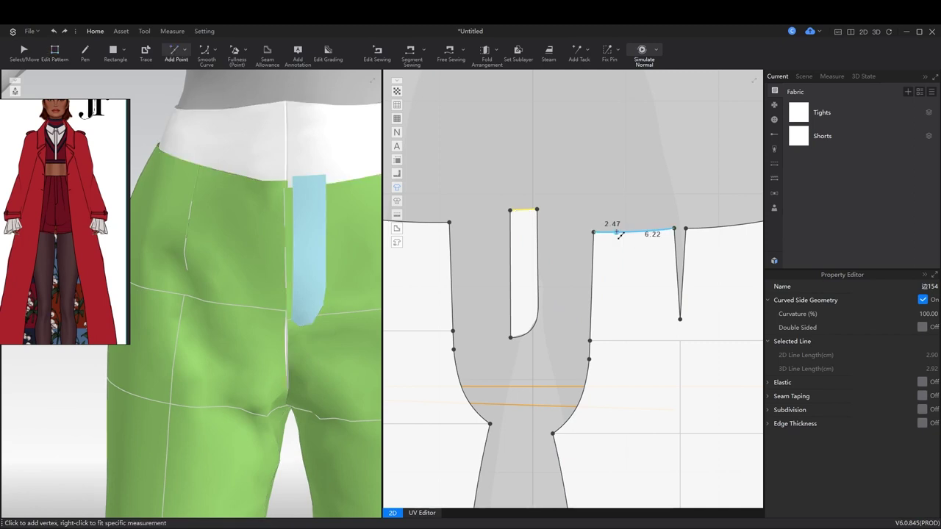
right_click(618, 234)
key(Return)
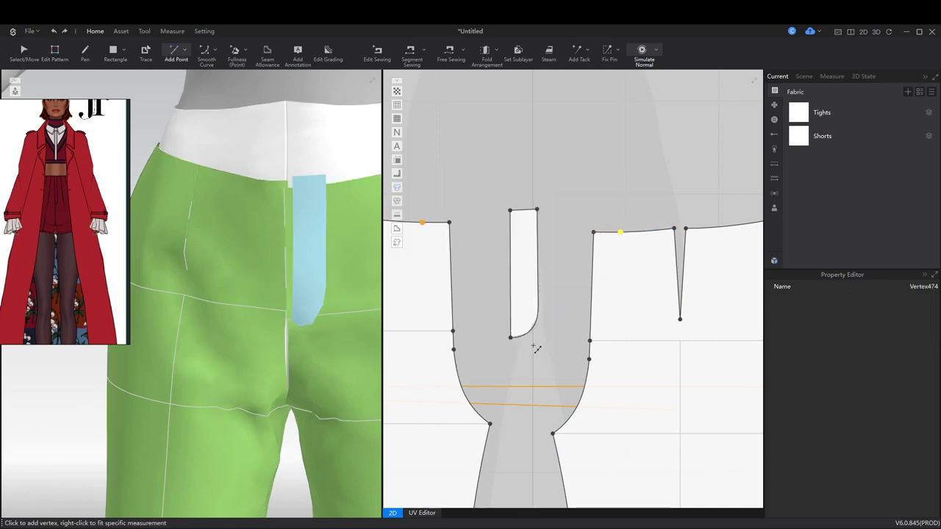
Draw an internal fly line about 11.7 cm down from the new point and back to the centre-front edge, and curve its lower segment
key(a)
drag(539, 294, 609, 293)
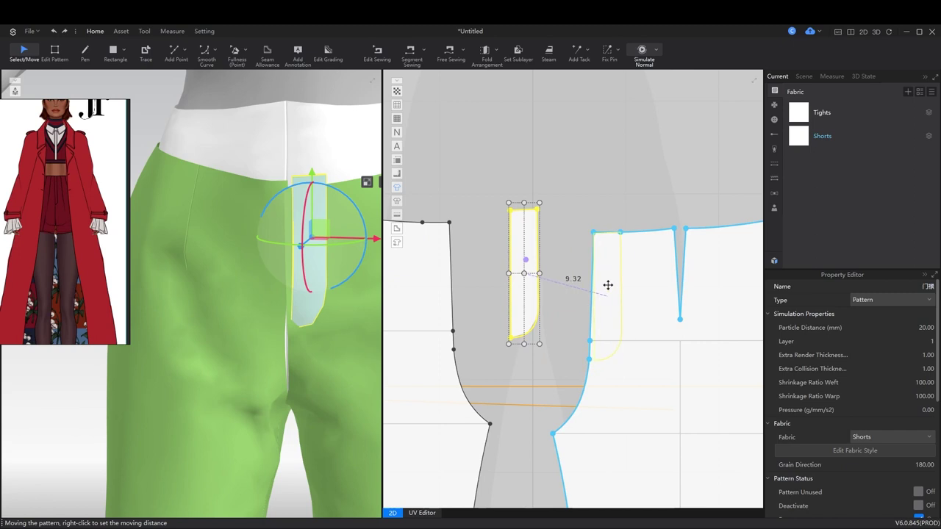
key(h)
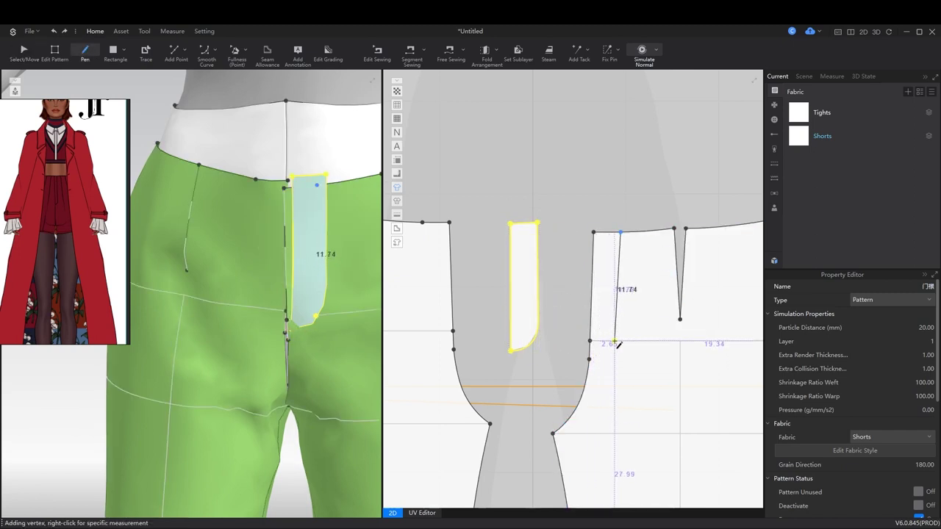
click(590, 360)
scroll(606, 350, up, 5)
key(c)
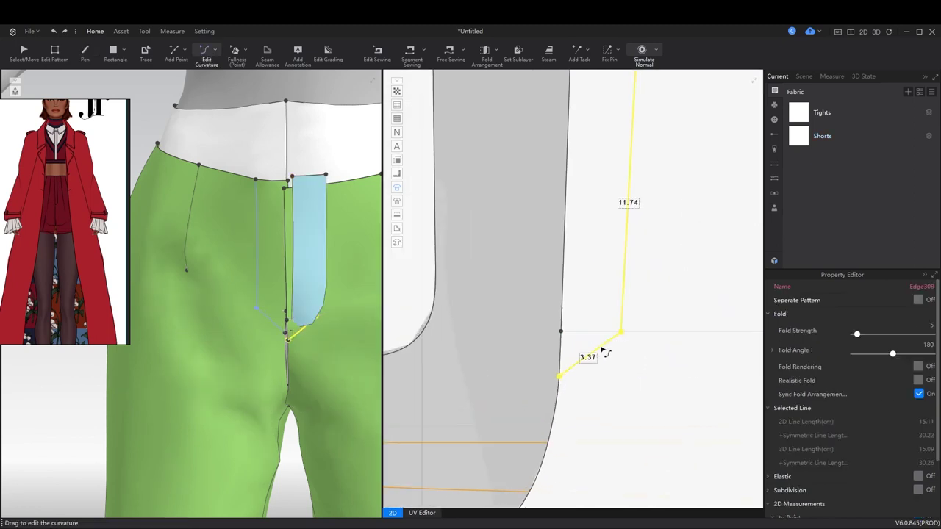
scroll(610, 370, down, 5)
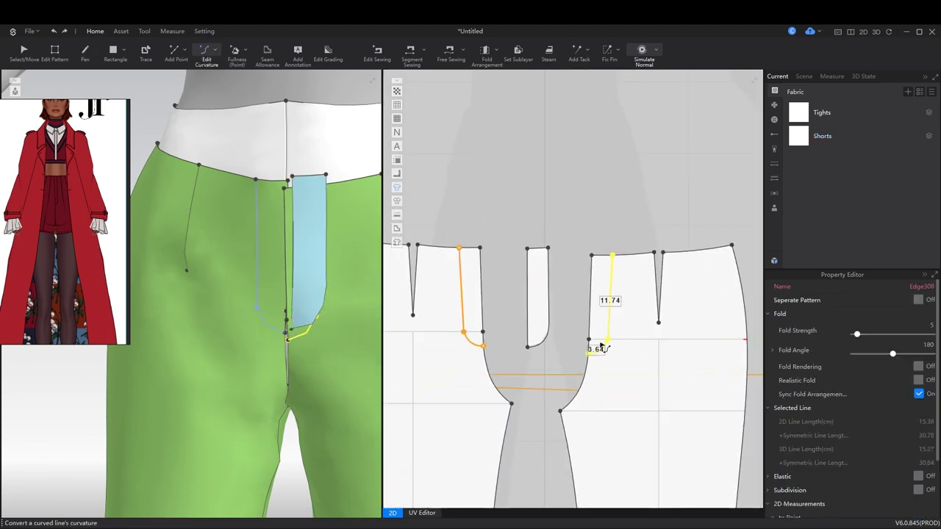
Sew the fly piece's curved outer edge to the panel's fly line and its top edge to the 2.90 cm waist segment, then simulate briefly
key(a)
click(540, 293)
key(m)
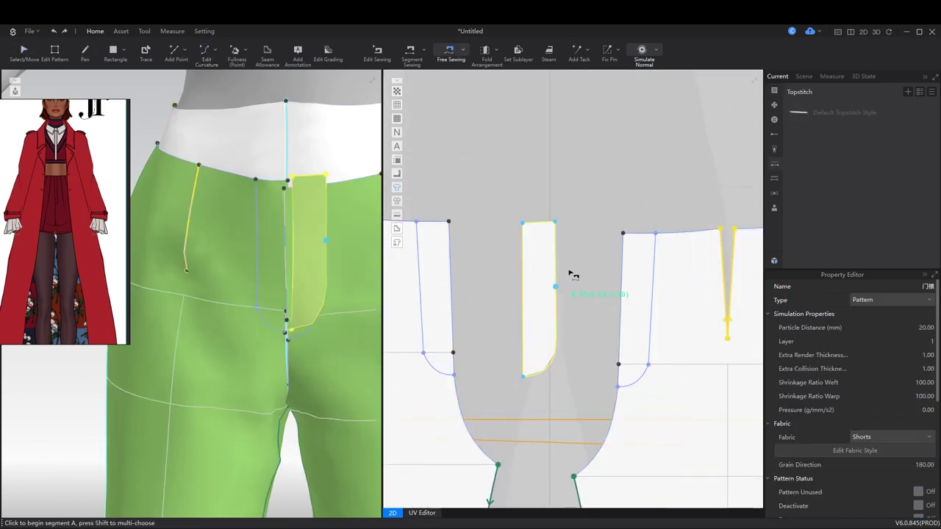
click(642, 384)
click(634, 234)
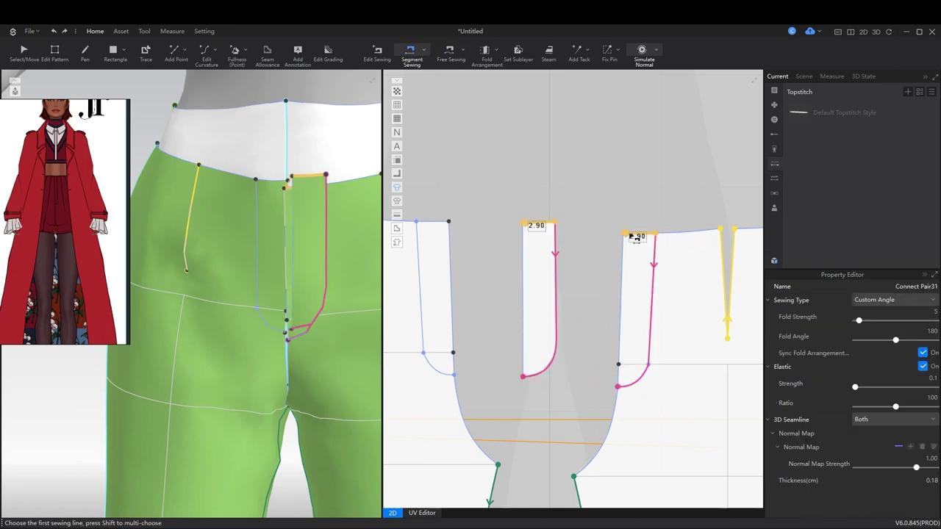
key(space)
key(space)
scroll(499, 263, down, 2)
Sew the two front panels together along the full centre-front and crotch edges, then simulate and settle the shorts around the waist
key(m)
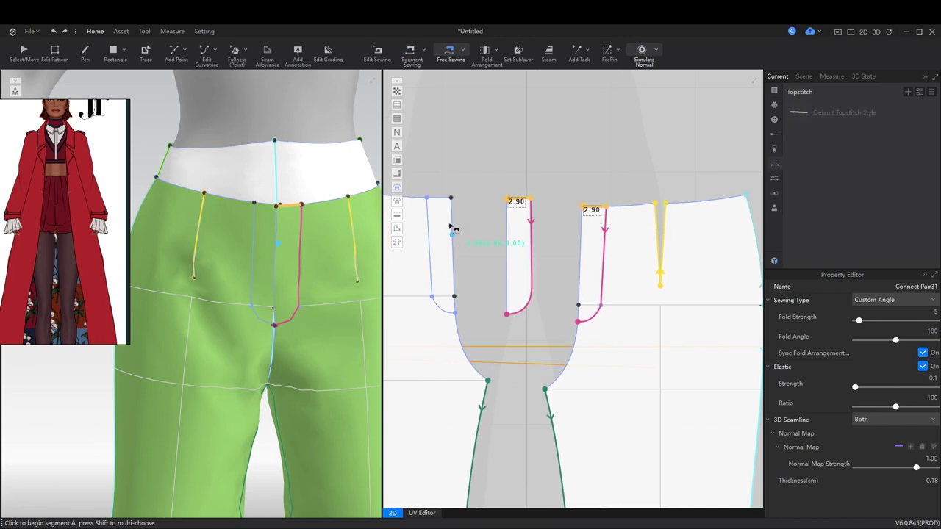
click(566, 374)
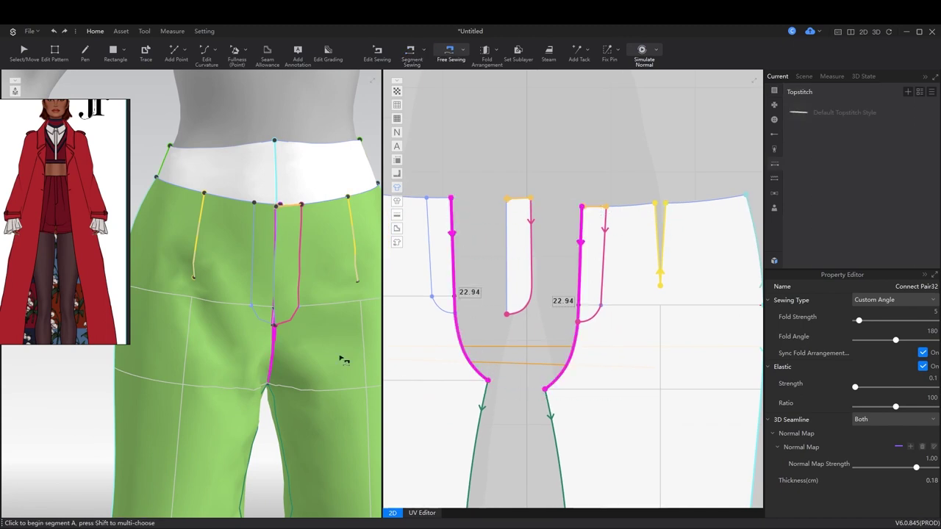
key(space)
right_drag(309, 331, 287, 248)
click(327, 244)
click(295, 237)
scroll(366, 251, up, 2)
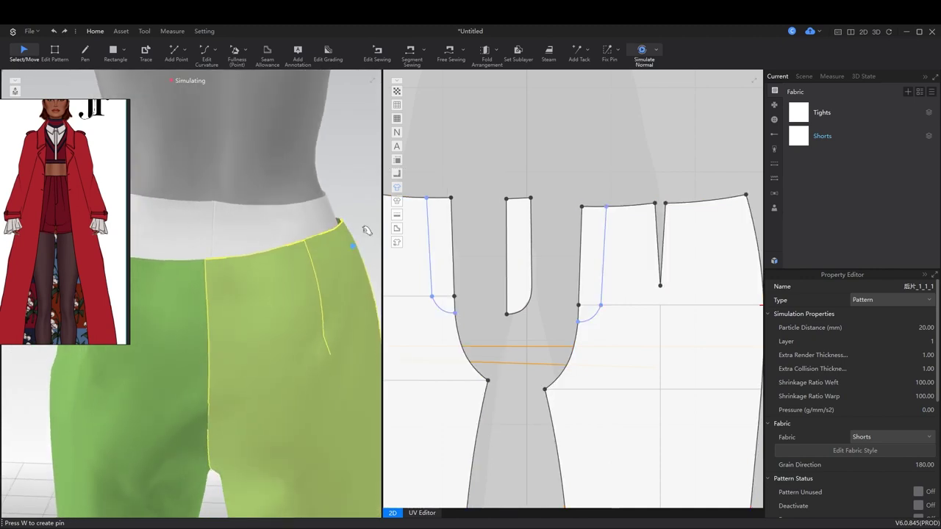
right_drag(363, 227, 301, 306)
Widen the back panel's waist dart by moving both of its upper points outward along the waist edge
key(m)
scroll(547, 285, down, 3)
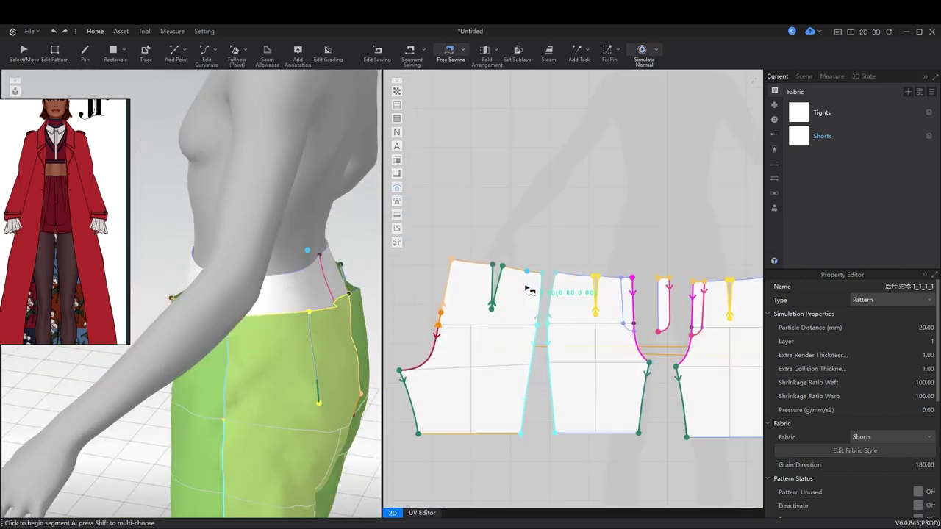
key(z)
scroll(552, 243, up, 5)
click(499, 269)
drag(499, 271, 496, 270)
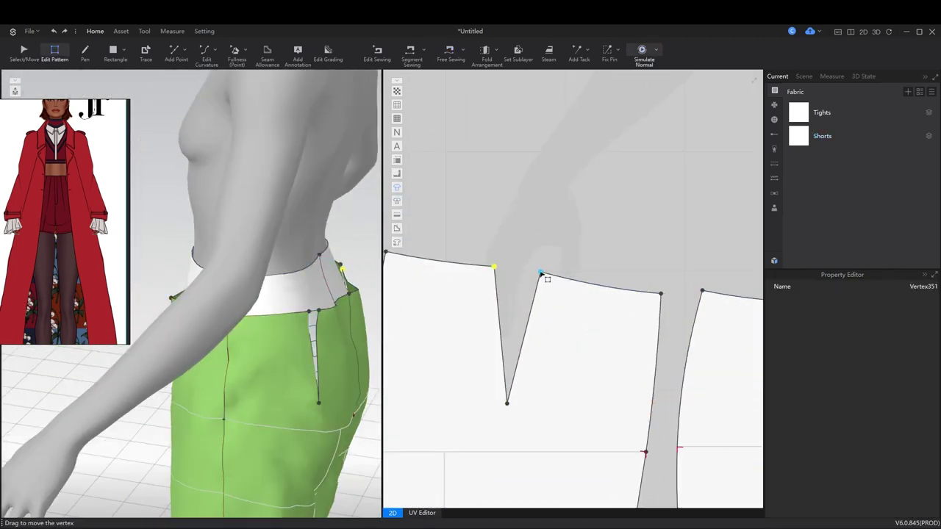
drag(559, 278, 556, 276)
Simulate the widened back darts and pull the cloth into place at the back waist
right_drag(338, 316, 265, 322)
key(q)
click(204, 330)
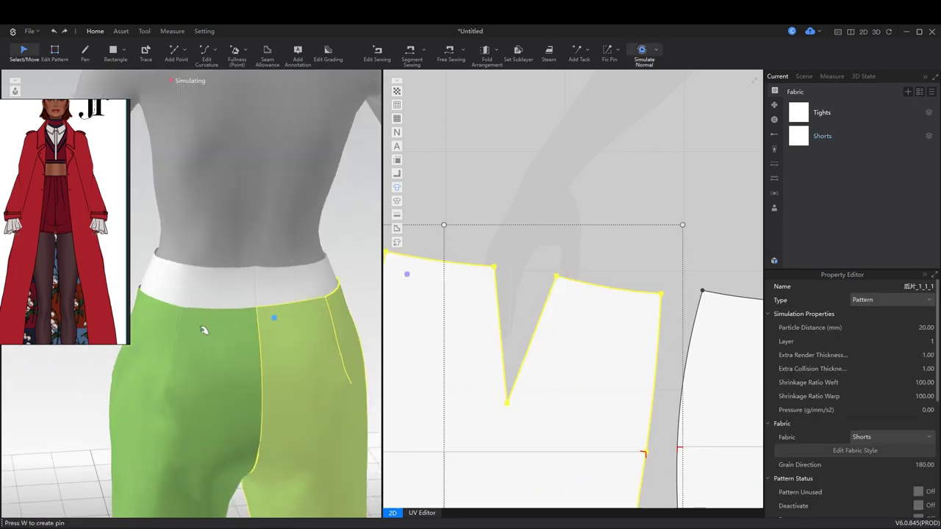
scroll(174, 310, up, 2)
key(space)
Widen the front panel's waist dart by spreading its two upper points along the waist edge
right_drag(174, 310, 294, 312)
key(z)
scroll(557, 263, down, 3)
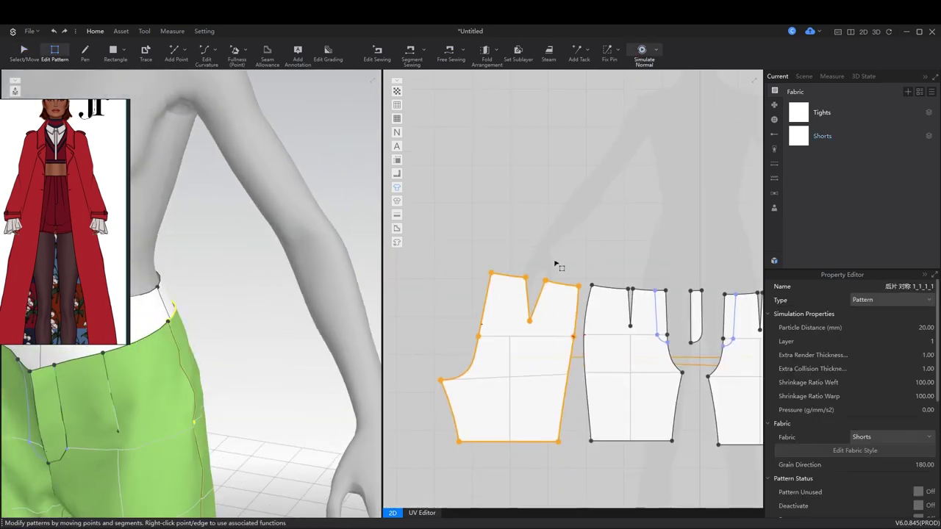
scroll(544, 269, up, 3)
click(559, 228)
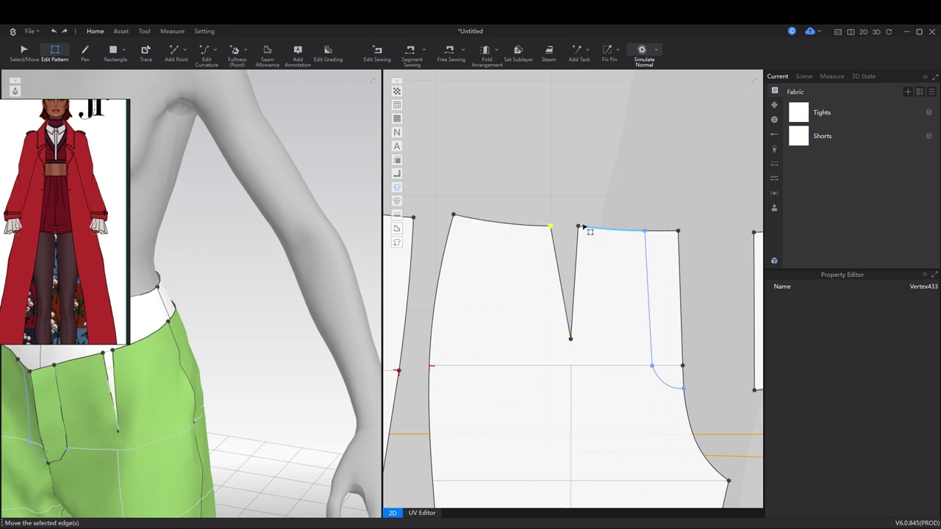
Simulate the widened front darts and settle the front panel and fly piece on the avatar
right_drag(184, 304, 319, 275)
key(q)
click(256, 311)
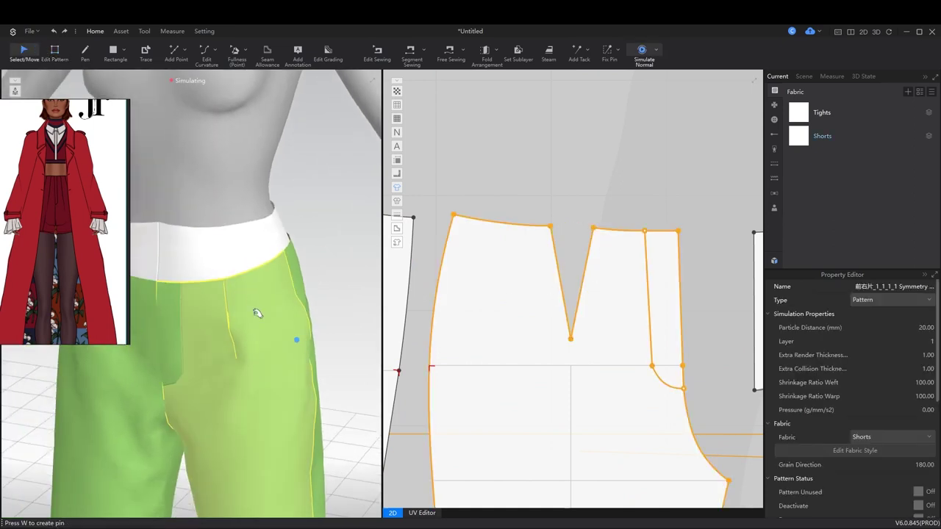
key(space)
click(163, 309)
key(space)
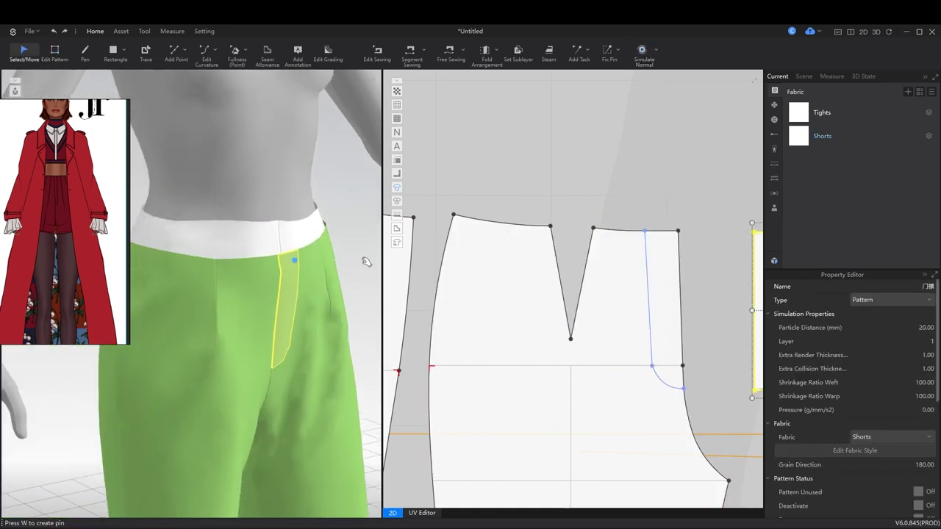
Free-sew the tights' front waist edge to the waist segments of the shorts' front panel on both sides of the dart
key(z)
scroll(593, 284, down, 3)
scroll(593, 284, down, 3)
key(m)
scroll(578, 242, up, 2)
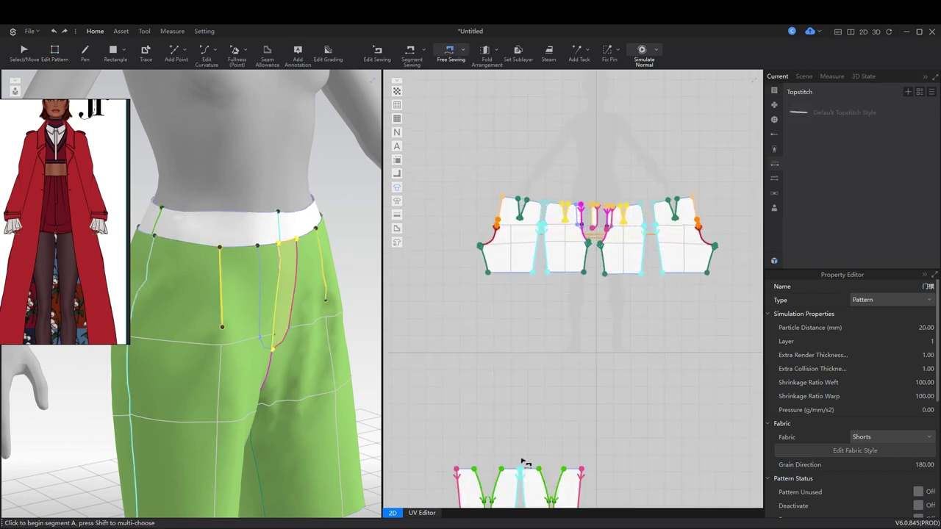
click(509, 474)
scroll(573, 353, up, 5)
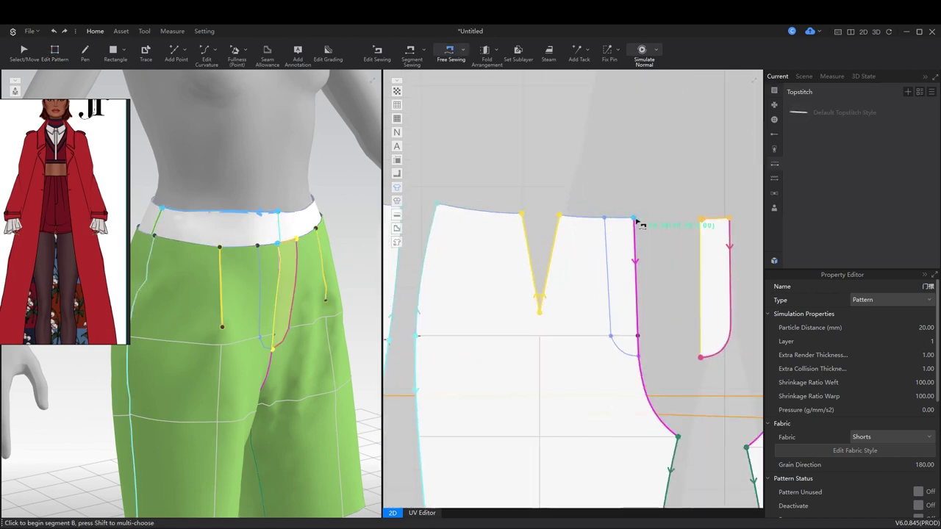
click(441, 208)
scroll(456, 235, down, 3)
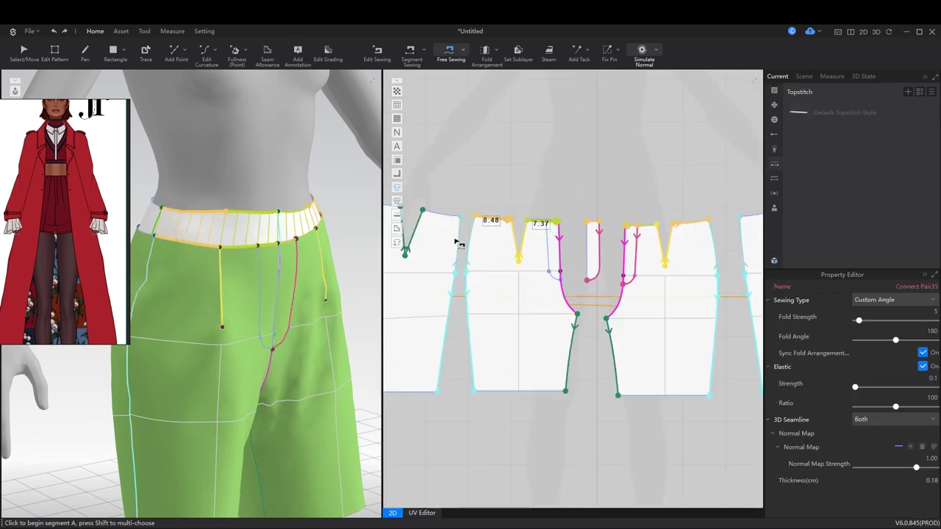
Try to simulate the new waist seam while pulling the front of the shorts up to the tights' waist
key(space)
drag(252, 244, 308, 205)
key(space)
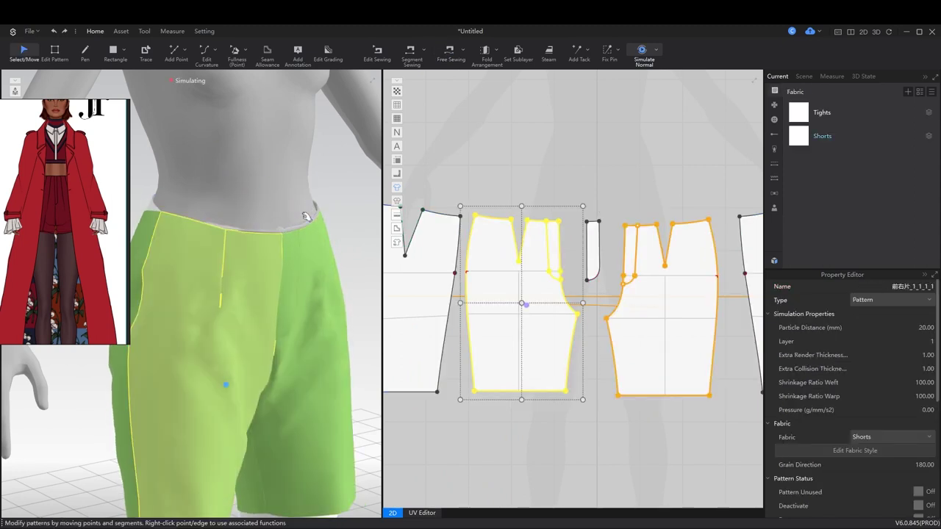
click(264, 235)
click(254, 222)
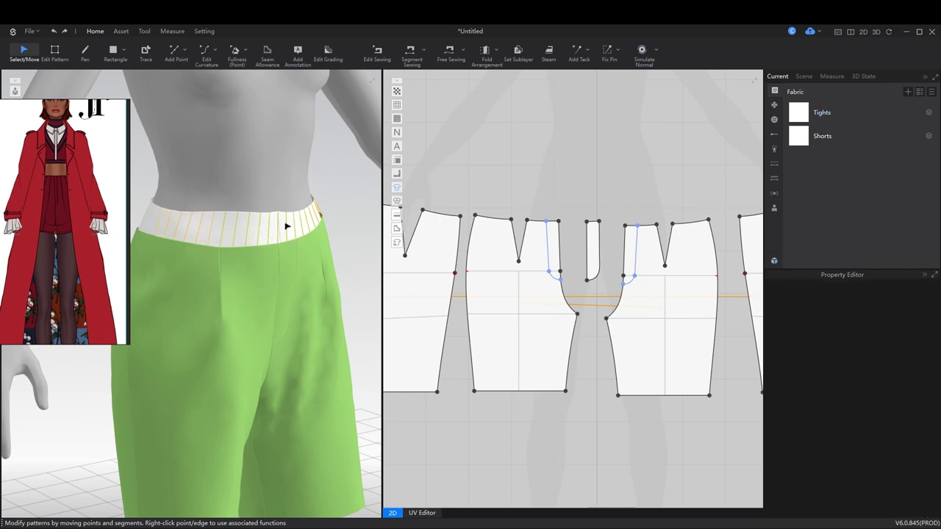
Harden all the tights pieces so they hold their shape under the shorts
click(288, 225)
click(216, 223)
right_drag(234, 269, 361, 301)
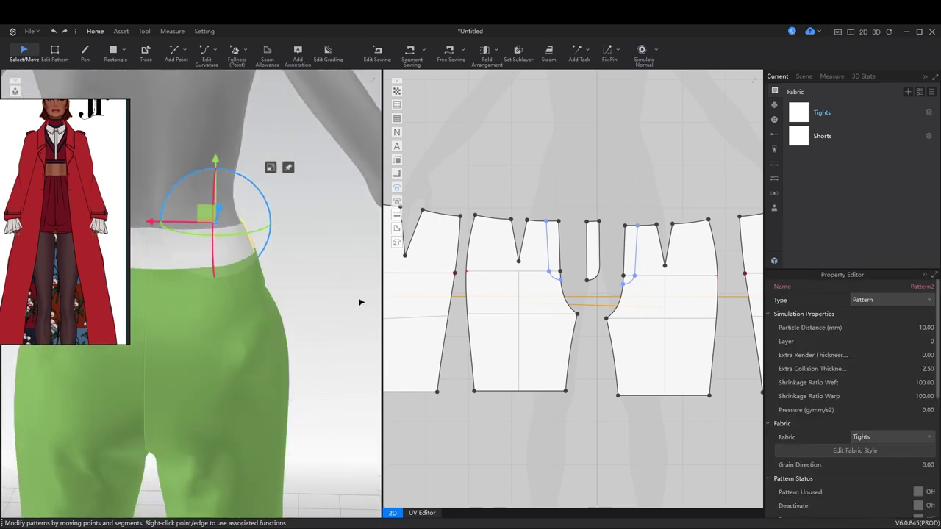
right_click(172, 385)
click(196, 133)
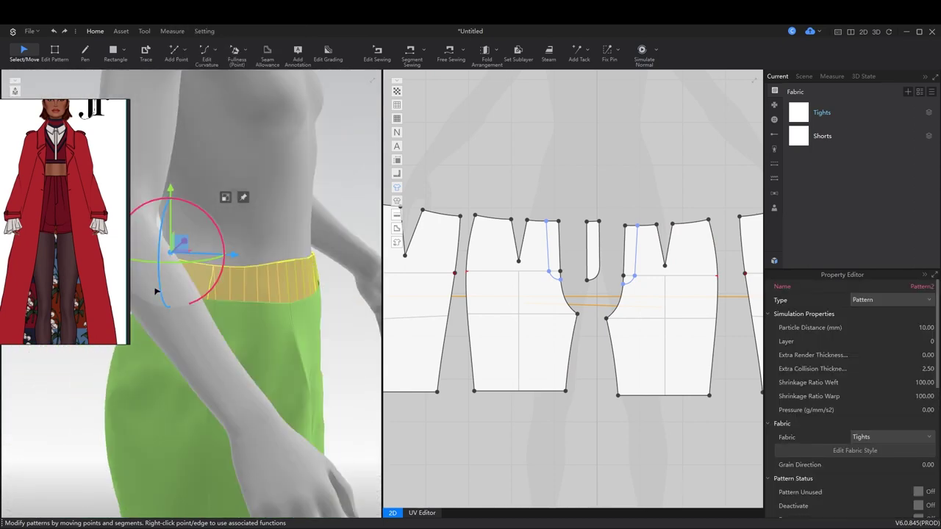
right_drag(210, 141, 162, 275)
right_drag(210, 294, 288, 343)
middle_drag(287, 344, 288, 242)
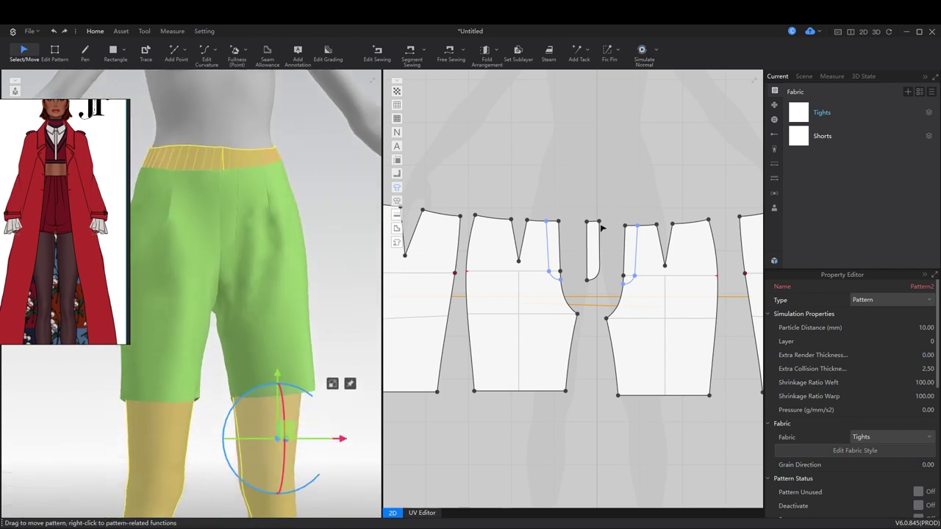
Lower the crotch point on the shorts' front panels by moving the linked crotch vertex down
key(z)
click(662, 282)
middle_drag(412, 294, 475, 280)
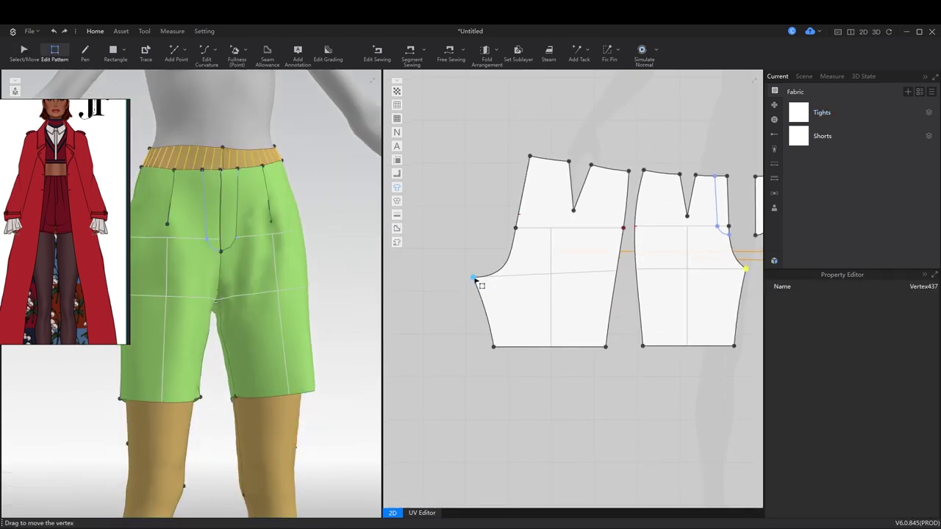
middle_drag(654, 291, 504, 330)
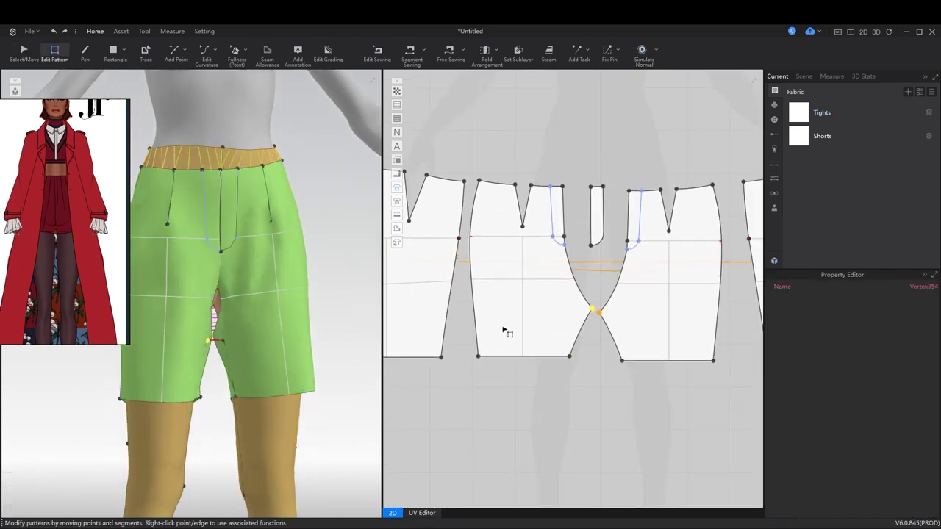
scroll(588, 309, up, 4)
drag(561, 300, 561, 300)
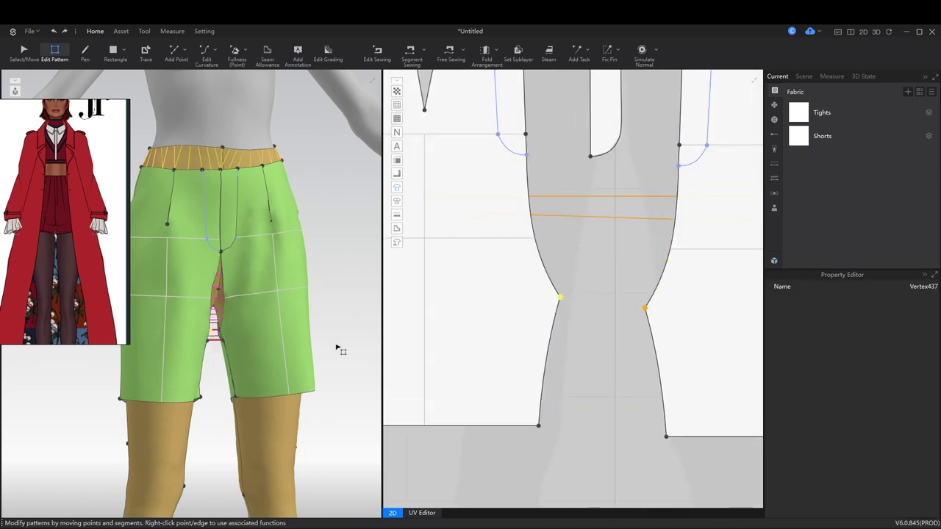
Simulate the lowered crotch and pull the shorts' front waist and fly up over the tights' waist edge
key(space)
click(223, 381)
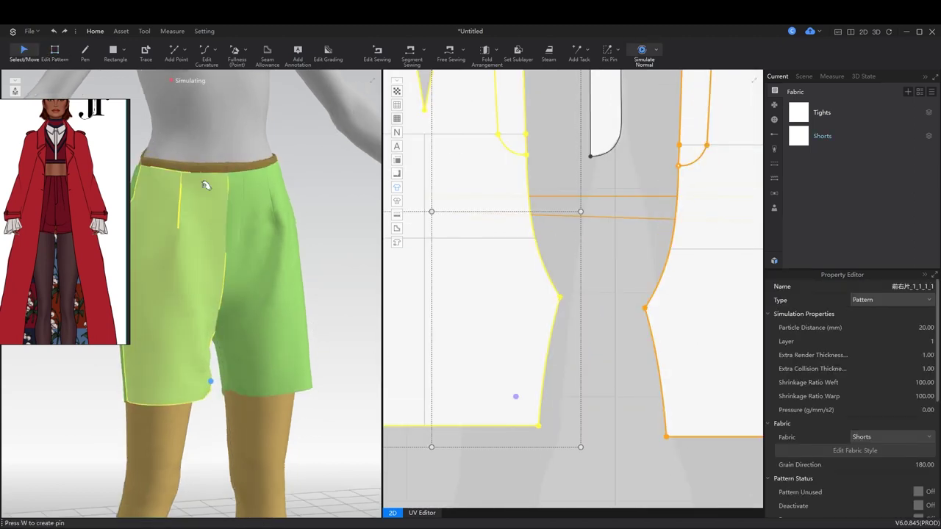
click(255, 154)
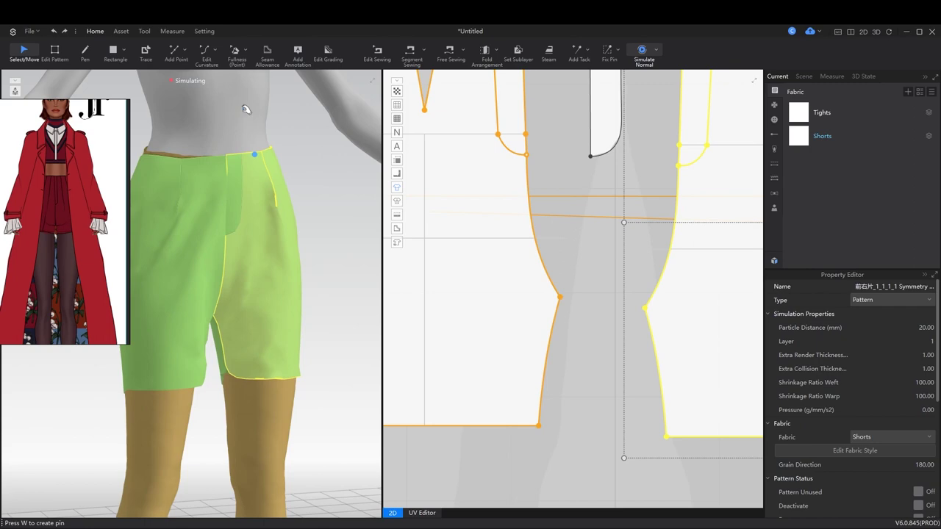
click(165, 153)
click(233, 156)
right_drag(232, 156, 267, 160)
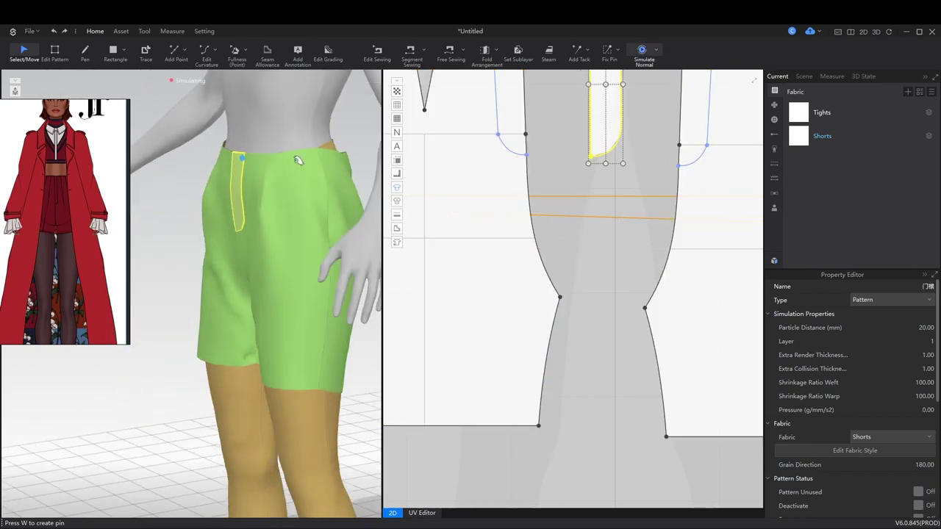
click(267, 160)
click(235, 156)
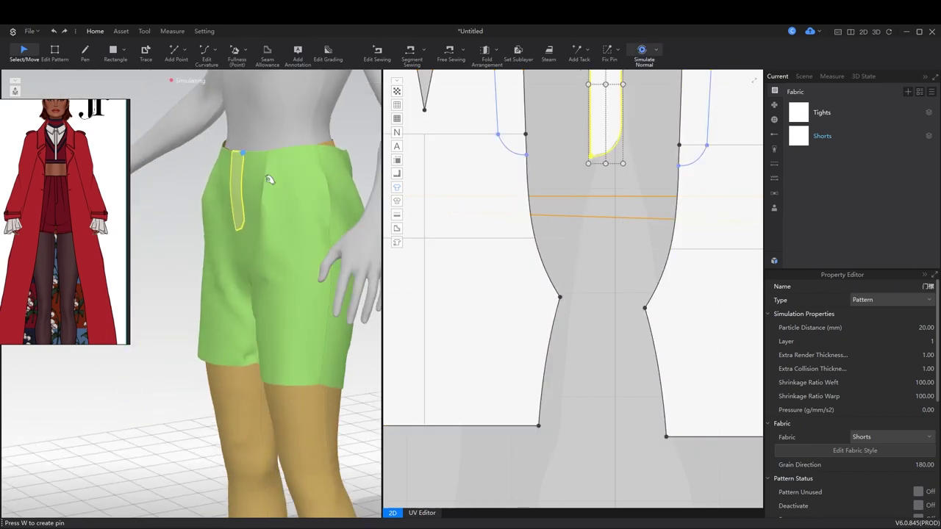
Free-sew the tights' back waist edge to the shorts' back panel waist segments on both sides of the dart
key(z)
scroll(519, 252, down, 3)
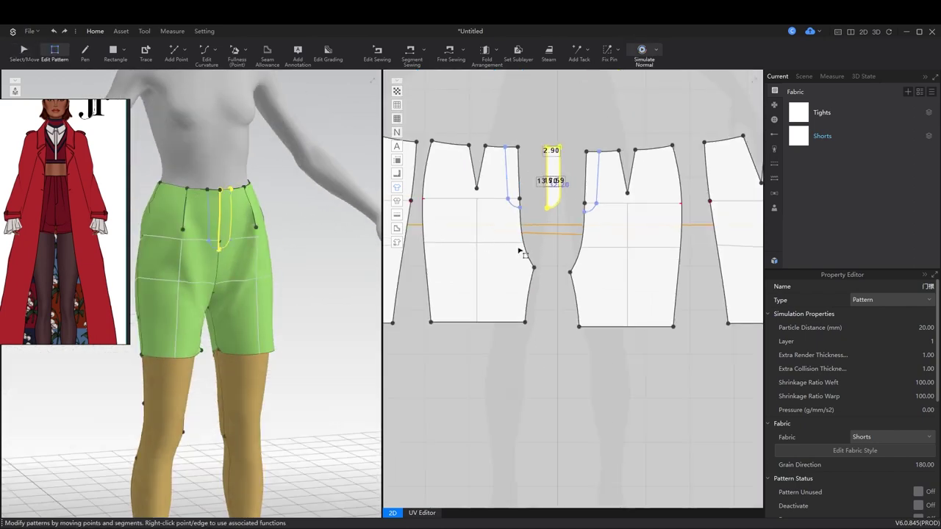
scroll(522, 252, down, 5)
key(m)
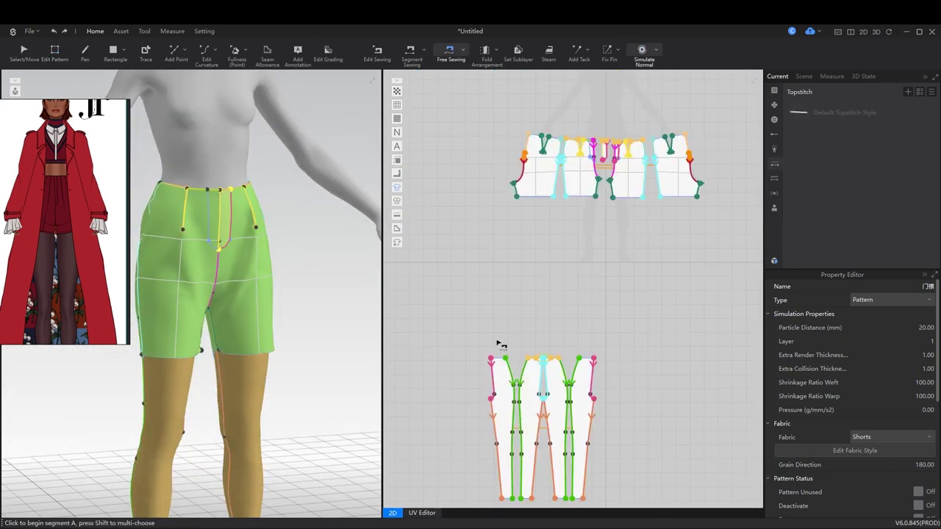
click(514, 364)
scroll(436, 218, up, 5)
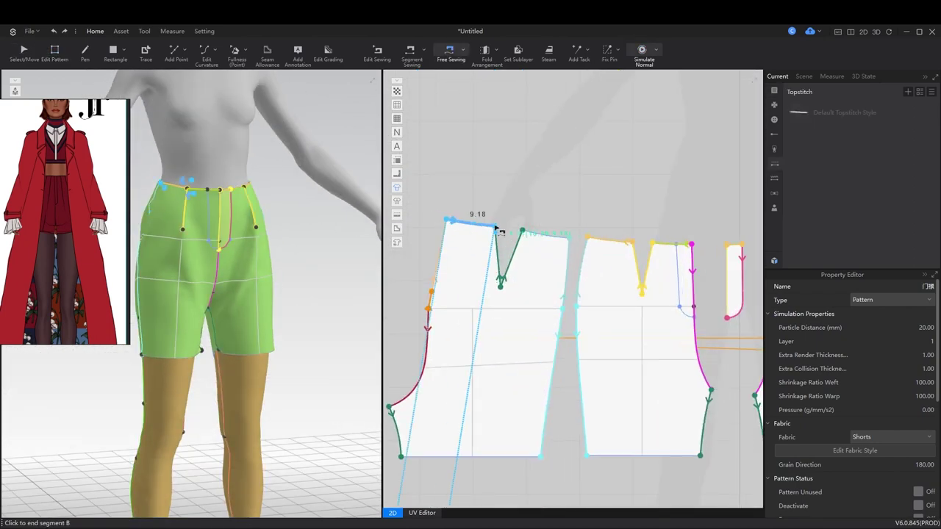
click(526, 248)
Simulate the back waist seam and tug the back and front panels until the shorts sit evenly at the waist
key(a)
key(space)
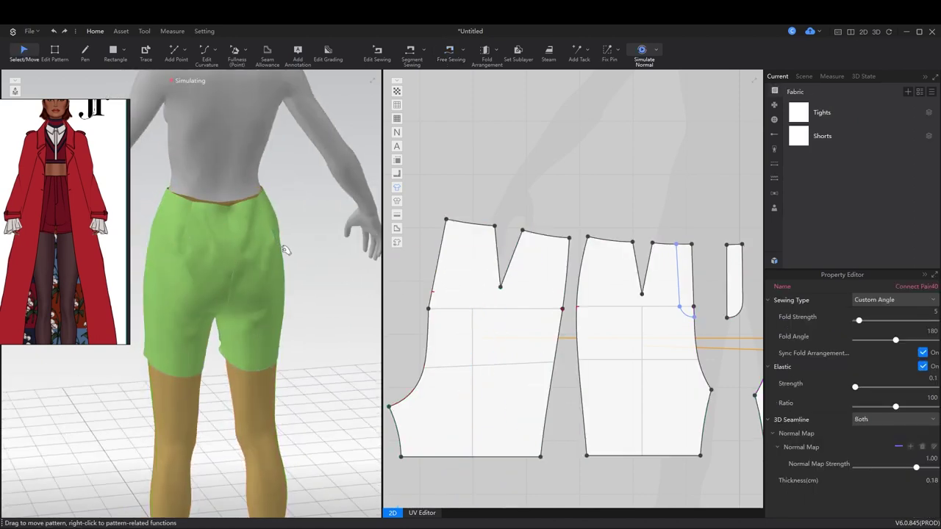
click(192, 220)
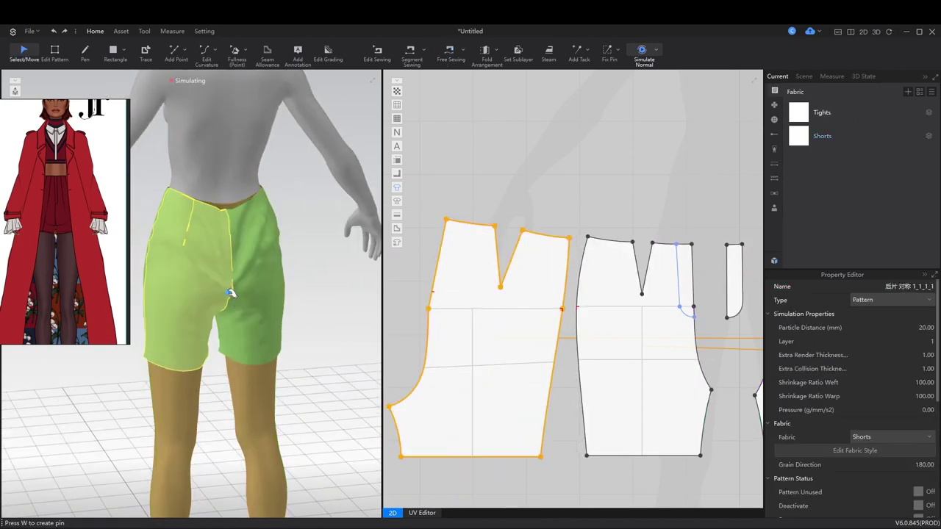
click(246, 183)
right_drag(261, 180, 303, 268)
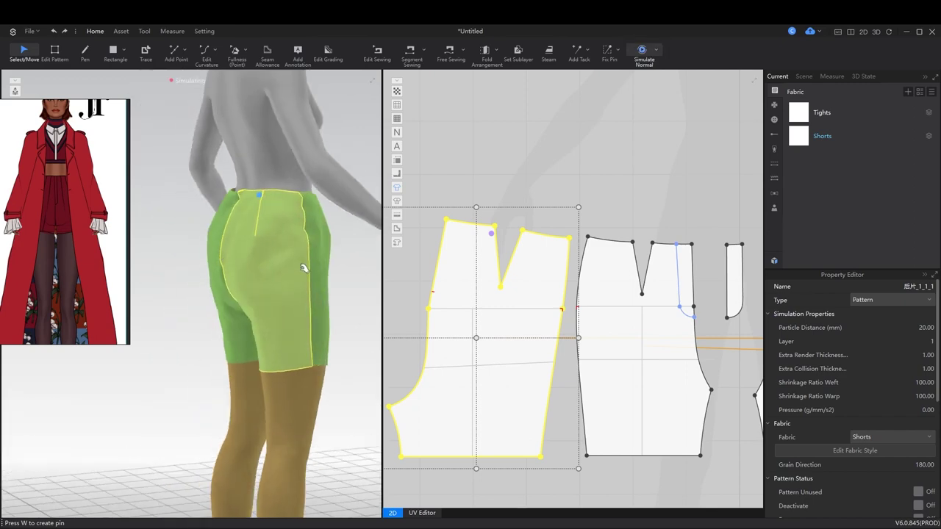
right_drag(312, 337, 279, 225)
click(252, 220)
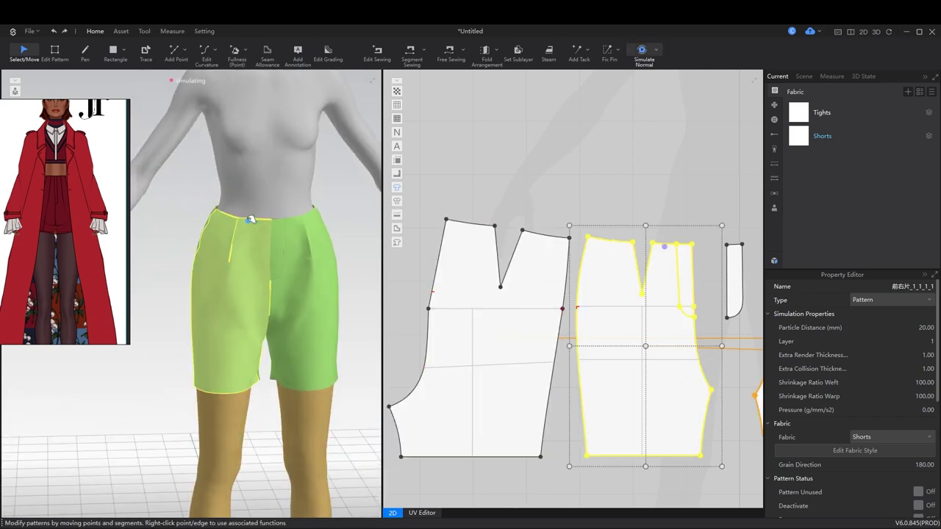
Select all the tights pieces and remove their hardening
key(m)
scroll(497, 269, up, 5)
key(z)
click(534, 314)
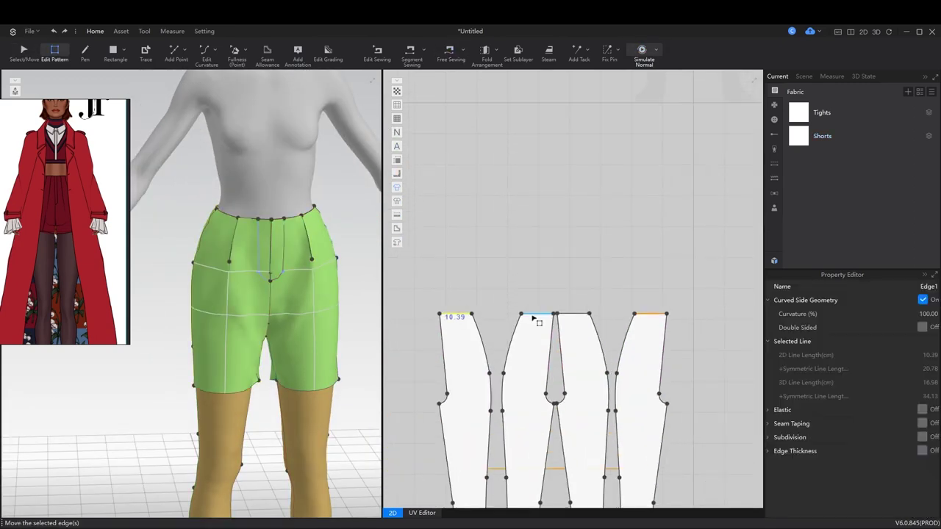
key(q)
scroll(423, 353, down, 4)
drag(420, 316, 577, 481)
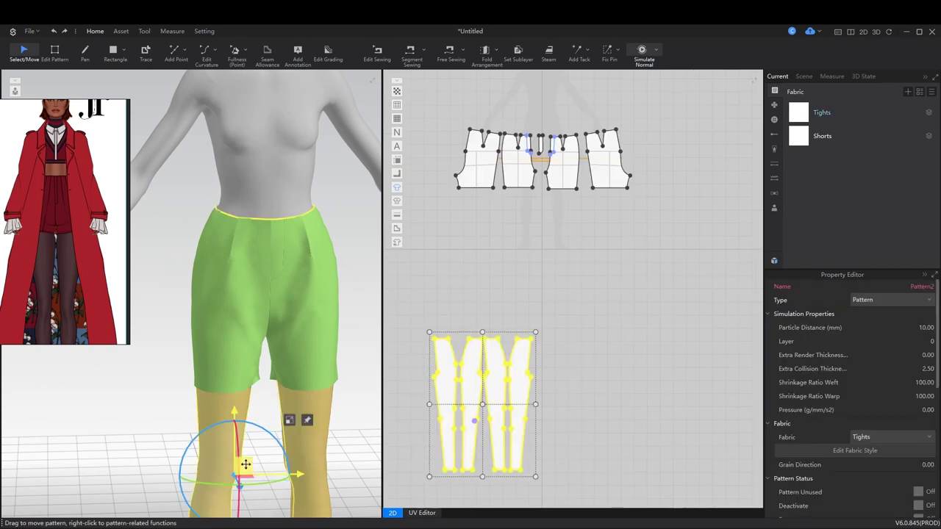
right_click(247, 108)
click(301, 216)
key(z)
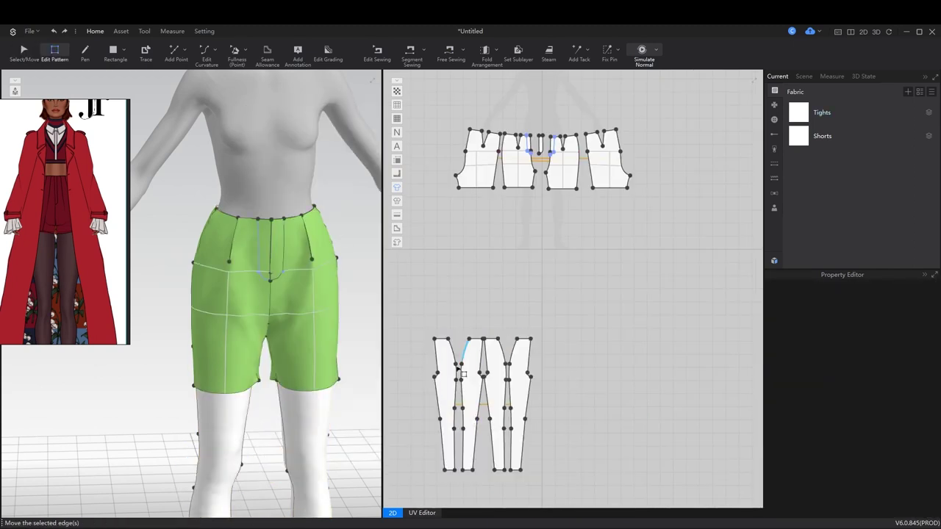
Enable seam taping on the tights' front and back waist edges with the Non-woven_Adhesive_Interlining_20g preset
click(445, 341)
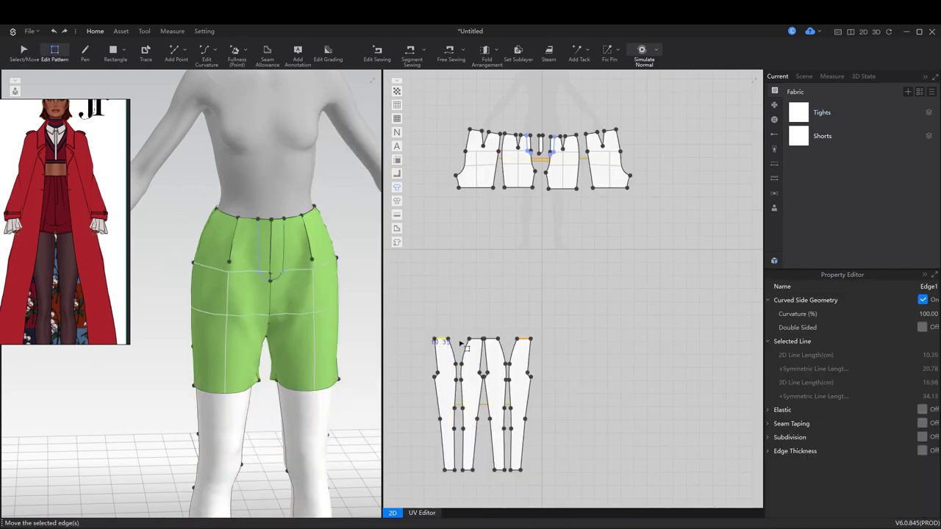
click(922, 424)
scroll(280, 294, up, 3)
right_drag(309, 294, 245, 295)
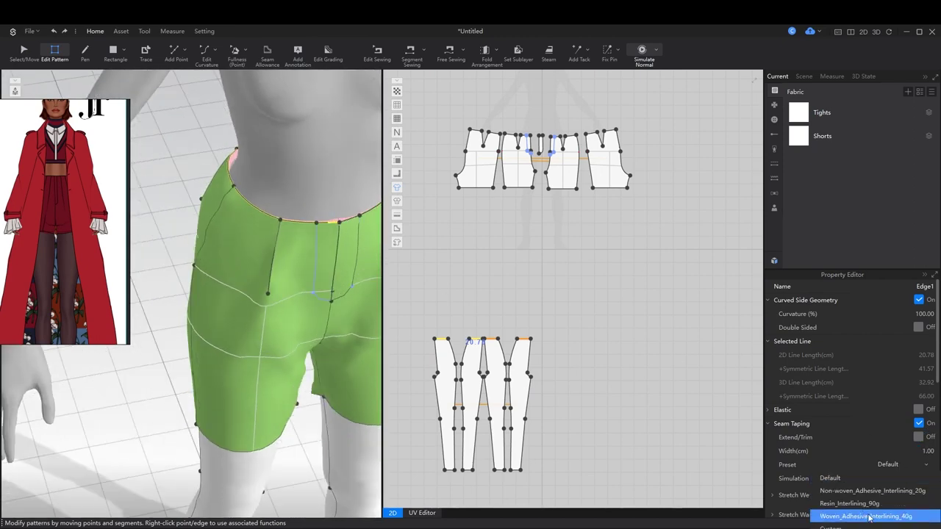
click(862, 500)
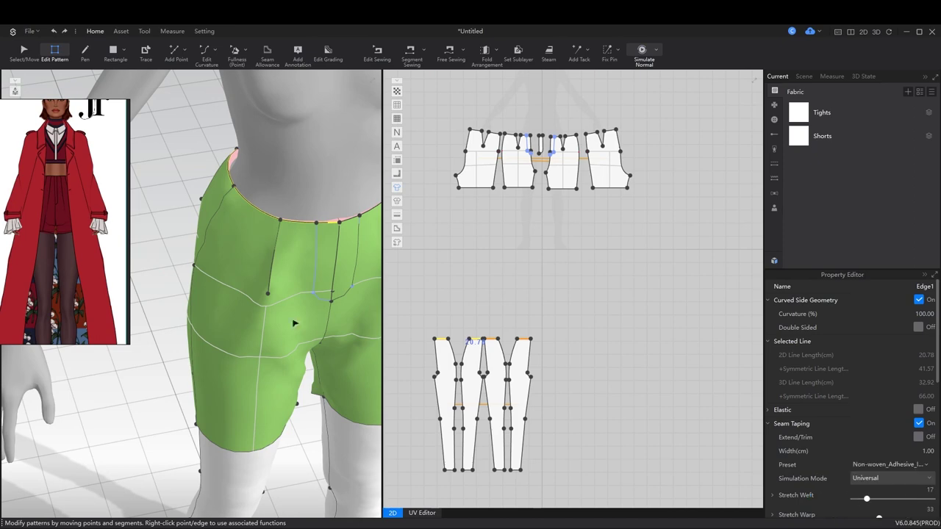
Set the sewing type of the seam joining the tights' front waist edge to the shorts to Turned
key(space)
click(341, 180)
key(b)
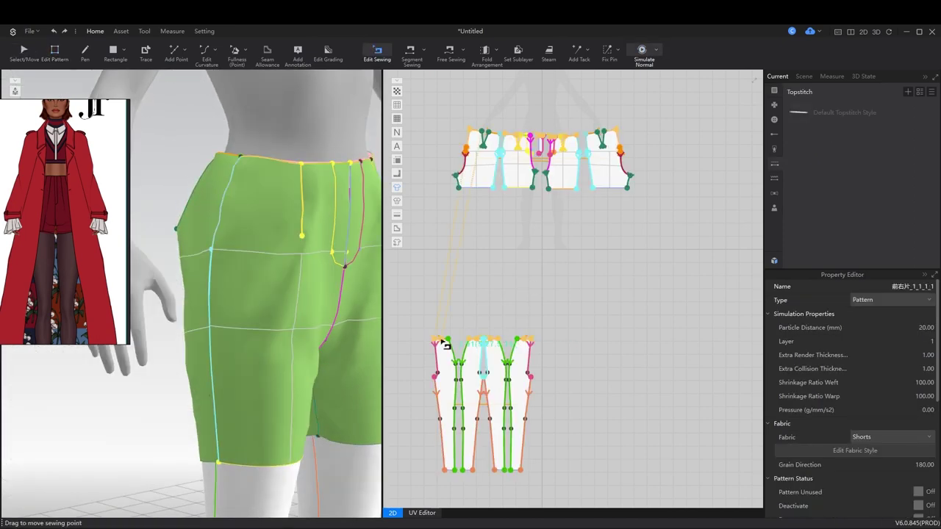
click(441, 340)
scroll(475, 324, up, 4)
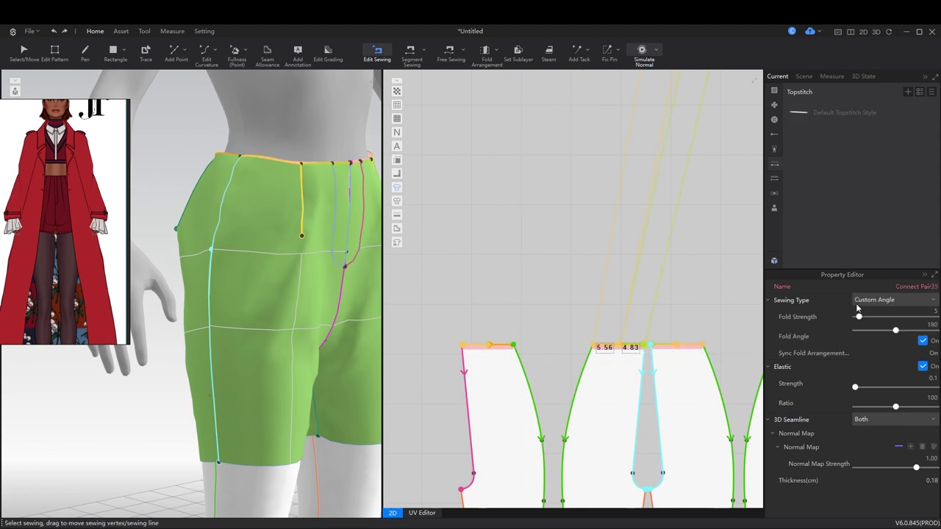
click(867, 323)
key(space)
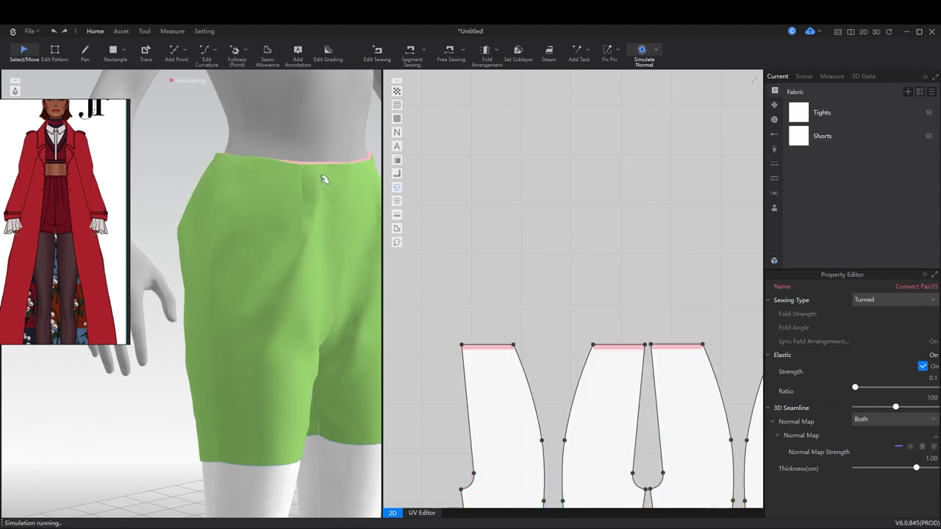
Simulate the turned waist seam and tug the shorts' front and back panels into place at the waist
click(324, 180)
right_drag(282, 161, 288, 187)
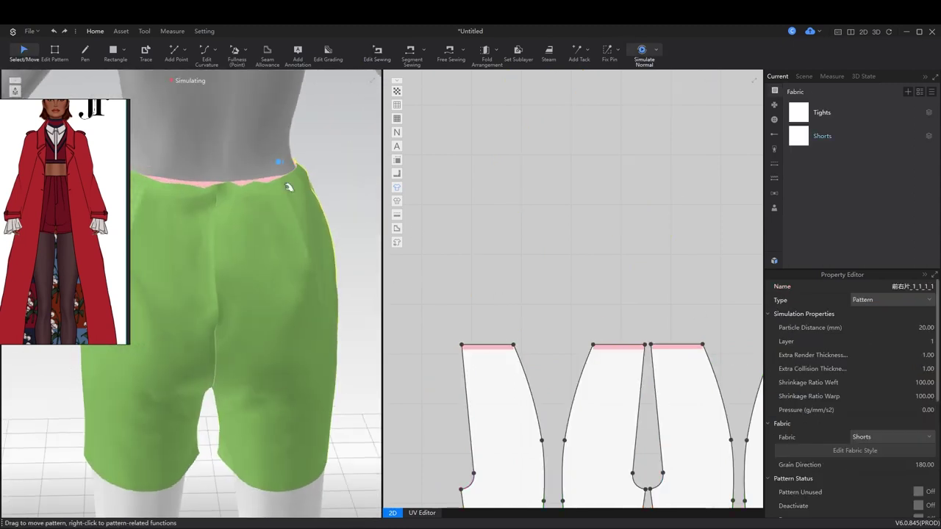
click(169, 188)
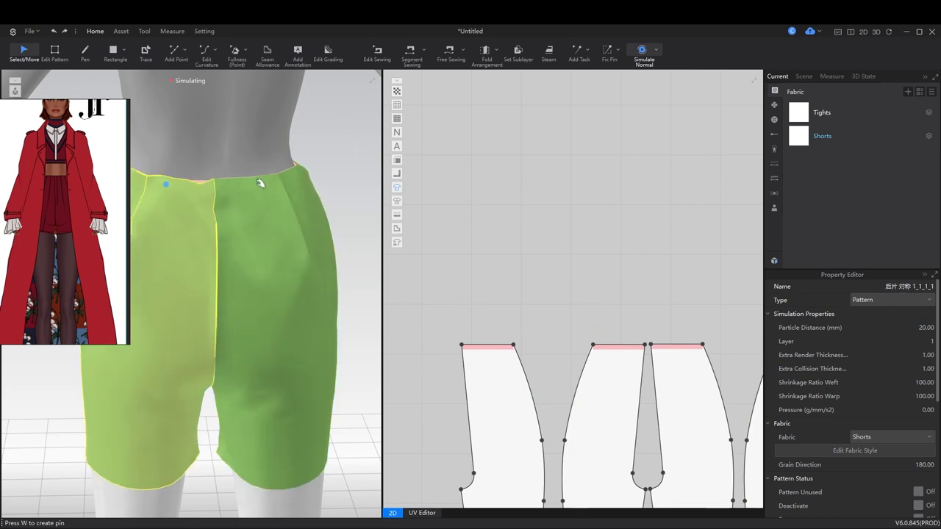
click(237, 184)
scroll(218, 238, down, 2)
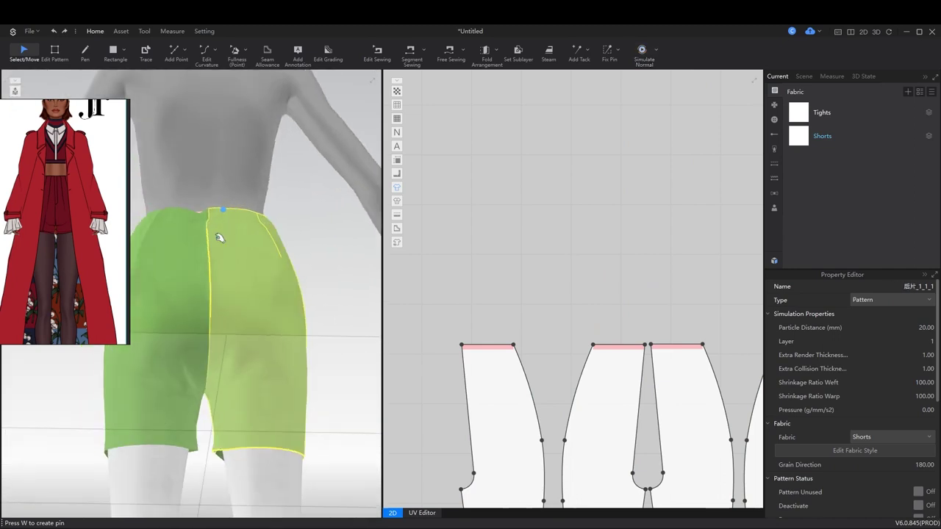
Lower the crotch point of the shorts' front panels and deepen the front crotch curve
key(b)
scroll(554, 246, down, 3)
scroll(584, 231, up, 5)
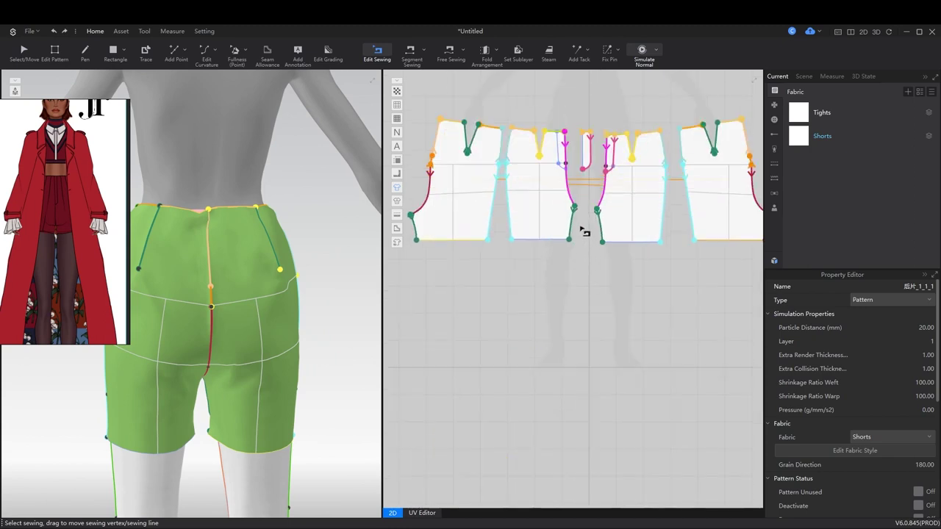
key(z)
scroll(581, 243, up, 6)
click(572, 264)
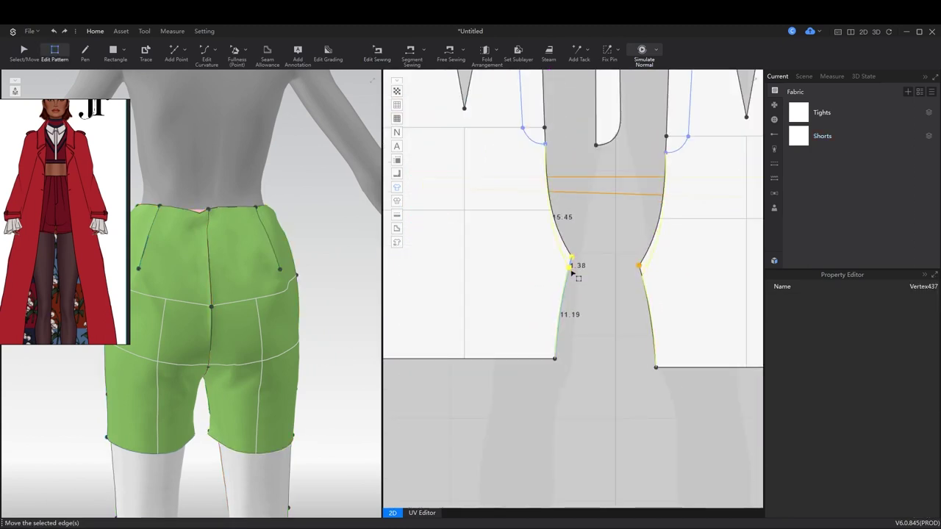
drag(581, 300, 581, 298)
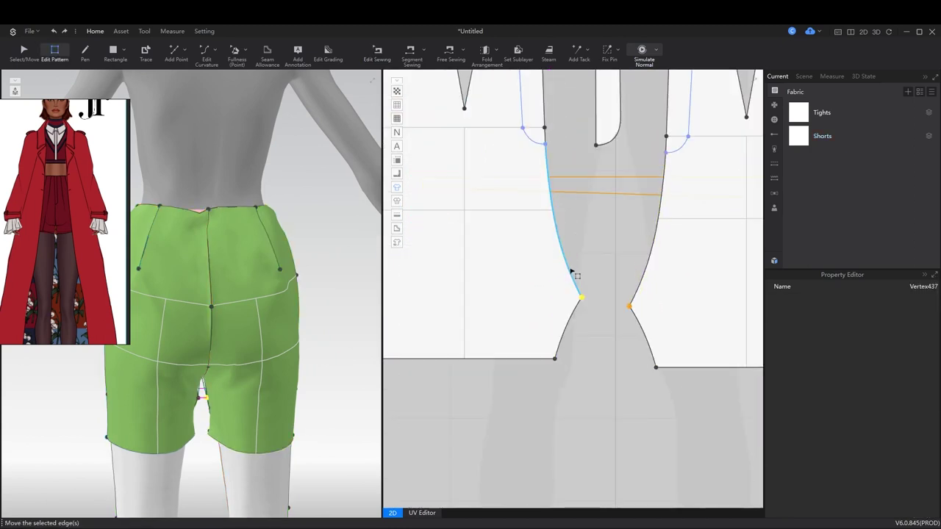
drag(565, 253, 549, 257)
scroll(466, 302, down, 5)
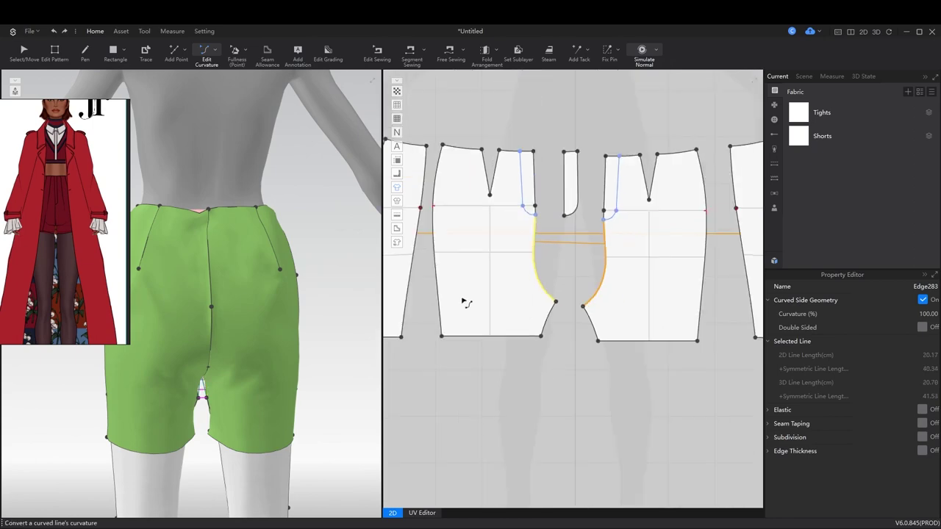
Simulate the reshaped front panels and tug them into place around the crotch
key(2)
key(space)
click(203, 399)
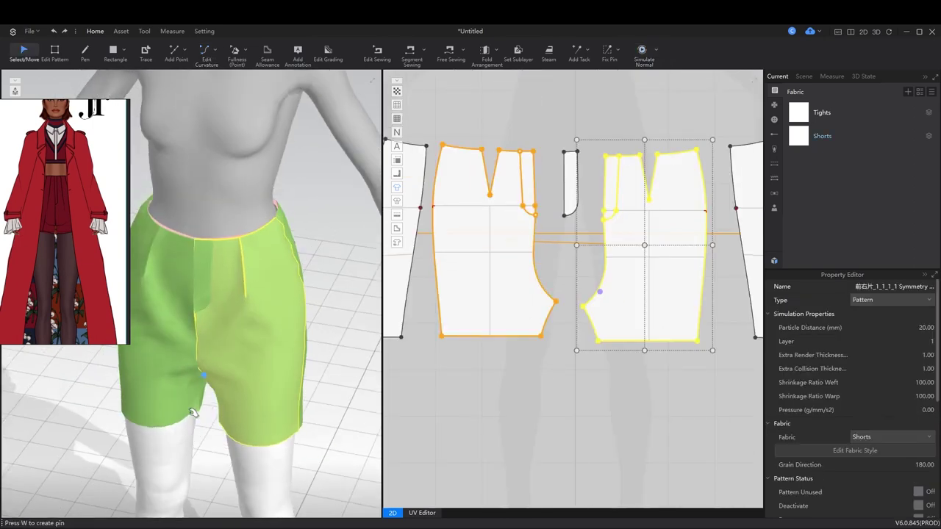
key(space)
Redraw the back panel's center seam as one smooth, deep curve from the waist to the crotch point
key(c)
scroll(468, 314, up, 5)
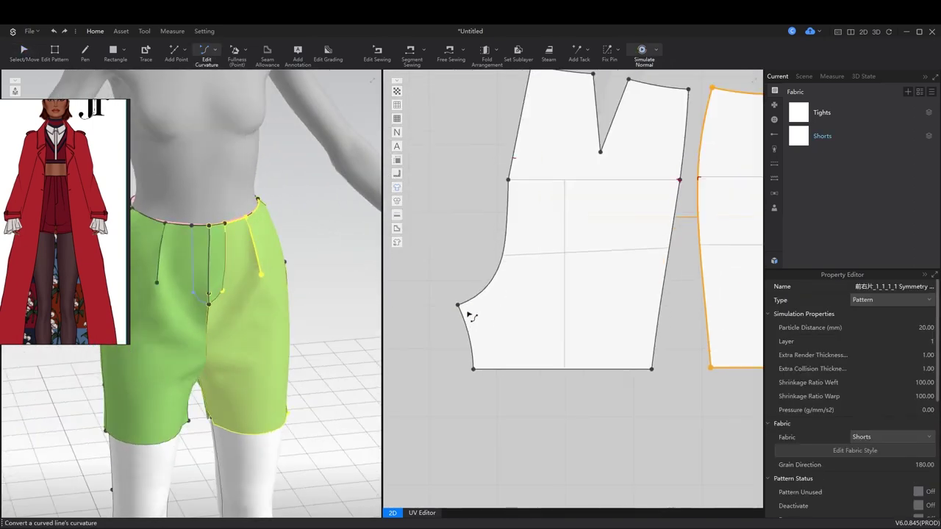
click(515, 183)
drag(489, 210, 509, 245)
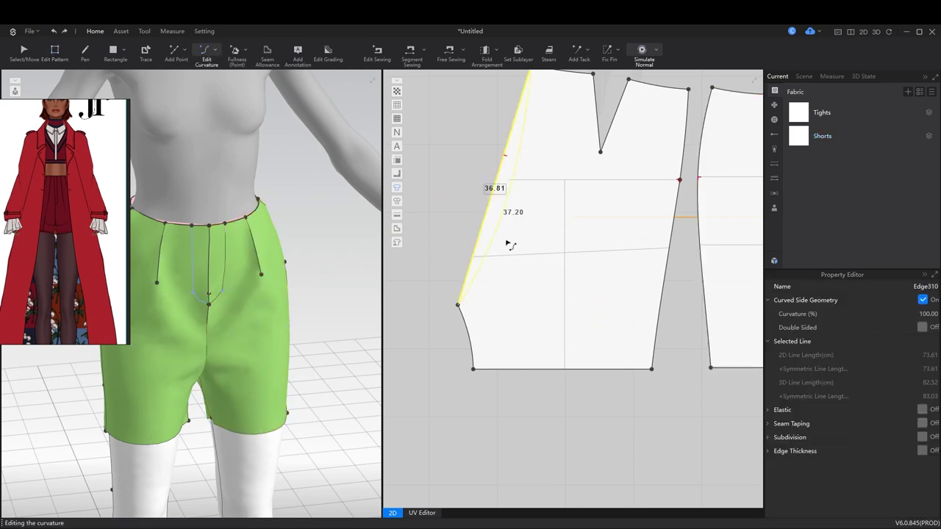
drag(514, 303, 507, 305)
Simulate the shorts with the reshaped back seam and tug the crotch area until the legs settle
key(a)
key(space)
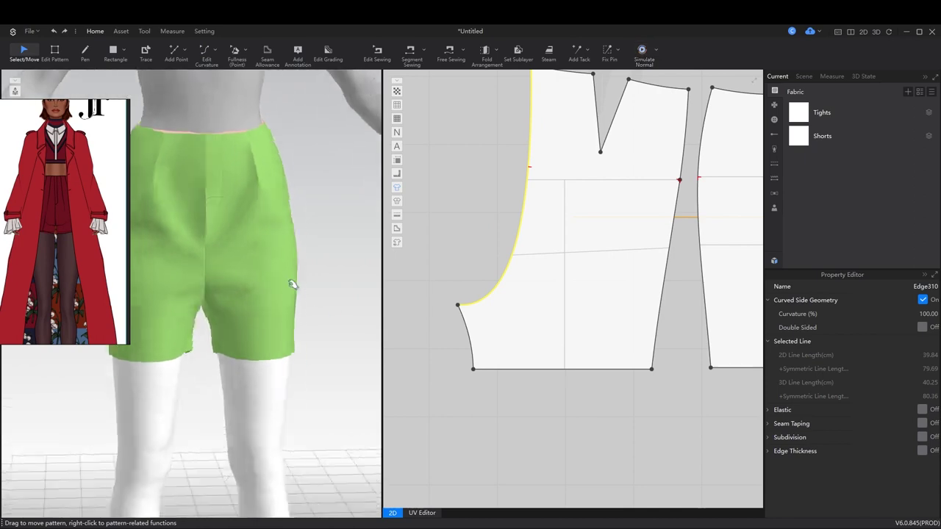
click(209, 347)
key(Escape)
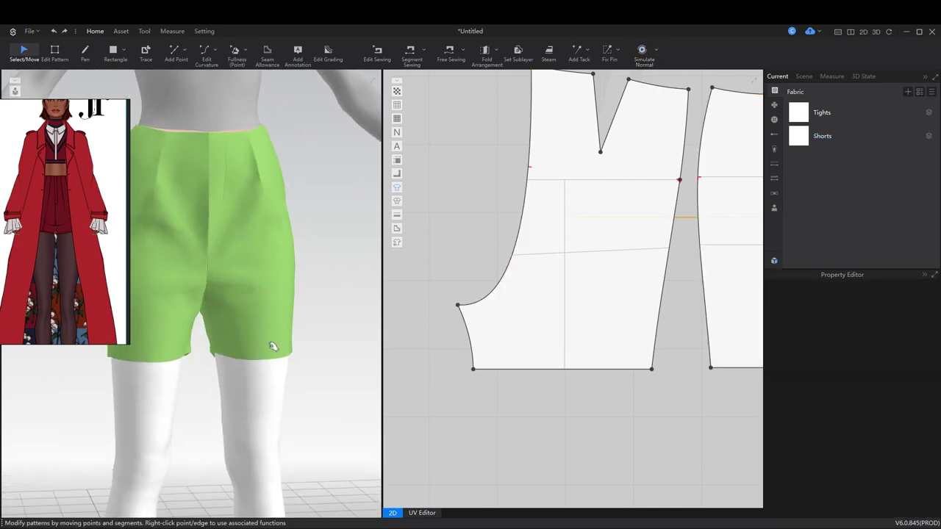
key(space)
scroll(563, 248, down, 5)
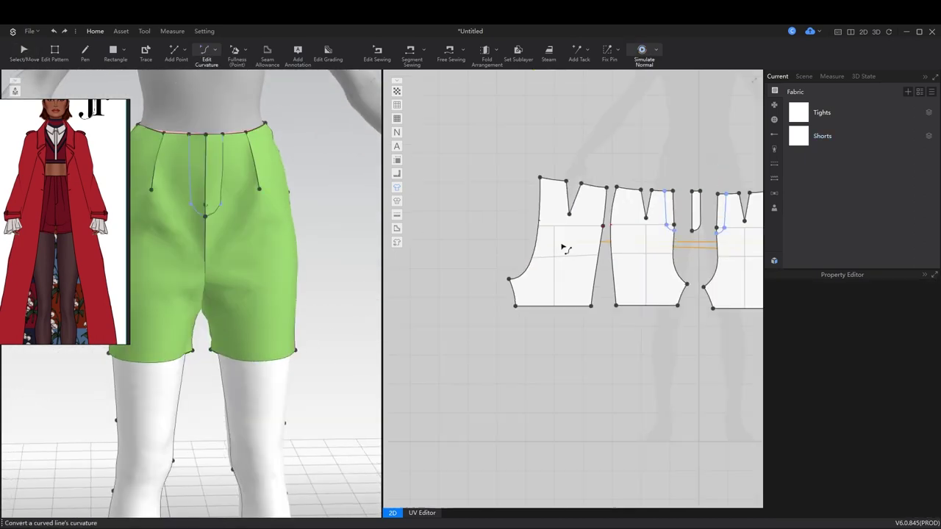
Add point fullness to the front panels, slashing from the dart tip to the hem and rotating the outer section to narrow the dart
key(v)
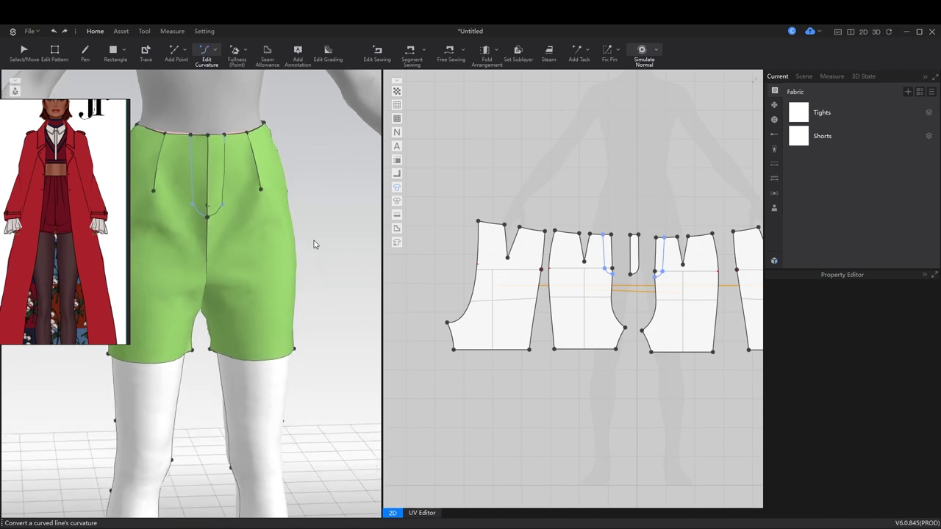
scroll(610, 269, up, 3)
click(238, 51)
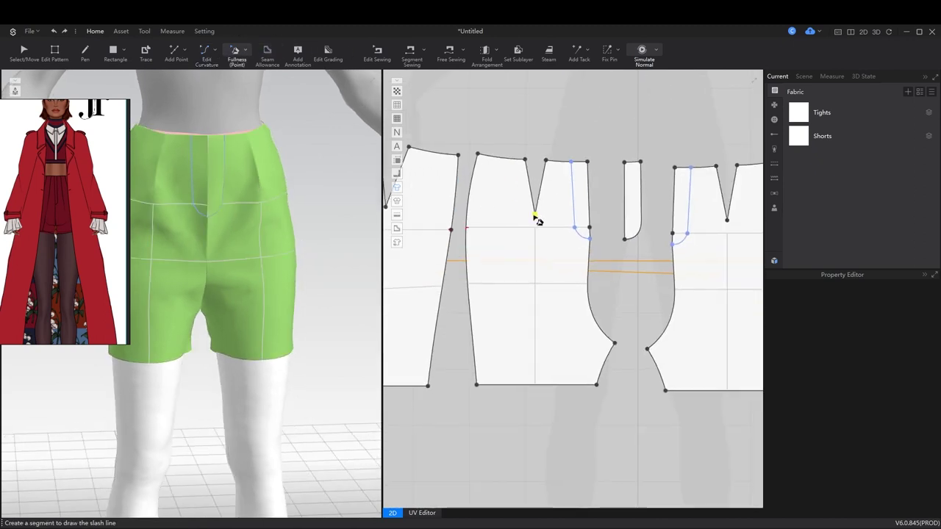
click(521, 392)
click(525, 368)
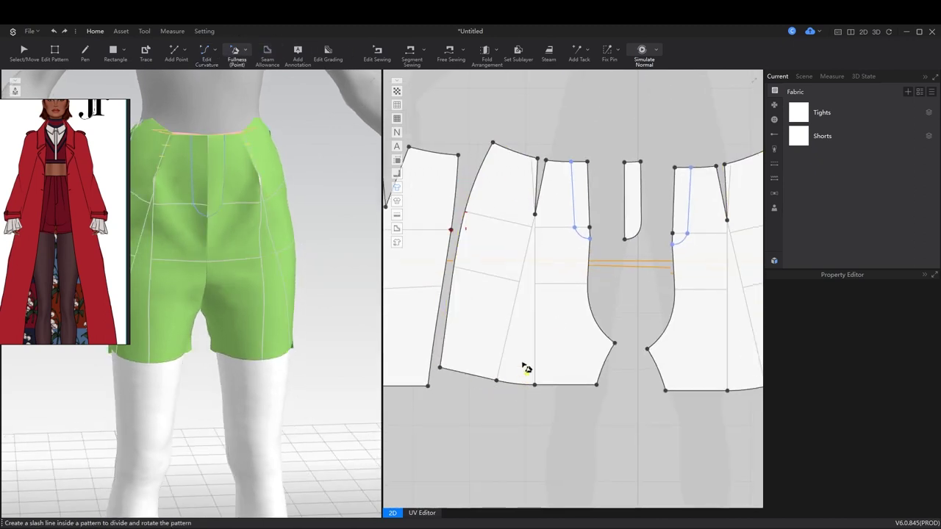
Simulate the widened front panels and tug their hem to check the flare from the side
key(a)
key(space)
click(242, 341)
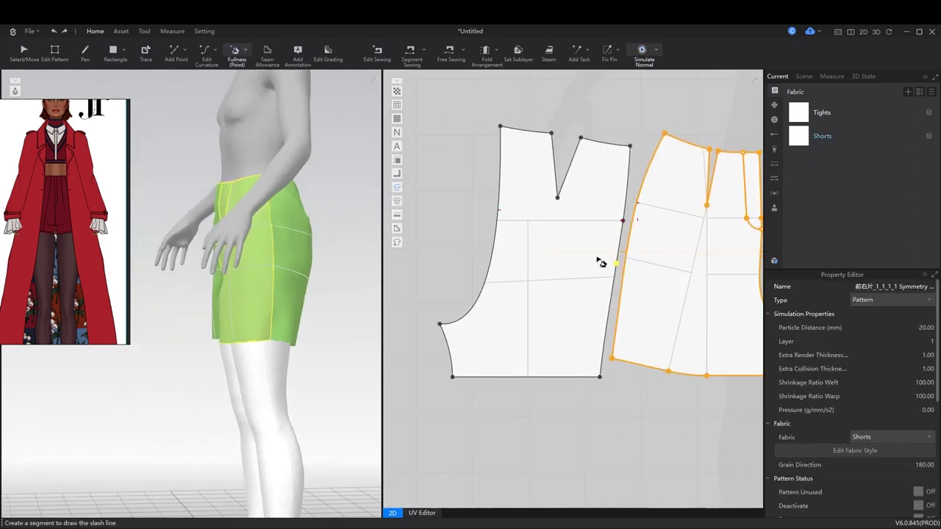
Slash the back panel from dart tip to hem, spread it to narrow the dart, and simulate while tugging the hem and back waist
click(557, 197)
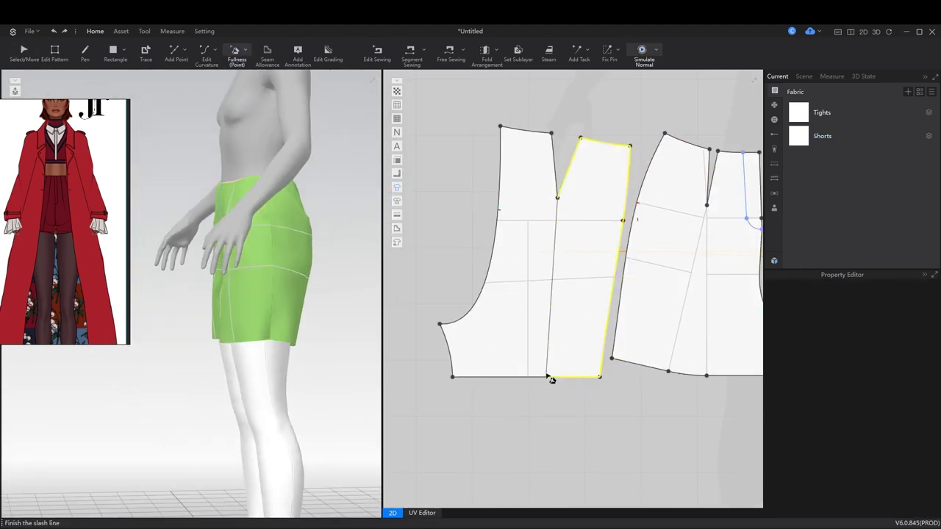
click(588, 384)
key(a)
click(288, 330)
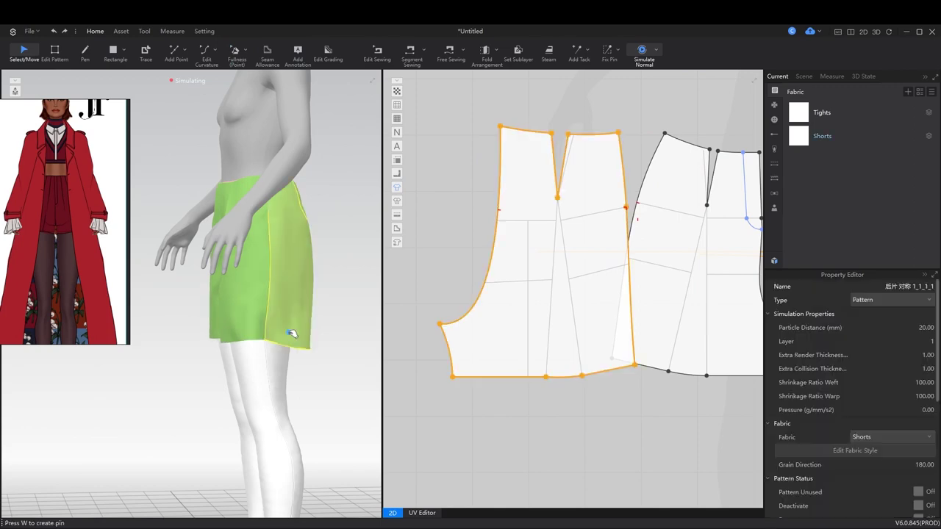
right_drag(288, 330, 332, 355)
key(space)
right_drag(297, 264, 242, 272)
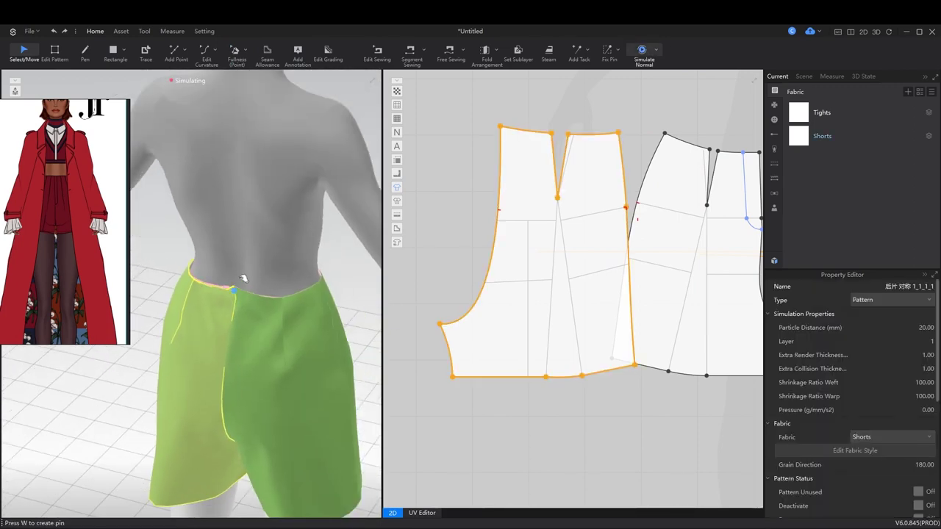
click(306, 290)
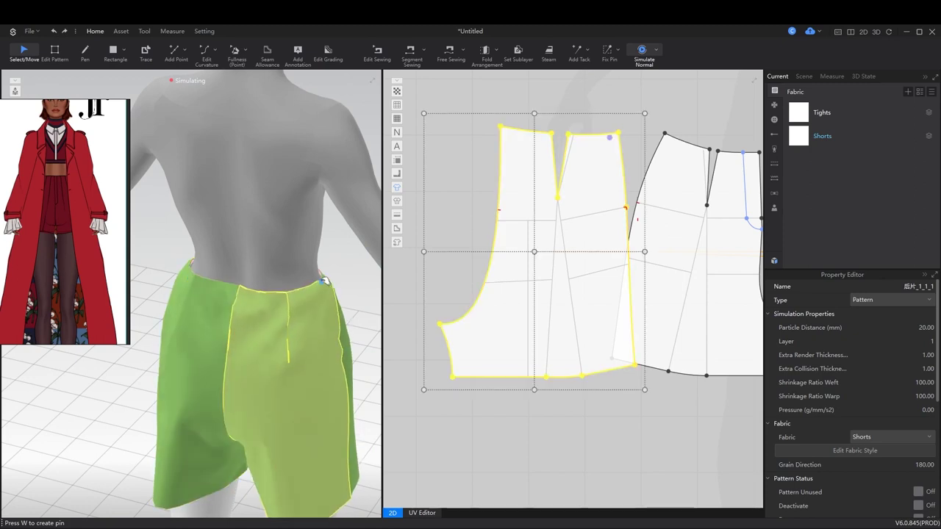
key(space)
Enable elastic on the tights' waist edges with a strength of about 24 and a ratio of 44
scroll(573, 294, down, 5)
key(z)
right_drag(542, 346, 536, 294)
scroll(503, 296, up, 5)
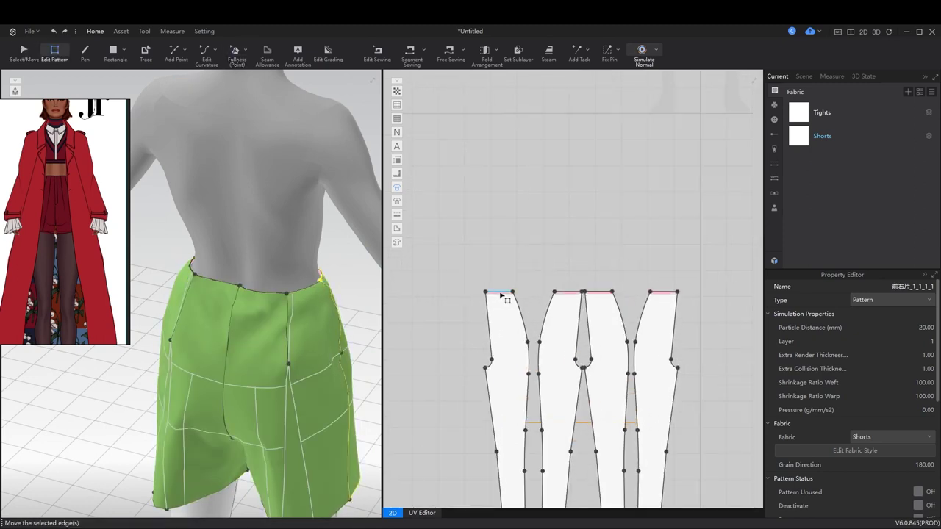
click(502, 296)
click(918, 410)
key(space)
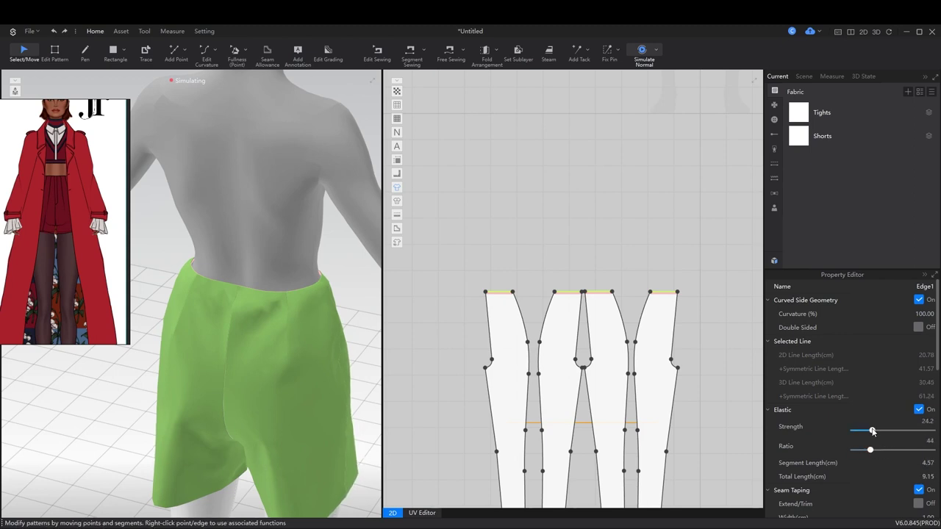
Simulate the elasticated waist and tug both front panels at the waist, sides and inner leg until they settle
right_drag(245, 386, 190, 272)
click(190, 272)
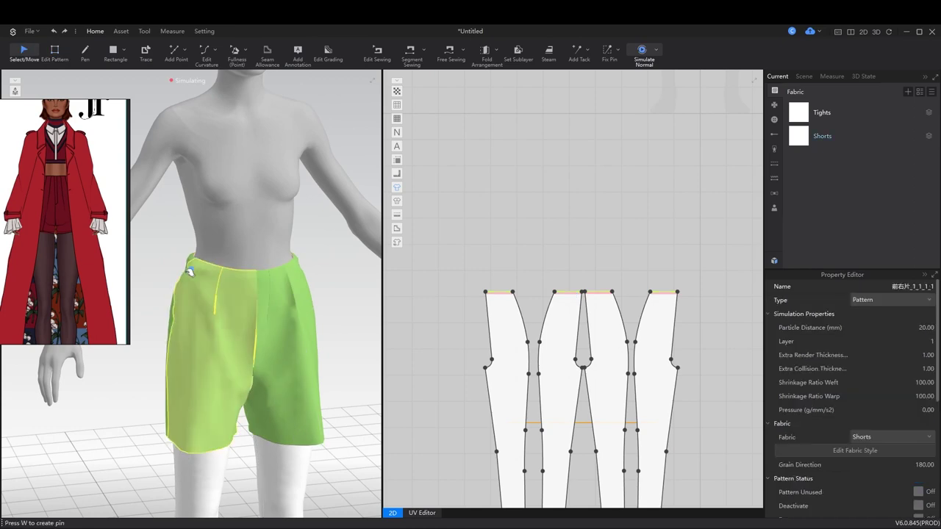
click(303, 287)
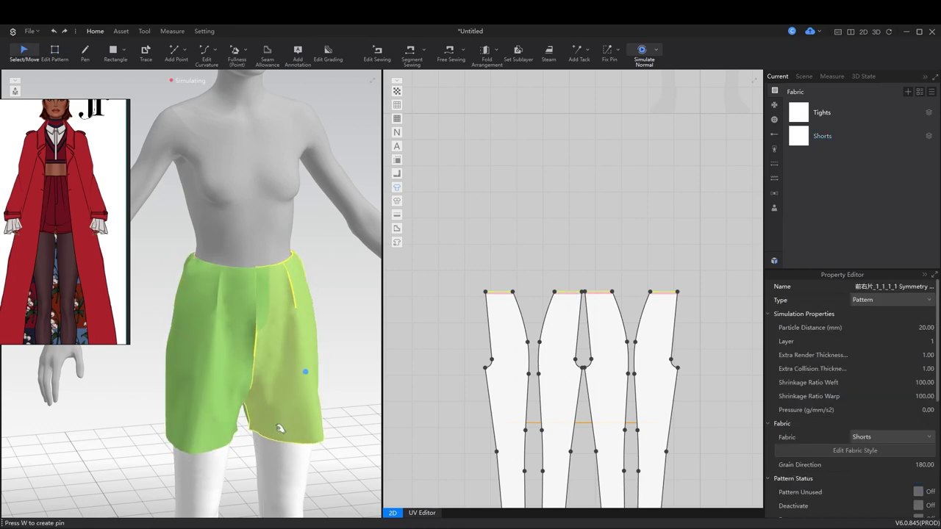
click(230, 433)
right_drag(230, 434, 460, 360)
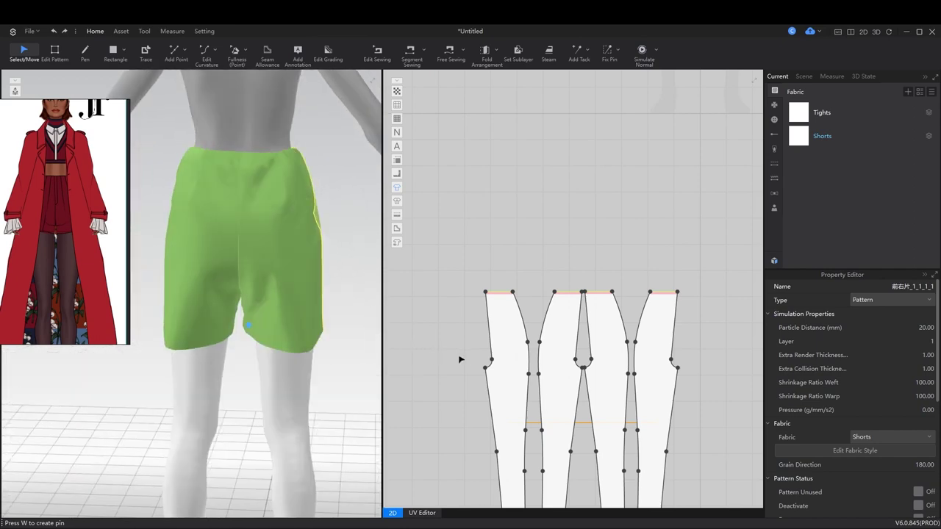
Move the shorts' back panel away from the front panel in the 2D layout so they no longer overlap
key(z)
scroll(582, 270, down, 3)
scroll(582, 270, up, 5)
key(a)
click(535, 351)
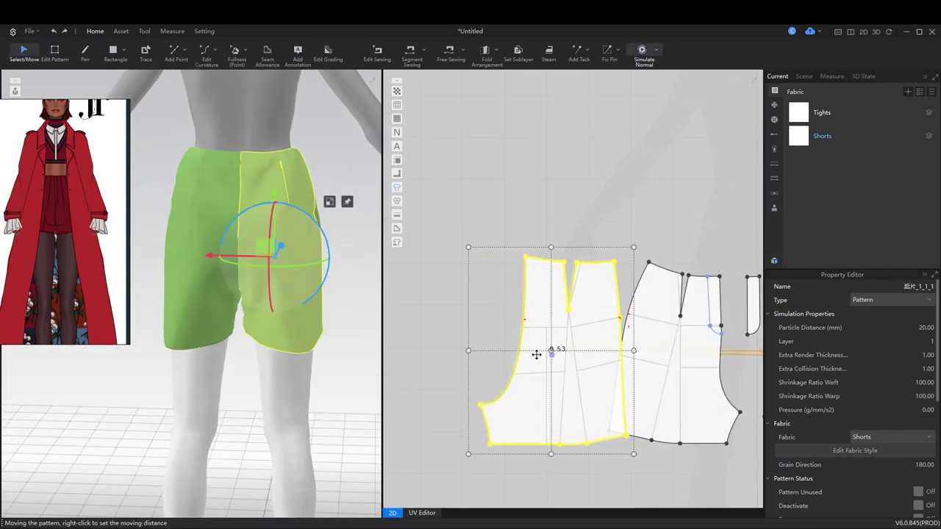
click(518, 211)
drag(536, 351, 506, 358)
Lower the back panel's crotch point and simulate while tugging the back panel at the inner leg
scroll(548, 258, down, 2)
key(z)
click(455, 349)
key(a)
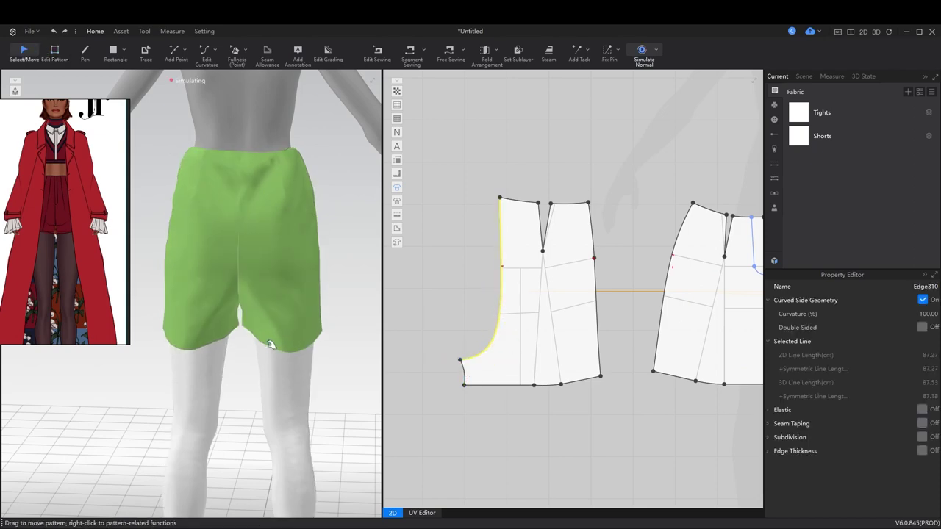
click(257, 309)
right_drag(257, 309, 265, 370)
key(space)
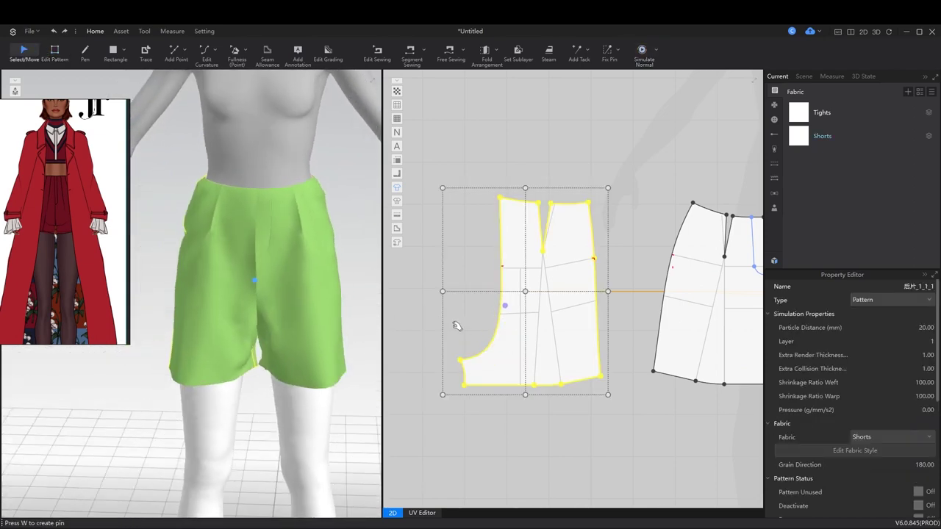
Lower the front panels' crotch point and simulate while tugging the inner leg at the hem
key(space)
key(z)
scroll(595, 323, up, 6)
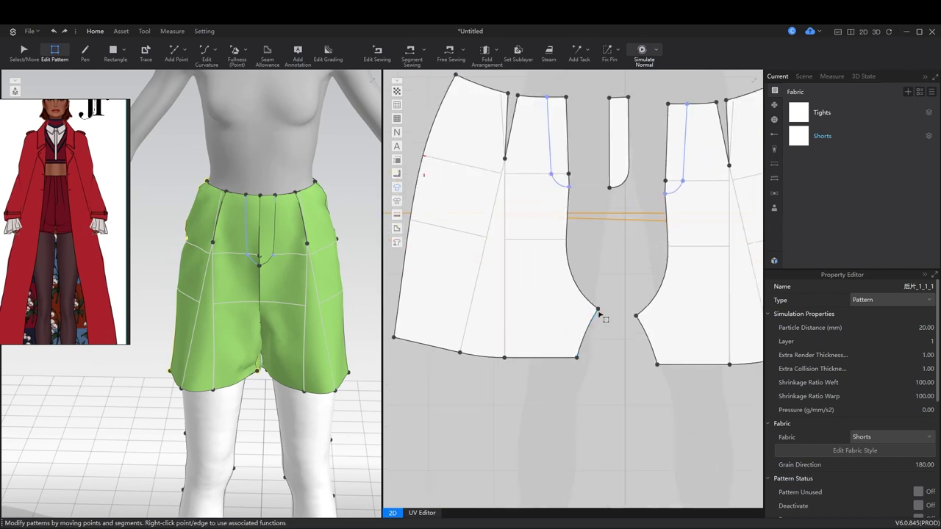
click(589, 322)
key(space)
key(a)
click(248, 361)
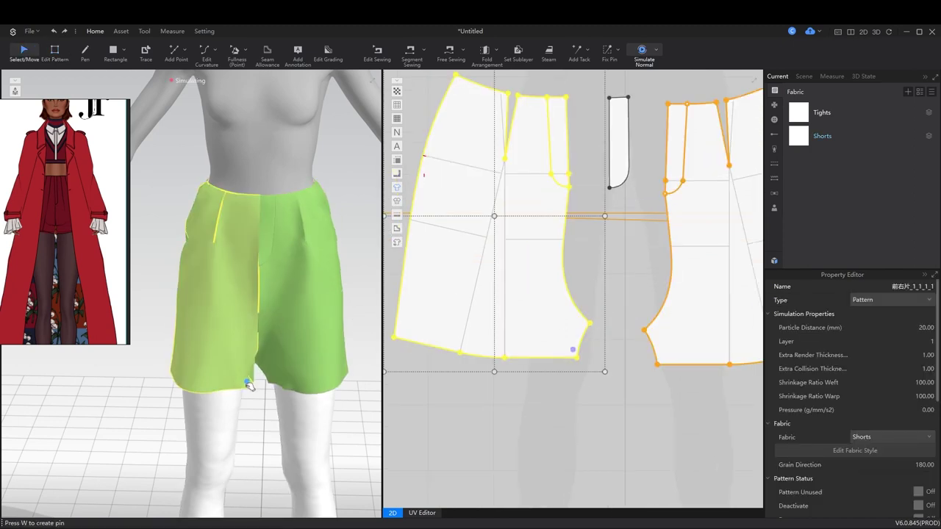
middle_drag(449, 312, 508, 393)
key(space)
key(z)
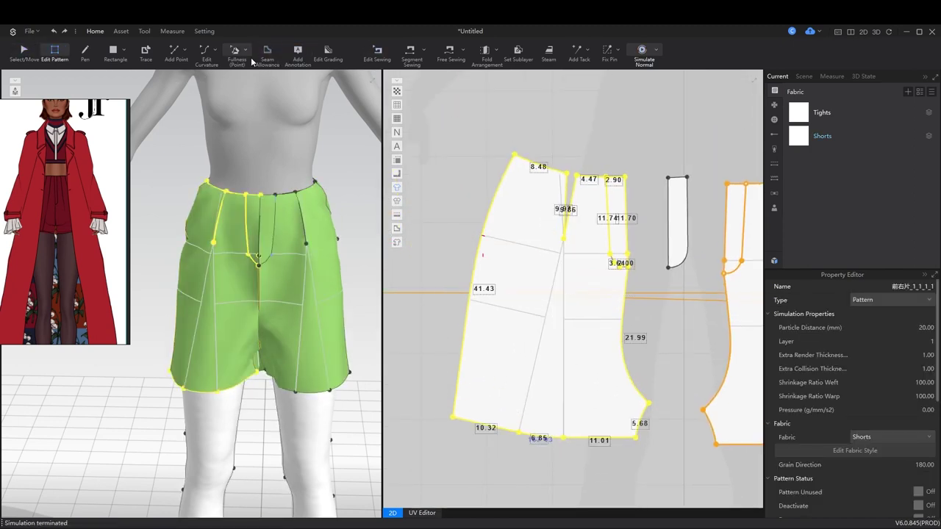
Add about 4 cm of hem fullness to the front panel with a slash line from the waist near the side seam, and simulate
click(237, 51)
click(540, 166)
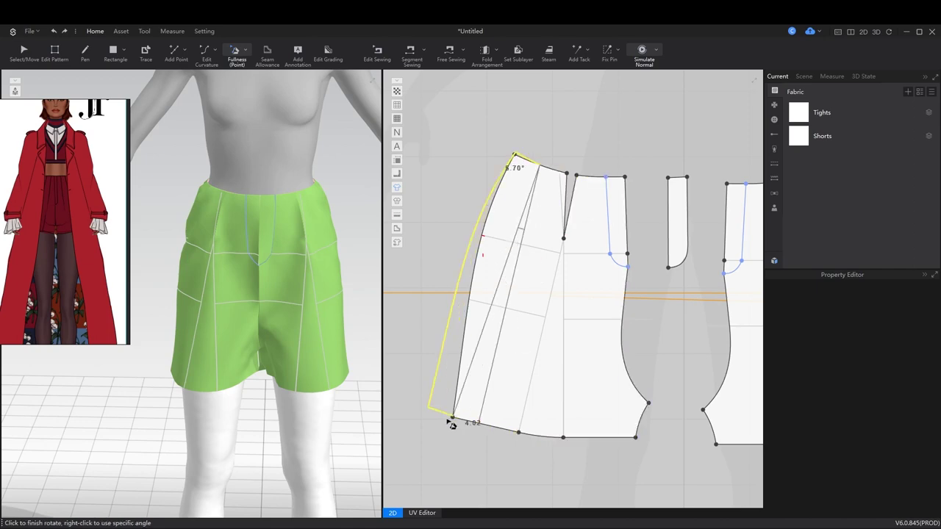
click(450, 425)
key(space)
key(a)
right_drag(331, 389, 383, 365)
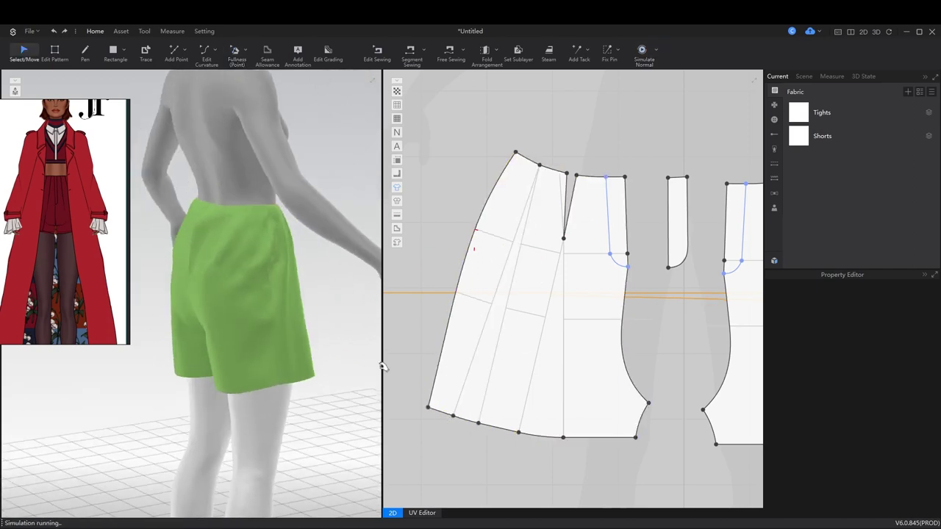
key(space)
Add matching fullness to the hem of the shorts' back panel near the side seam and simulate
key(z)
scroll(525, 330, down, 3)
scroll(564, 285, up, 3)
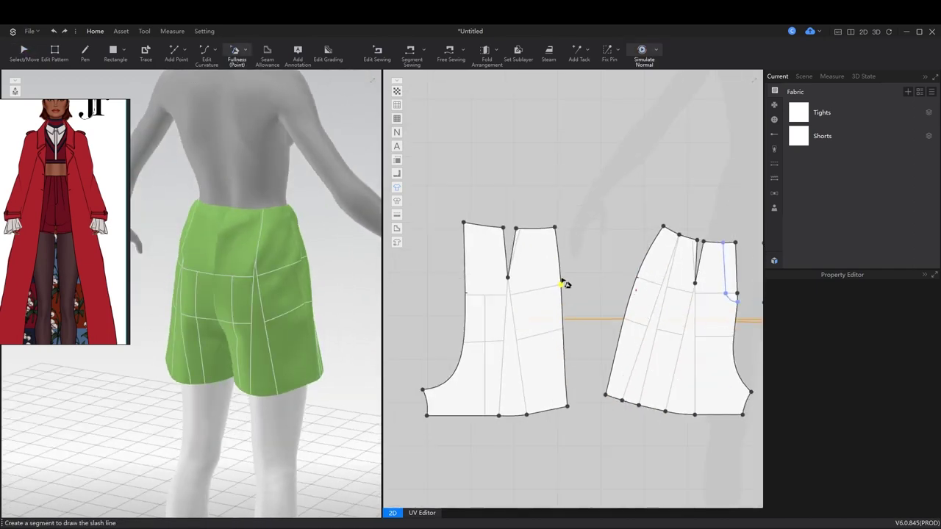
click(571, 413)
key(space)
Tug the widened back and front panels at the hem and inner leg during simulation until they settle
key(a)
click(272, 389)
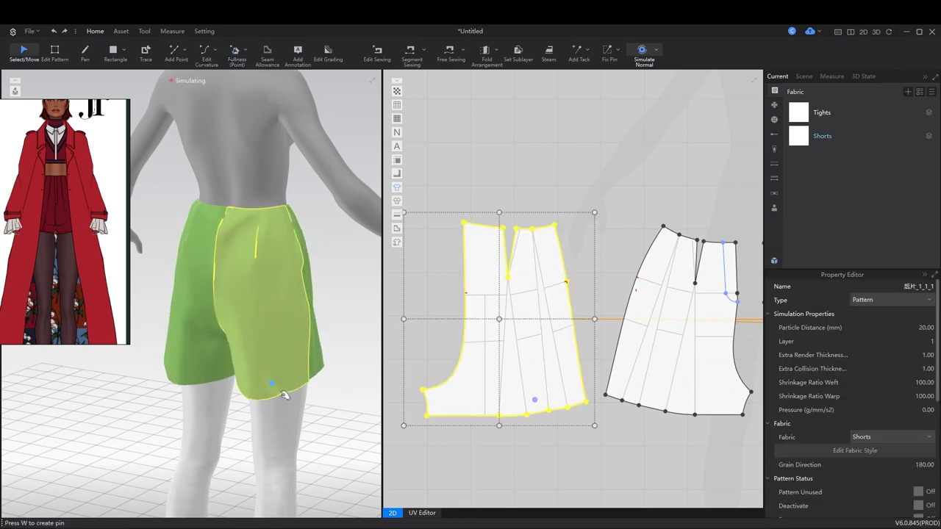
right_drag(273, 389, 247, 386)
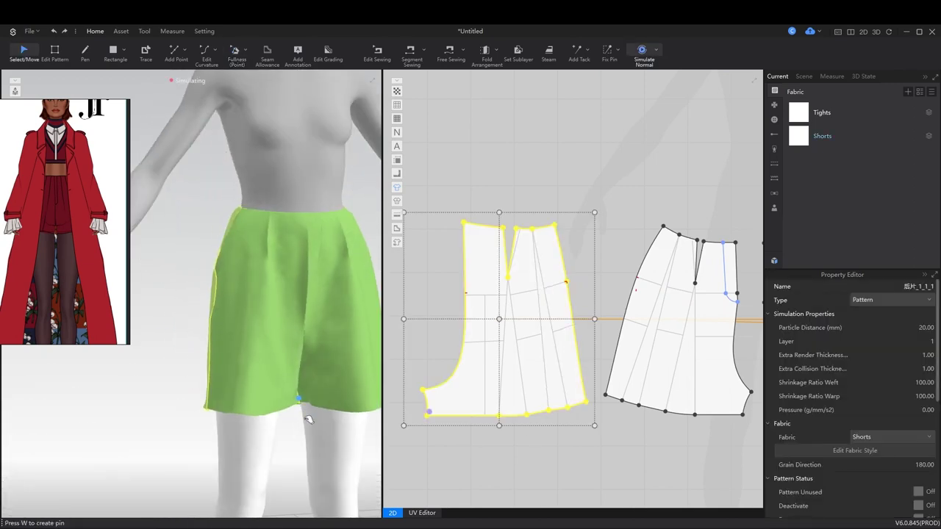
click(303, 414)
right_drag(306, 419, 399, 425)
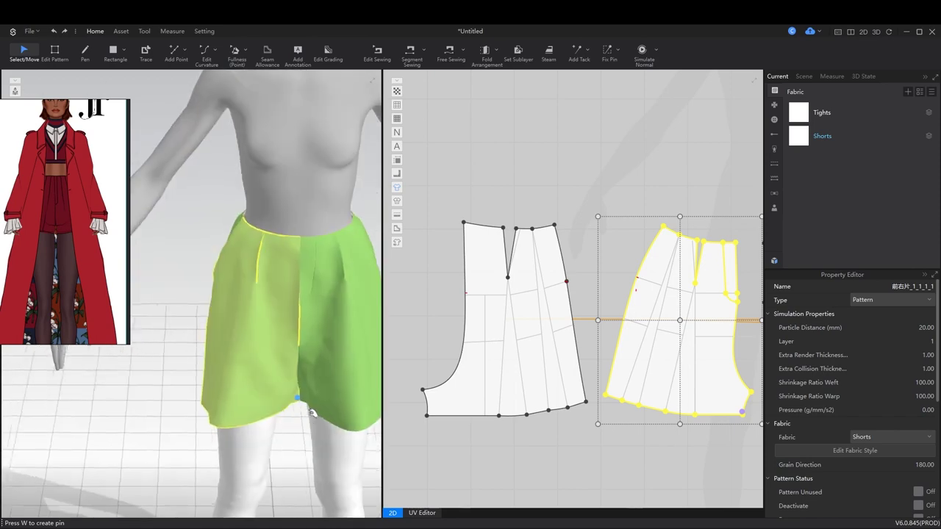
key(space)
Draw a crease line from the front dart point to the hem, enable Fold Rendering and Realistic Fold, and simulate the shorts
key(z)
right_drag(579, 352, 595, 184)
key(d)
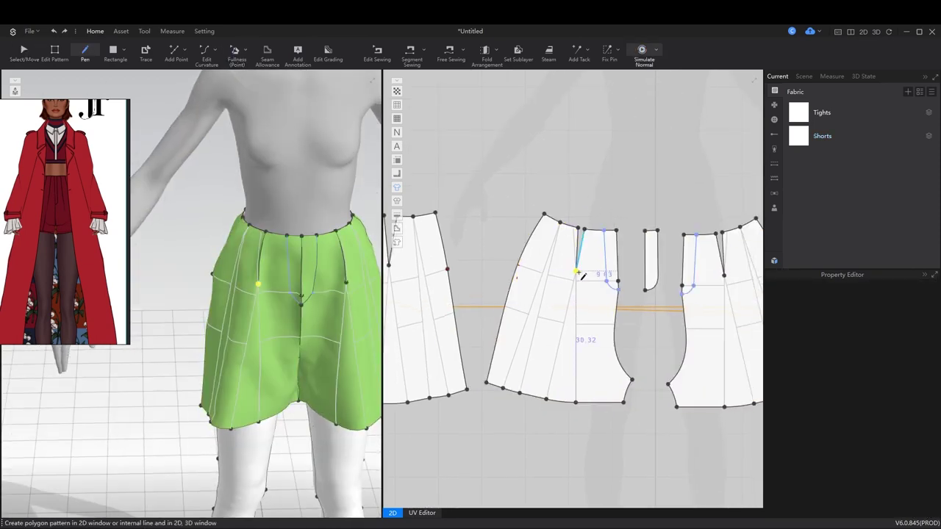
click(564, 405)
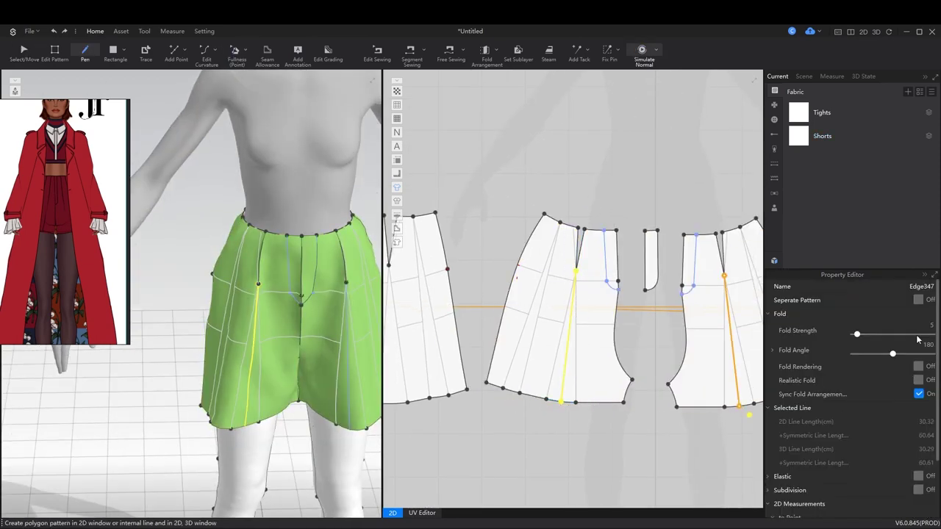
key(space)
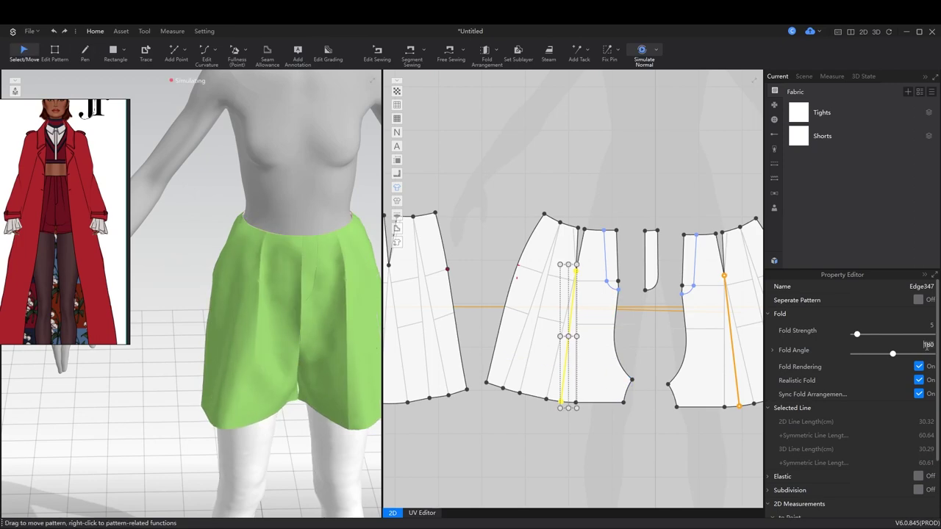
right_drag(285, 388, 304, 435)
click(251, 416)
key(space)
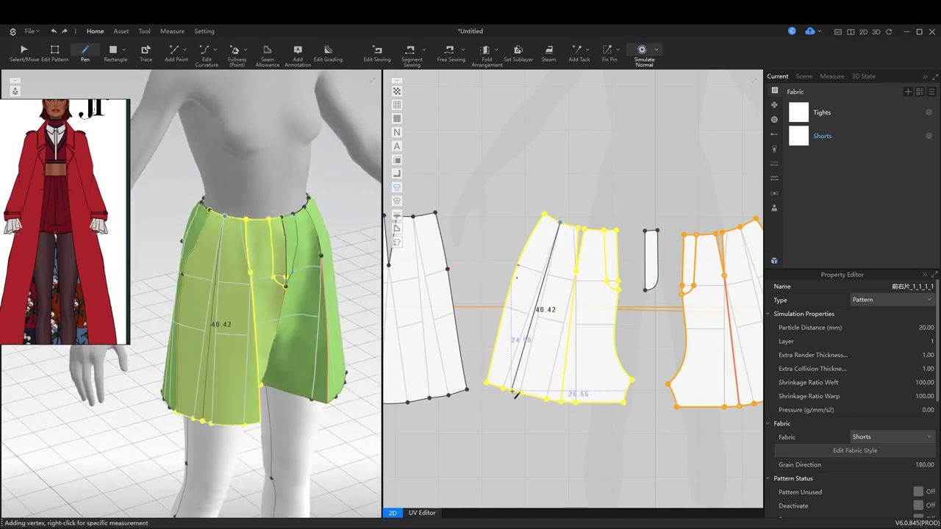
Draw a second crease from the front waist to the hem with Fold Rendering, Realistic Fold and a 90 fold angle, and simulate
click(513, 391)
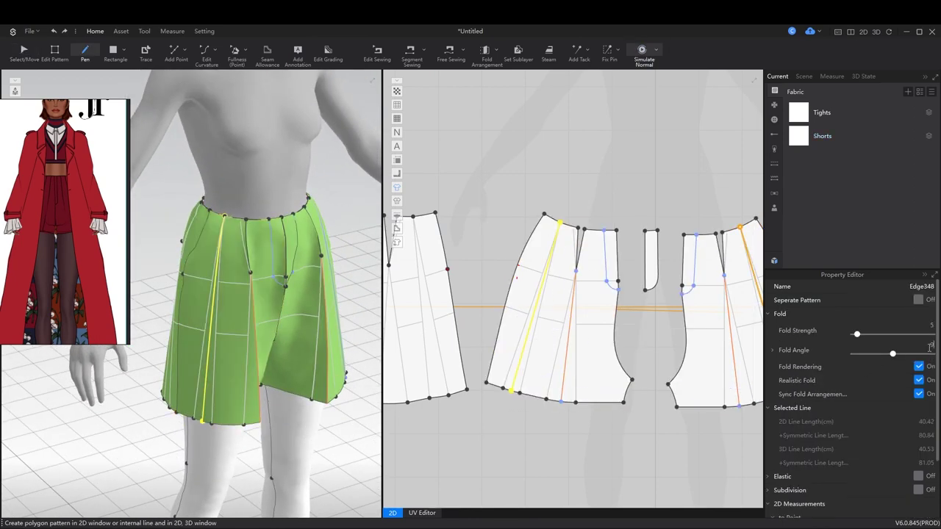
key(space)
scroll(279, 357, down, 3)
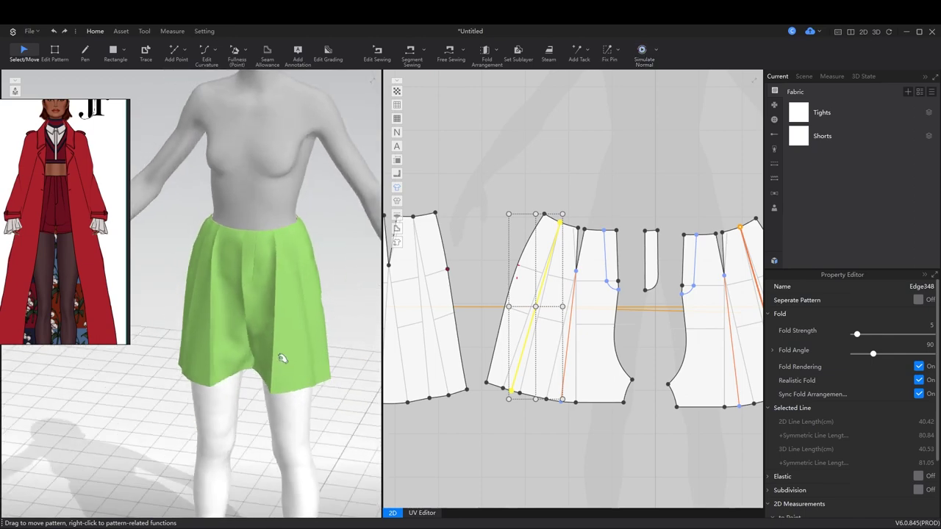
scroll(288, 361, up, 5)
right_drag(289, 361, 343, 399)
click(336, 399)
key(space)
Extend the side seam sewing between the back and front panels down to the hem
key(b)
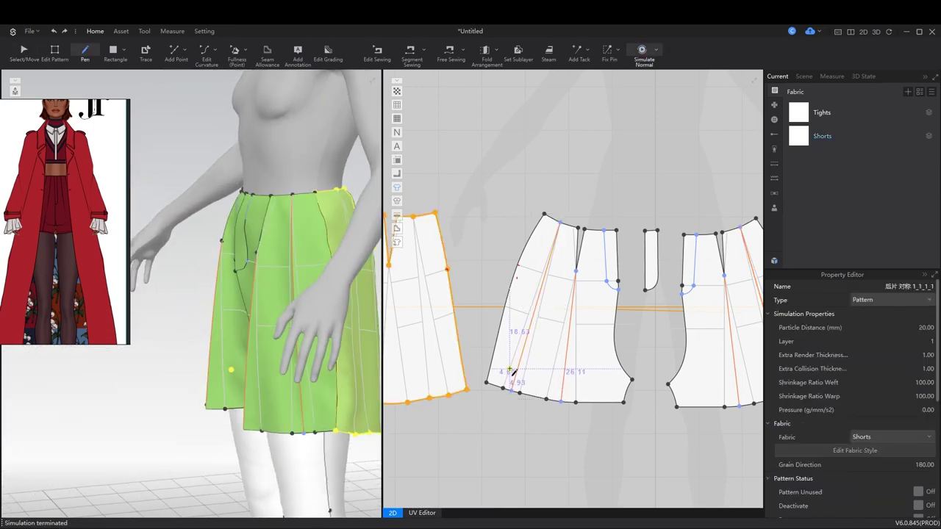
click(508, 323)
click(455, 279)
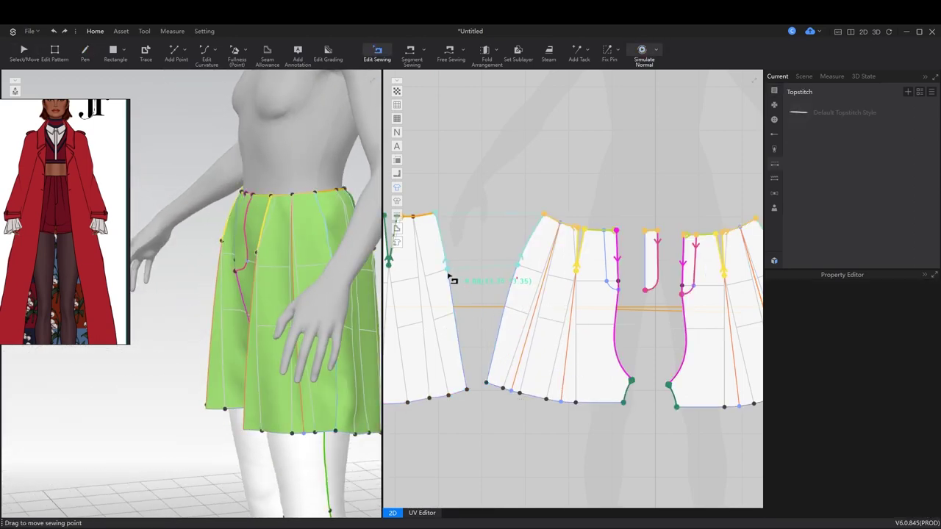
drag(452, 279, 468, 396)
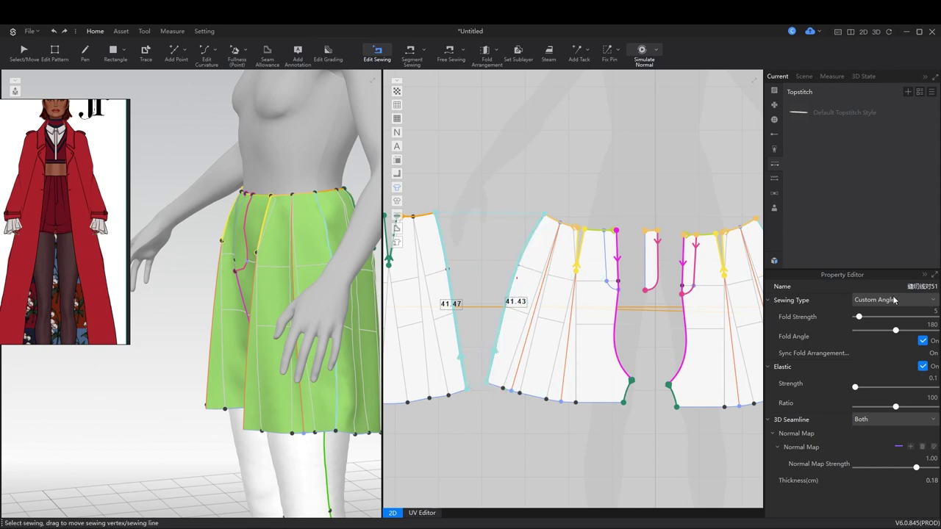
Set the side seam's sewing type to Turned and simulate while tugging the shorts into place
click(875, 321)
key(space)
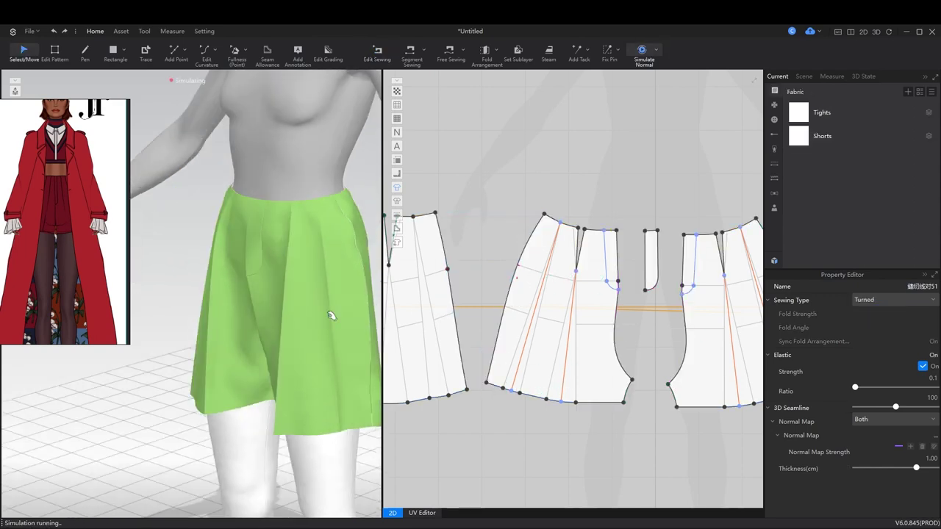
click(302, 300)
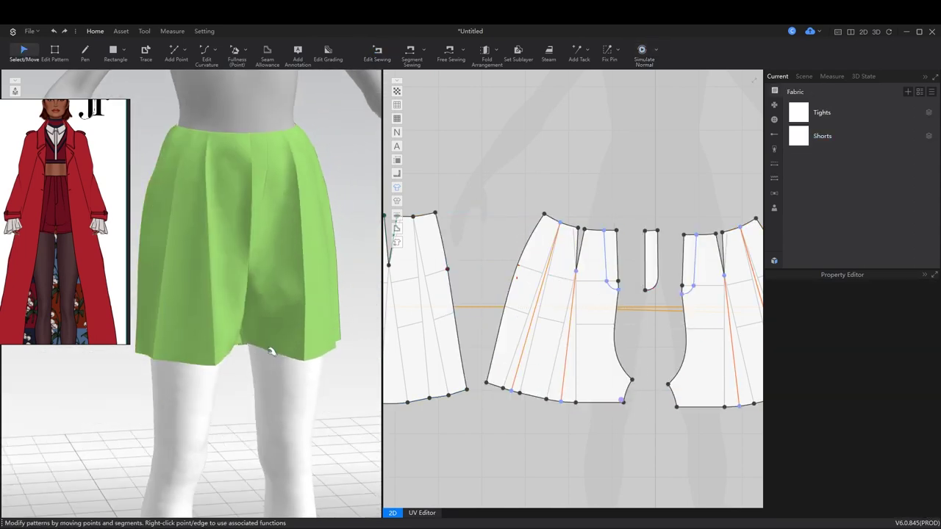
click(303, 326)
click(312, 217)
Set all the shorts pieces to particle distance 10 mm and layer 0, and simulate them
key(b)
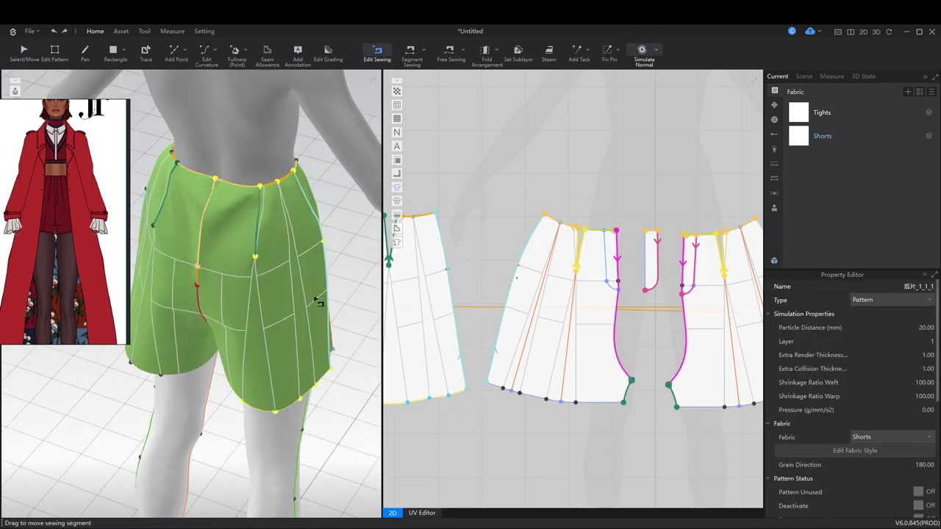
scroll(494, 298, down, 5)
key(a)
drag(441, 243, 629, 340)
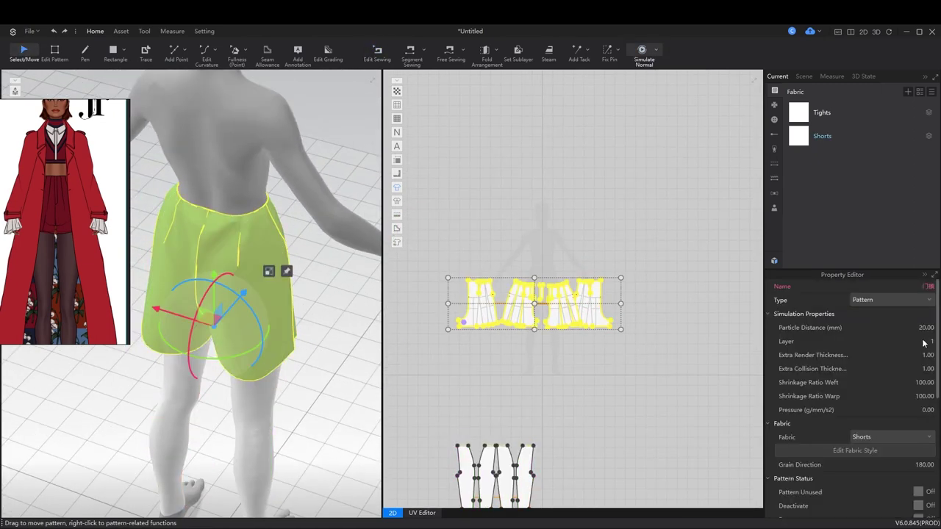
key(2)
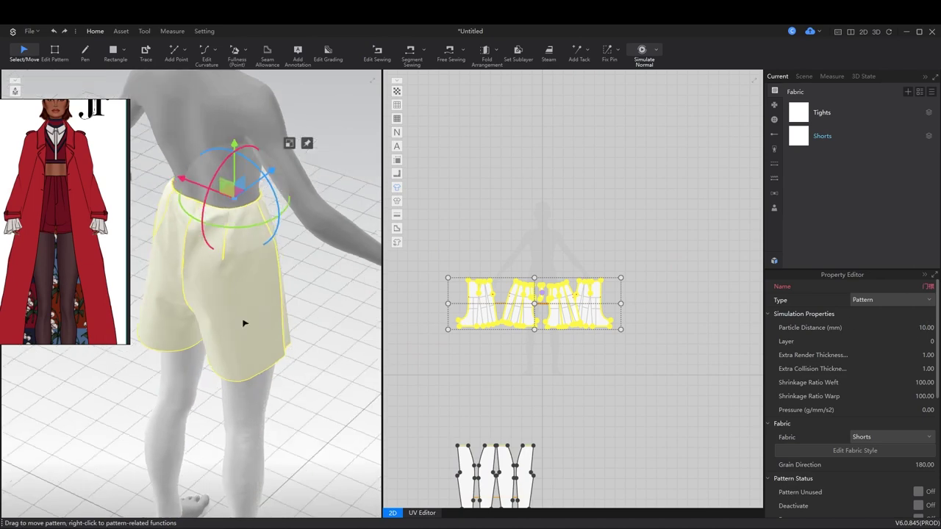
key(space)
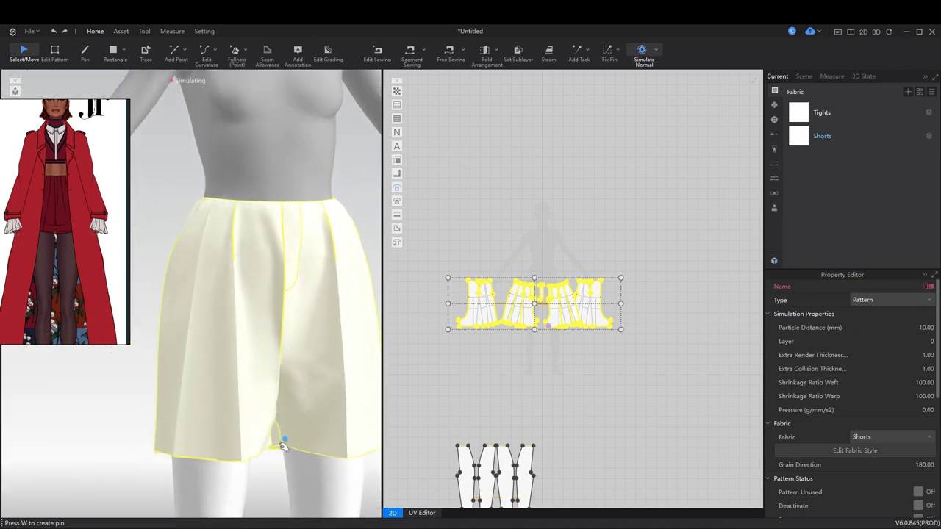
scroll(488, 315, up, 3)
Straighten the inner leg edges of the back and front panels by editing their curve points
key(z)
scroll(441, 323, up, 5)
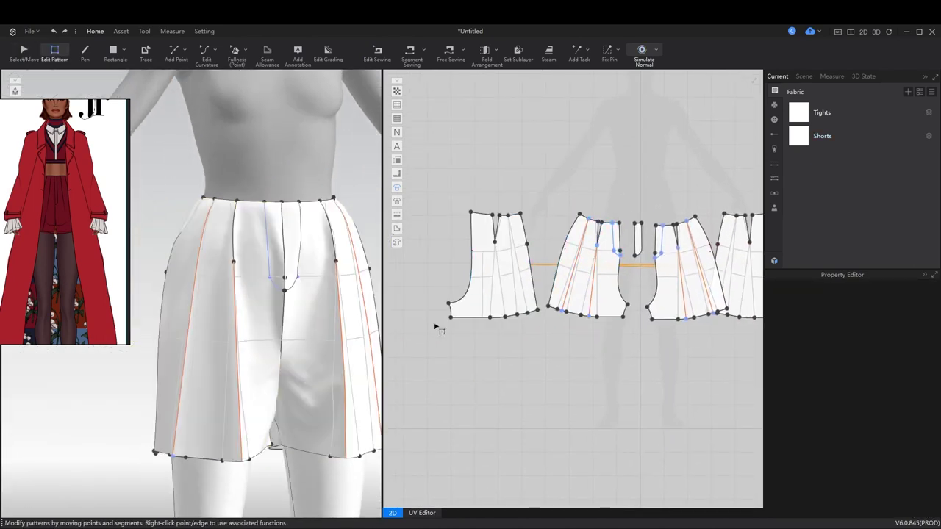
scroll(460, 312, up, 2)
key(v)
scroll(485, 316, up, 3)
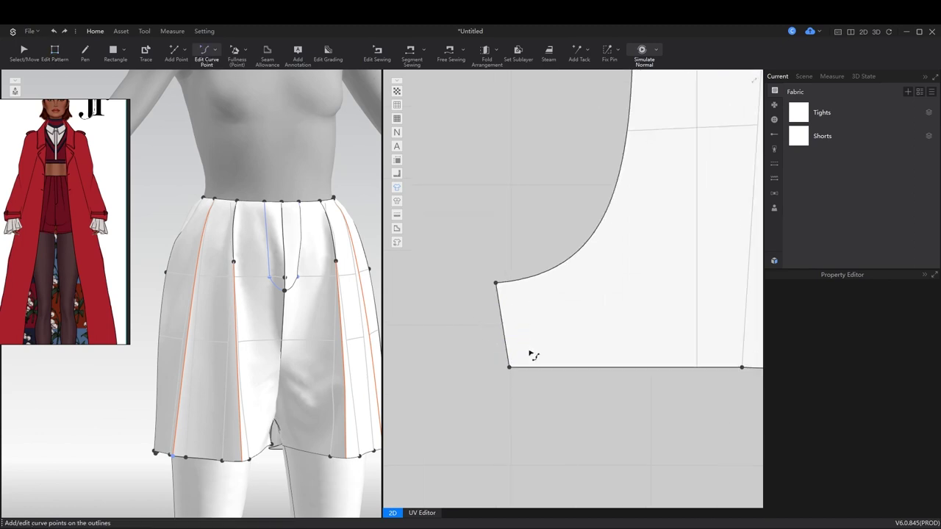
scroll(532, 356, down, 5)
scroll(598, 336, up, 6)
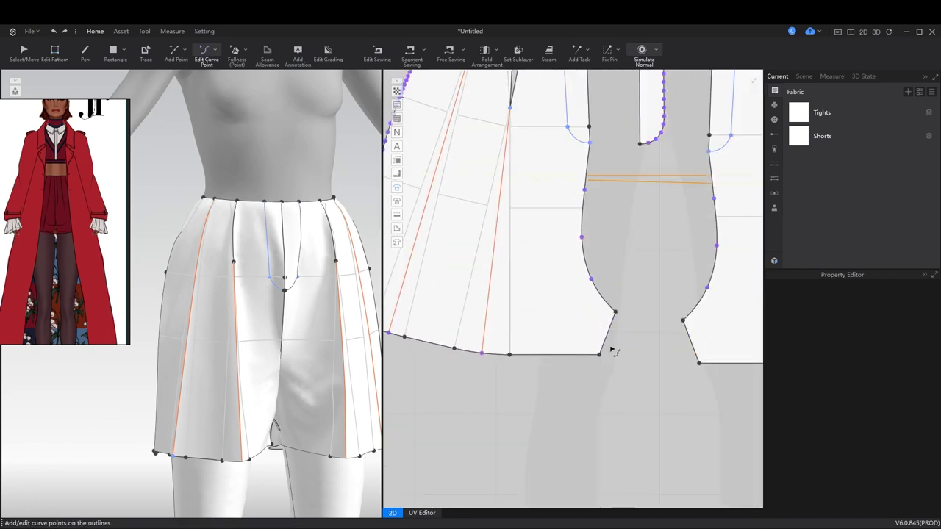
click(609, 334)
scroll(573, 338, down, 5)
Change the back panel's inner leg edge length to 5.63 cm, adjusting it in the Start direction
scroll(507, 338, up, 8)
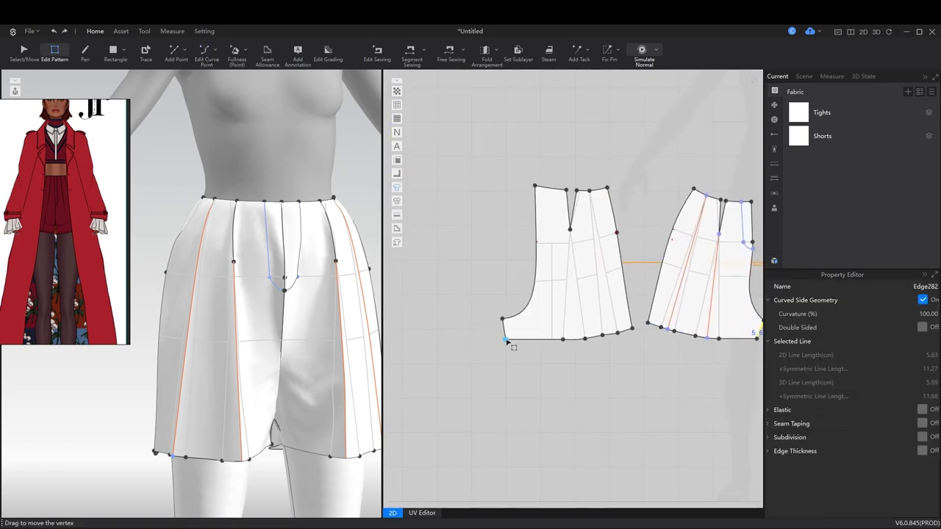
click(505, 327)
right_click(499, 296)
click(547, 354)
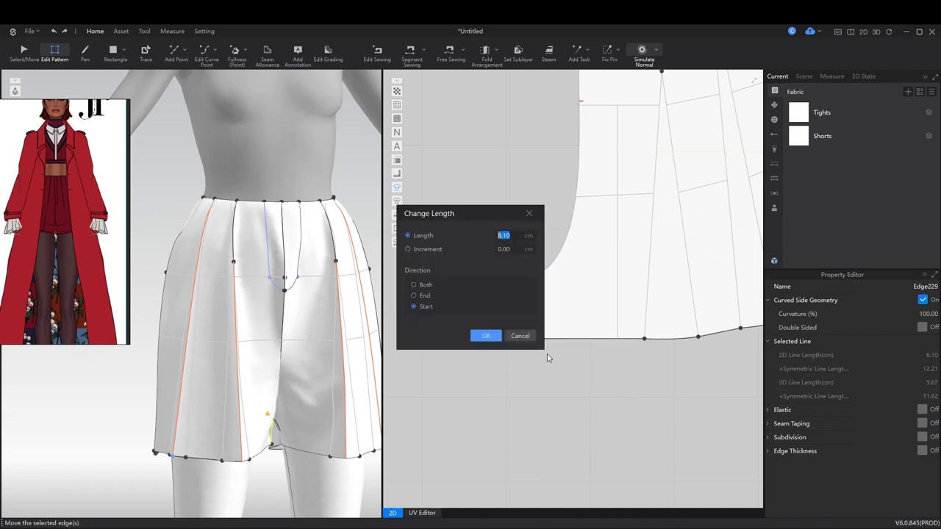
drag(482, 214, 641, 213)
text(5.63)
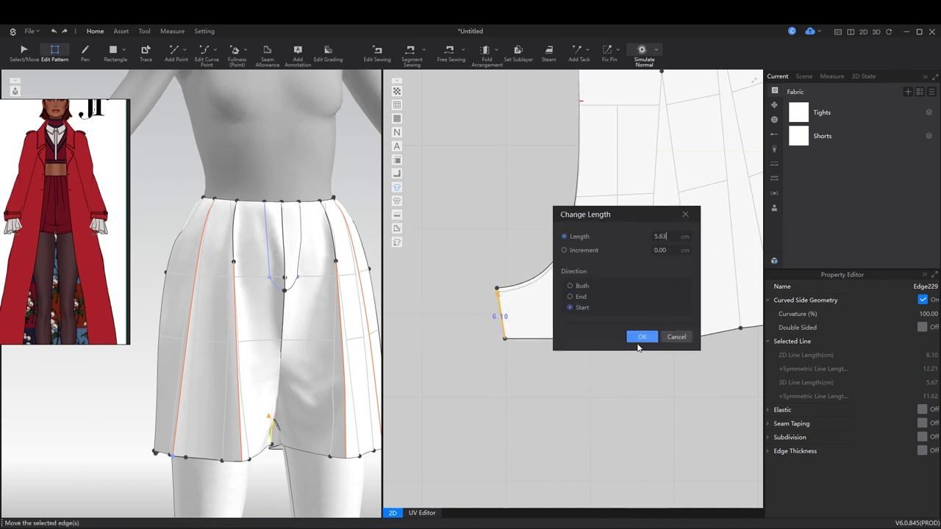
click(642, 336)
Simulate the shorts and tug the back panel at the inner leg and centre back
key(space)
middle_drag(332, 336, 273, 315)
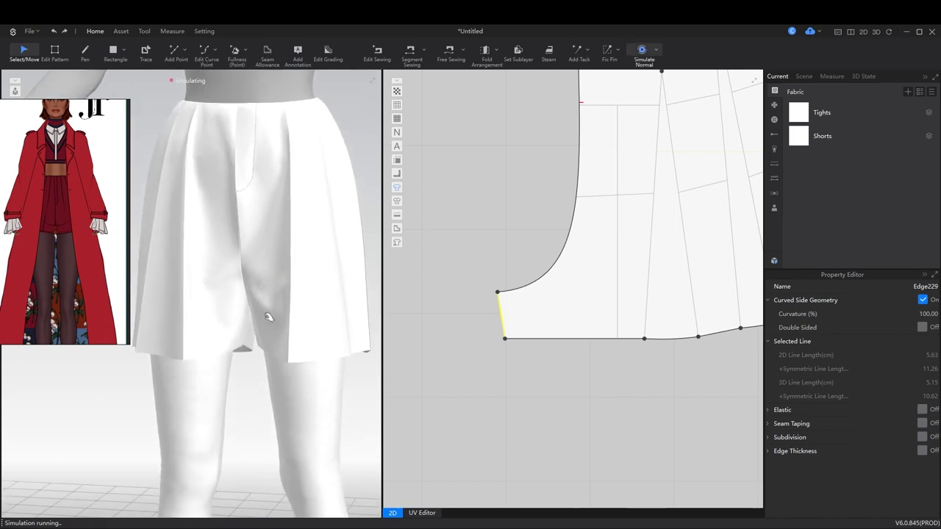
click(322, 366)
right_drag(321, 365, 634, 368)
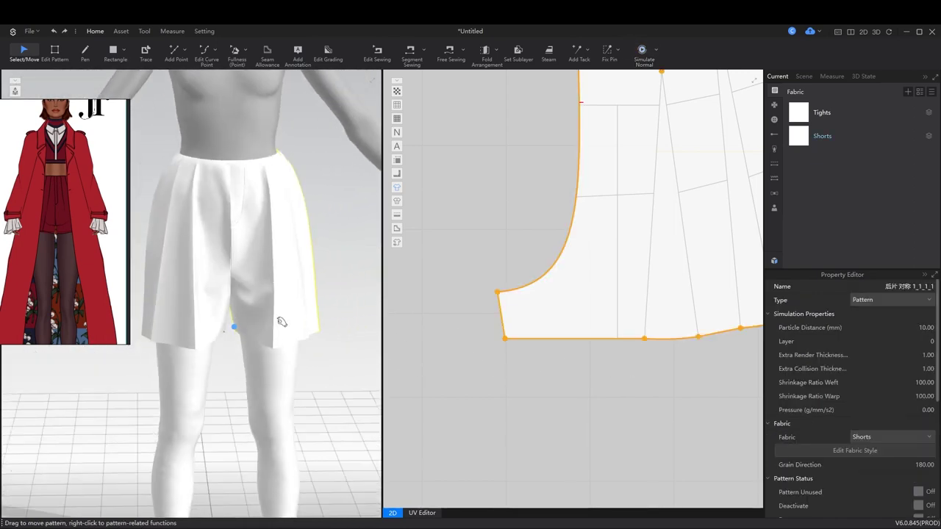
right_drag(279, 321, 254, 237)
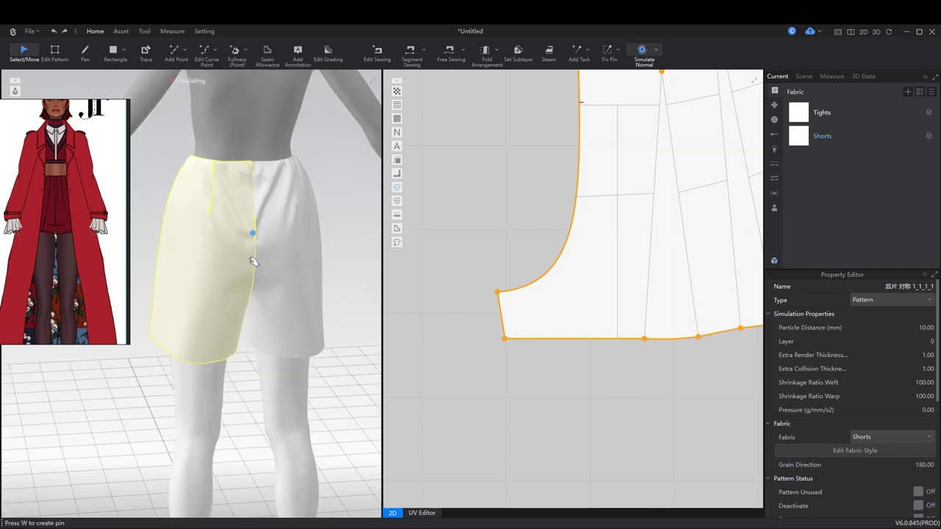
Try bowing the back panel's centre back edge outward and simulate while tugging the seat
key(z)
scroll(506, 268, down, 5)
scroll(505, 268, up, 3)
click(505, 228)
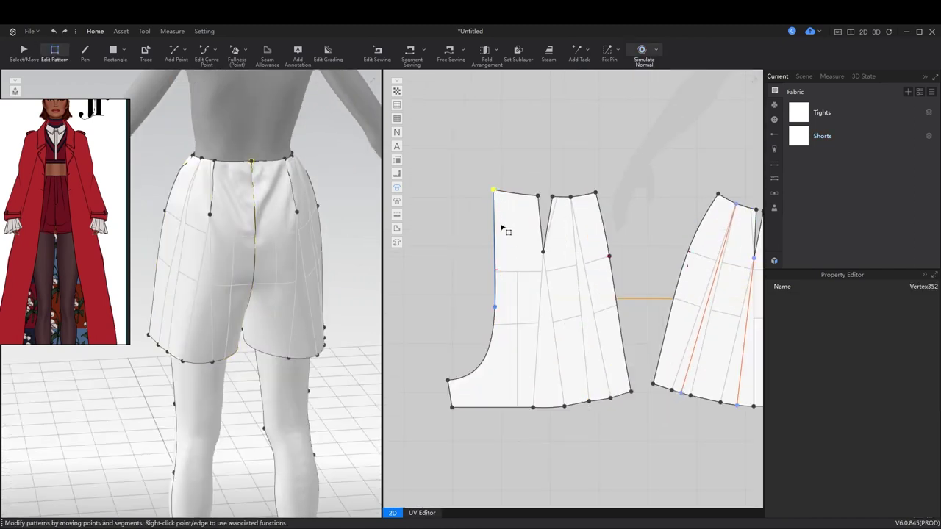
click(495, 309)
key(space)
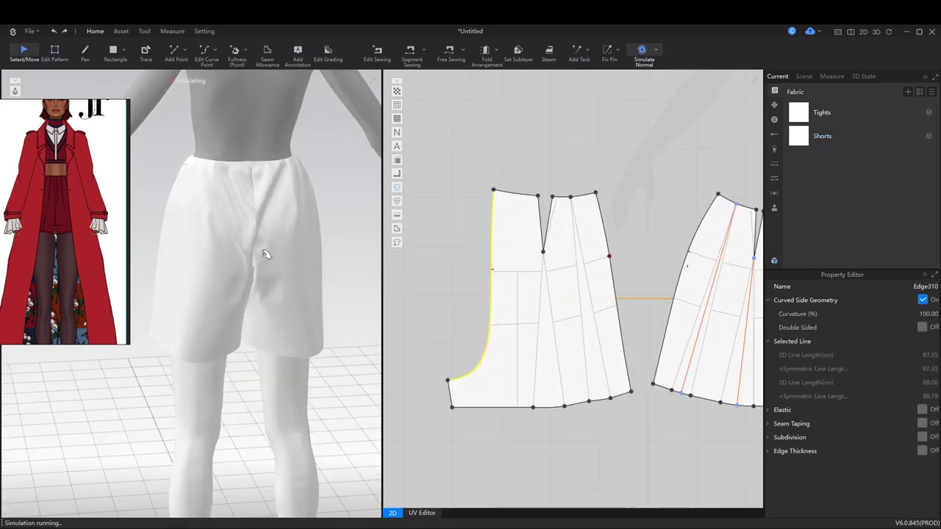
click(236, 263)
key(space)
Reshape the back panel's centre back edge into a slight inward curve and simulate while tugging the centre back
click(495, 192)
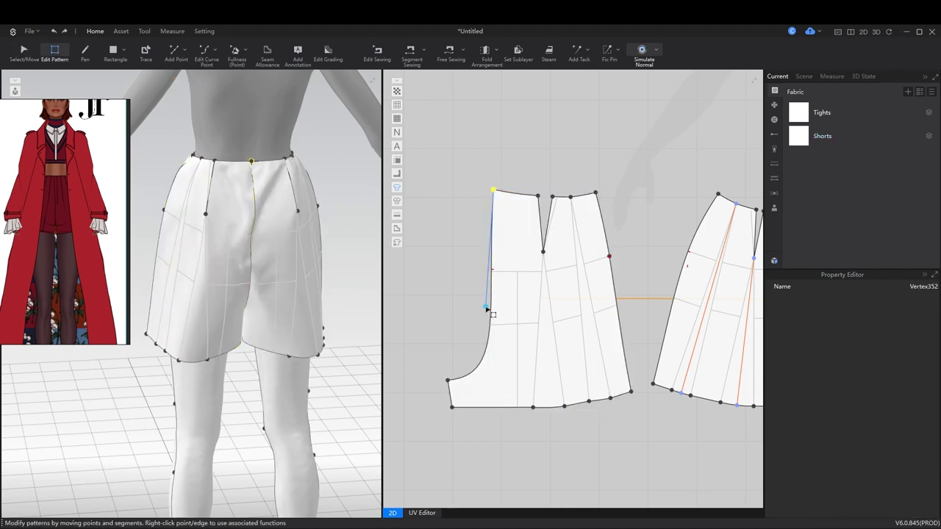
click(487, 310)
key(space)
click(256, 254)
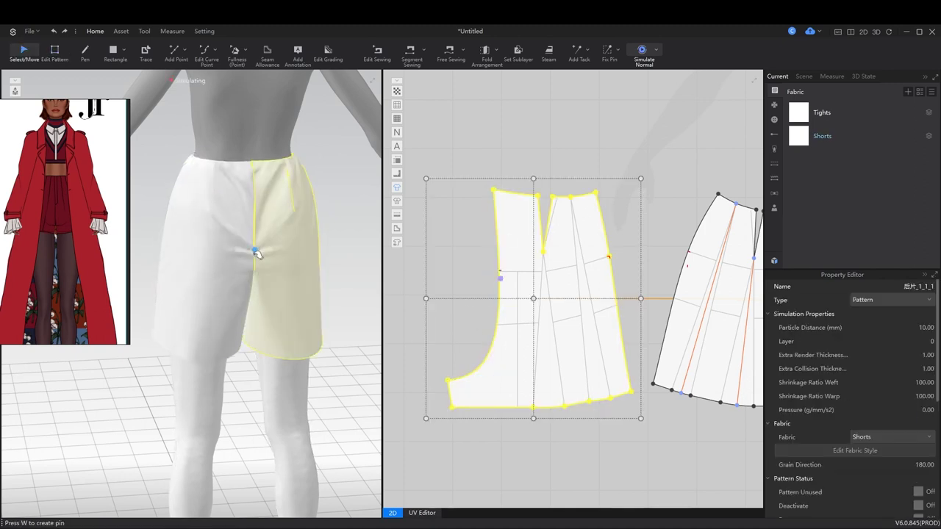
key(space)
Replace the split centre back seam with one continuous free sewing between both back panels, from waist to crotch point
key(b)
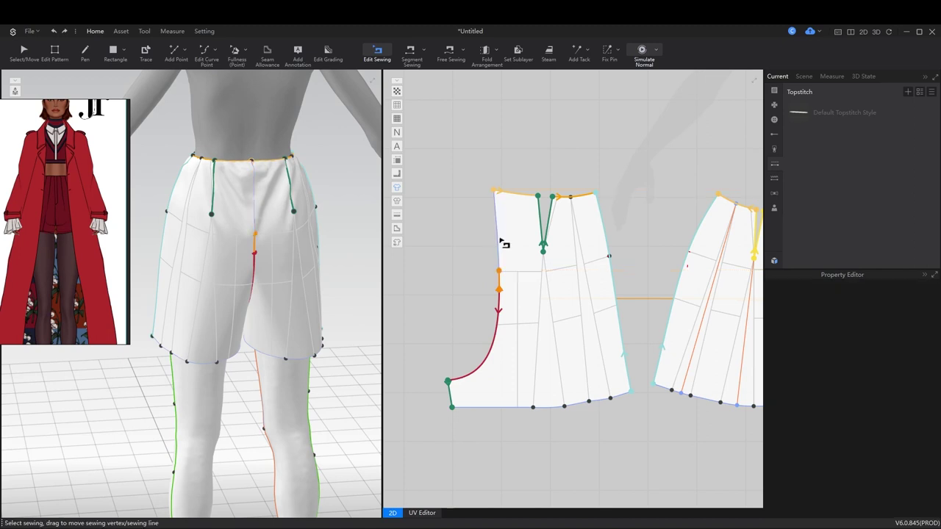
click(500, 281)
scroll(447, 279, down, 5)
key(m)
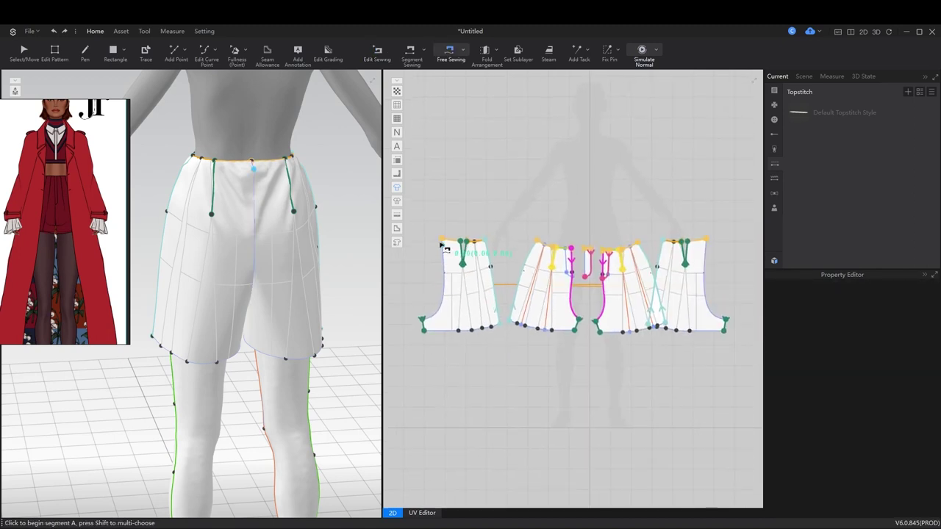
click(732, 322)
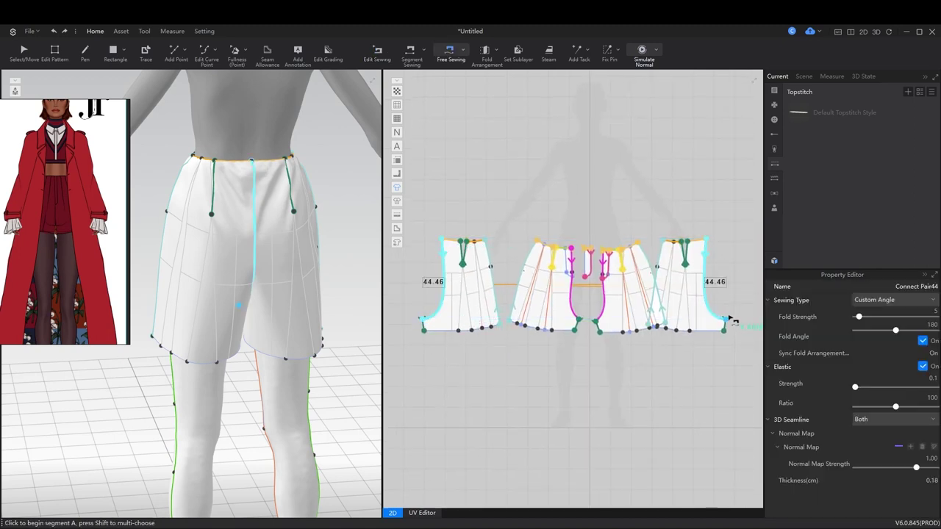
click(263, 273)
key(a)
Draw an internal line from the back dart tip to the hem and give it a 90 fold angle with Fold Rendering and Realistic Fold on
scroll(500, 297, up, 3)
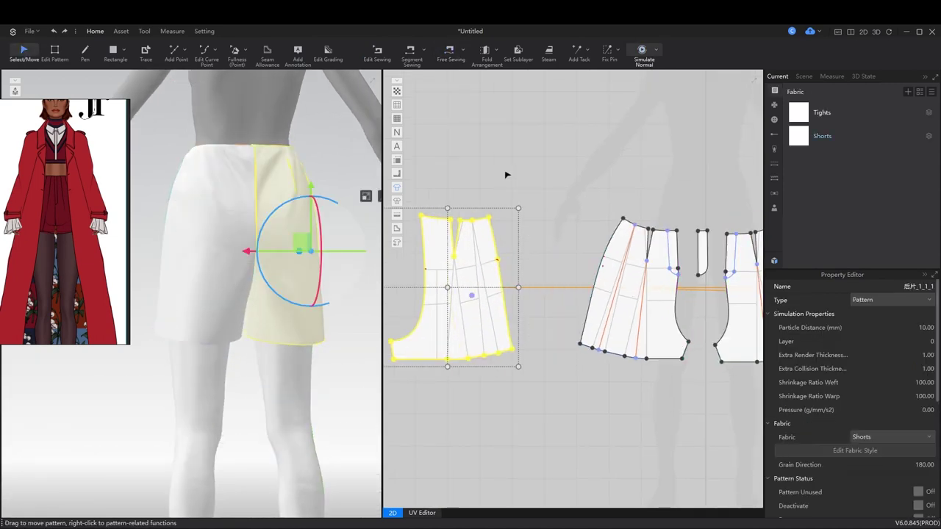
scroll(544, 235, up, 1)
click(555, 248)
key(d)
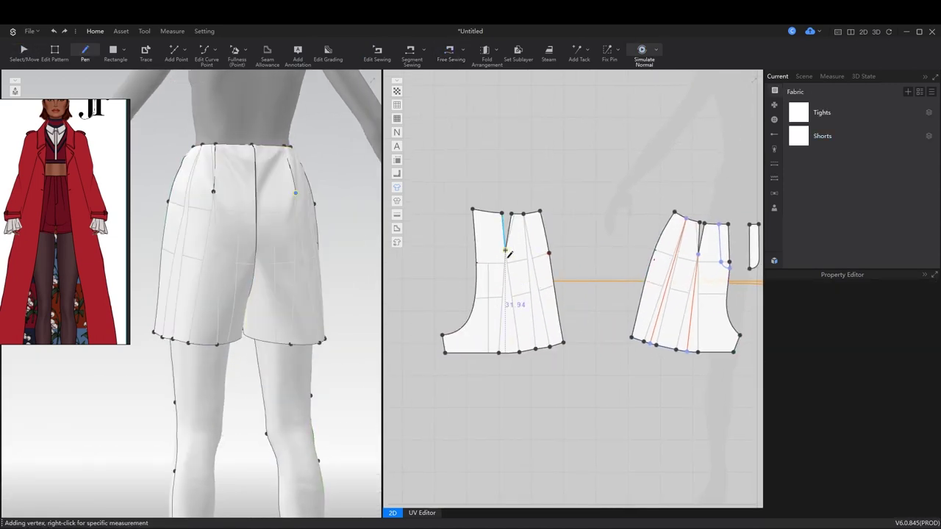
click(510, 353)
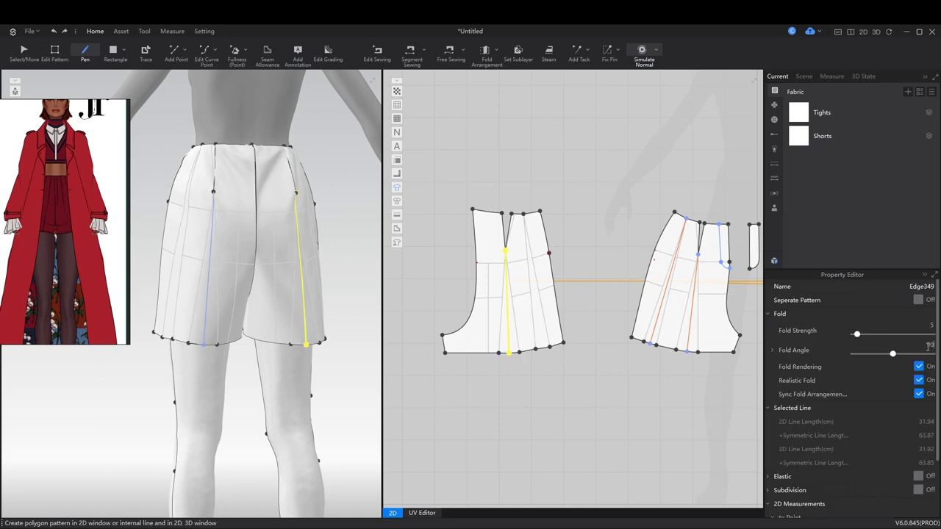
key(a)
Simulate the shorts and tug the front panel at the inner leg hem and around the fly
key(space)
key(2)
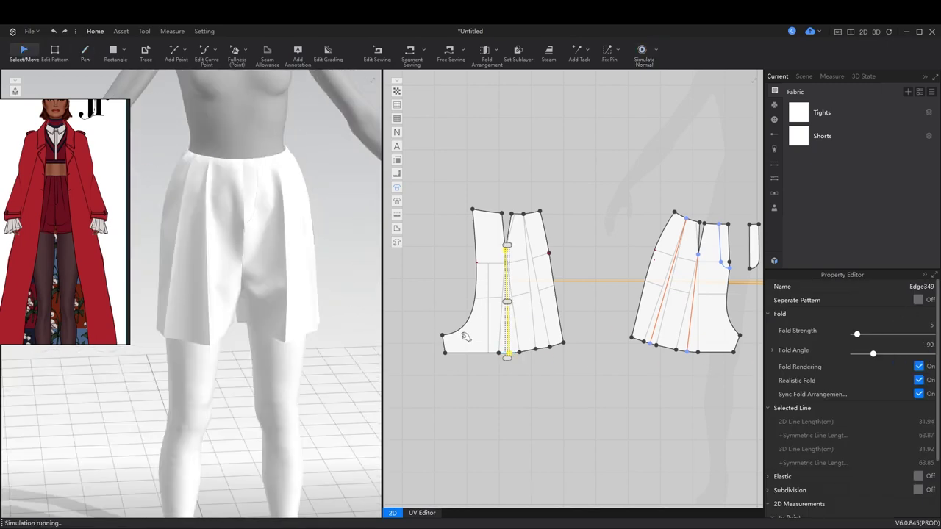
drag(272, 329, 271, 326)
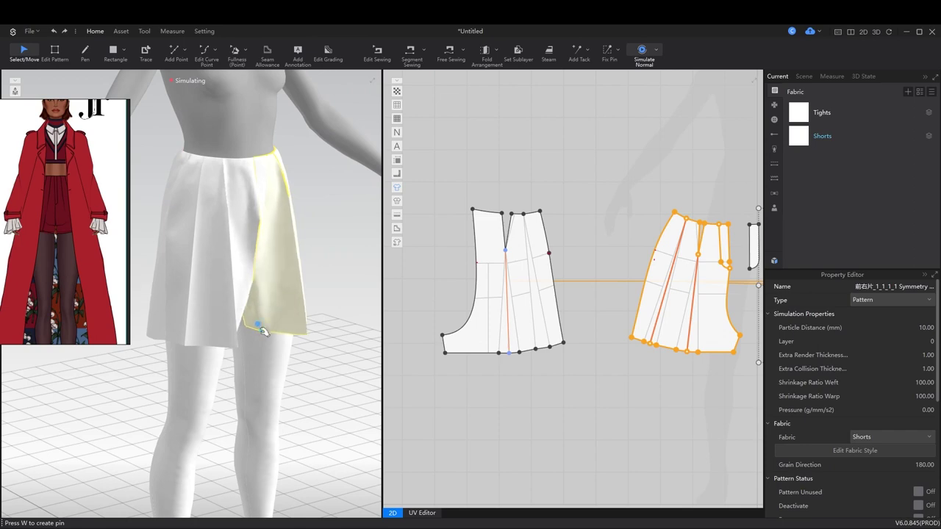
right_drag(262, 332, 231, 380)
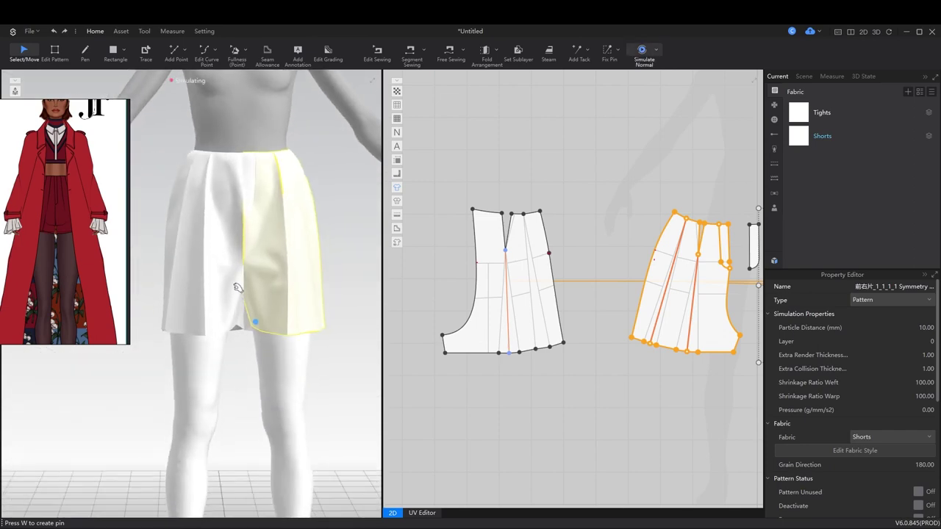
scroll(248, 242, up, 5)
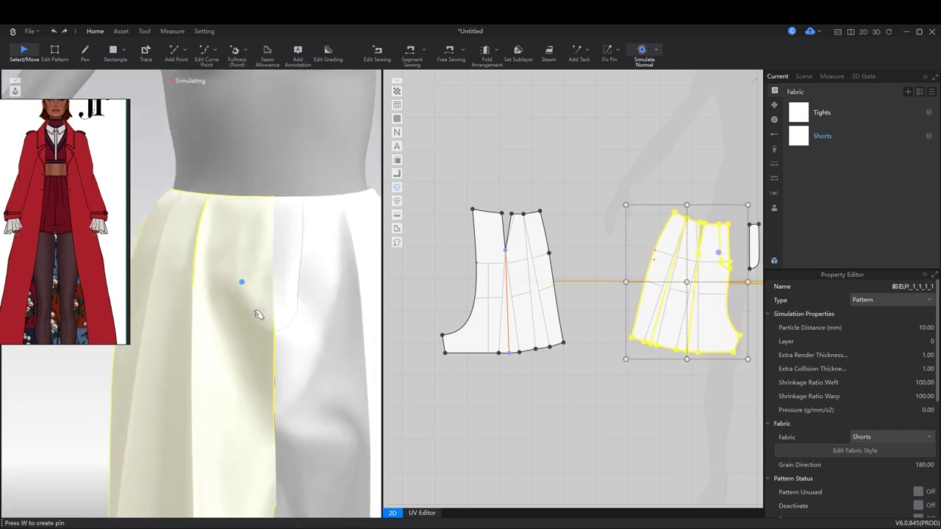
click(294, 296)
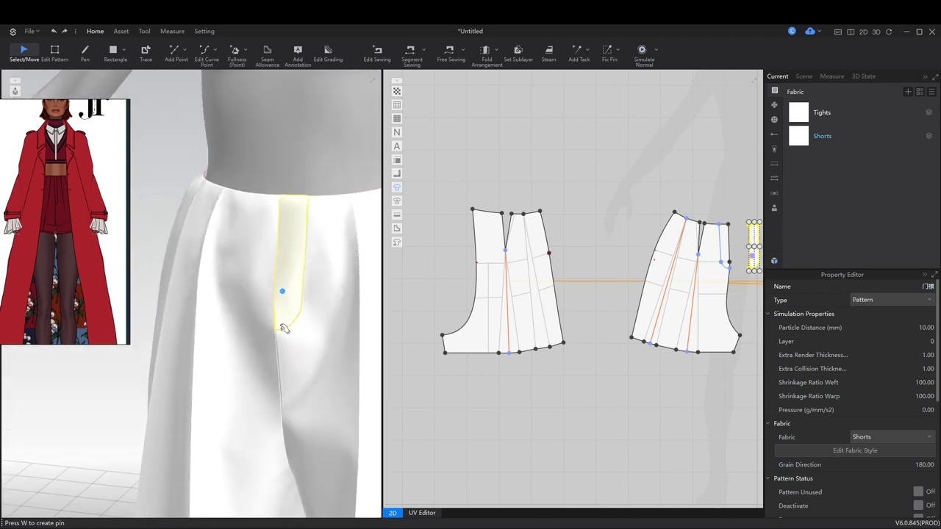
Draw an internal line about 27.7 cm long down the front panel from the waist, between the fly line and the dart
key(h)
scroll(575, 235, up, 3)
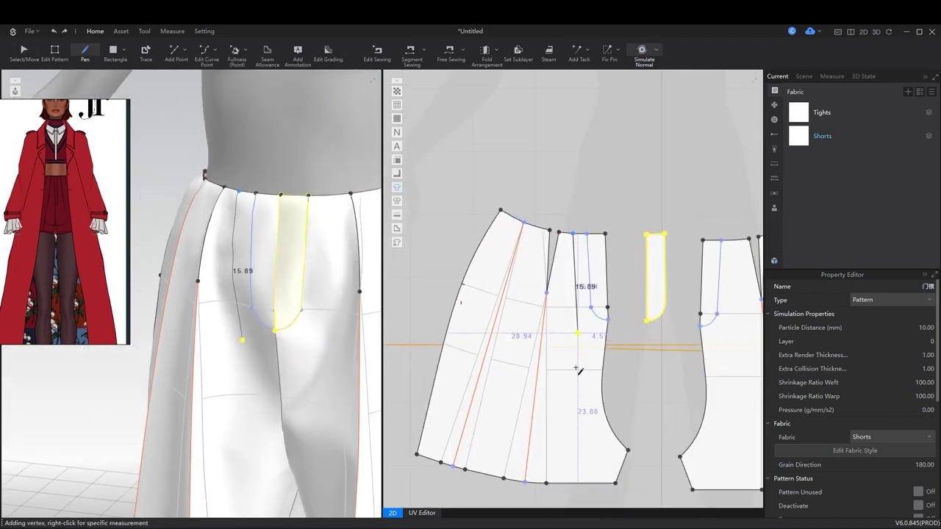
double_click(570, 408)
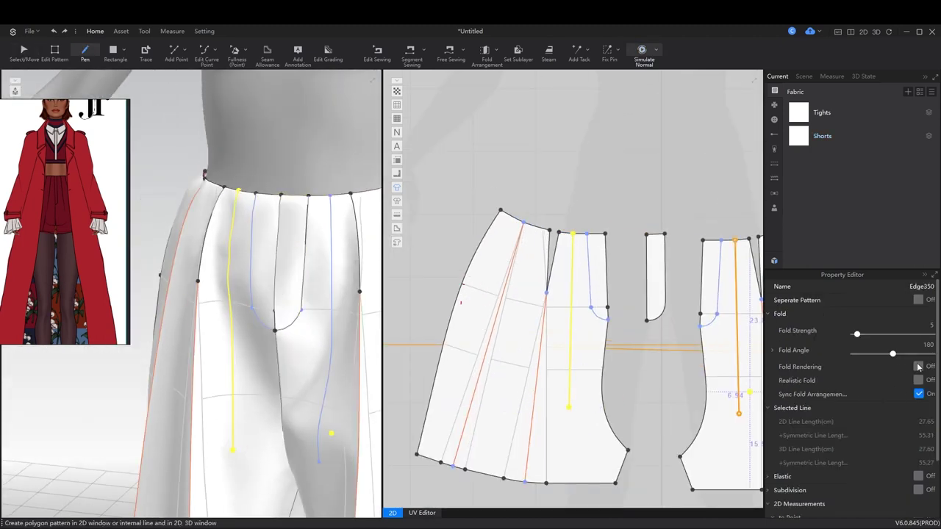
Set the front crease line's fold angle to 90, enable fold rendering and realistic fold, and simulate the shorts
key(a)
key(space)
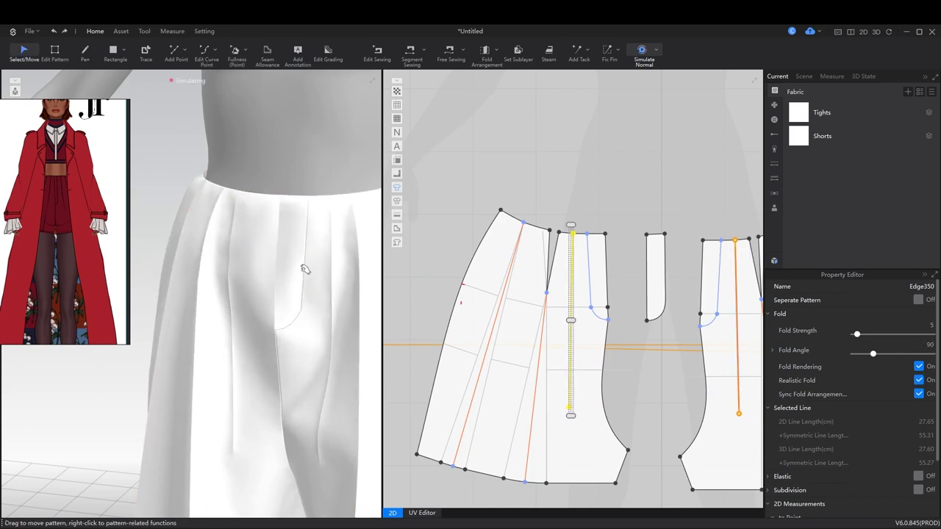
scroll(290, 280, down, 5)
right_drag(313, 312, 356, 289)
key(space)
scroll(632, 273, down, 3)
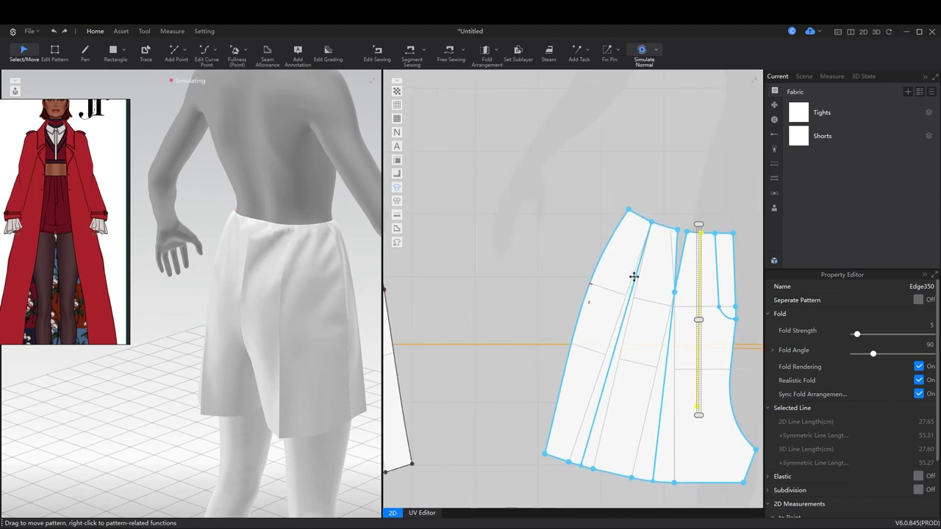
Draw a waist-to-hem internal line on the back pattern, with fold angle 90, fold rendering and realistic fold on, and simulate
scroll(569, 264, up, 5)
key(d)
key(space)
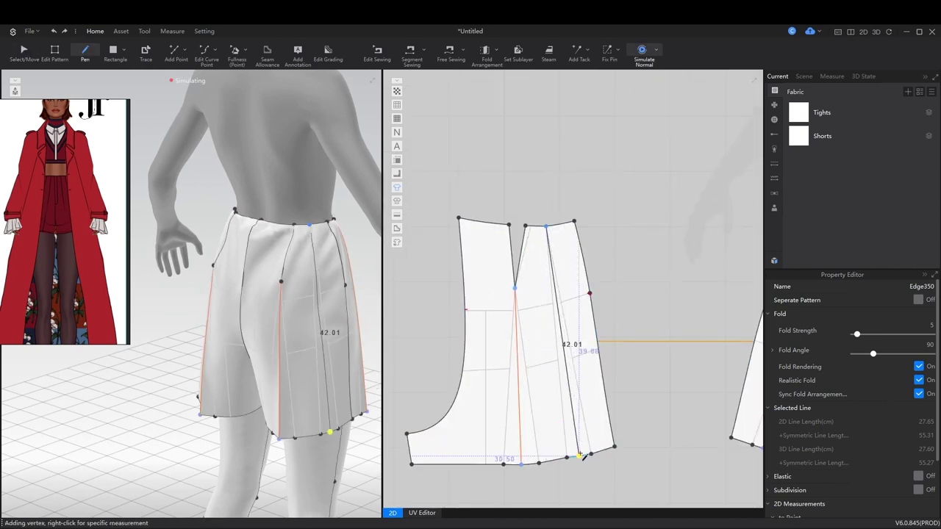
click(579, 456)
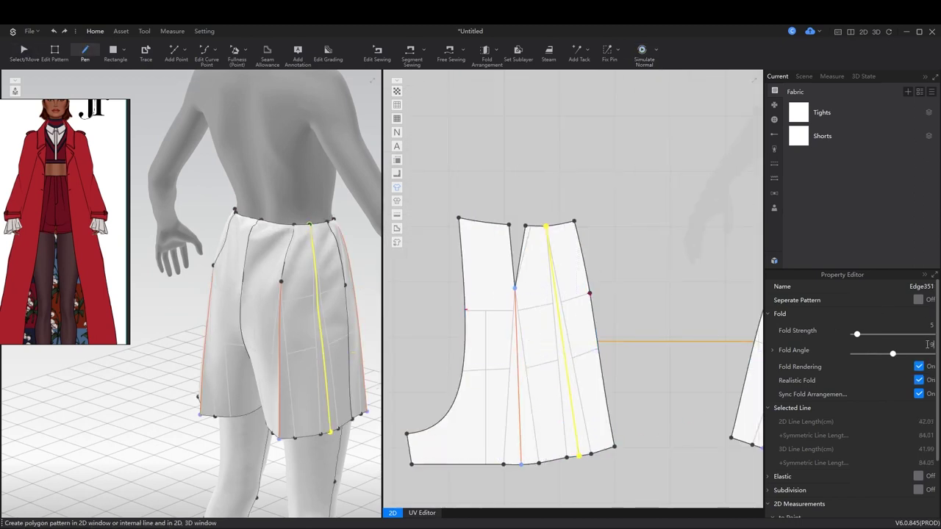
key(a)
key(space)
key(8)
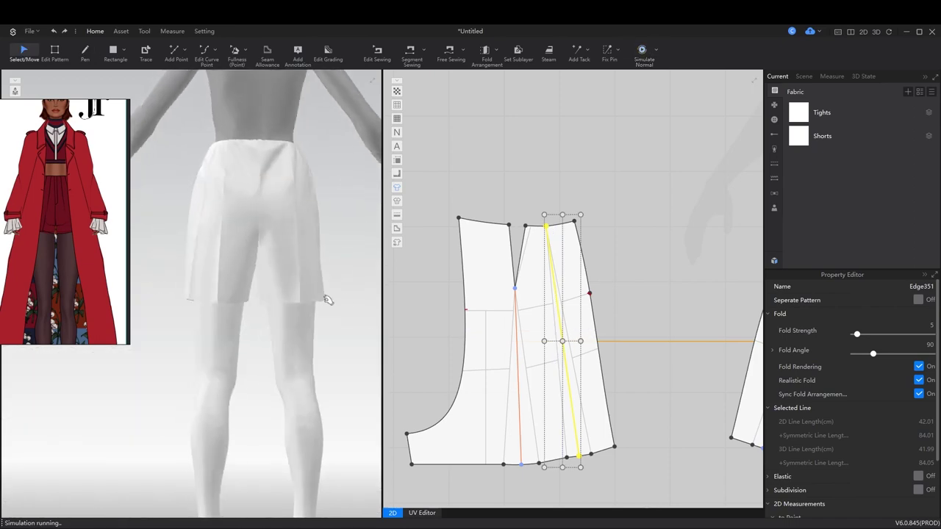
Delete the intermediate points along the back pattern's hem, leaving only its two end corners
key(d)
key(space)
scroll(566, 323, up, 2)
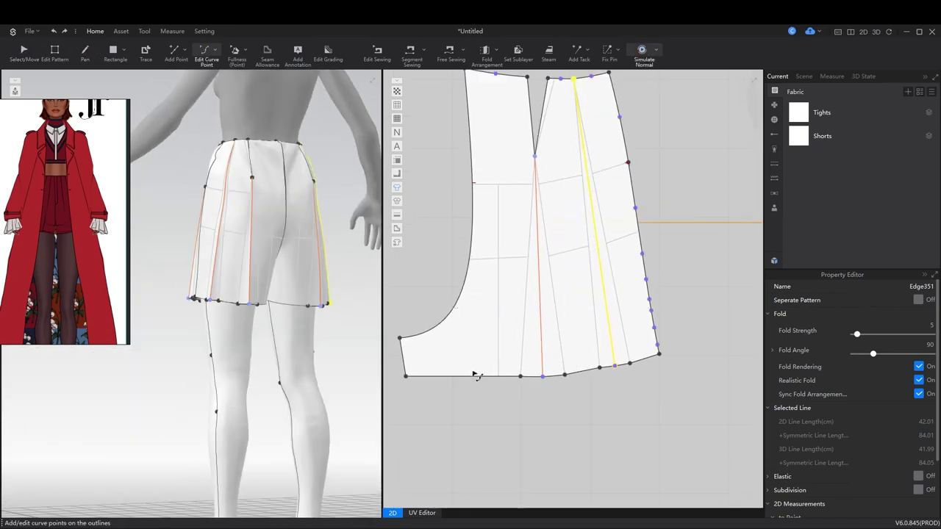
click(520, 376)
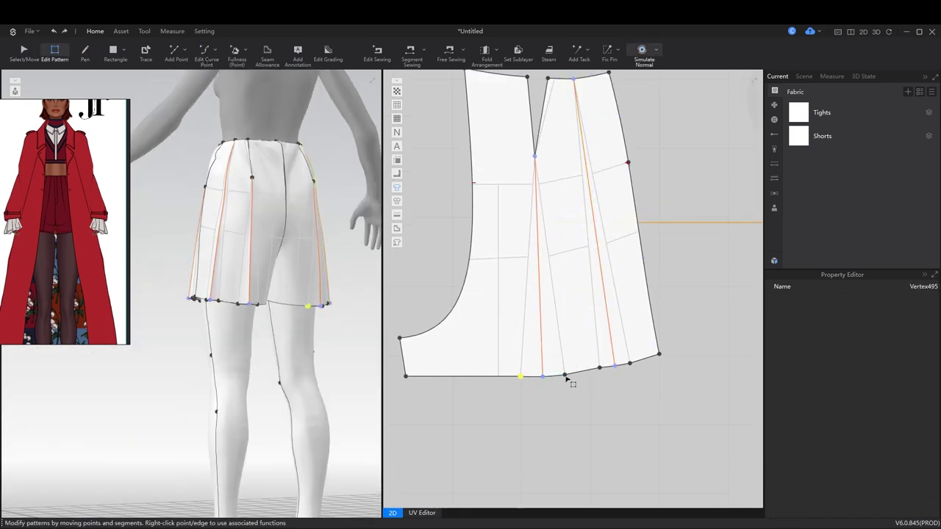
key(Delete)
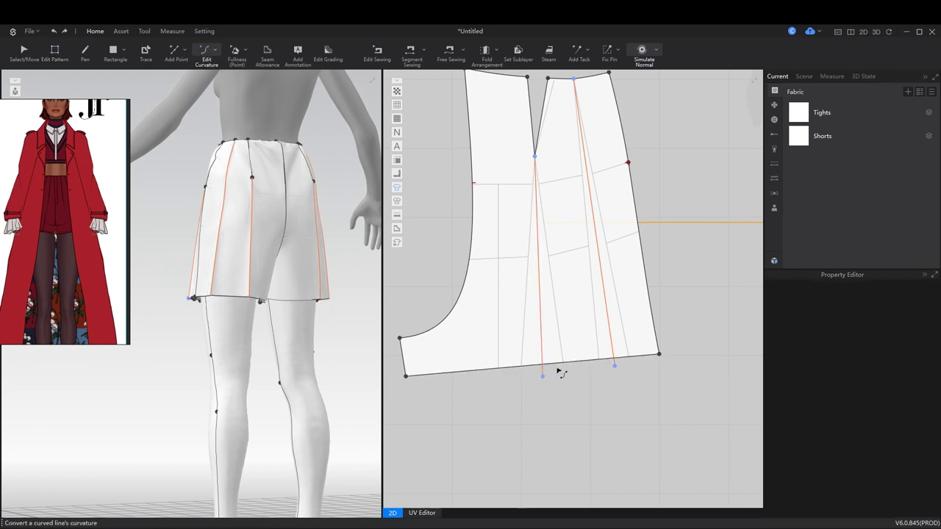
Bend the back pattern's hem into a smooth downward curve and align the ends of both fold lines to it
drag(558, 370, 563, 379)
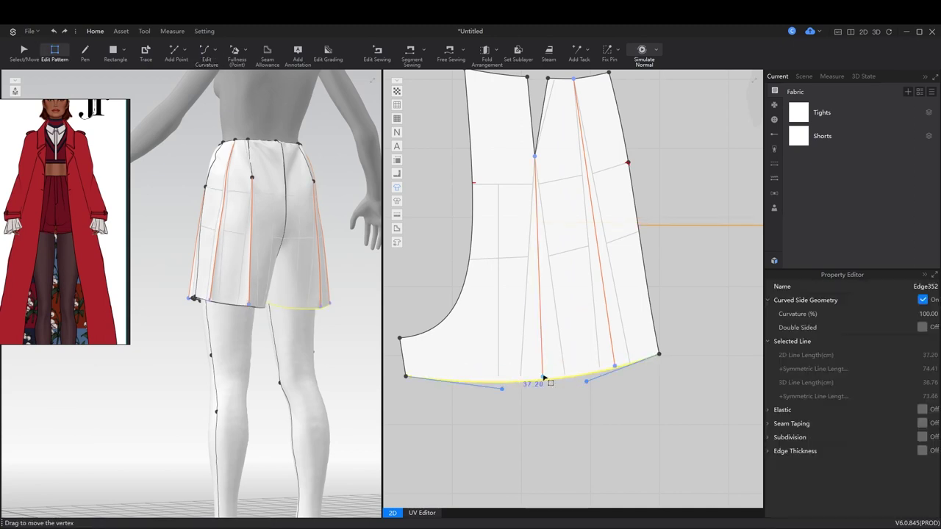
right_click(615, 370)
click(710, 448)
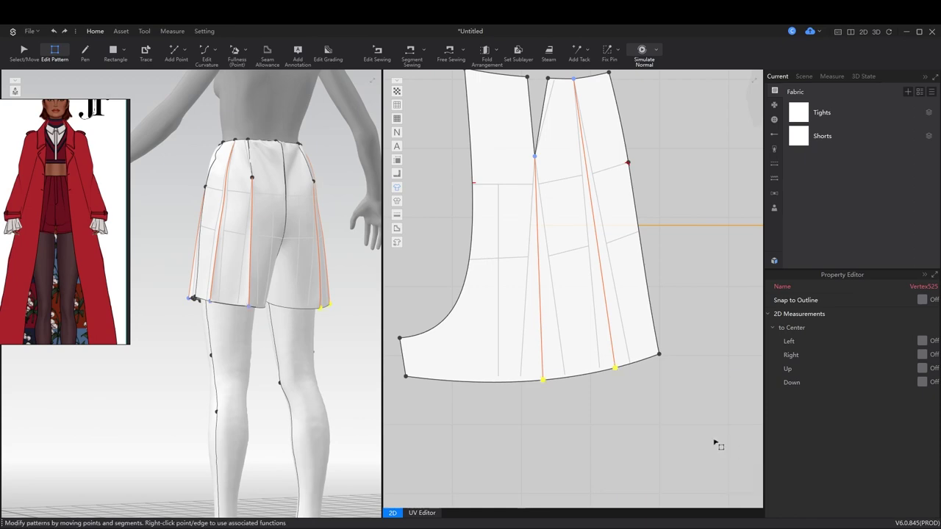
key(space)
Delete the intermediate points along the front pattern's hem, leaving only its two end corners
key(2)
scroll(551, 357, down, 3)
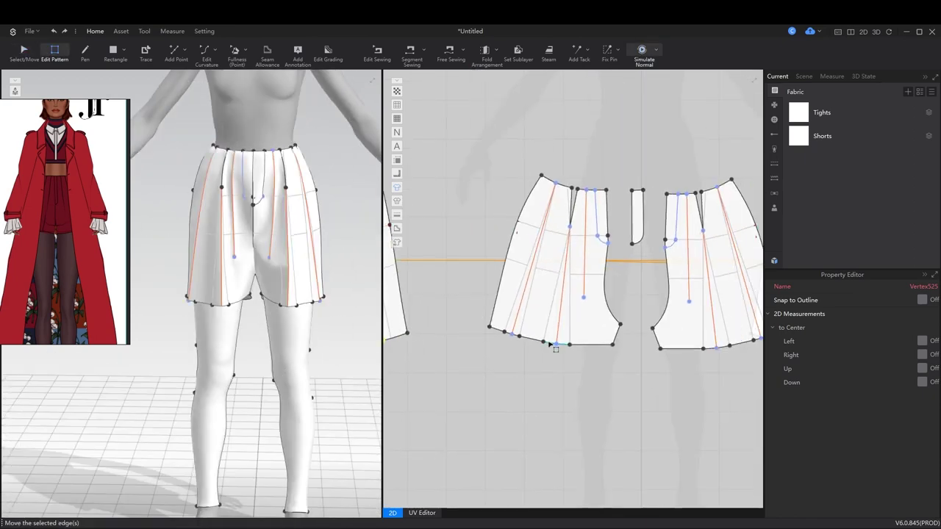
scroll(469, 325, up, 5)
click(469, 325)
key(z)
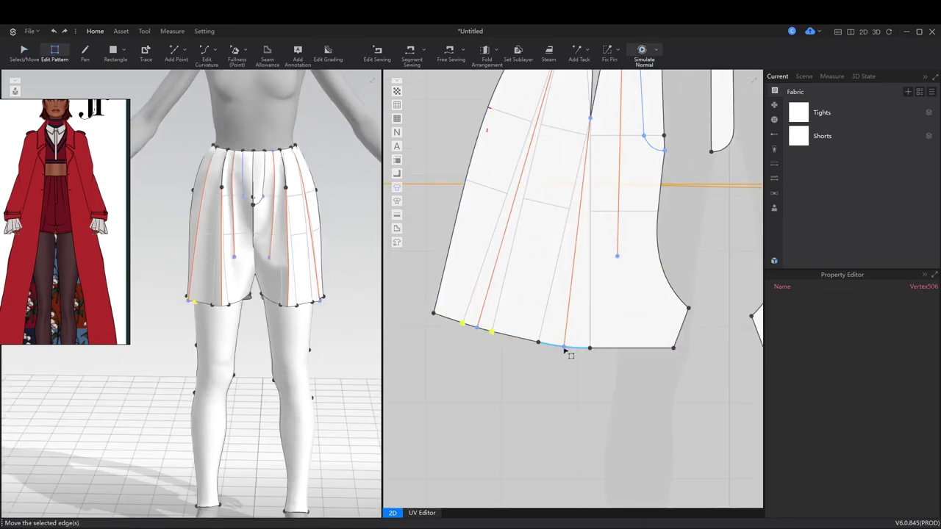
Bend the front pattern's hem into a smooth downward curve and align the ends of its two long fold lines to it
key(c)
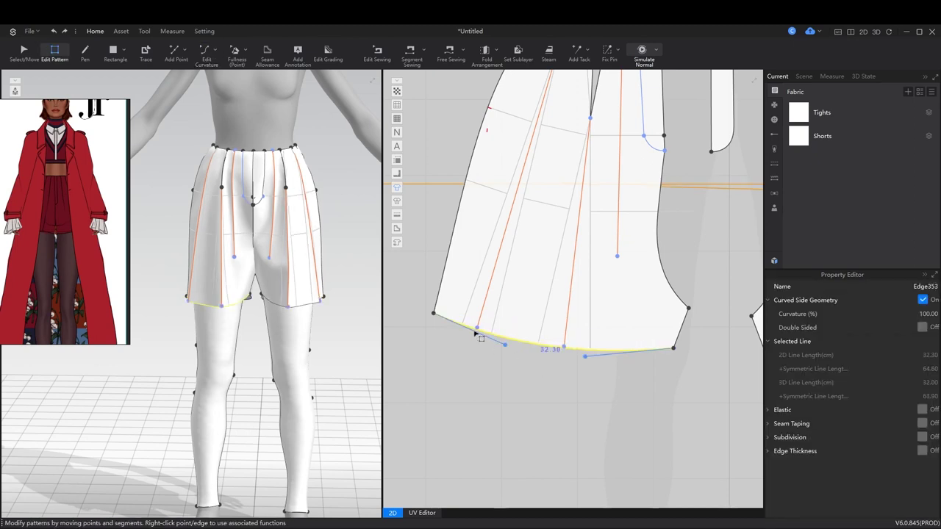
right_click(566, 351)
click(695, 426)
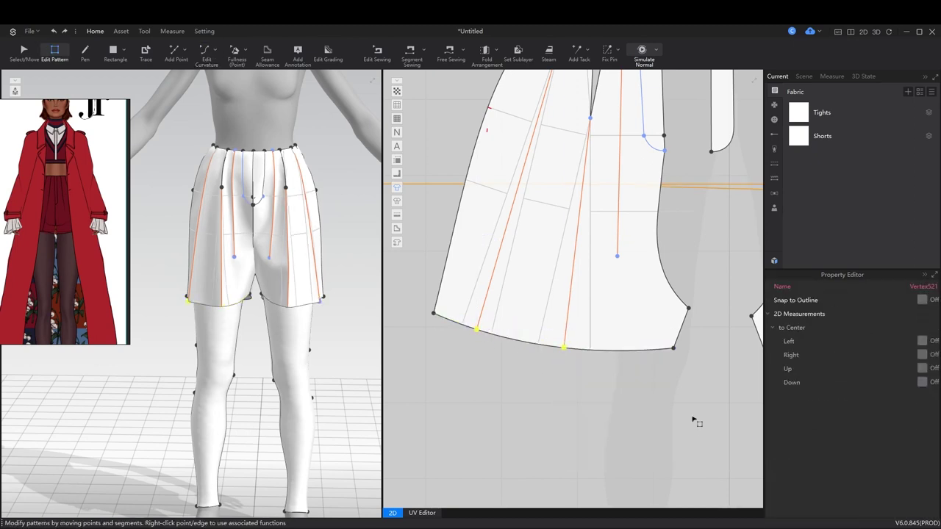
Simulate the shorts with the reshaped hems and tug the fabric to settle it on the avatar
key(a)
right_drag(273, 330, 257, 235)
key(space)
click(230, 292)
scroll(423, 302, down, 5)
Move the back pattern's centre-back waist corner about 1.56 cm inward along the waistline and simulate the shorts
key(z)
scroll(563, 267, up, 8)
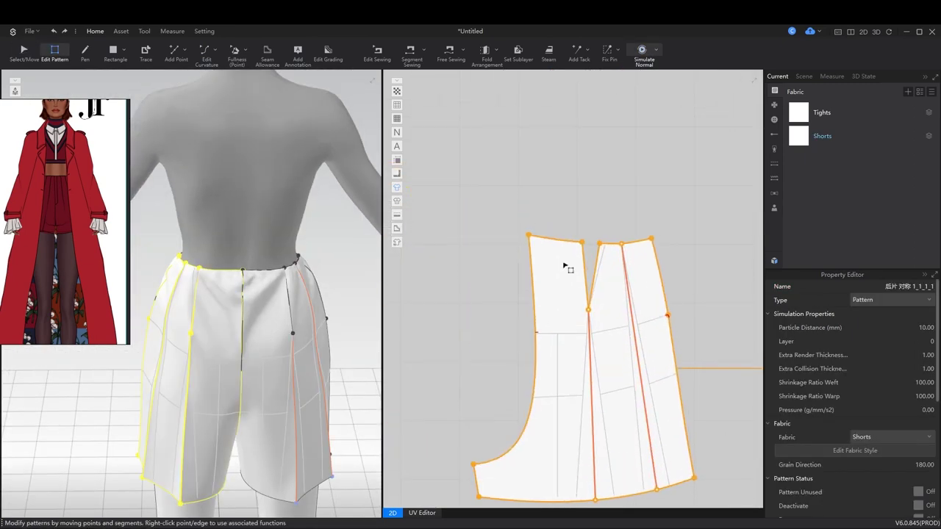
click(517, 215)
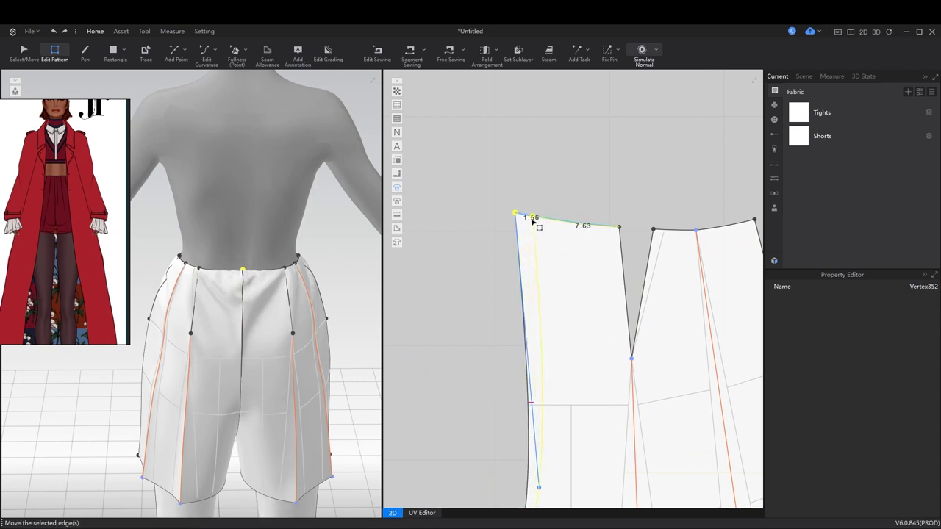
drag(534, 222, 534, 220)
key(a)
click(258, 316)
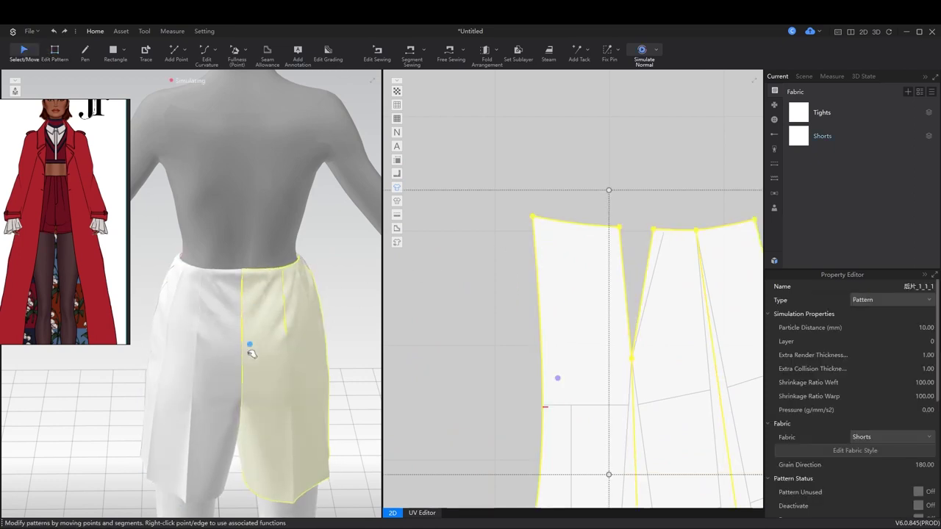
Delete the curve point on the centre-back section of the back pattern's waistline to straighten that edge
click(463, 216)
key(v)
click(570, 254)
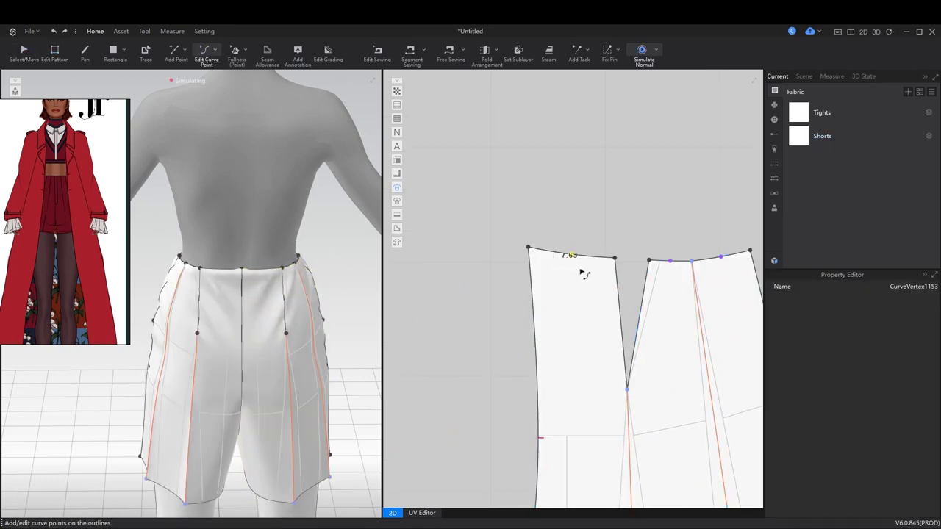
key(Delete)
Lower the back pattern's centre-back waist corner by about 1.01 cm and simulate the shorts
click(529, 248)
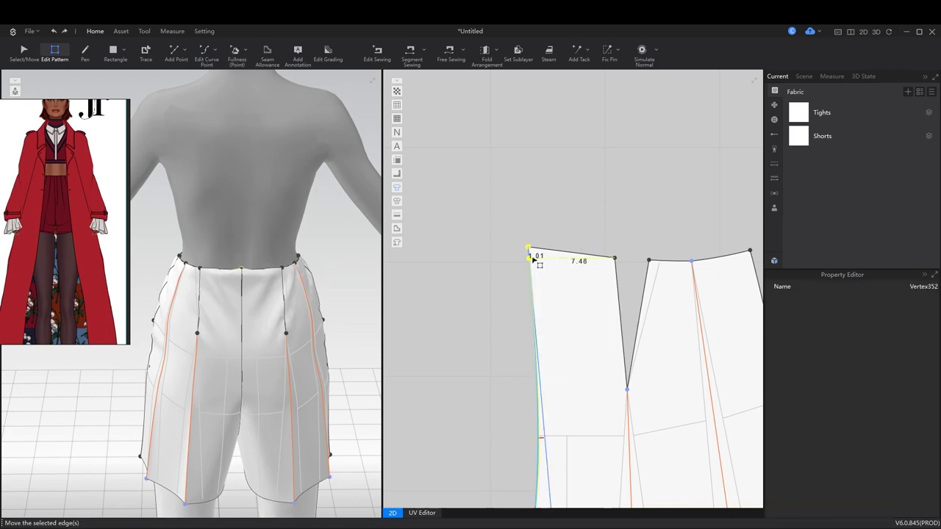
key(q)
click(252, 315)
right_drag(252, 315, 250, 265)
scroll(260, 273, down, 3)
key(w)
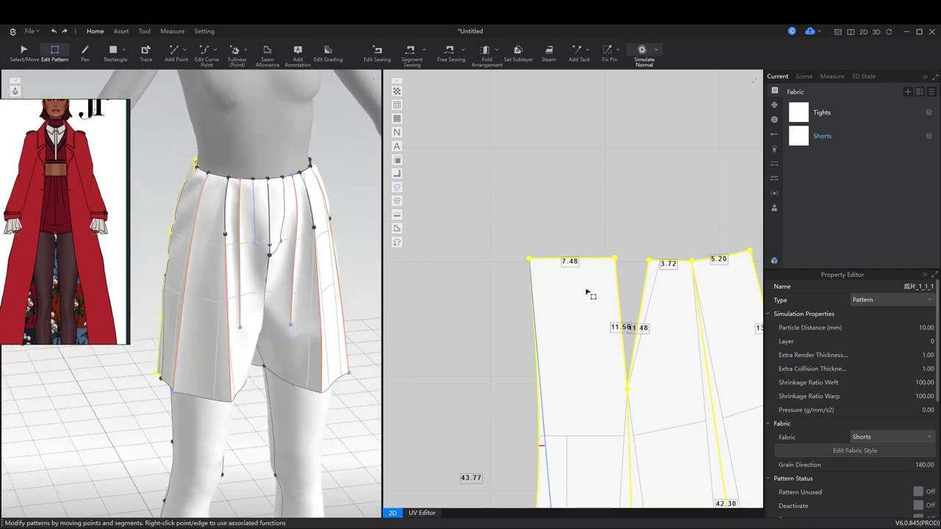
Add fullness to the front pattern by spreading its hem along a slash line from waist to hem, and simulate the shorts
scroll(588, 287, down, 3)
scroll(588, 281, up, 5)
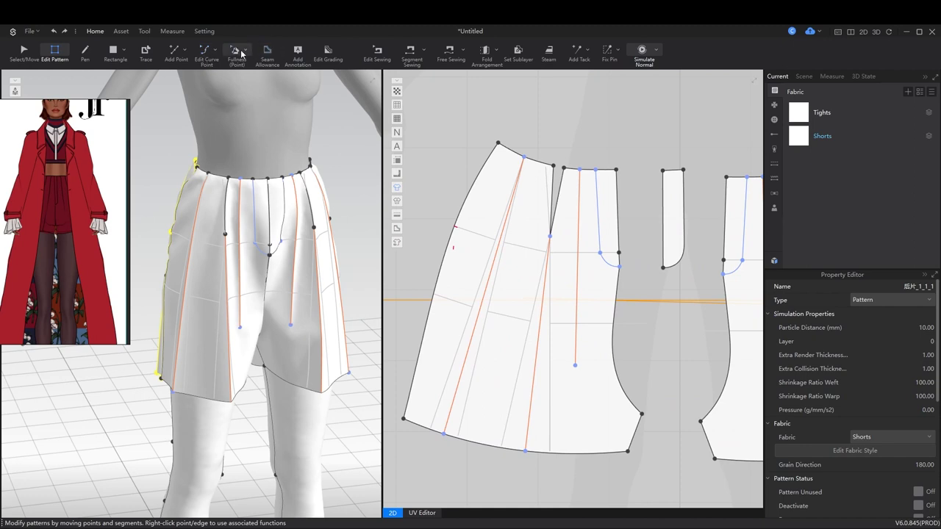
click(540, 164)
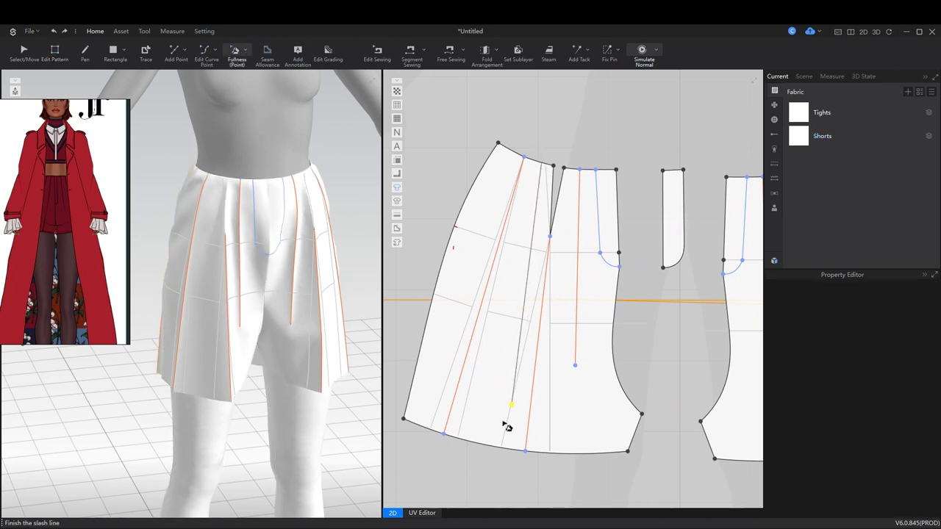
click(451, 441)
key(space)
click(197, 375)
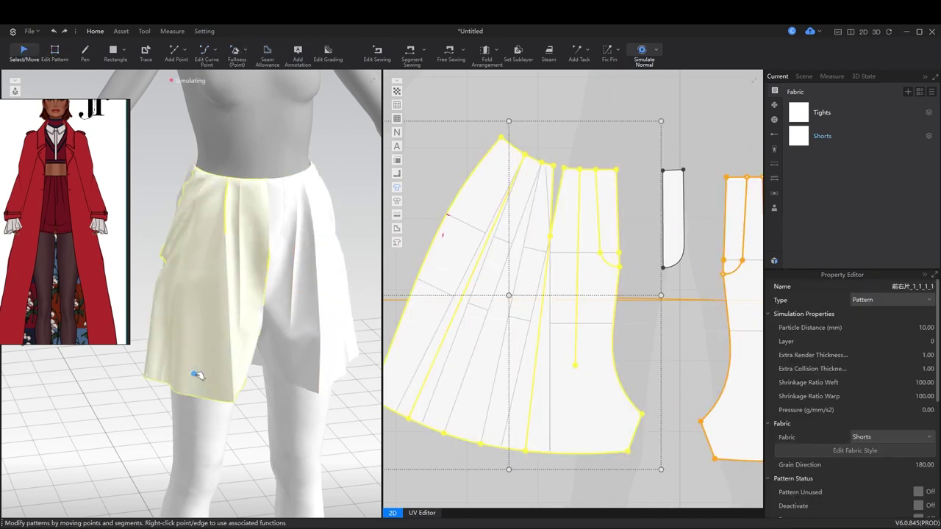
right_drag(164, 370, 319, 353)
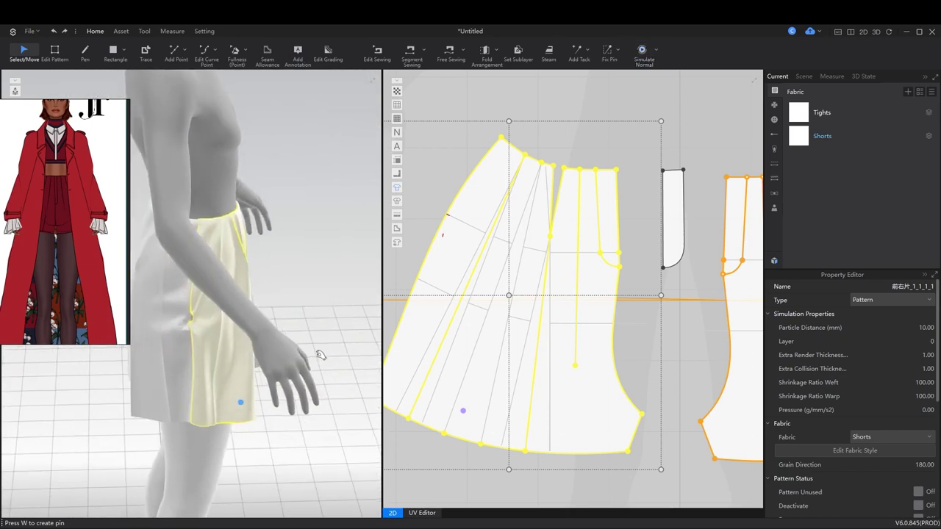
right_drag(208, 355, 125, 365)
Set the Shorts fabric's physical property preset to Cotton_Single_Jacquard
click(822, 136)
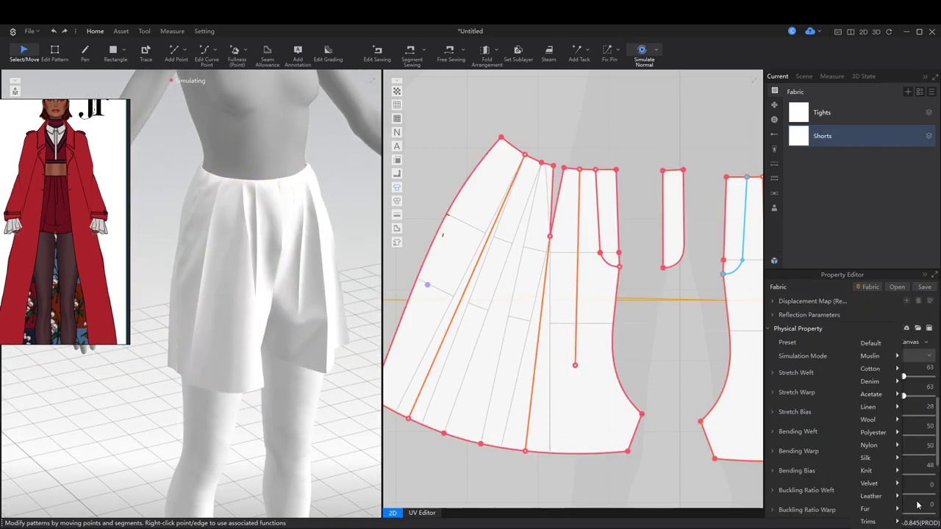
mouse_move(871, 385)
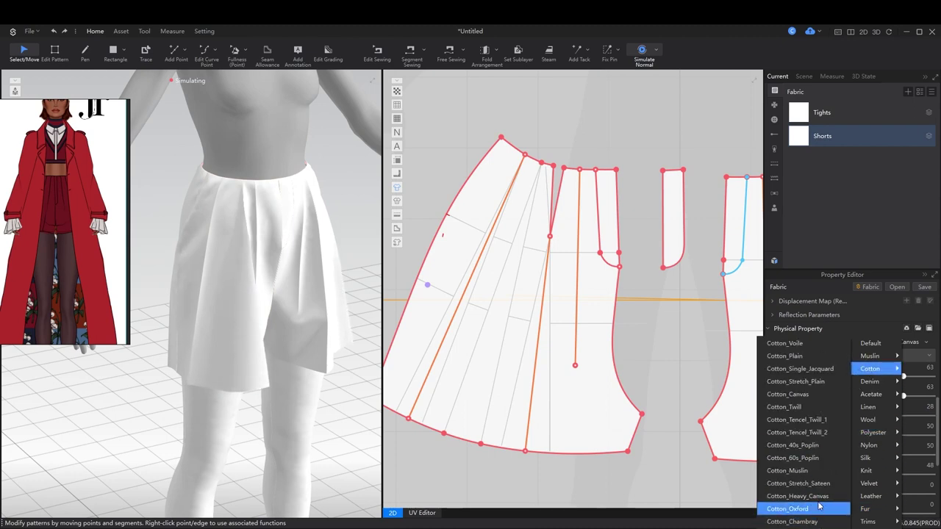
click(822, 369)
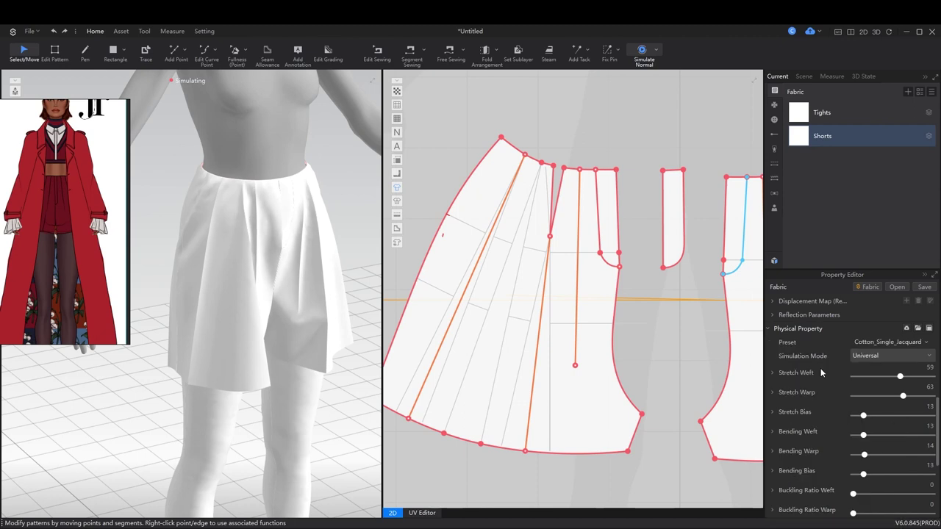
Set the Shorts fabric's physical property preset to Polyester_Stretch_Drepde_Chine
click(893, 342)
mouse_move(887, 434)
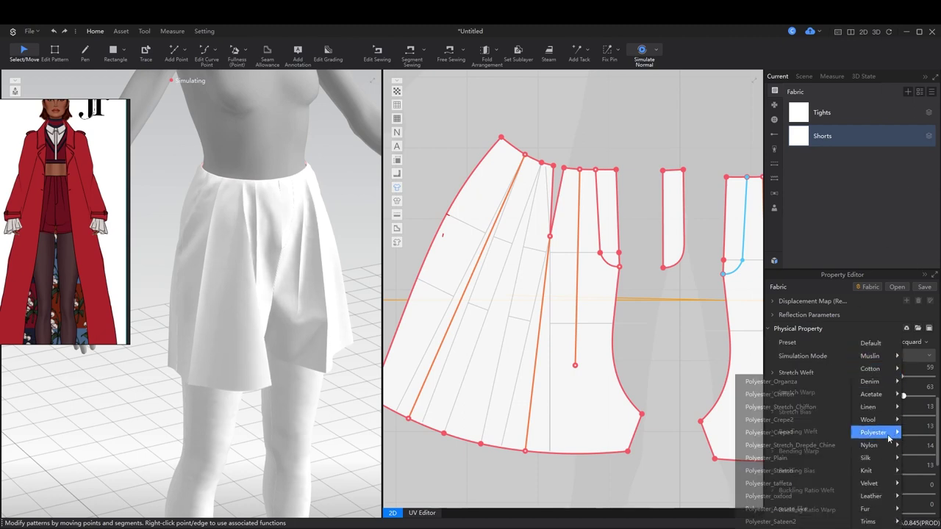
click(810, 446)
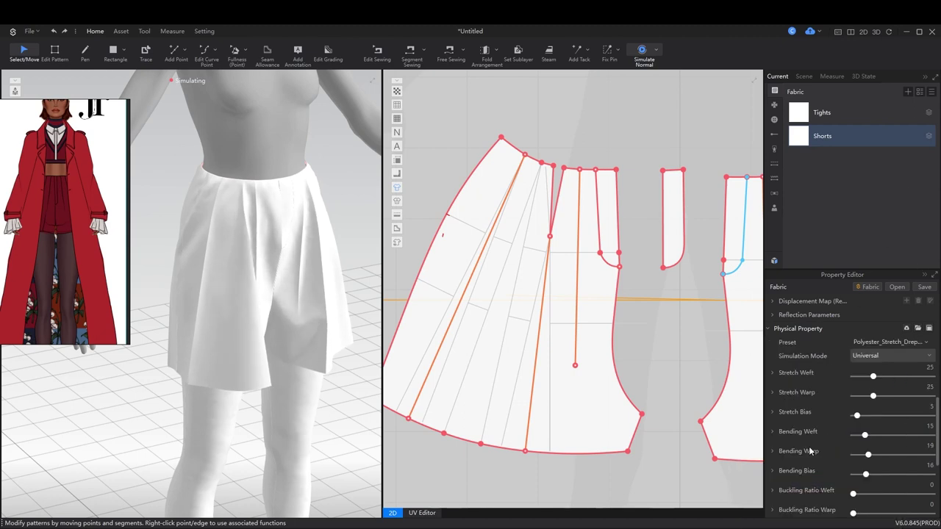
scroll(304, 405, up, 3)
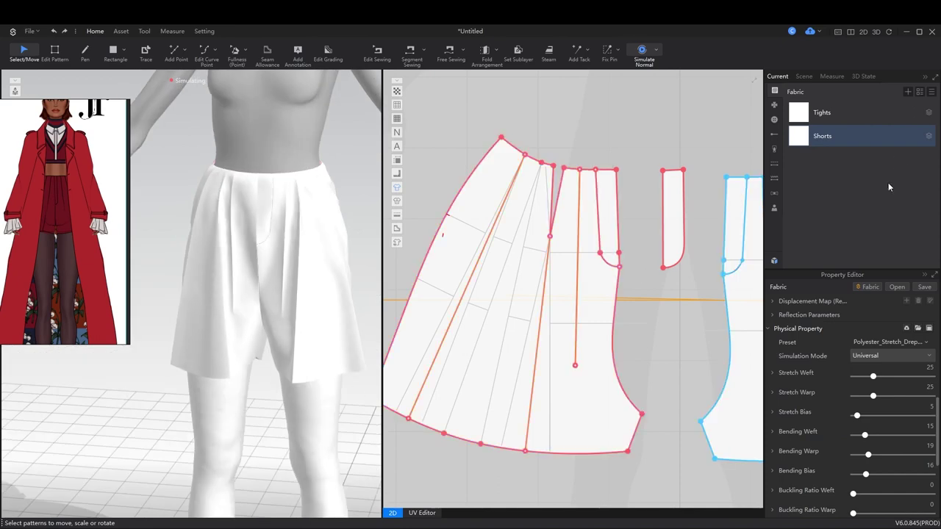
Change the Shorts fabric's color to Gray 1 and tug the back of the shorts to adjust the drape
scroll(877, 316, up, 5)
click(916, 369)
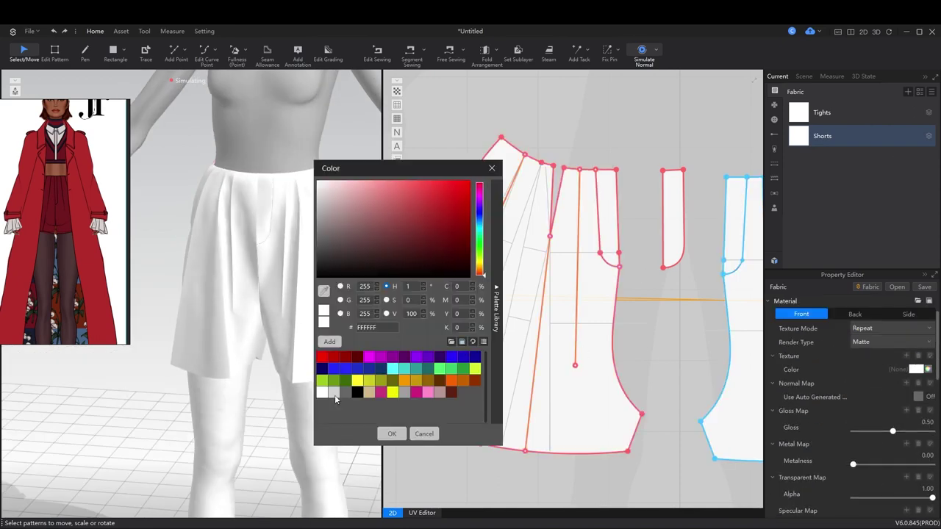
click(333, 393)
click(392, 434)
right_drag(311, 410, 414, 419)
click(324, 384)
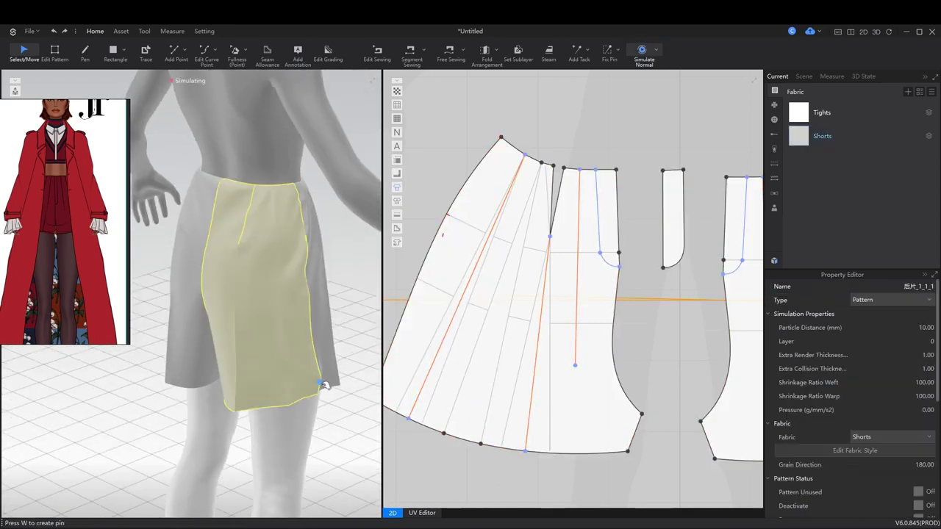
Set the Shorts fabric's physical property preset to Cotton_Chambray
click(816, 137)
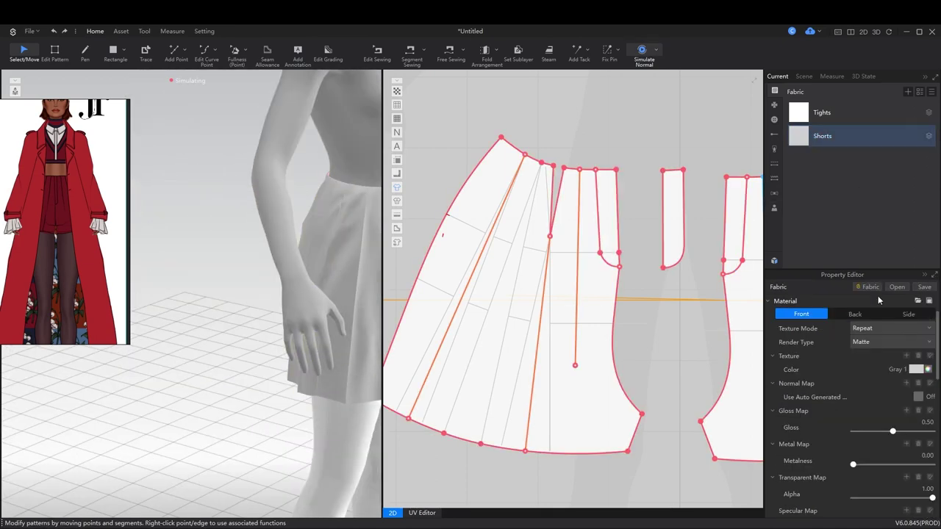
scroll(911, 393, down, 5)
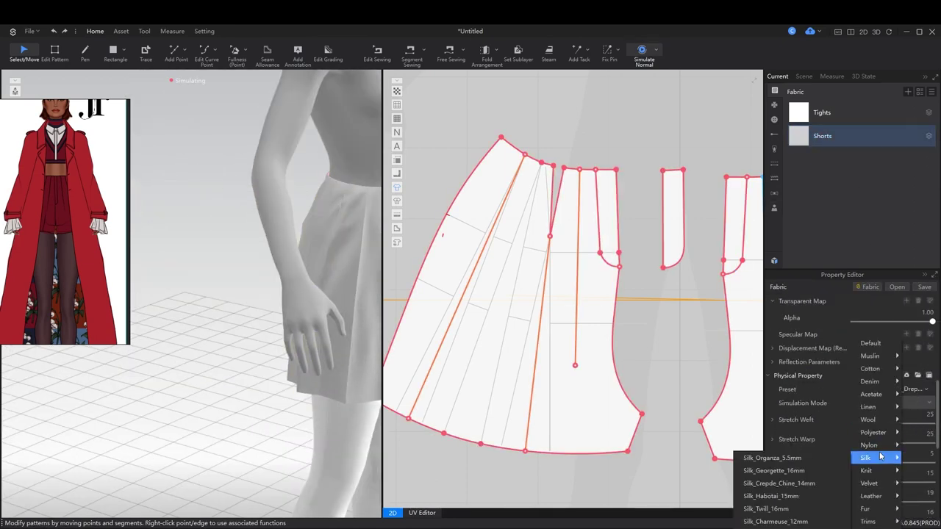
mouse_move(883, 374)
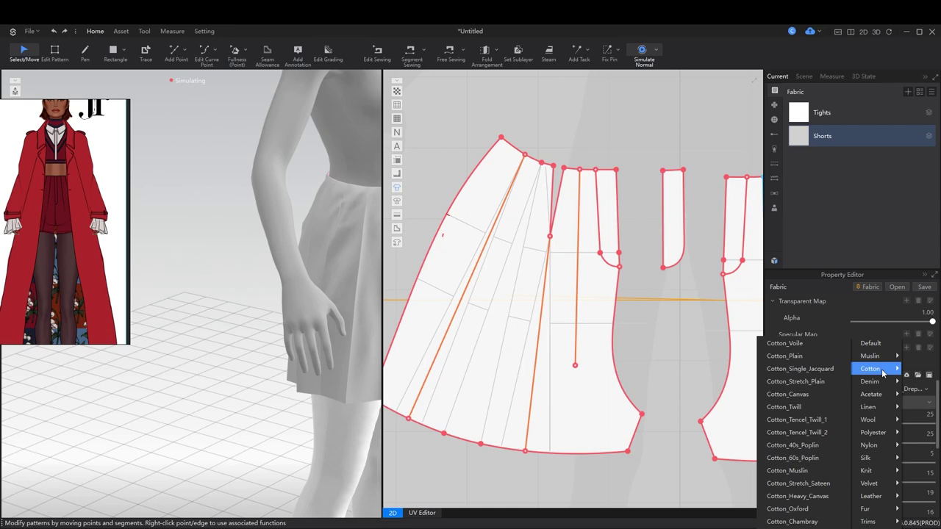
click(792, 521)
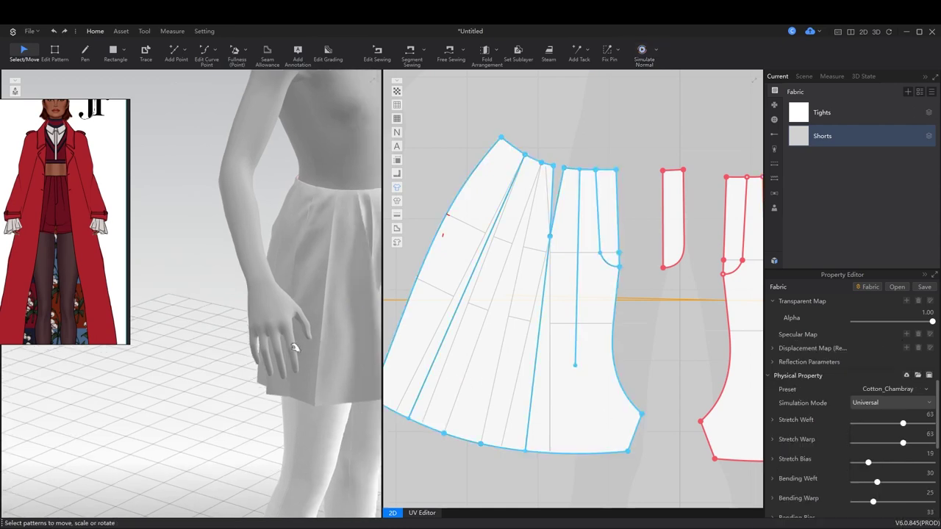
Tug the front of the simulated shorts and draw an internal line about 31 cm long from the front pattern's waist toward the hem
click(225, 391)
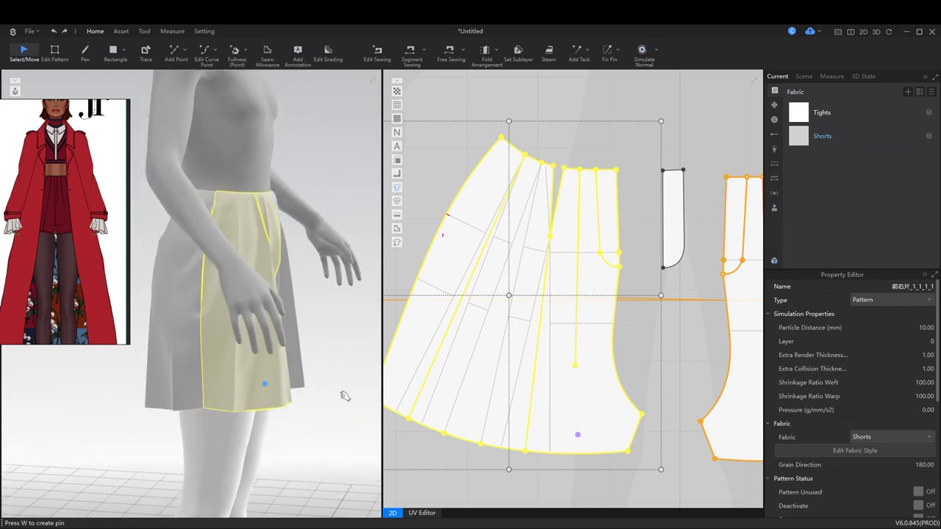
key(space)
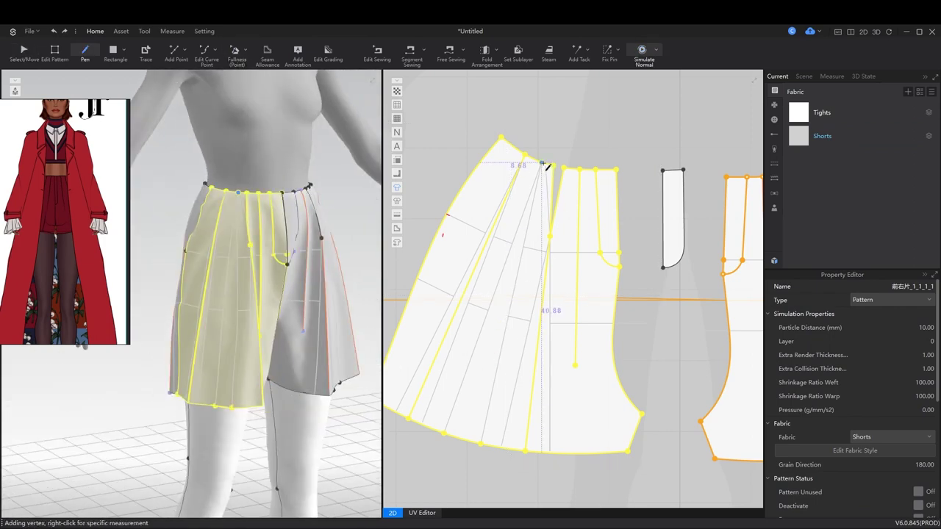
double_click(483, 374)
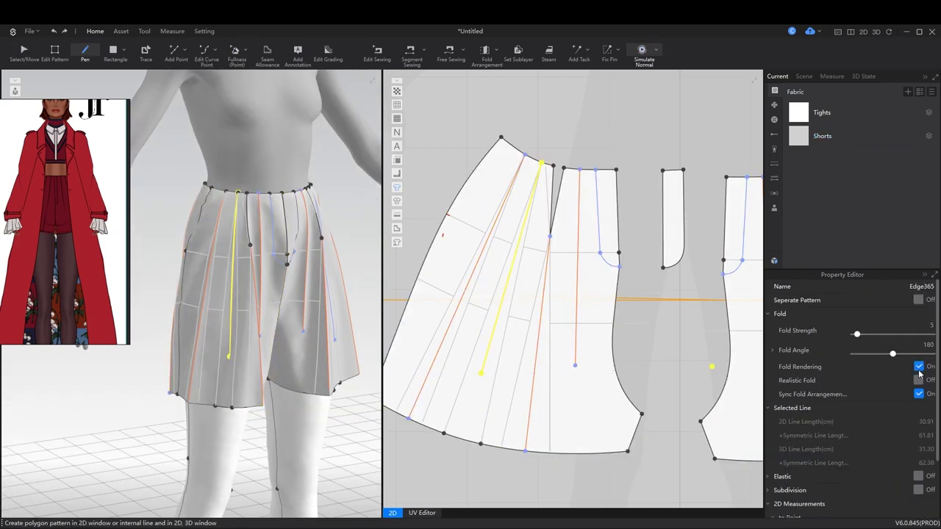
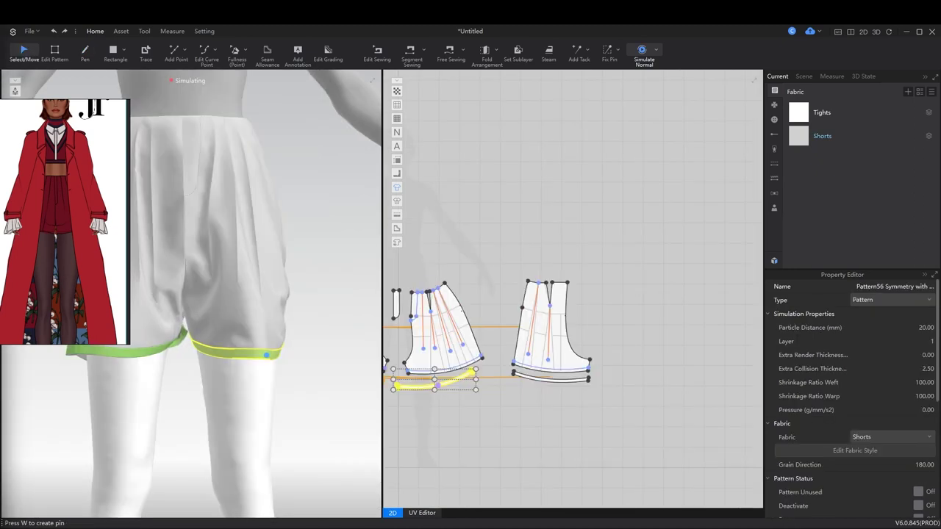
Pull the shorts' hem down on the avatar's left leg while simulating
drag(308, 339, 335, 399)
drag(306, 361, 310, 383)
key(2)
Set the Shorts fabric's physical property preset to Wool_costumetweed_2 and simulate the shorts
click(822, 136)
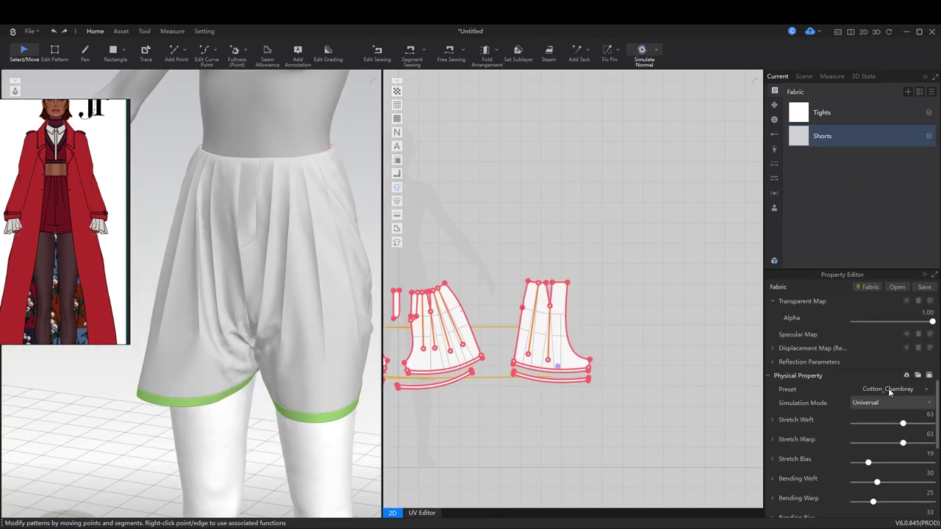
click(893, 389)
mouse_move(872, 420)
click(799, 514)
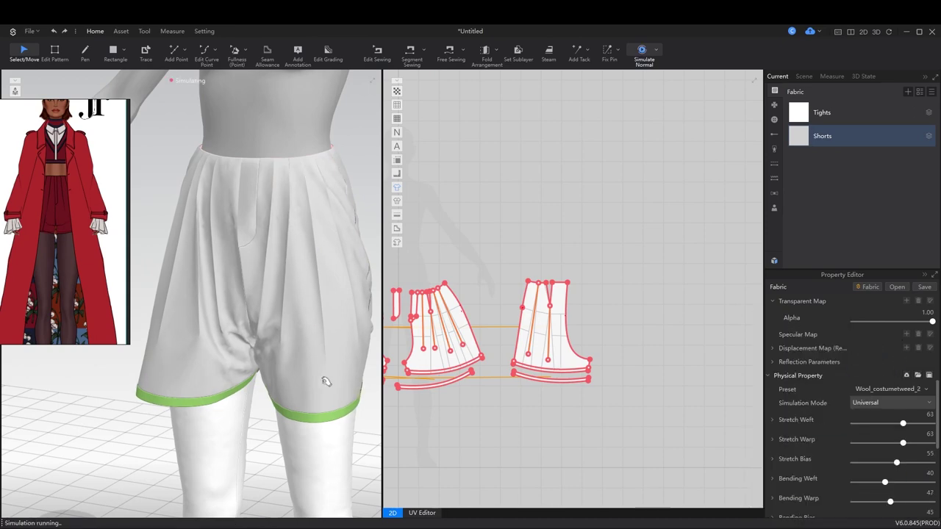
key(space)
Tug the back and front leg hems of the simulated shorts to straighten the drape
scroll(300, 381, down, 2)
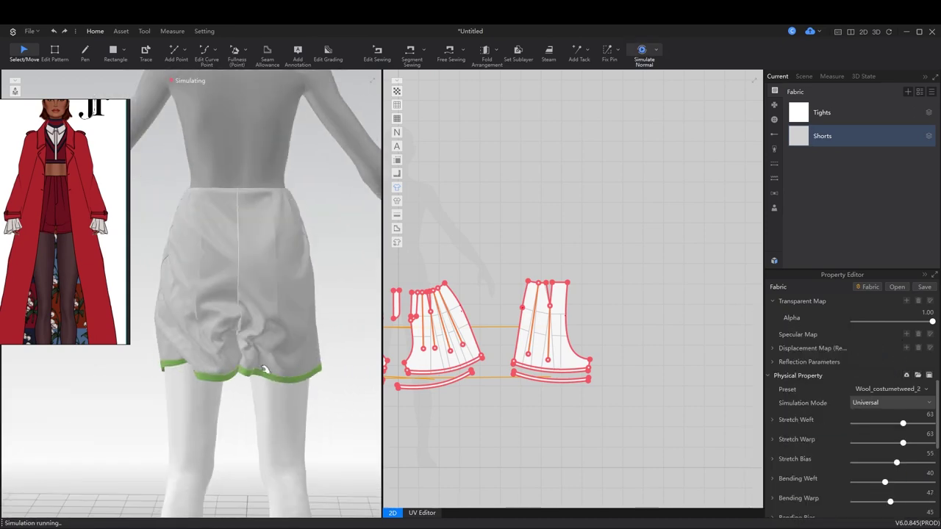
click(299, 372)
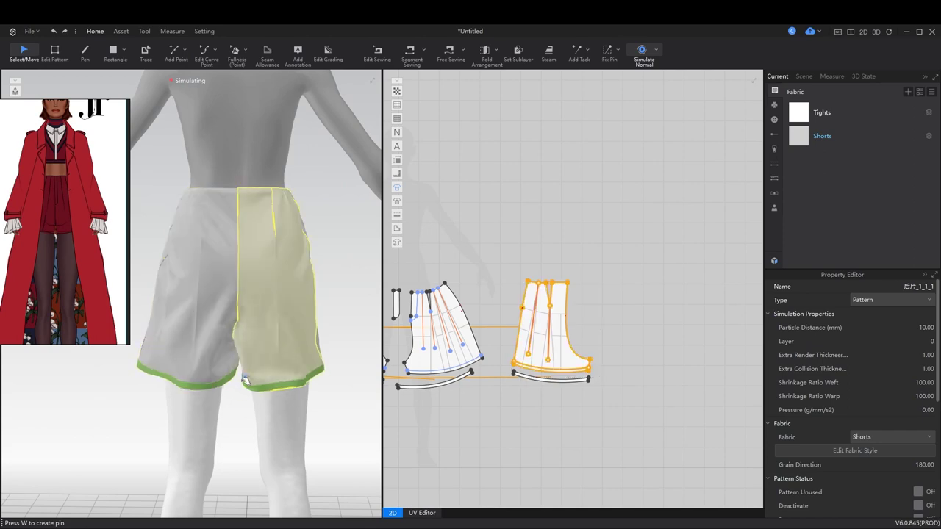
right_drag(253, 254, 236, 353)
click(243, 377)
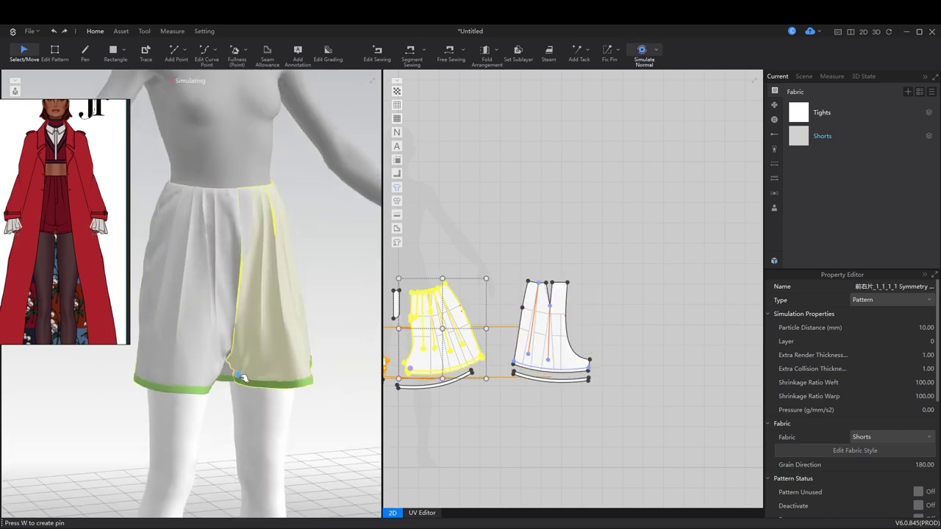
right_drag(250, 386, 361, 395)
Sew the short ends of the front and back hem bands together at the side seam and inseam, and simulate the shorts
key(n)
scroll(505, 305, up, 3)
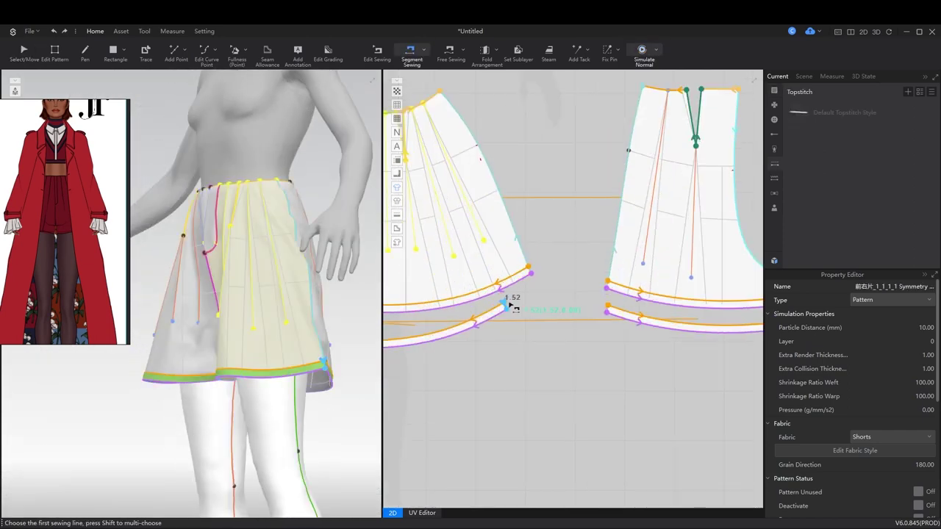
scroll(506, 316, down, 3)
scroll(506, 316, up, 6)
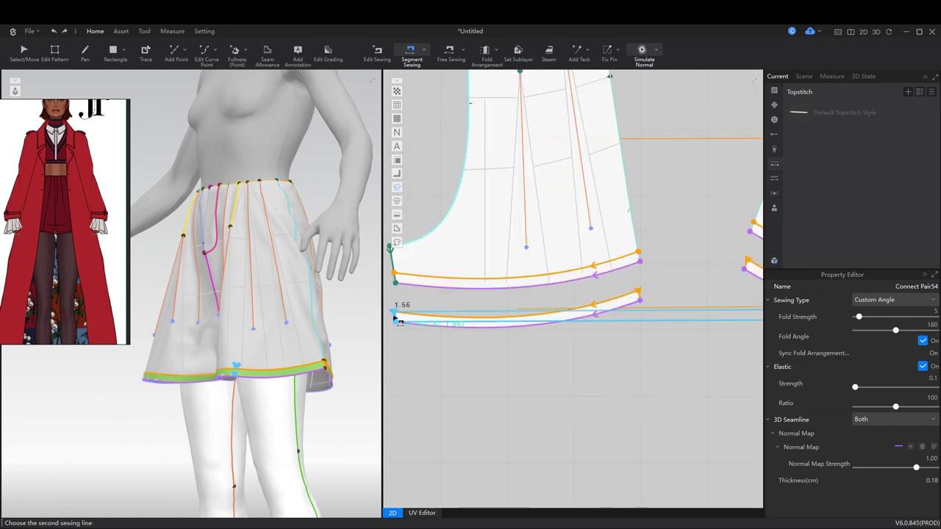
right_drag(352, 353, 294, 338)
key(Escape)
key(space)
scroll(277, 301, down, 3)
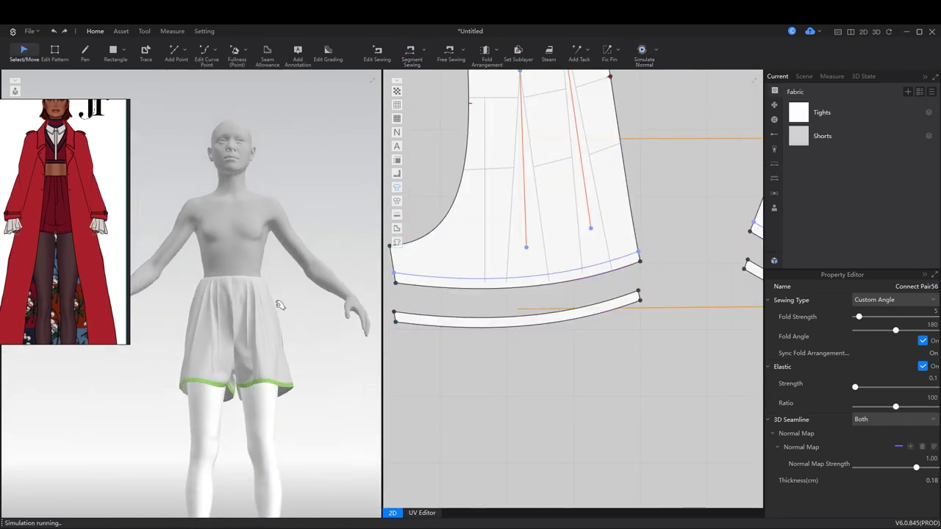
Load the Women_Shirt garment from the resource library with the Add load type so the shorts are kept
right_drag(277, 301, 381, 337)
click(580, 269)
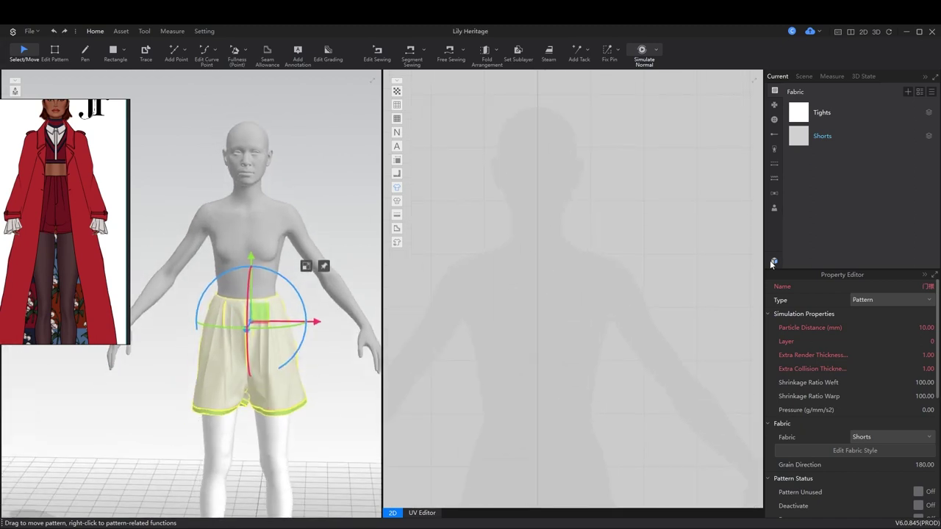
click(773, 262)
double_click(471, 176)
click(474, 243)
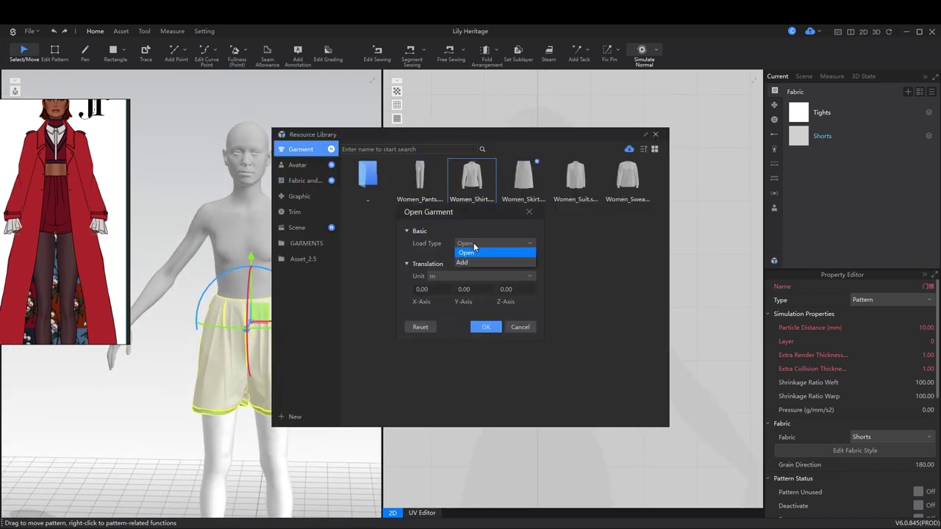
click(485, 327)
Move the shirt's sleeve and cuff patterns below the bodice pieces and deactivate them
right_drag(331, 225, 215, 327)
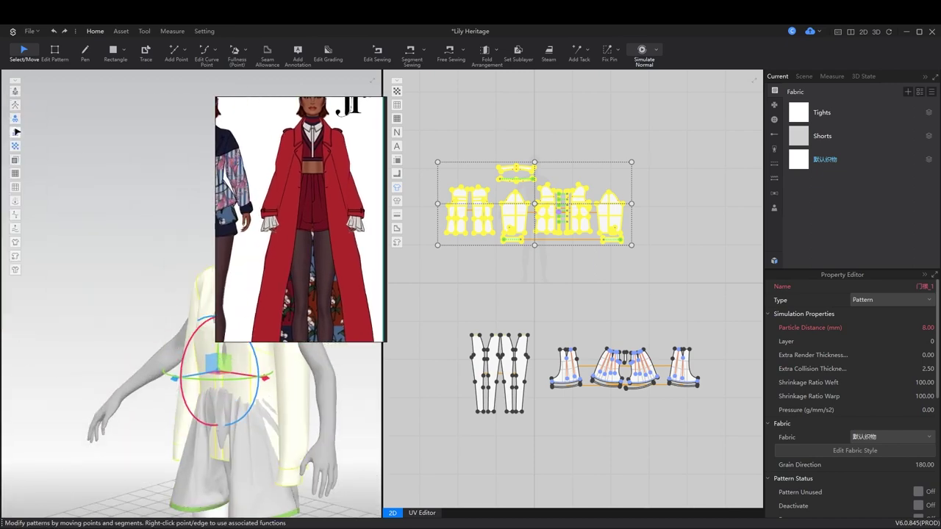
scroll(486, 271, up, 5)
drag(464, 137, 547, 277)
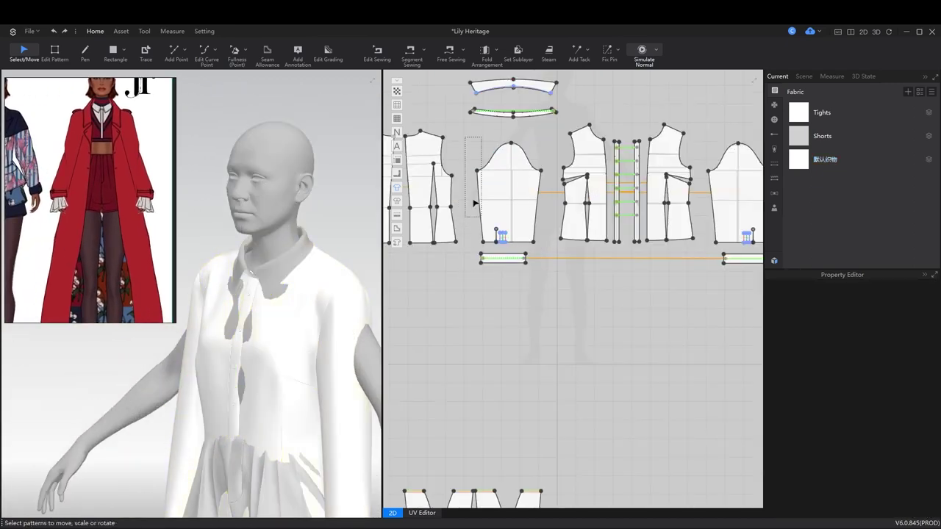
scroll(514, 294, down, 5)
click(605, 290)
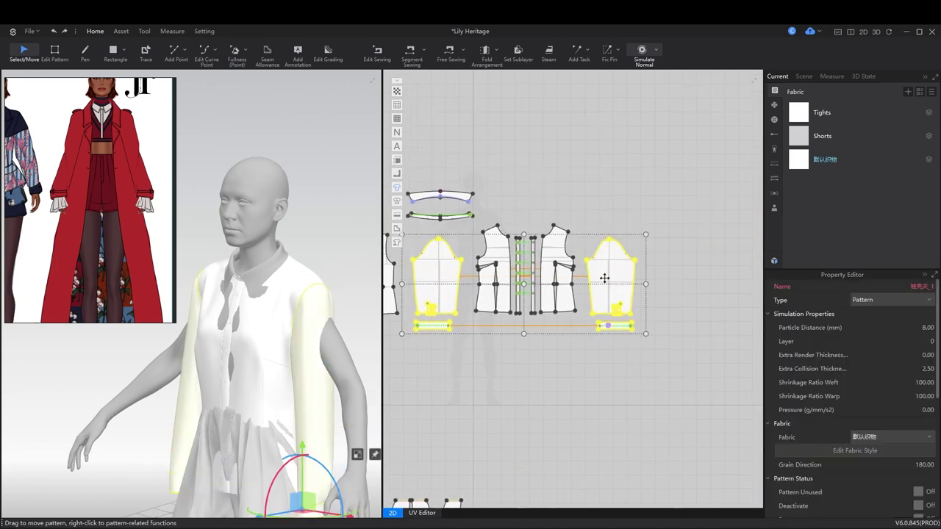
right_click(307, 400)
click(346, 154)
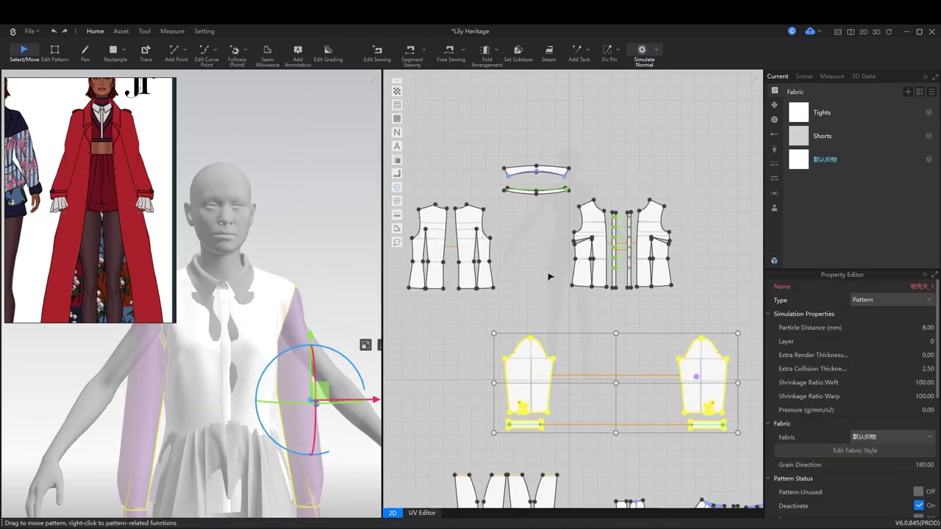
Move the front bodice's waist dart tip down to the waistline and delete the dart's two waist points
scroll(603, 235, up, 5)
key(z)
click(559, 339)
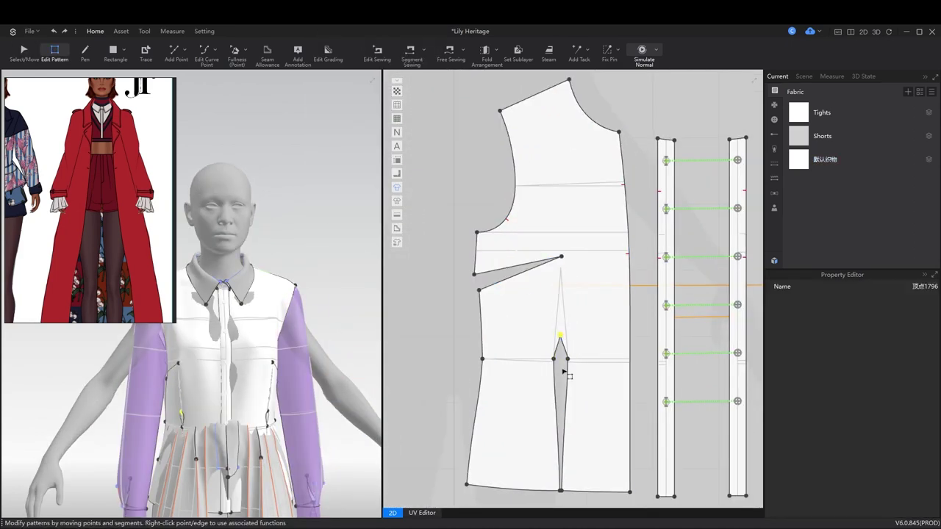
drag(560, 335, 562, 357)
scroll(562, 358, up, 5)
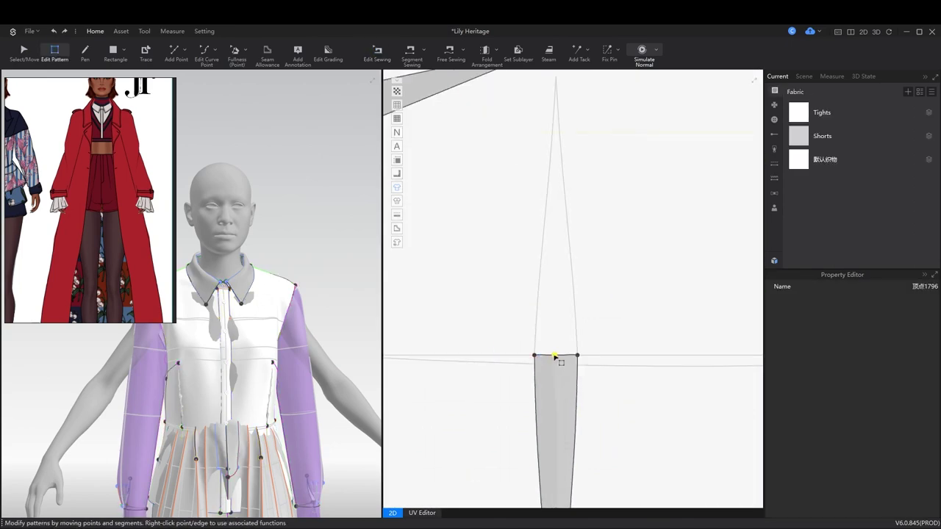
click(578, 364)
Move the front waist dart's remaining tip to the hem and delete it to close the dart
scroll(571, 315, down, 3)
scroll(549, 479, up, 3)
click(549, 479)
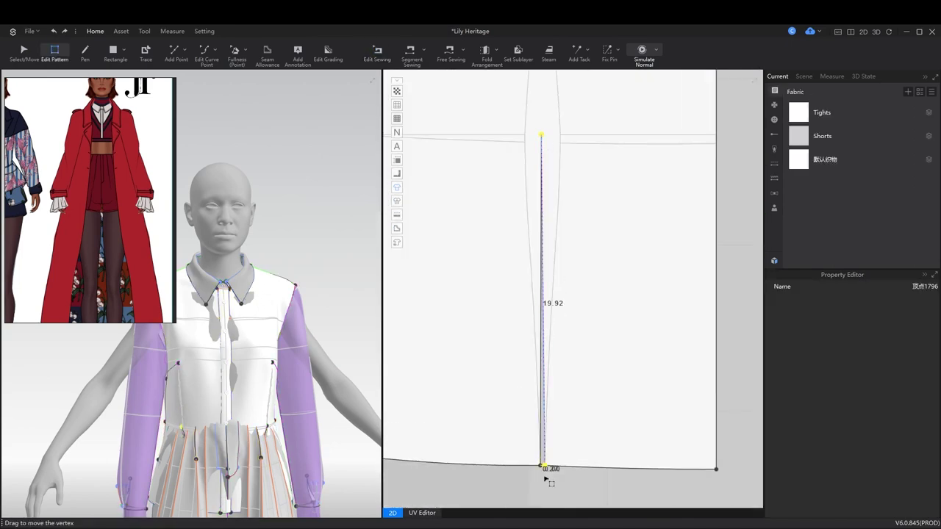
scroll(549, 468, up, 1)
scroll(548, 468, up, 3)
scroll(539, 411, down, 8)
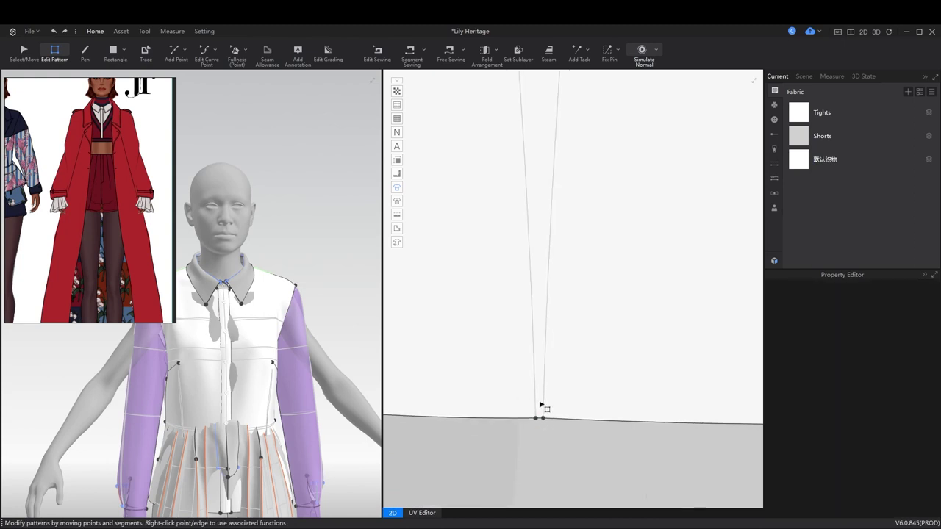
Remove the side dart from the front bodice and edit the sewing along its side seam
scroll(607, 306, up, 2)
click(497, 336)
right_click(497, 336)
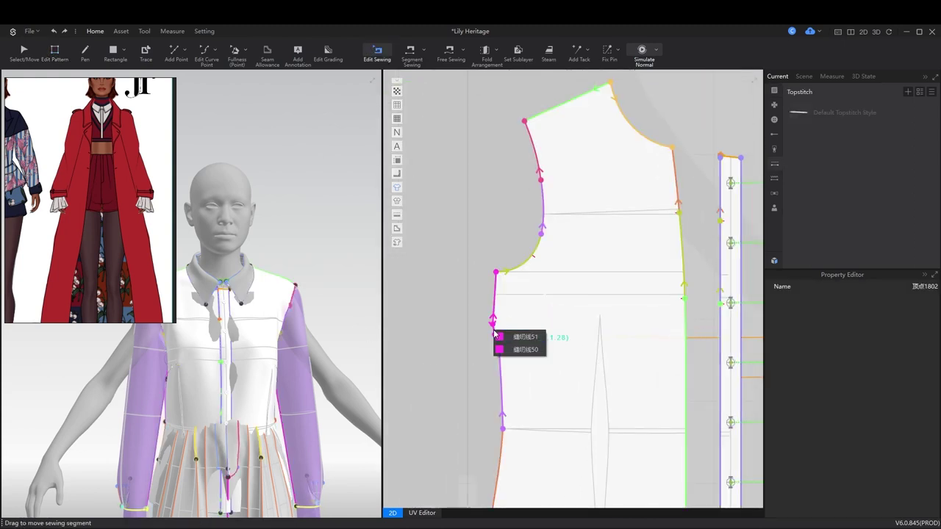
scroll(497, 339, up, 2)
scroll(510, 357, down, 6)
scroll(515, 267, up, 2)
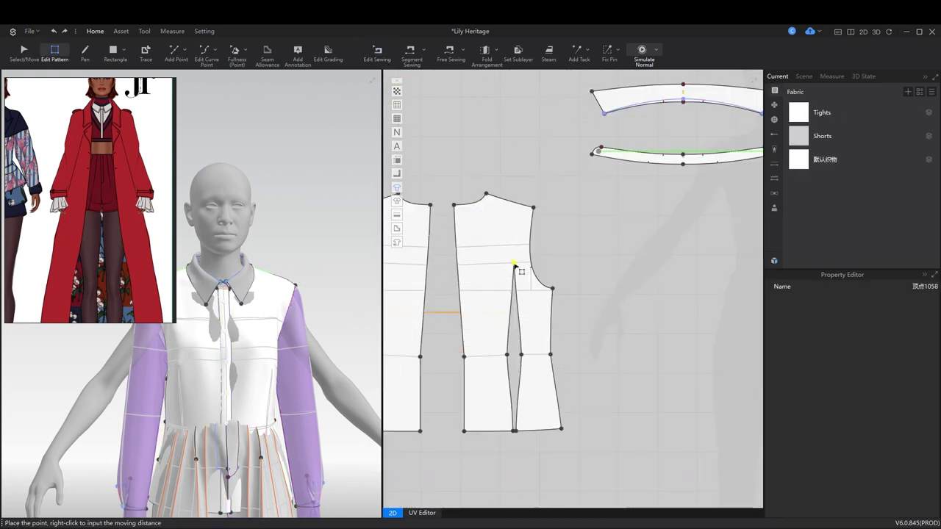
Remove the back bodice's waist dart by moving its tip to the waistline and hem and deleting the dart points
scroll(521, 357, up, 4)
click(514, 365)
key(Delete)
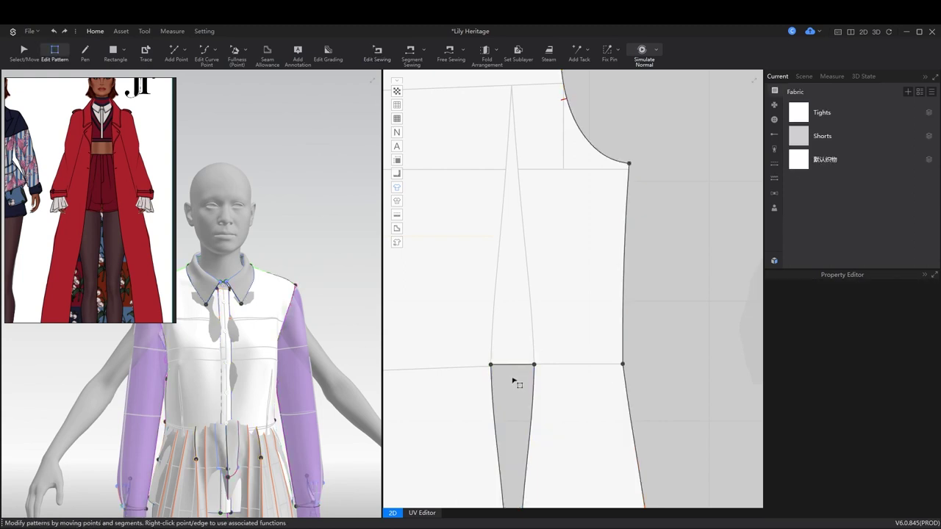
right_drag(514, 361, 525, 203)
scroll(519, 375, up, 4)
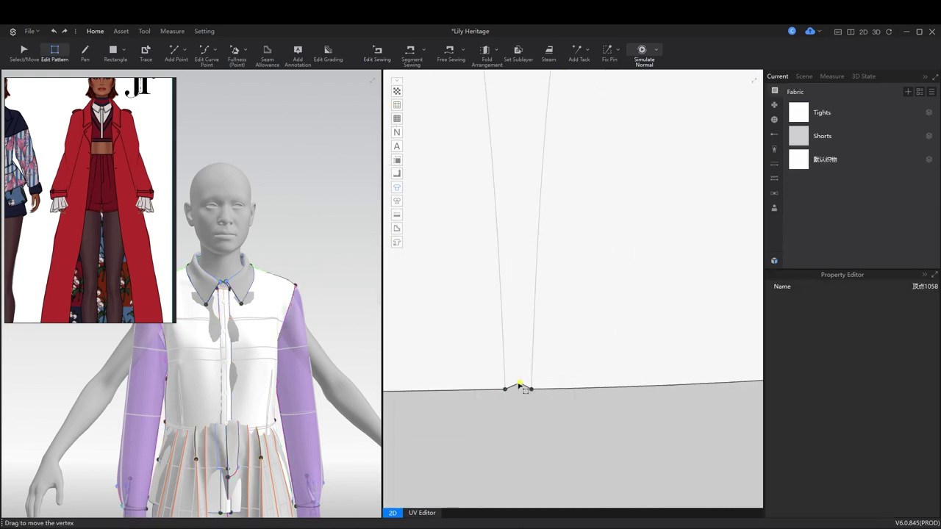
scroll(519, 385, down, 8)
scroll(522, 353, up, 2)
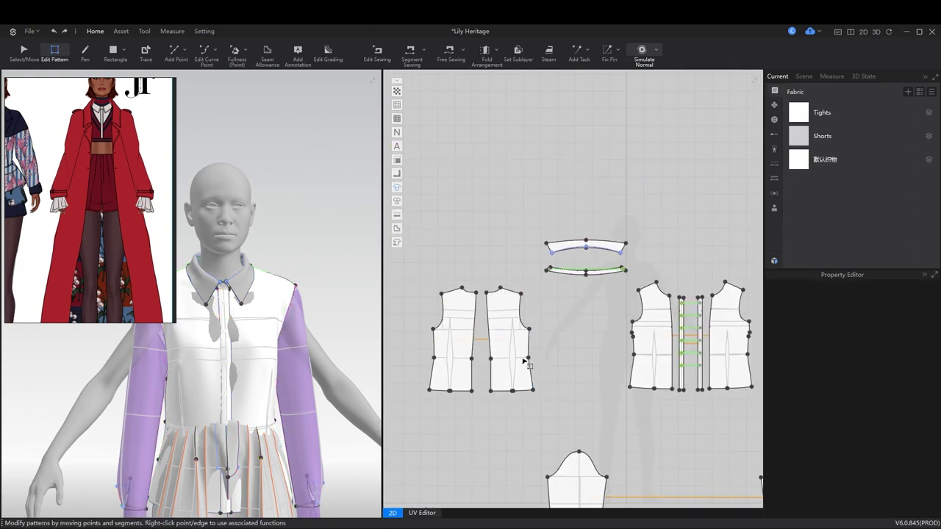
Create an internal line about 21.9 cm long across the back bodice at the waistline
scroll(524, 362, up, 5)
click(515, 356)
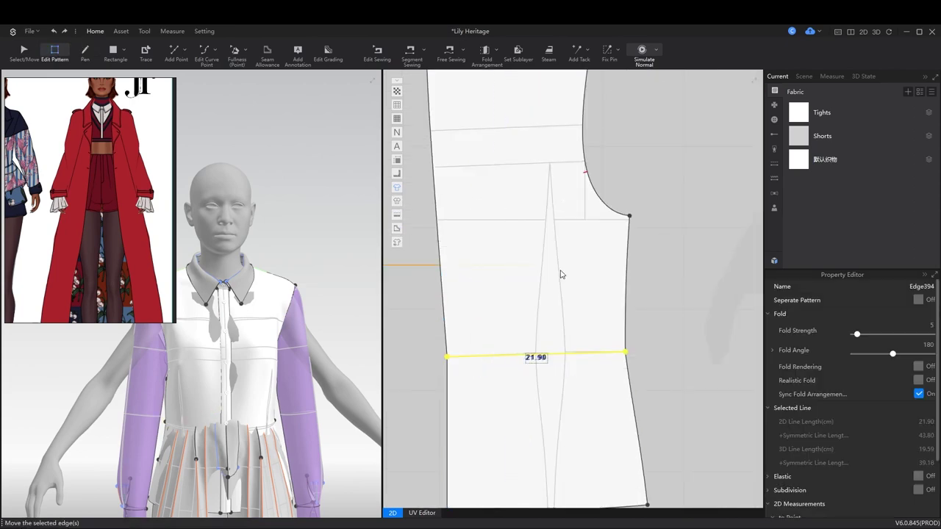
scroll(566, 353, down, 3)
Draw an internal line about 22.3 cm long across the front bodice at the waistline, from side seam to center front
scroll(613, 353, up, 2)
right_drag(613, 353, 529, 385)
key(d)
scroll(529, 385, up, 2)
click(480, 375)
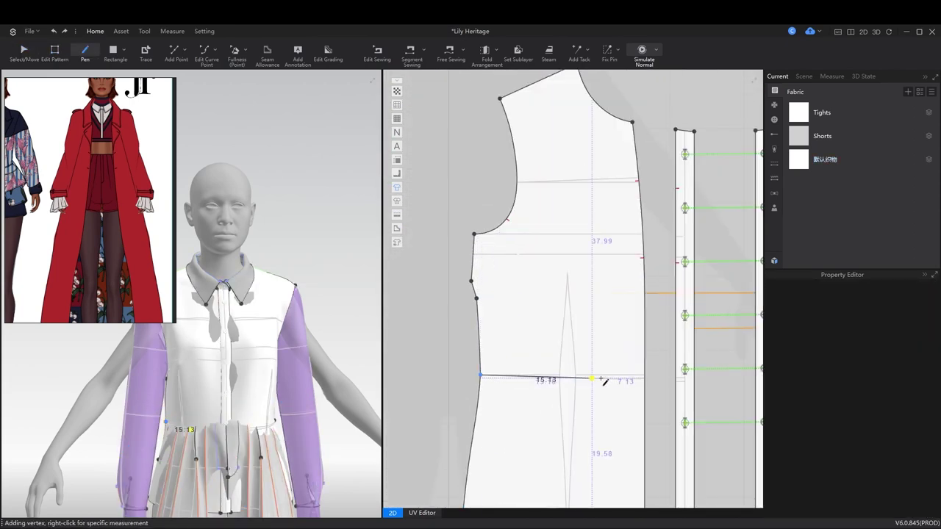
scroll(603, 381, up, 2)
click(650, 372)
Trace the waist baseline on the button placket as an internal line about 2.5 cm long and select it for editing
scroll(652, 384, up, 2)
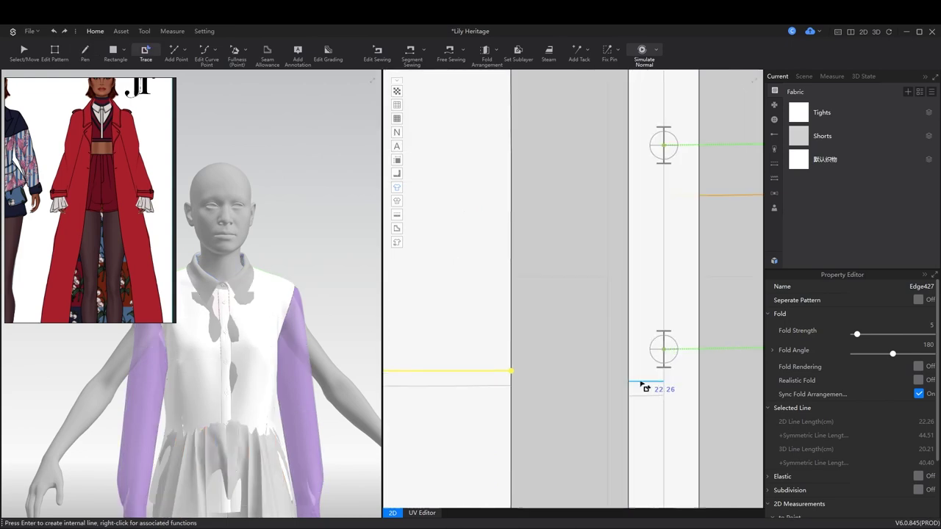
right_click(646, 383)
right_click(644, 383)
key(Escape)
key(z)
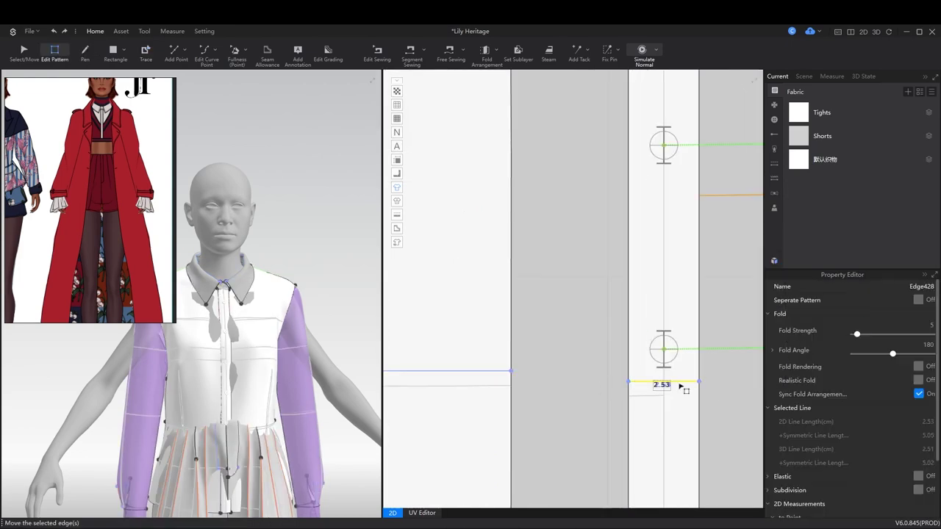
Cut the front bodice and button plackets along their waist lines and delete the pieces below
scroll(588, 361, down, 4)
scroll(582, 343, up, 1)
right_click(601, 340)
click(647, 395)
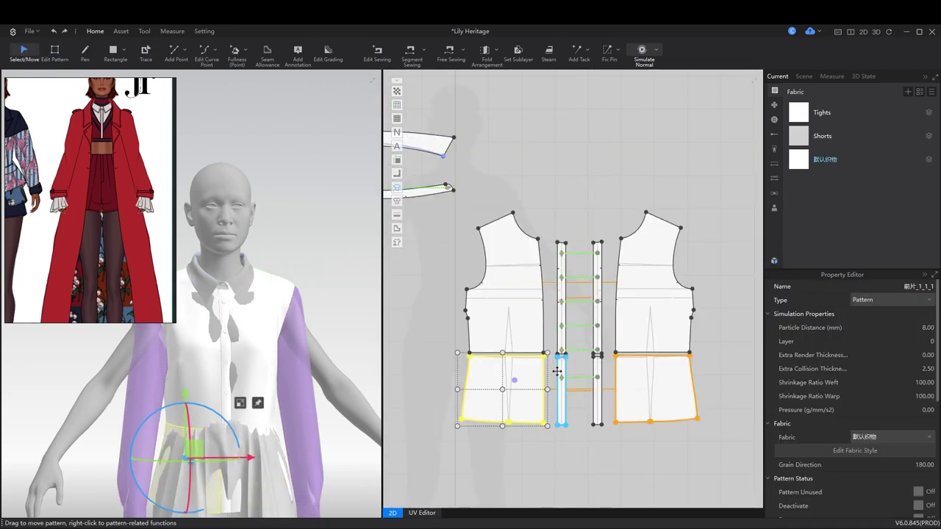
right_drag(243, 382, 273, 393)
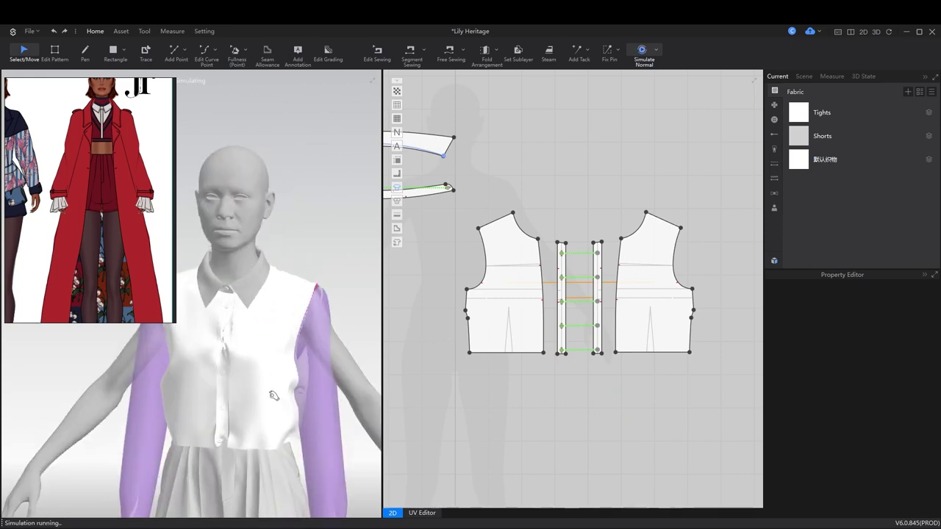
Simulate the shortened shirt and pull the button placket straight down the center front
click(272, 389)
scroll(257, 390, up, 5)
scroll(257, 390, down, 3)
click(286, 316)
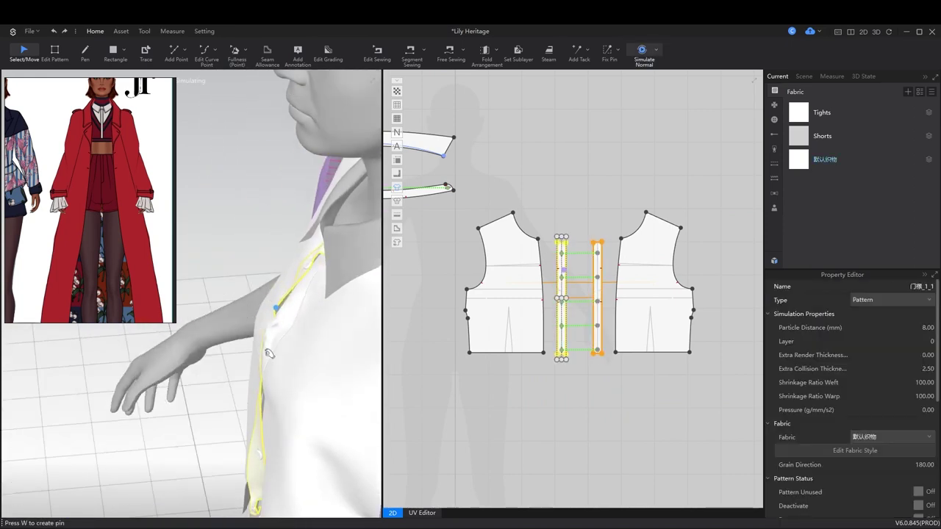
scroll(294, 331, up, 3)
key(space)
key(2)
scroll(294, 309, up, 3)
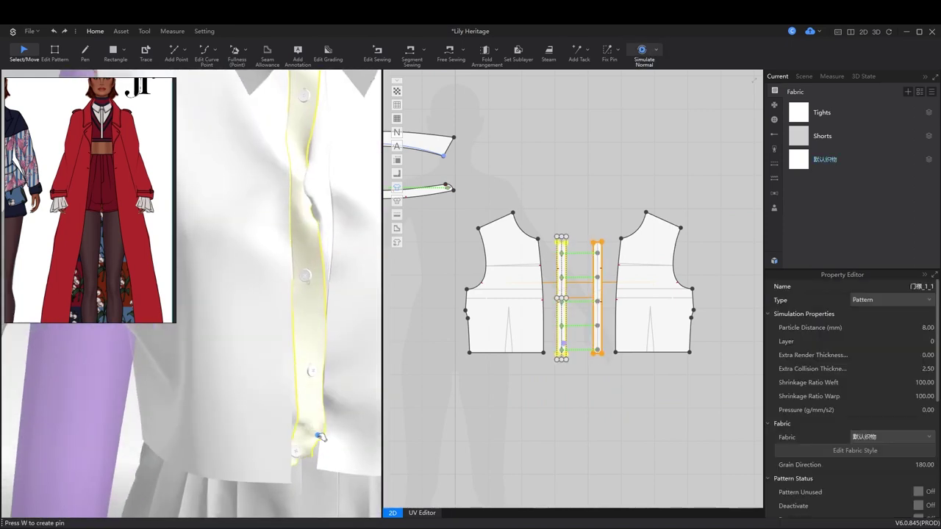
scroll(294, 316, down, 6)
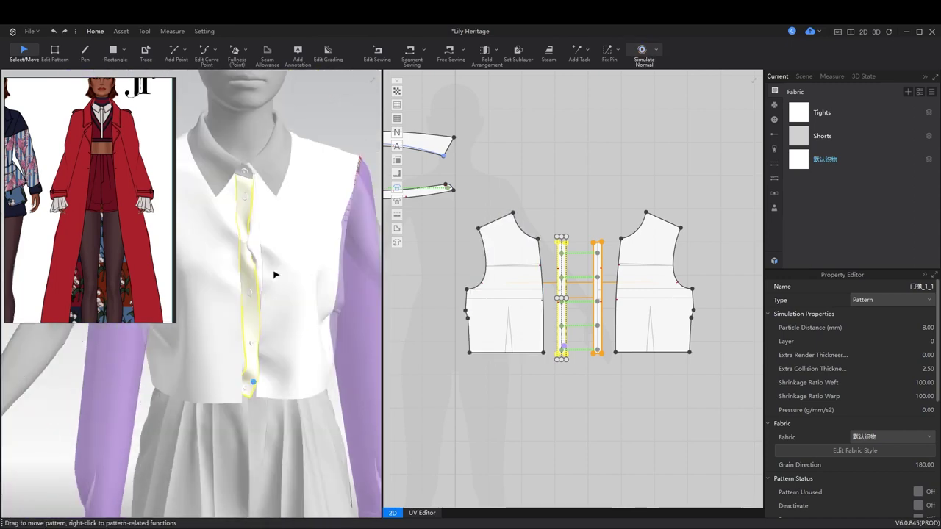
Name the shirt's fabric "shirt" and set its transparency alpha to 0.46
click(822, 162)
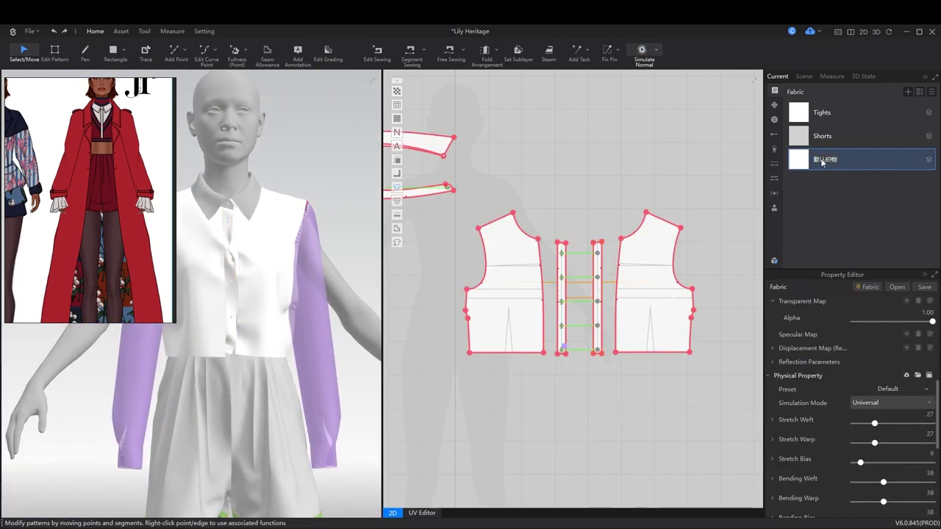
click(921, 323)
key(Escape)
scroll(248, 314, up, 3)
Draw a horizontal internal line about 23.3 cm long across the front bodice above the waist, from center front to side seam
click(283, 314)
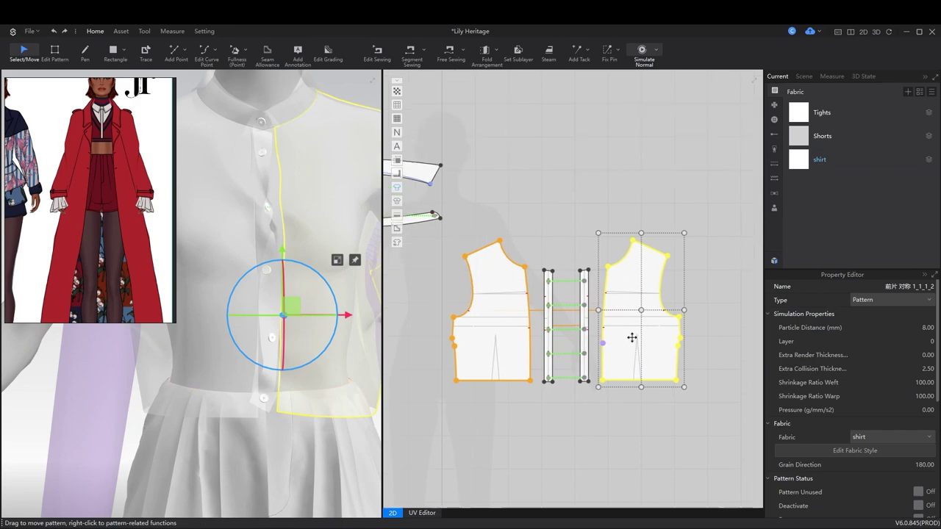
scroll(592, 344, up, 4)
key(h)
click(597, 342)
middle_drag(665, 342, 595, 342)
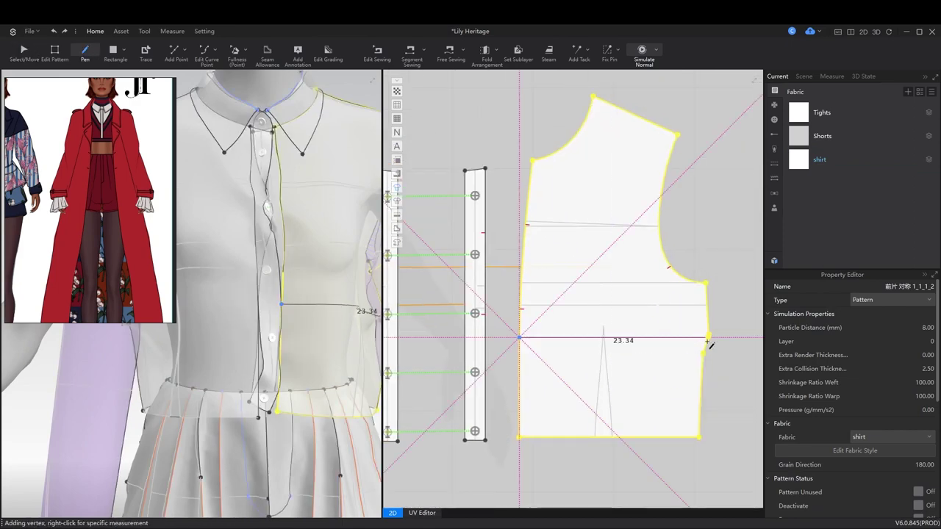
click(710, 340)
Cut the front bodice along the new horizontal line and delete the lower piece
key(z)
middle_drag(536, 336, 652, 336)
right_click(651, 336)
click(674, 395)
key(Delete)
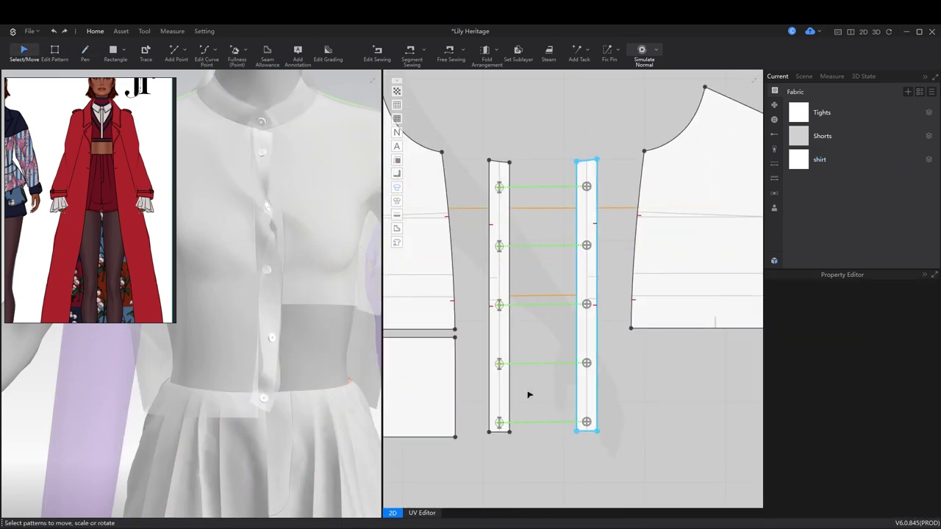
Add a point on the placket's outer edge about 22 cm below its upper end, matching the shortened front edge
middle_drag(530, 393, 511, 434)
click(612, 319)
key(x)
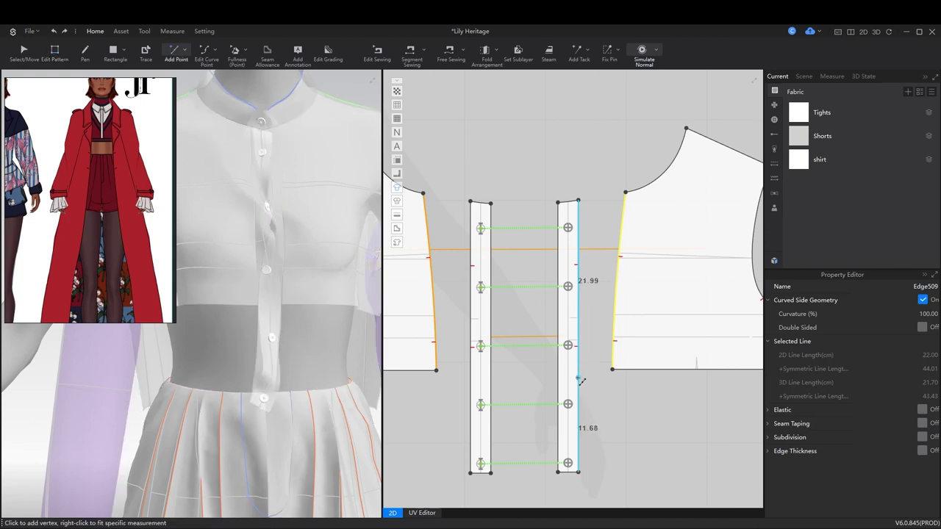
right_click(579, 382)
click(490, 364)
Cut the button placket straight across at the new point along a line about 2.5 cm long and delete the lower piece
scroll(613, 375, up, 5)
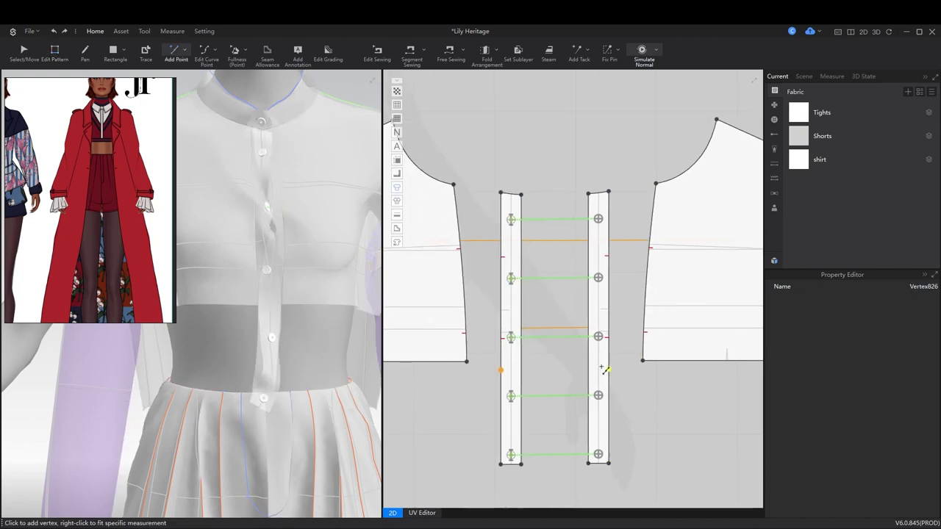
key(d)
right_click(582, 375)
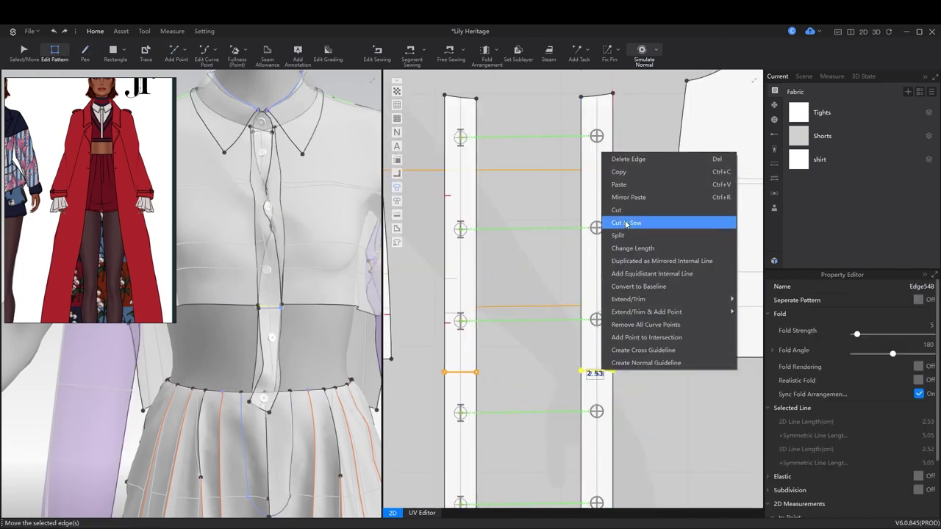
click(630, 220)
scroll(522, 316, down, 2)
key(Delete)
Split the back bodice's side seam at 6.77 cm to match the shortened front side seam
middle_drag(490, 293, 680, 342)
scroll(525, 346, up, 5)
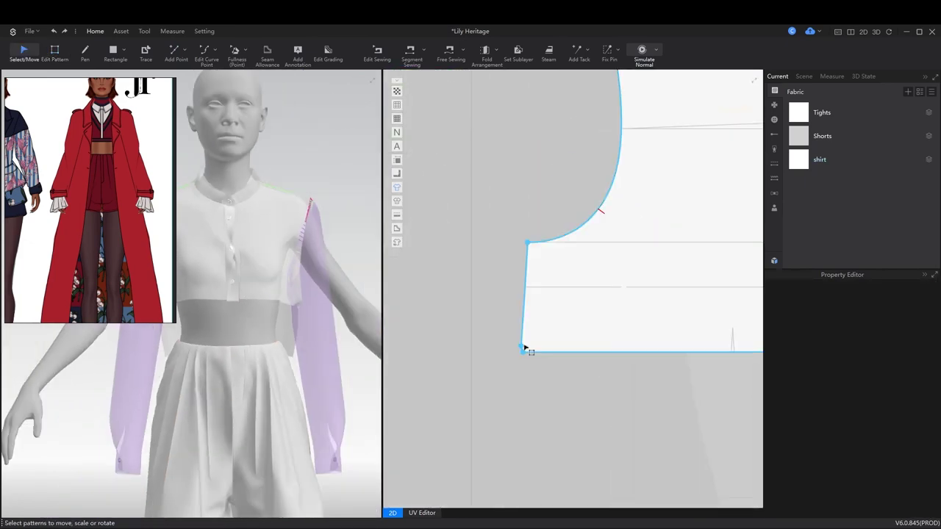
click(530, 330)
scroll(521, 325, down, 4)
middle_drag(521, 325, 646, 333)
key(x)
right_click(496, 357)
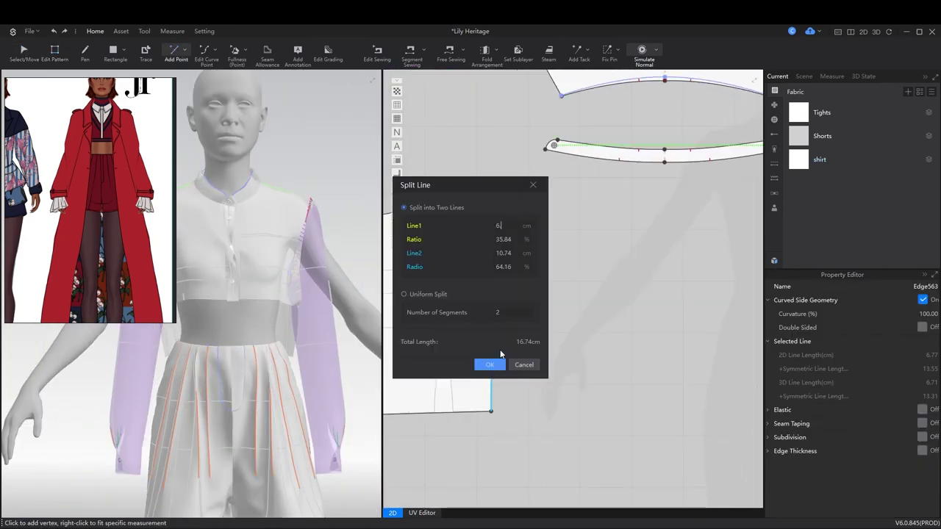
click(489, 363)
Draw an internal line about 22.9 cm long across the back bodice from the new side-seam point to the center back
middle_drag(496, 357, 663, 364)
key(d)
click(663, 358)
click(544, 358)
Cut the back bodice along the new line and delete the lower pieces
right_click(589, 359)
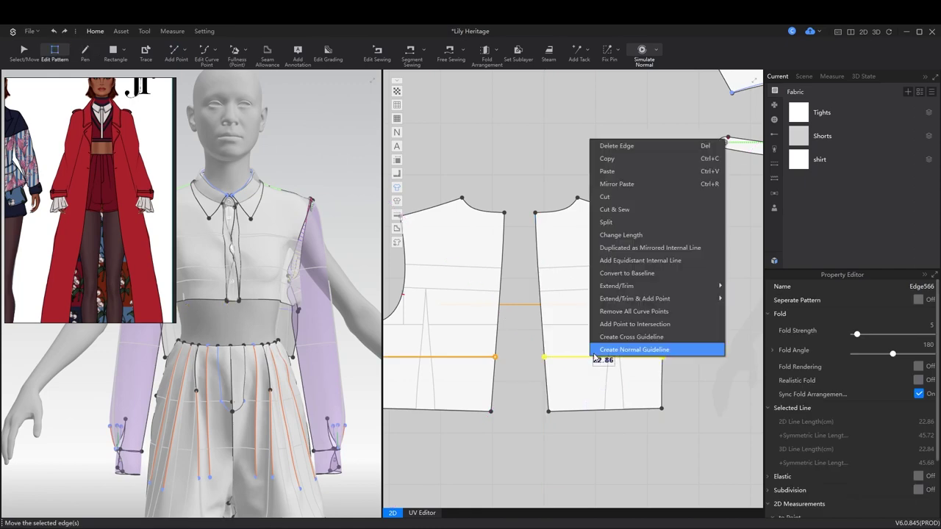
click(625, 351)
key(Delete)
Simulate the cropped shirt and restore the shirt fabric to full opacity
scroll(261, 336, down, 3)
key(space)
scroll(296, 328, up, 5)
click(840, 162)
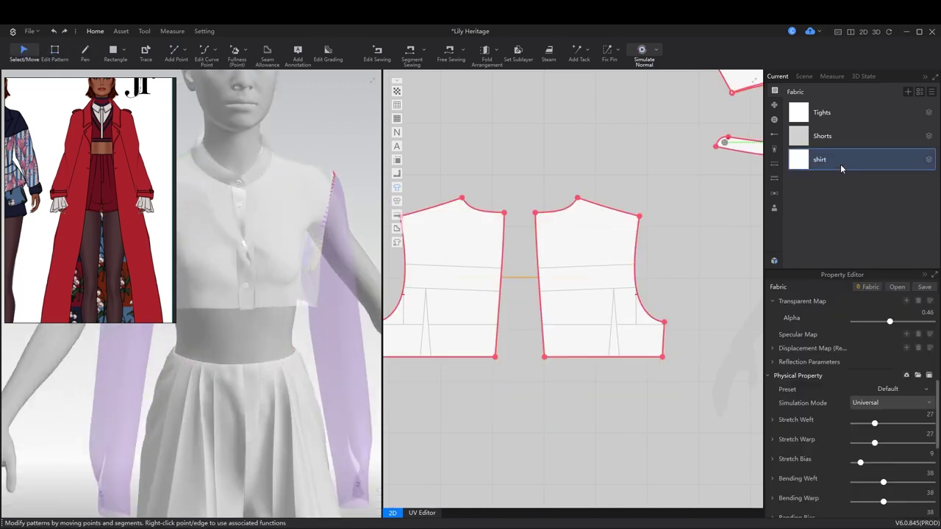
scroll(568, 337, up, 2)
Extend the front bodice's placket seam down to the cropped hem corner and run the simulation
scroll(568, 337, up, 3)
click(554, 368)
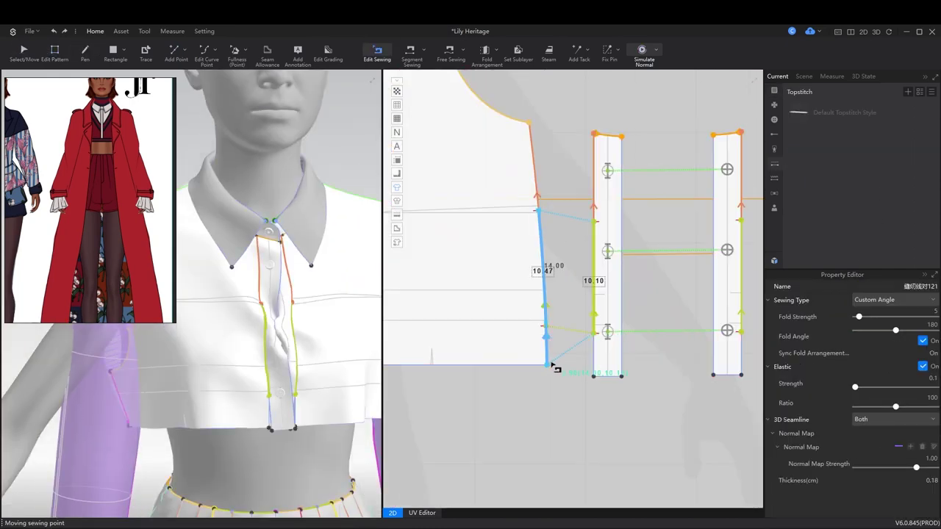
click(297, 323)
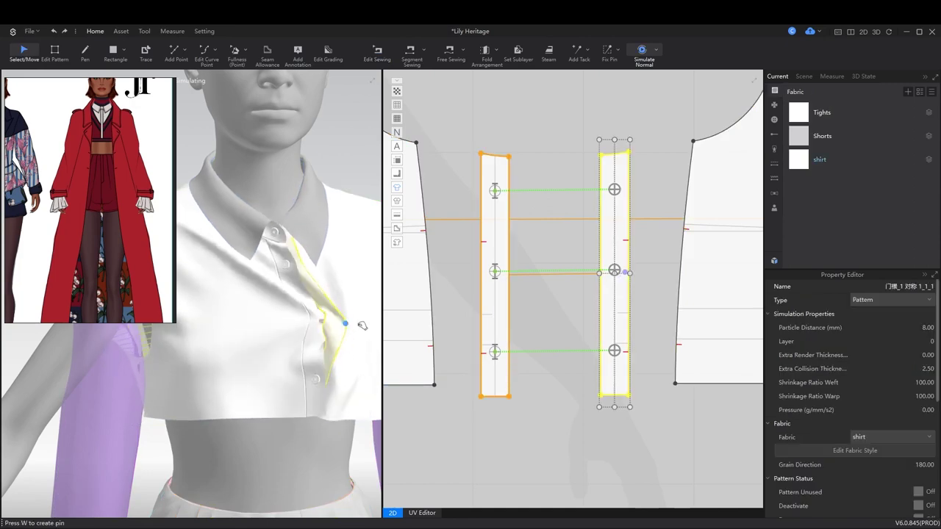
Set the outer button placket's layer to 1 and pull it flat over the other placket while simulating
scroll(311, 312, up, 3)
click(307, 307)
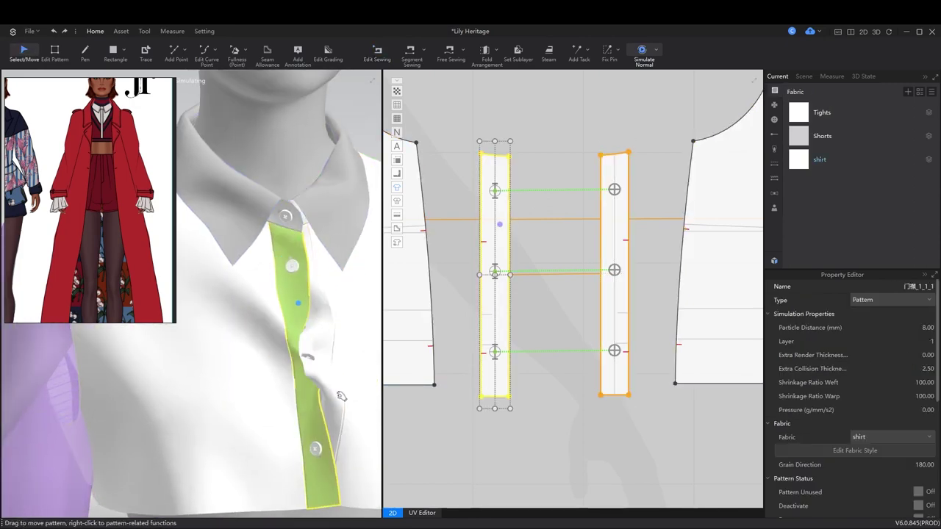
drag(340, 397, 327, 382)
mouse_move(327, 383)
right_down()
mouse_move(294, 375)
mouse_move(346, 379)
right_up()
scroll(349, 379, up, 2)
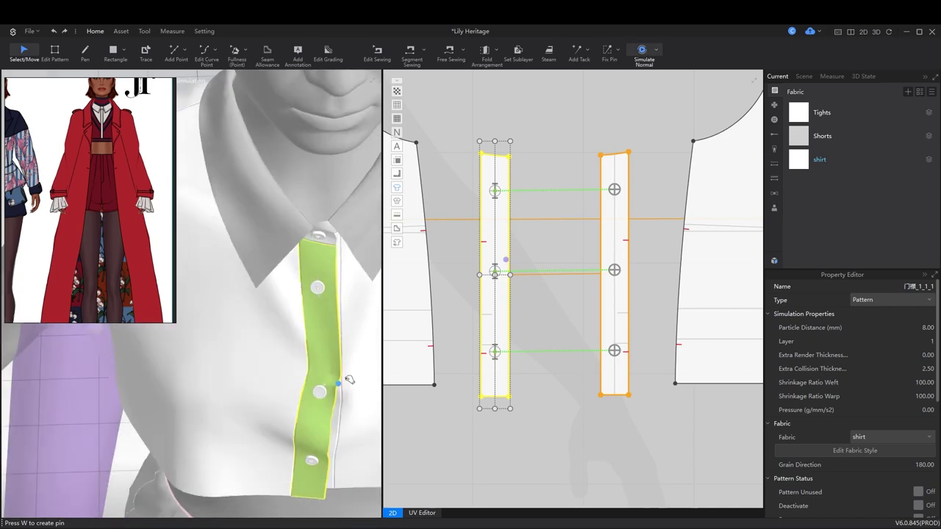
scroll(344, 323, down, 10)
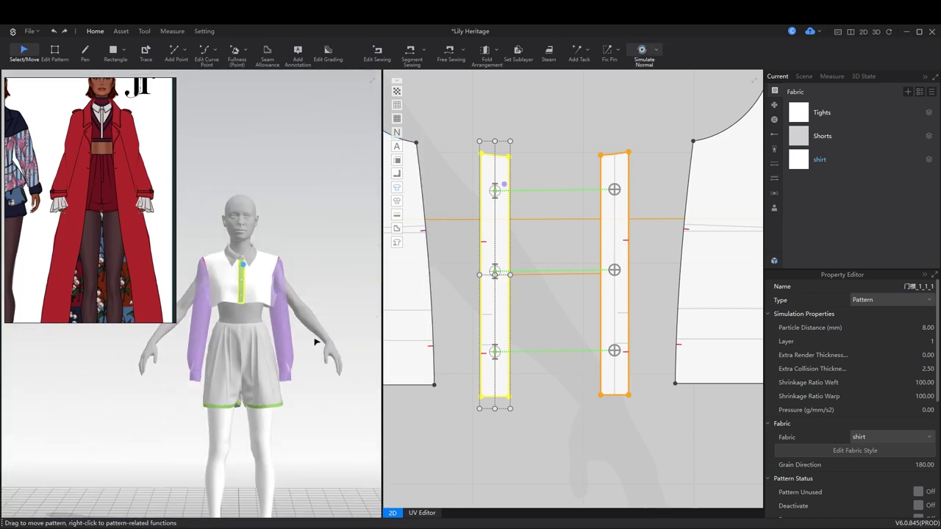
Move the front and back bodice side seams inward, the front by about 1.65 cm, and sew the center back seam
right_drag(518, 317, 682, 331)
click(474, 364)
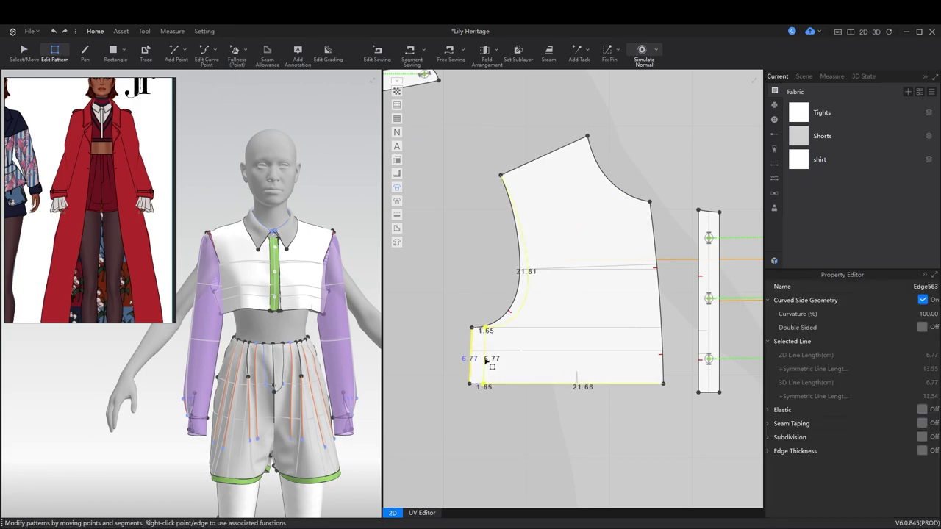
click(605, 377)
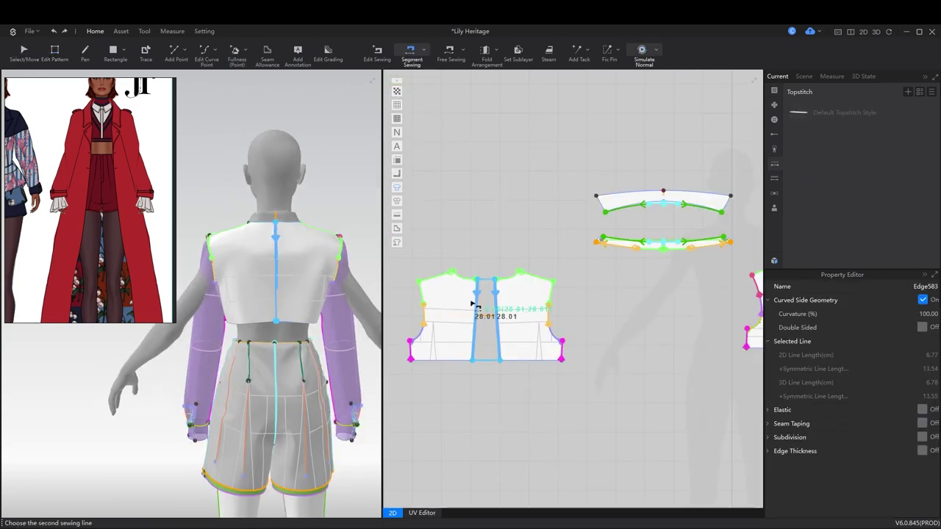
click(482, 316)
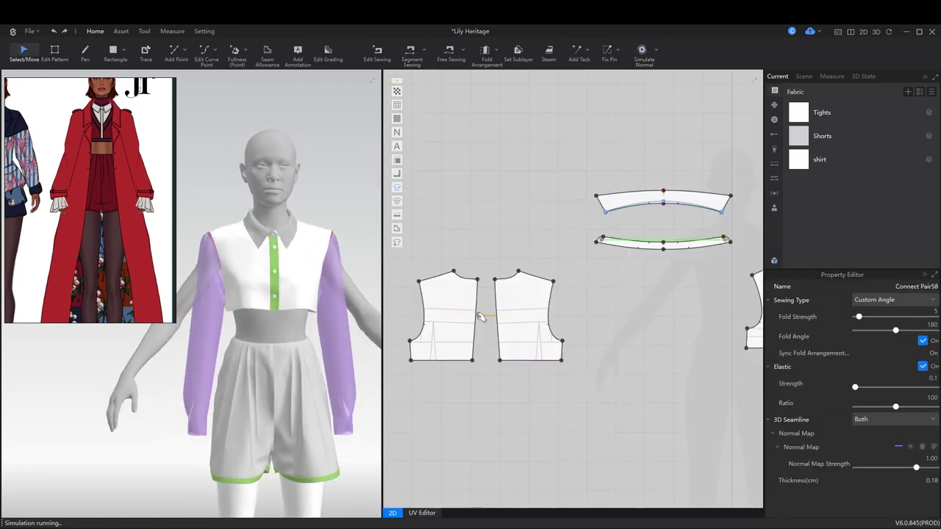
scroll(584, 319, down, 5)
Delete the mirrored sleeve together with the cuff and sleeve placket pieces, keeping one sleeve
click(617, 313)
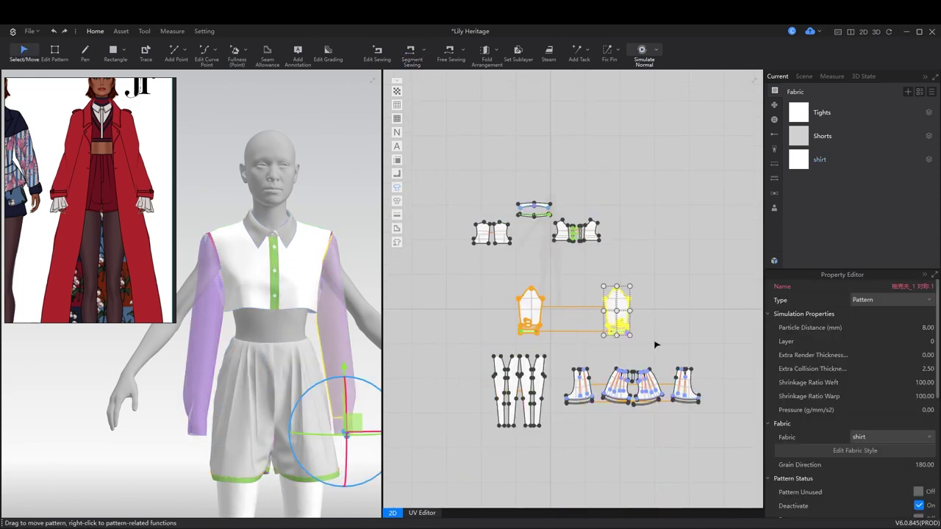
key(Delete)
scroll(542, 301, up, 5)
scroll(542, 301, up, 5)
Delete the internal pleat lines and the narrow slit at the remaining sleeve's hem
click(540, 299)
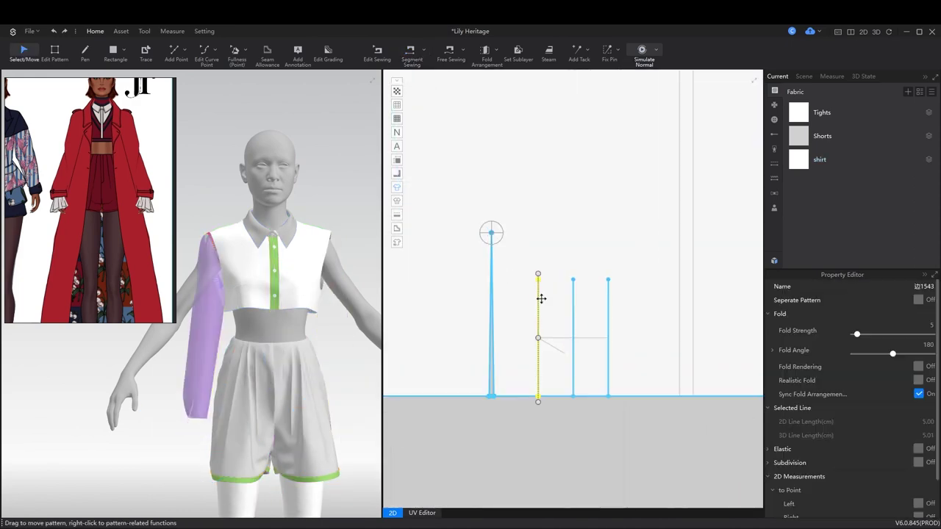
key(Delete)
click(500, 235)
key(b)
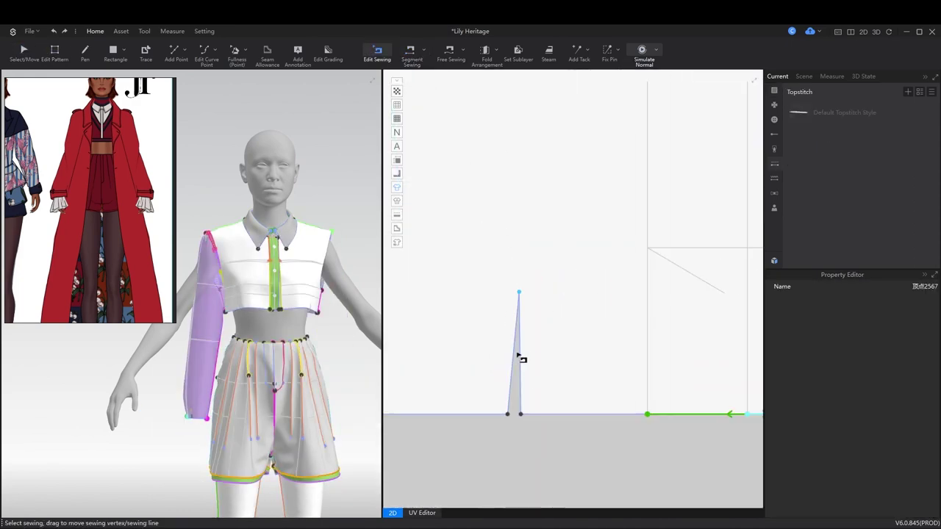
key(b)
Delete the leftover 1.50 cm pleat seams along the sleeve hem
scroll(634, 399, down, 3)
click(614, 399)
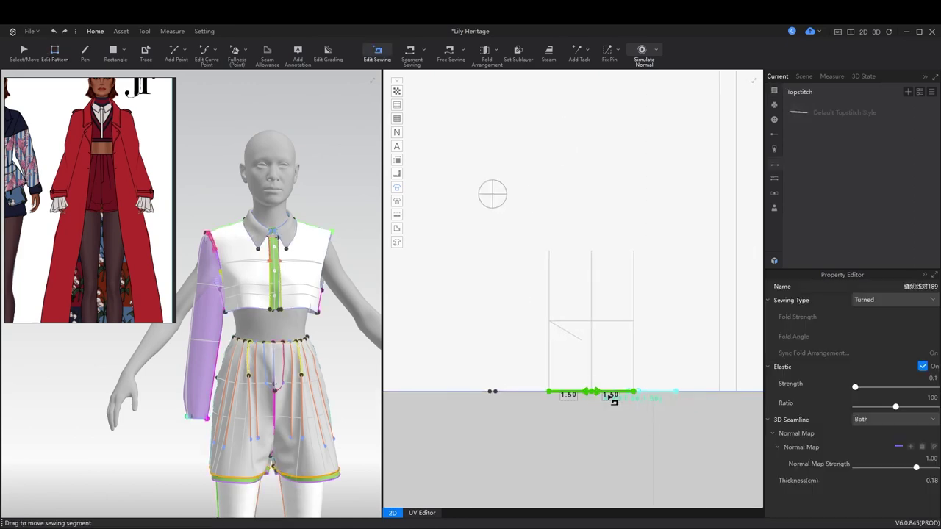
scroll(637, 394, down, 3)
Activate the remaining sleeve for simulation and set its particle distance to 20 mm
key(a)
scroll(563, 317, down, 2)
click(563, 316)
right_click(202, 323)
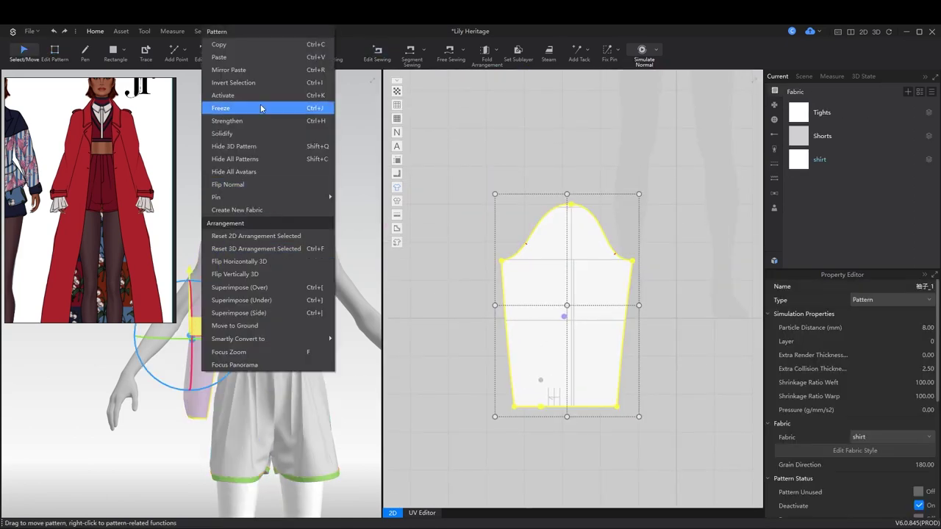
right_drag(202, 323, 382, 368)
key(b)
click(309, 345)
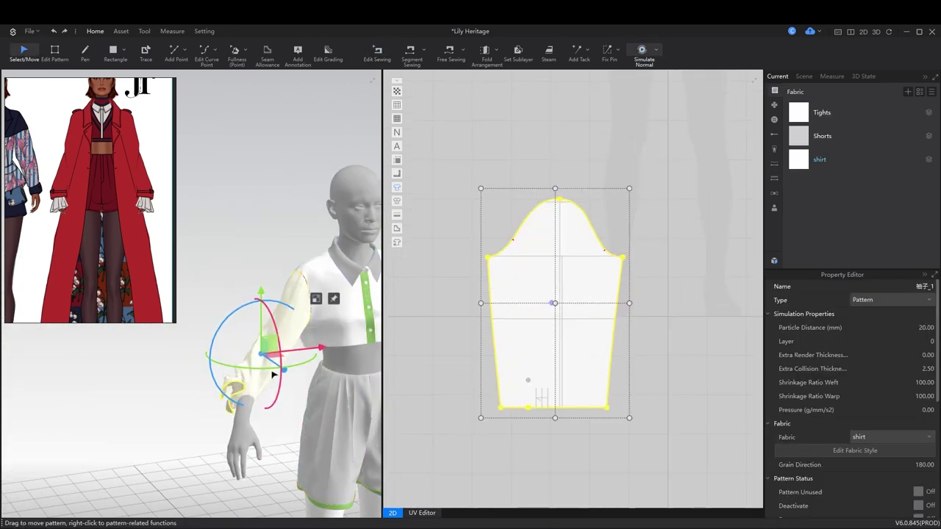
Simulate the sleeve and pull it into place over the avatar's arm up to the shoulder
mouse_move(272, 375)
mouse_down()
mouse_move(268, 338)
mouse_move(276, 345)
mouse_up()
key(space)
right_drag(276, 346, 287, 375)
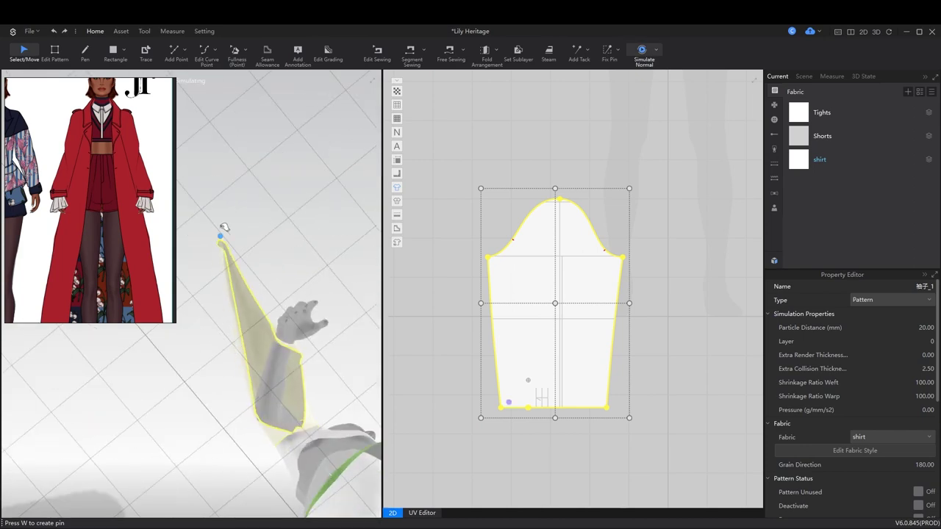
drag(223, 227, 257, 346)
right_drag(241, 221, 278, 436)
key(space)
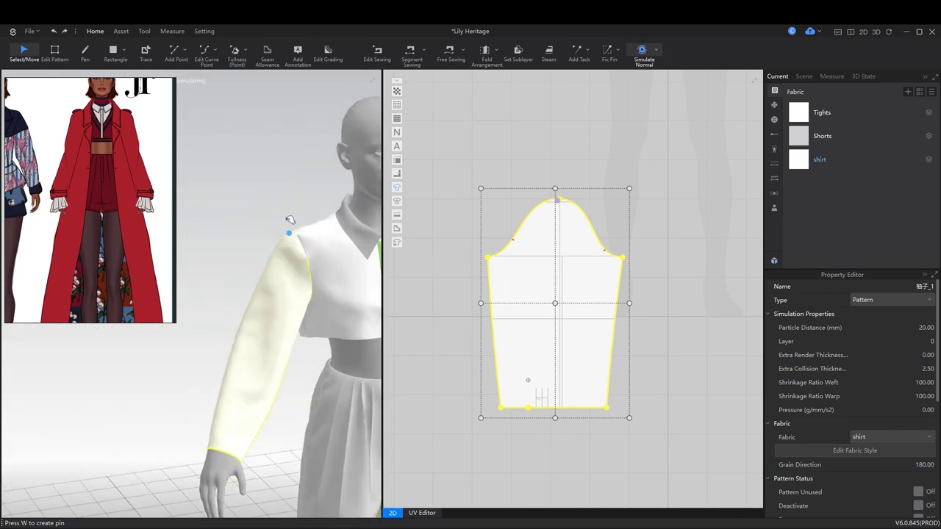
Taper the sleeve by moving both hem corners inward about 4 cm each, and simulate it on the arm
key(z)
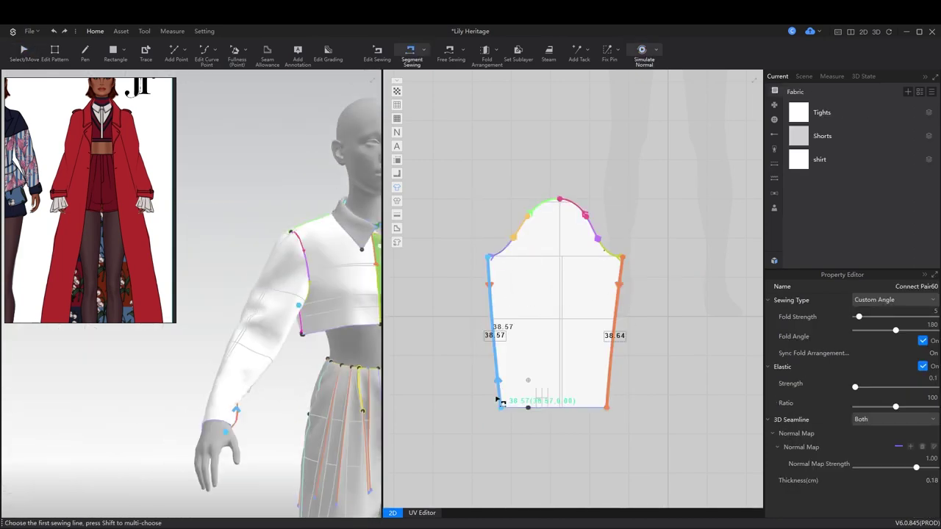
scroll(529, 416, up, 3)
click(508, 405)
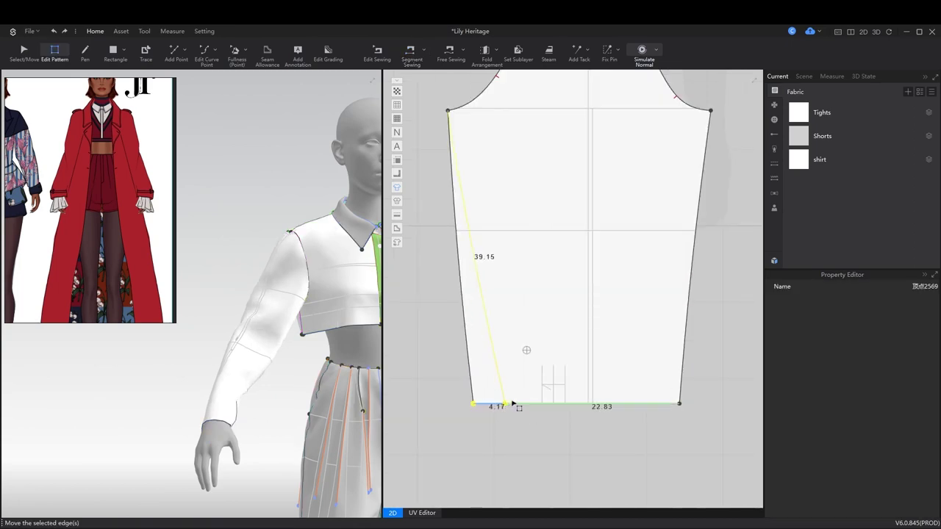
click(253, 400)
key(space)
right_drag(225, 393, 220, 294)
key(z)
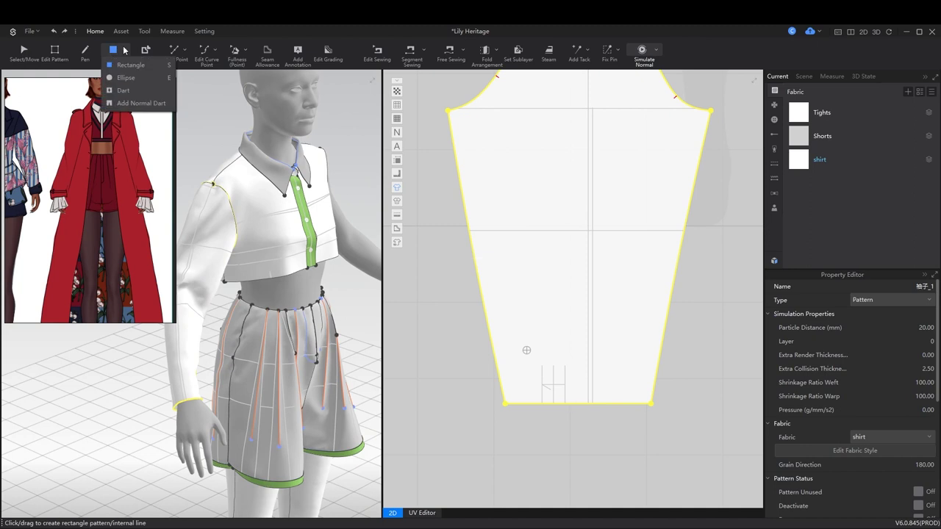
Create a circle pattern about 30 cm wide over the sleeve hem with a concentric 15 cm internal circle
click(136, 85)
click(478, 301)
click(484, 307)
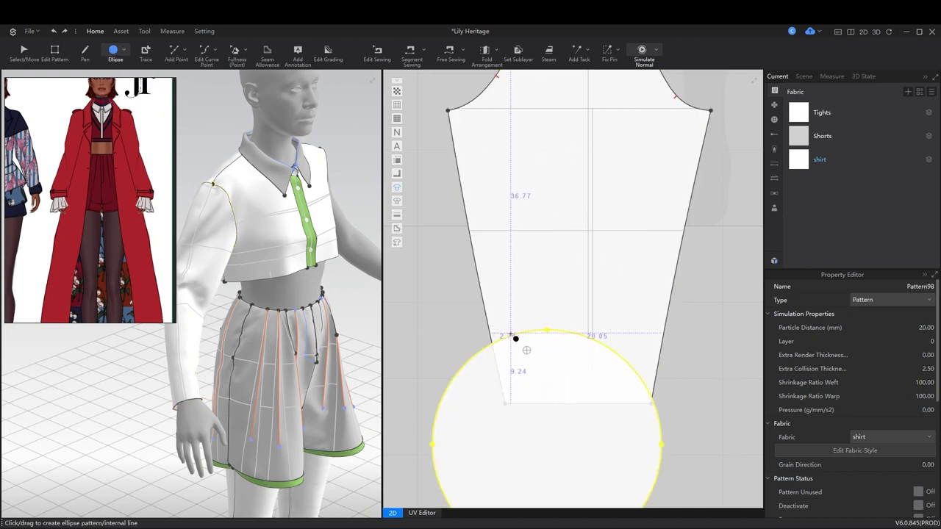
click(548, 447)
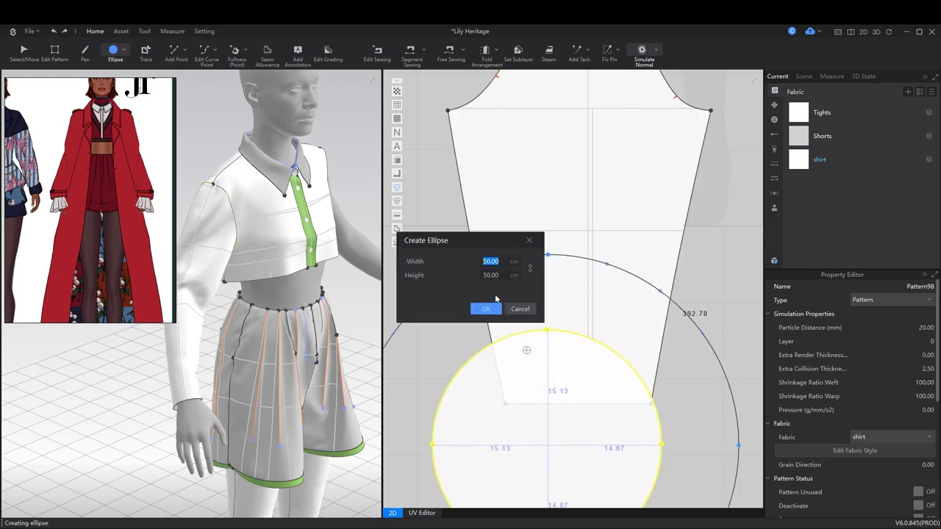
text(15)
click(486, 309)
Convert the inner 15 cm circle to a hole so that the circle pattern forms a ring
key(a)
right_click(613, 389)
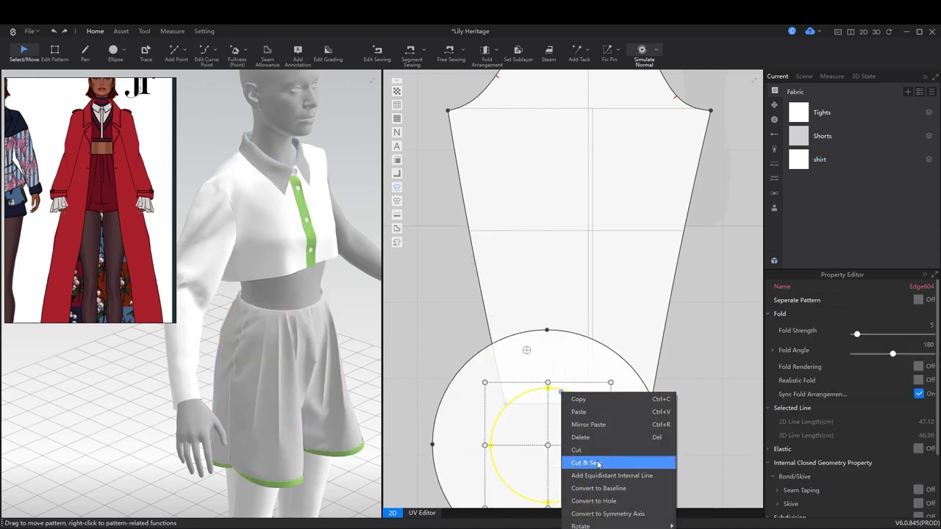
click(583, 437)
right_click(579, 401)
click(616, 507)
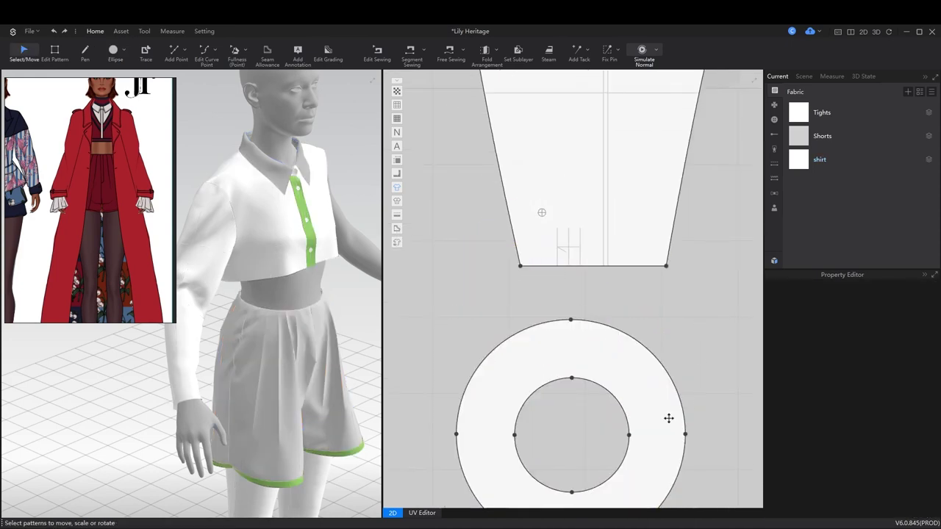
Cut the ring horizontally through its centre and keep only the lower half as the cuff ruffle
key(p)
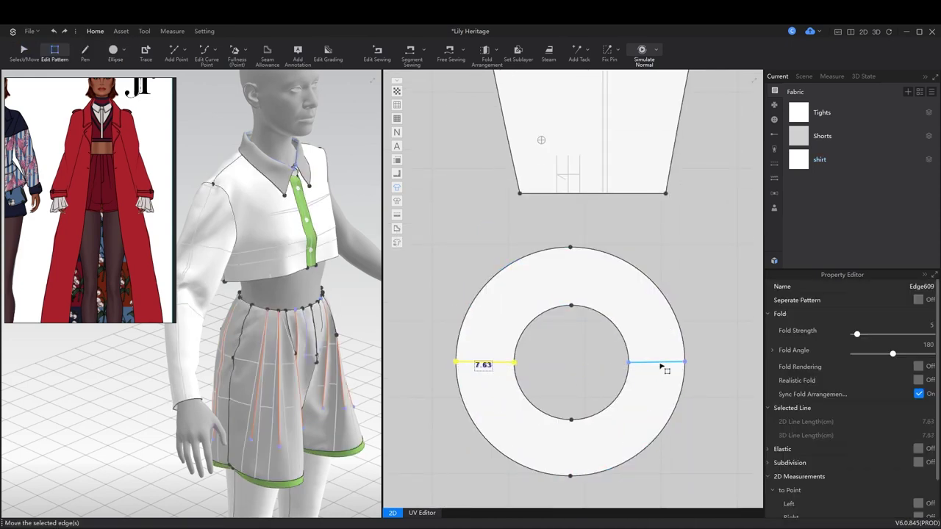
right_click(660, 368)
click(701, 219)
Sew the inner curve of the half-ring cuff to the sleeve hem with Free Sewing
key(n)
click(517, 376)
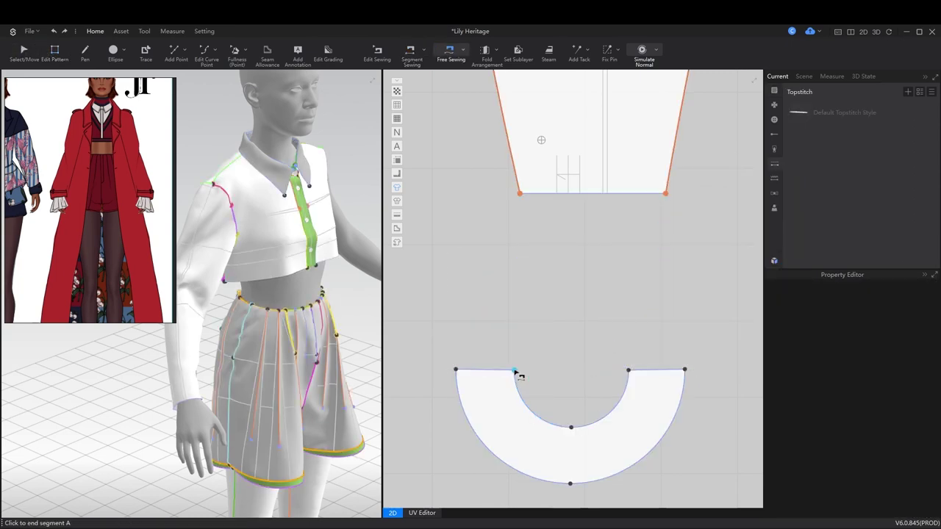
click(535, 193)
Move the half-ring cuff up to the avatar's wrist in 3D and simulate it onto the sleeve end
key(a)
scroll(273, 420, down, 5)
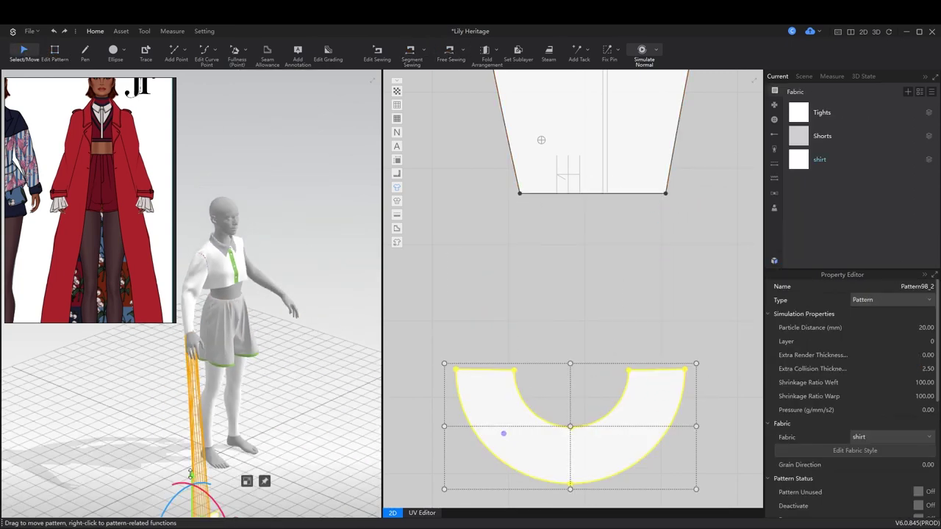
scroll(215, 301, up, 5)
right_drag(216, 301, 265, 410)
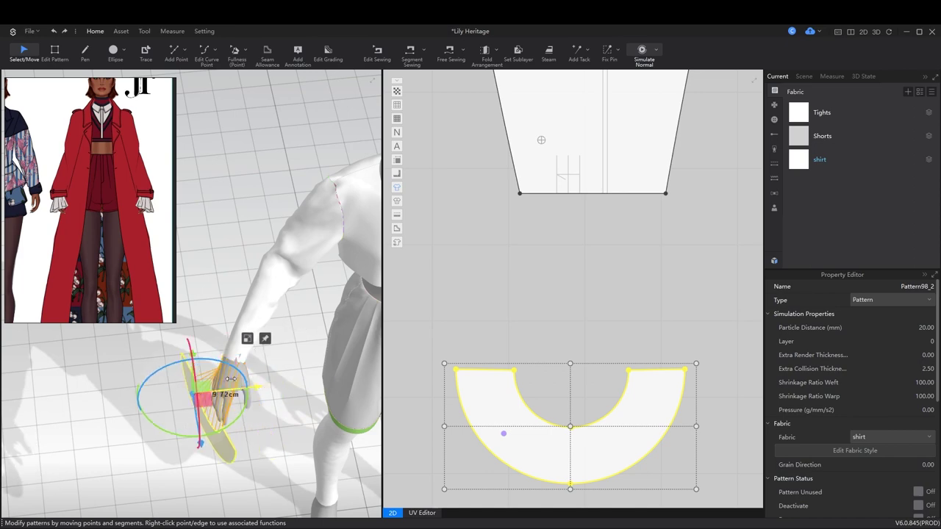
right_drag(269, 373, 366, 348)
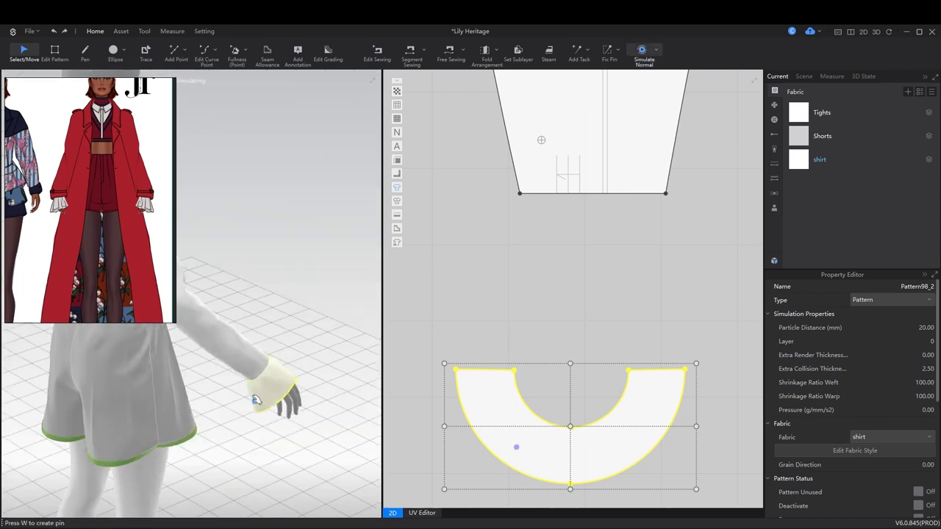
right_drag(256, 400, 184, 382)
scroll(132, 370, up, 2)
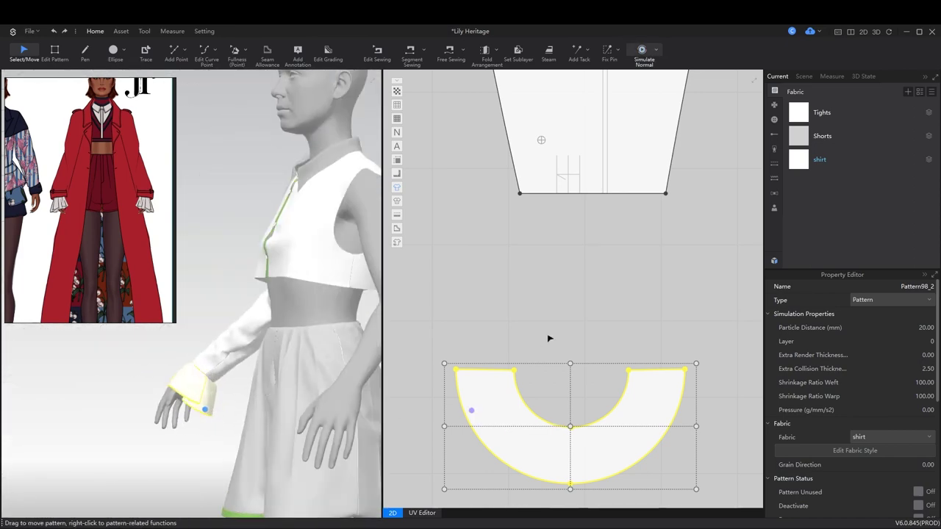
Simulate the cuff again and pull it into a flared drape over the hand
click(508, 311)
right_drag(508, 311, 561, 372)
click(560, 372)
scroll(613, 378, down, 1)
key(space)
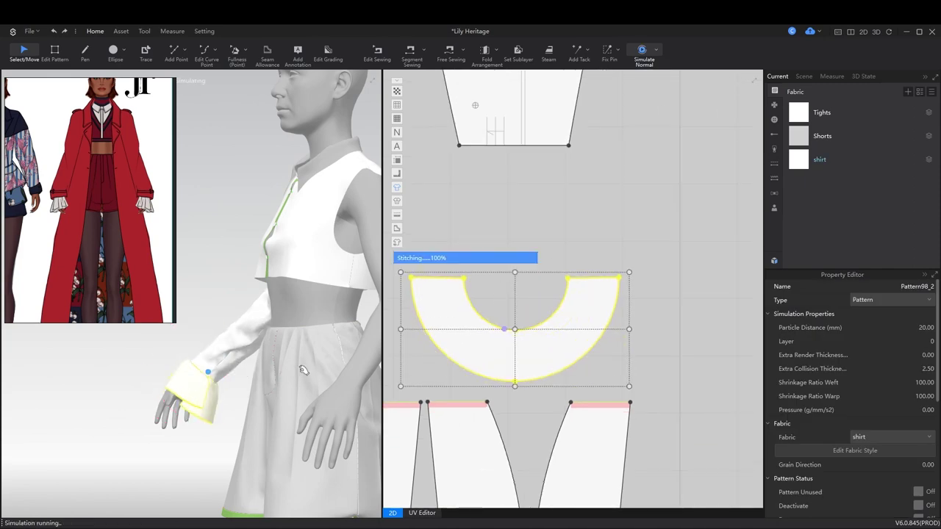
right_drag(209, 416, 256, 408)
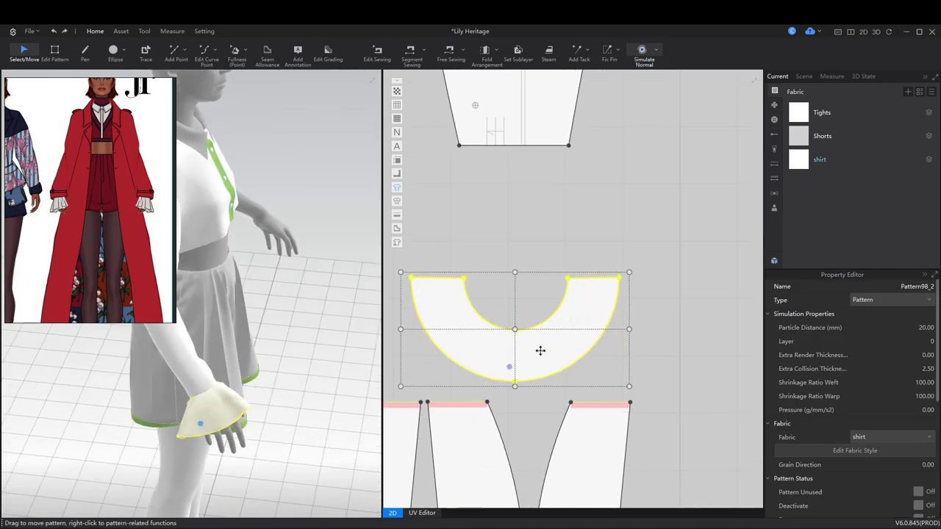
Select the two straight end edges of the half-ring cuff pattern
key(z)
right_drag(540, 351, 583, 322)
click(479, 249)
shift+click(636, 248)
right_click(636, 249)
click(694, 294)
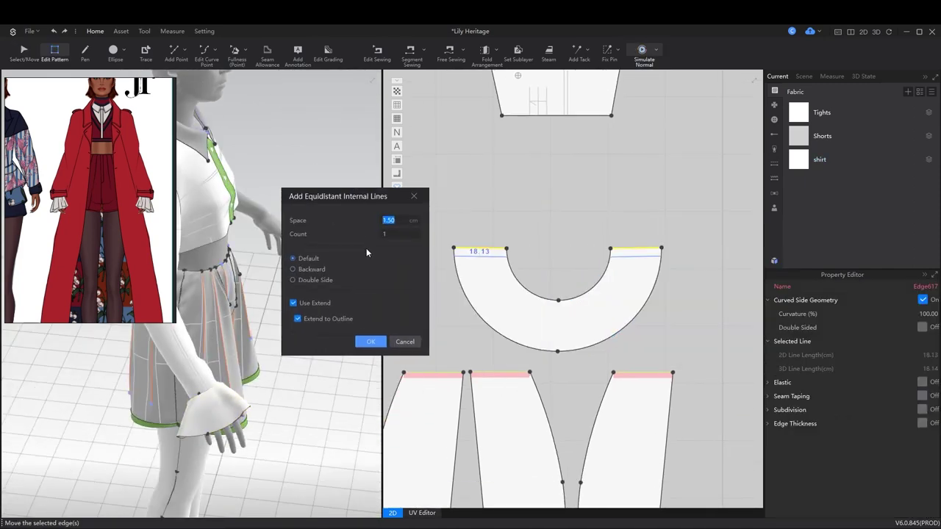
click(407, 343)
Distribute 27 internal lines between the cuff's two straight end edges at a 1.02 cm offset
right_click(635, 248)
click(702, 281)
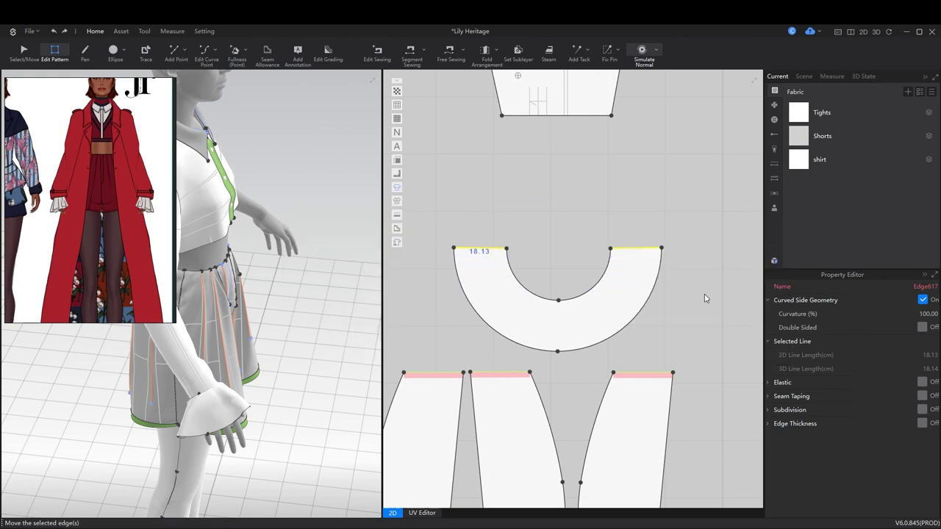
scroll(386, 218, up, 20)
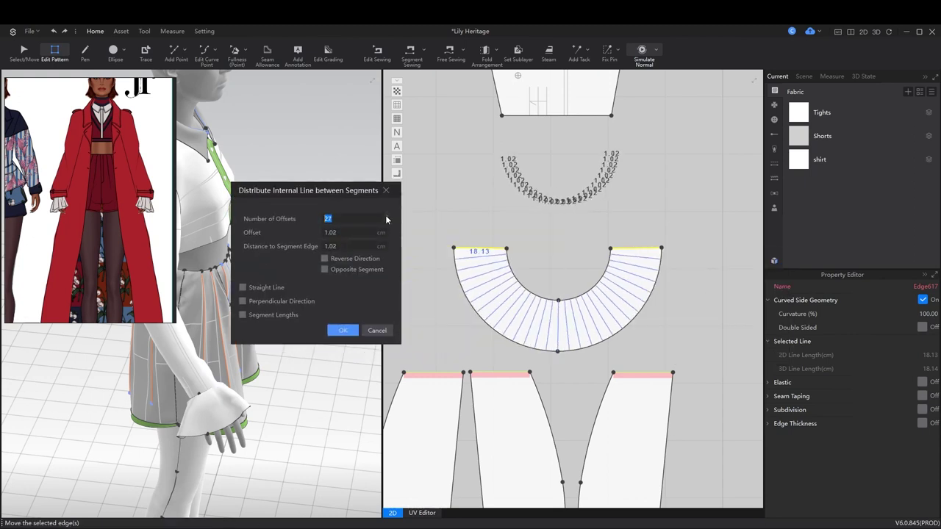
click(343, 330)
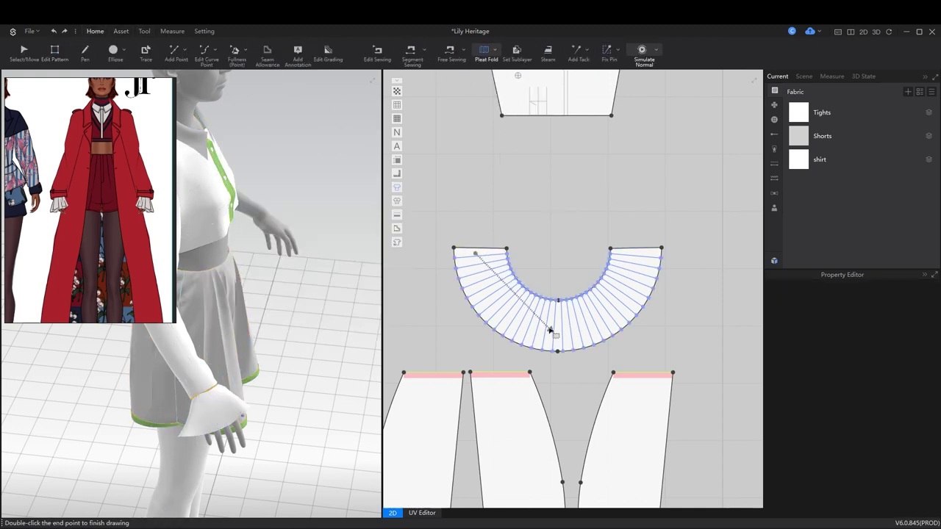
Apply Pleat Fold across all the cuff's internal lines from one end to the other, alternating the fold directions
double_click(630, 270)
click(517, 357)
scroll(318, 336, up, 3)
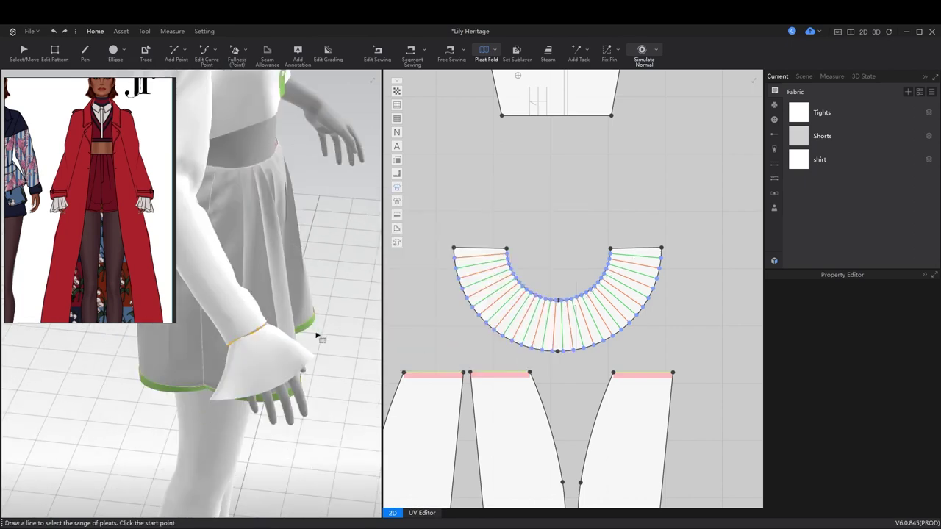
click(522, 335)
Simulate the pleated cuff on the avatar's wrist
right_drag(320, 392, 249, 333)
key(n)
key(Escape)
scroll(276, 332, down, 3)
key(2)
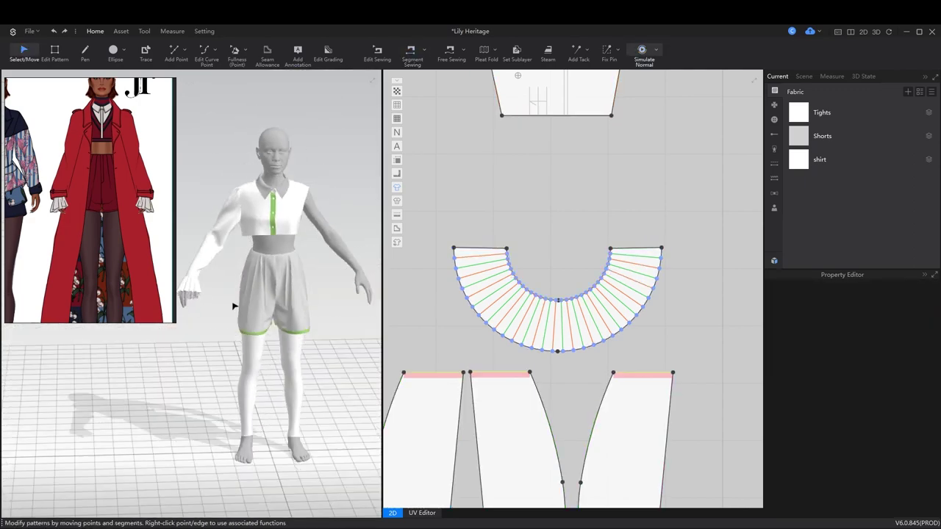
Lengthen the sleeve by moving its hem edge slightly downward
scroll(609, 216, up, 5)
key(z)
scroll(588, 172, up, 4)
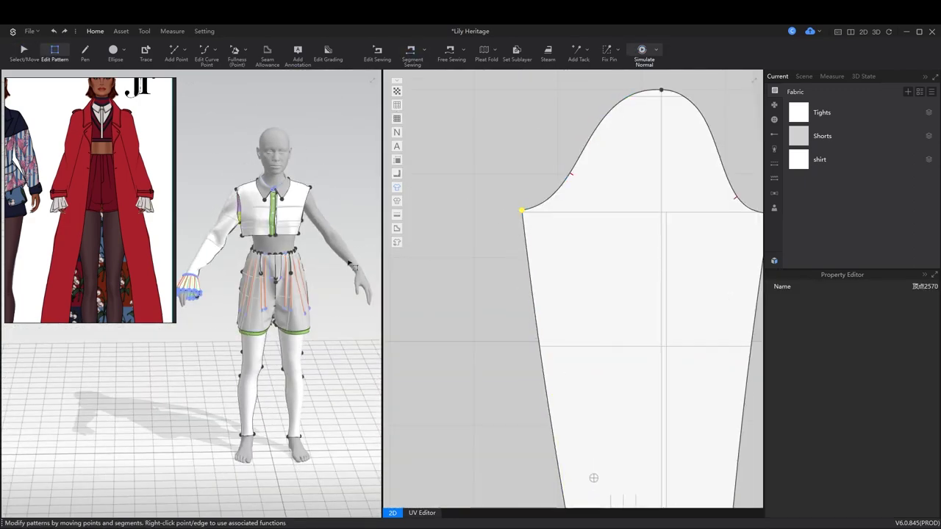
scroll(242, 273, up, 2)
right_drag(248, 269, 294, 272)
scroll(604, 322, down, 3)
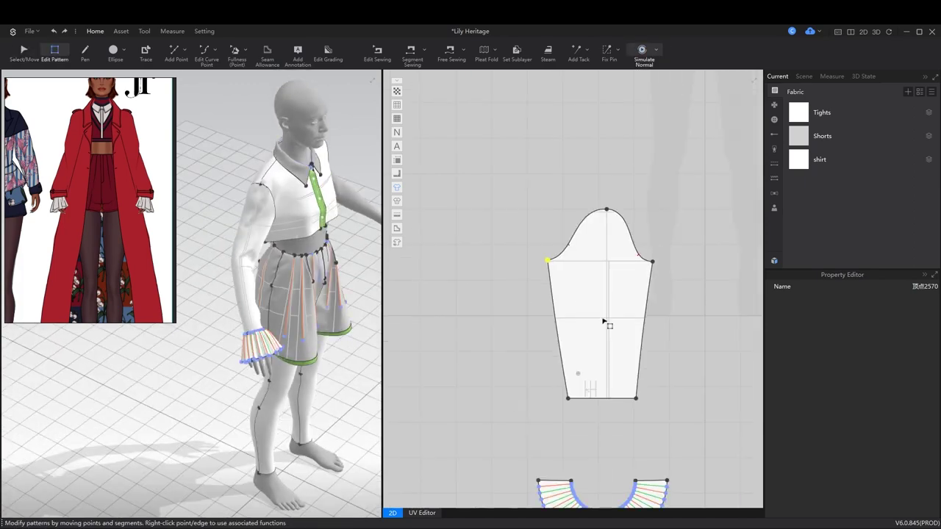
right_drag(604, 322, 587, 255)
drag(581, 333, 582, 346)
right_drag(278, 334, 316, 323)
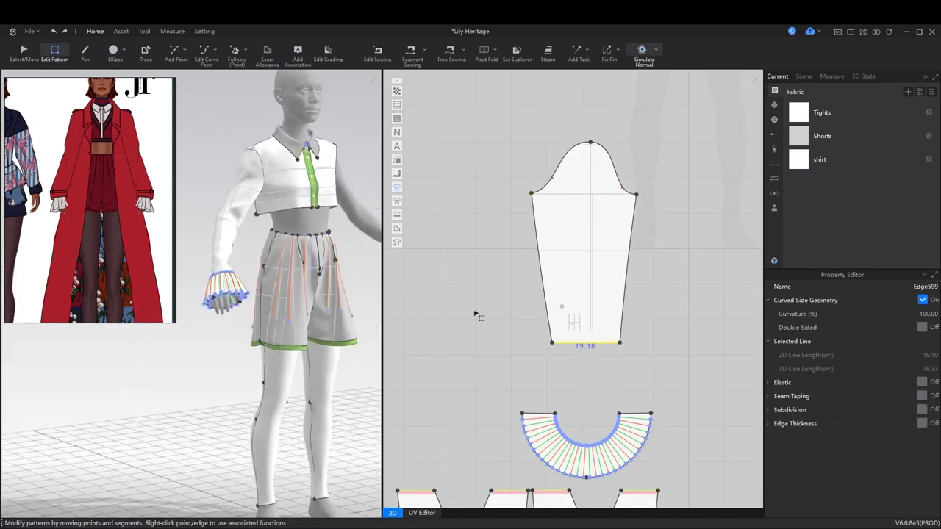
Move the pleated cuff pattern up to just below the sleeve hem
scroll(477, 315, up, 2)
scroll(550, 361, up, 2)
drag(566, 360, 566, 228)
scroll(559, 221, down, 2)
scroll(596, 260, down, 1)
Paste a symmetric copy of the sleeve and pleated cuff beside the originals for the other arm
key(ctrl+r)
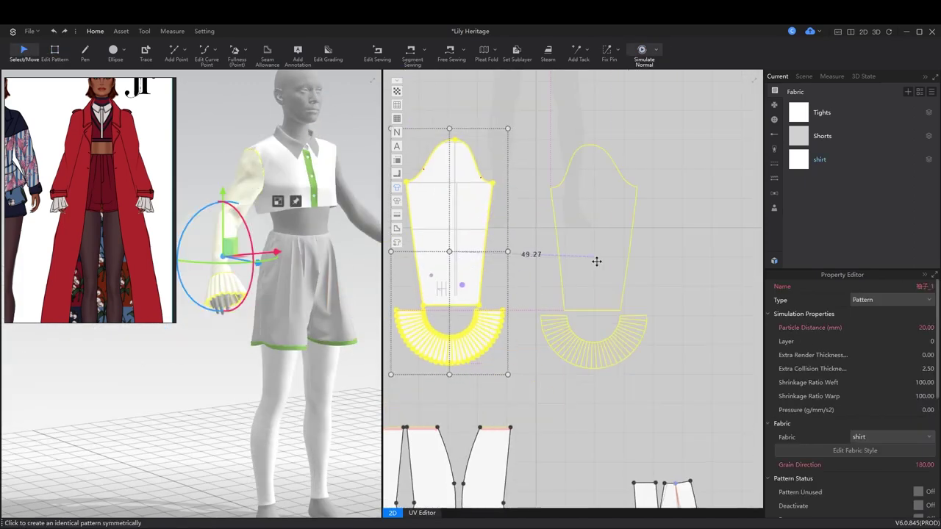
click(577, 257)
drag(353, 214, 352, 213)
right_drag(352, 213, 319, 144)
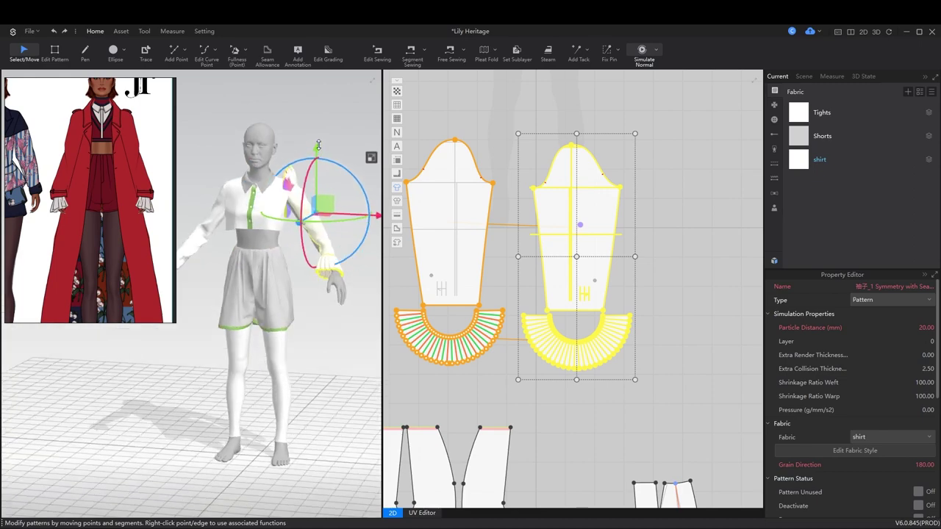
Simulate the shirt with both sleeves and pull the fabric into place at the shoulders
right_drag(360, 275, 308, 301)
key(space)
click(334, 220)
scroll(277, 317, up, 3)
click(308, 302)
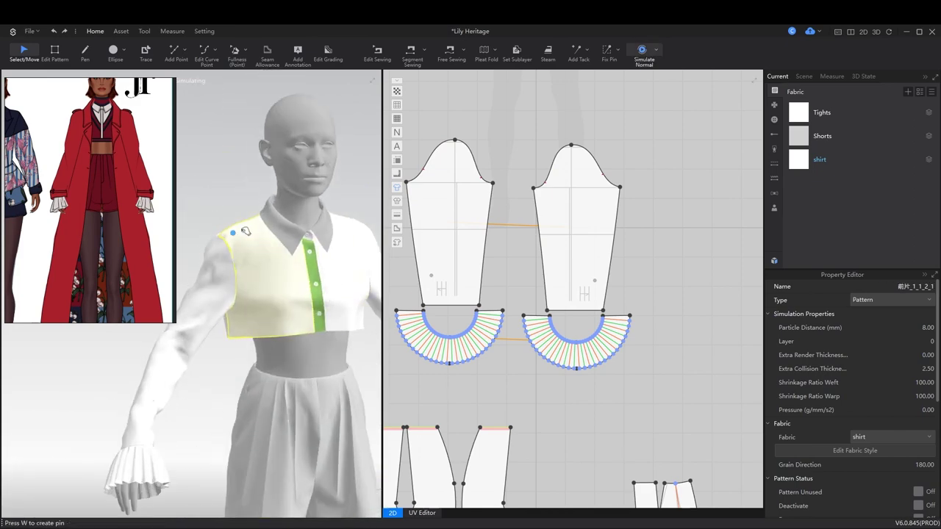
scroll(326, 335, up, 3)
scroll(472, 314, down, 2)
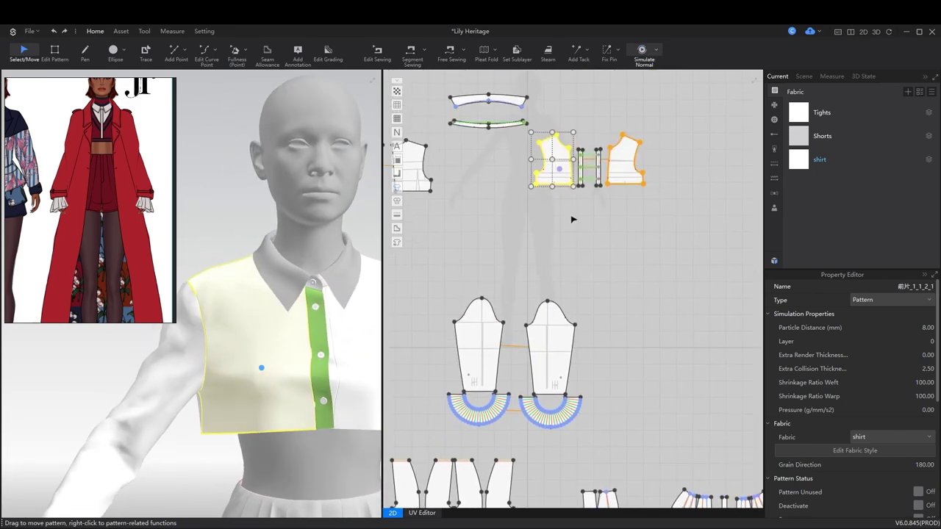
Arrange the back bodice patterns beside the front ones and bring the two collar patterns closer together above them
right_drag(573, 216, 556, 292)
key(z)
click(555, 265)
scroll(504, 301, up, 2)
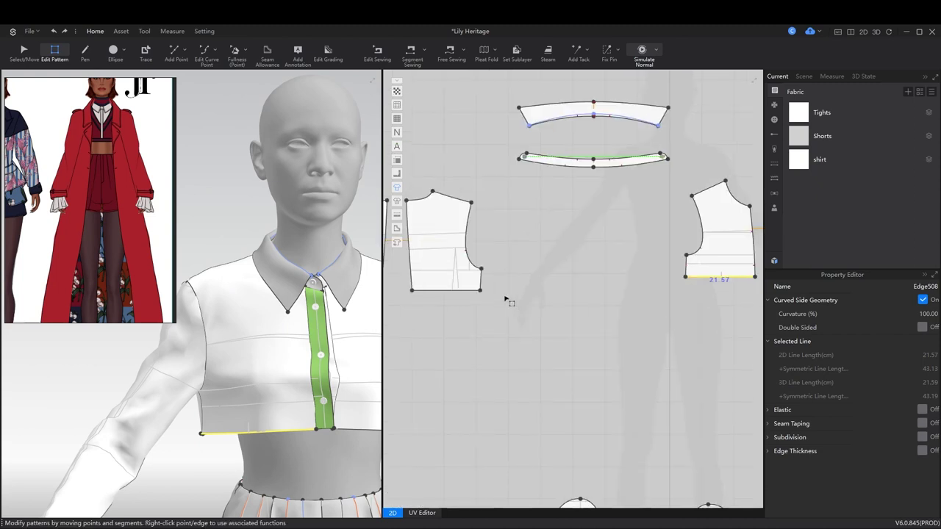
key(a)
scroll(447, 291, down, 4)
drag(448, 292, 557, 283)
scroll(556, 241, up, 3)
click(557, 258)
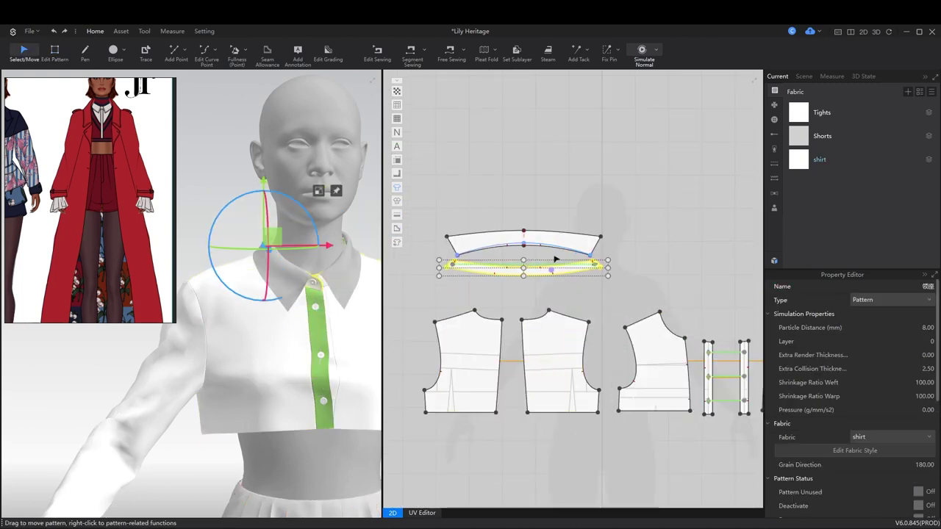
drag(642, 164, 633, 184)
Extend the front and back bodice hems by 4 cm with Offset Pattern Outline, creating internal lines at the original hems
key(z)
click(550, 340)
right_click(548, 343)
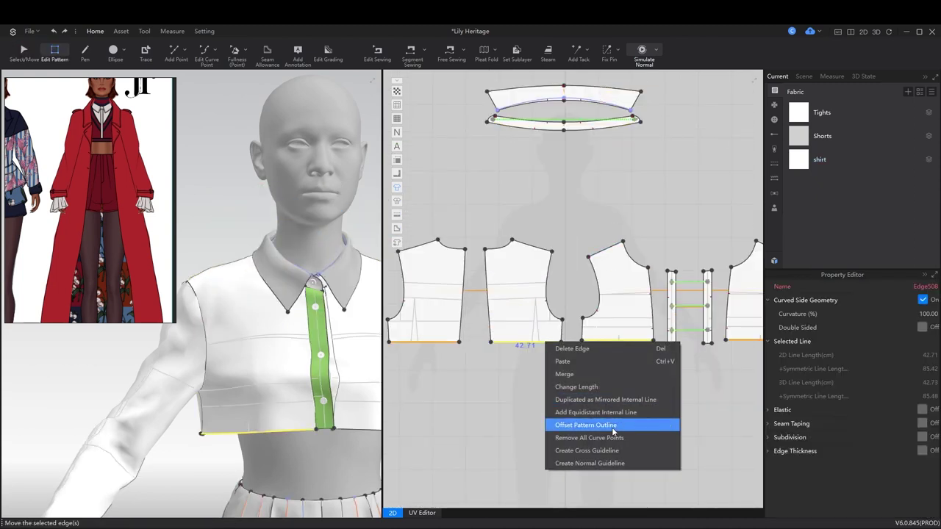
click(610, 423)
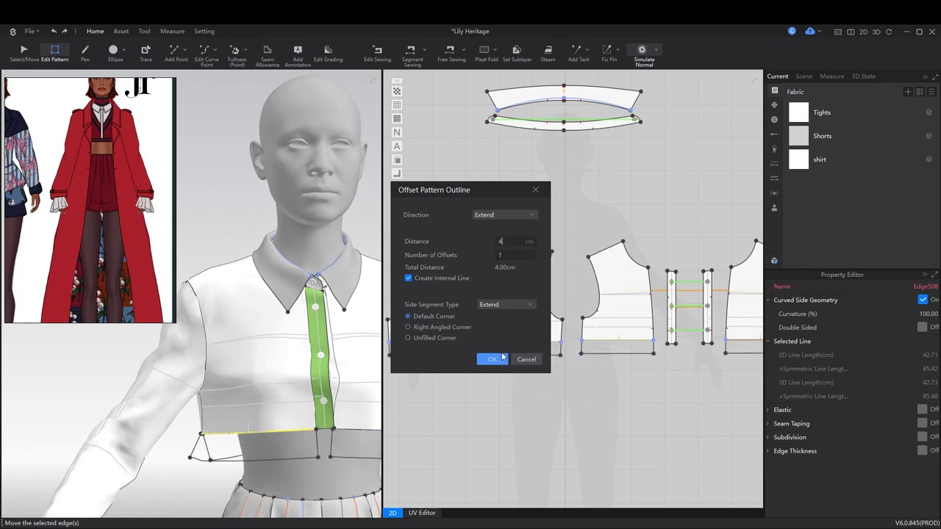
click(491, 359)
Cut and sew the 4 cm hem extensions into separate bands, and narrow the bands by moving their side edges inward
click(550, 341)
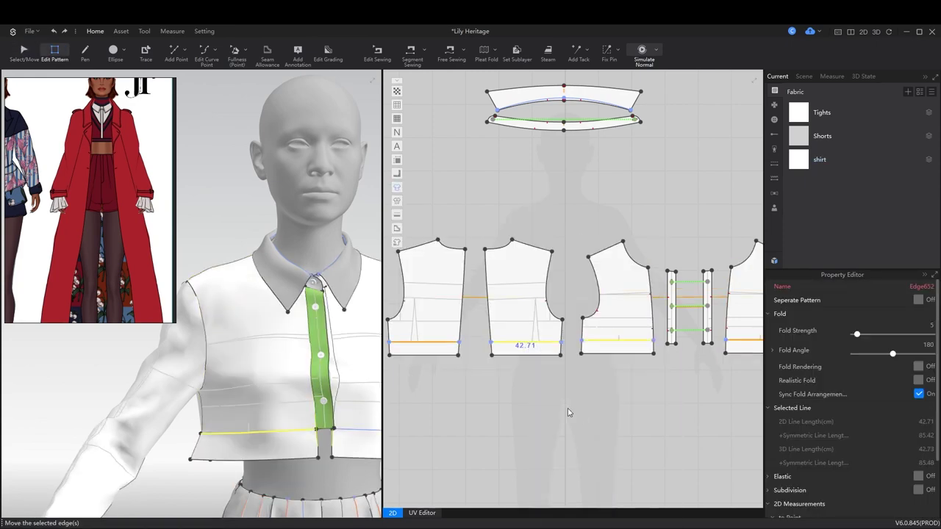
click(567, 412)
scroll(568, 411, up, 2)
click(624, 344)
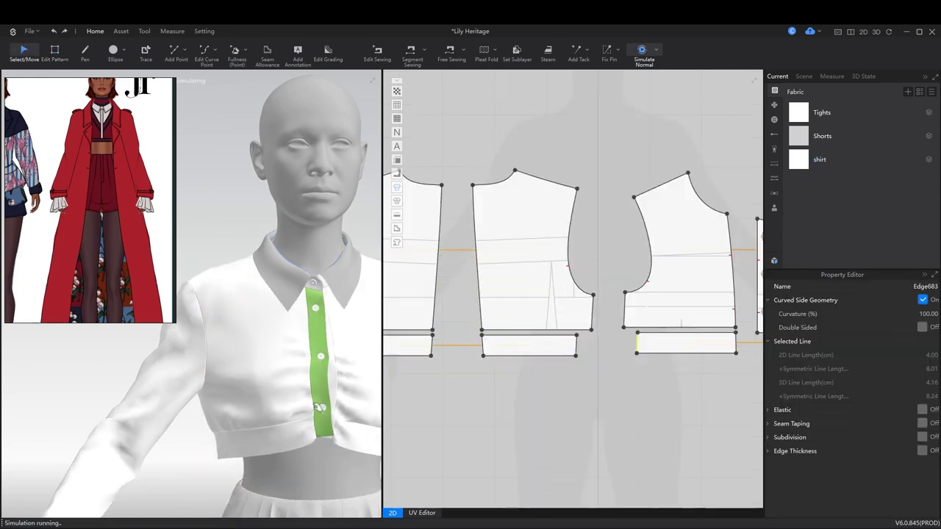
right_drag(349, 359, 331, 353)
Offset the centre-front edges of the front hem bands outward by the placket's width, creating internal lines
scroll(622, 353, up, 3)
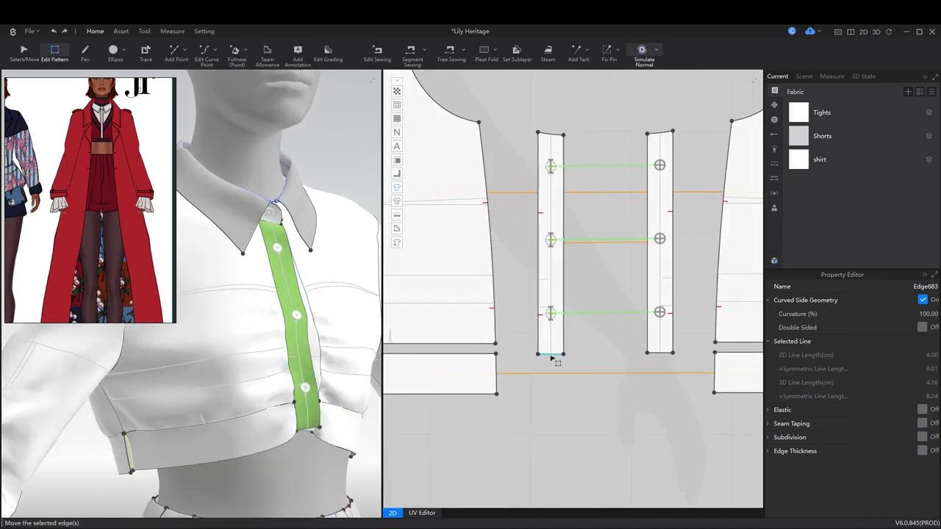
right_click(500, 376)
click(555, 352)
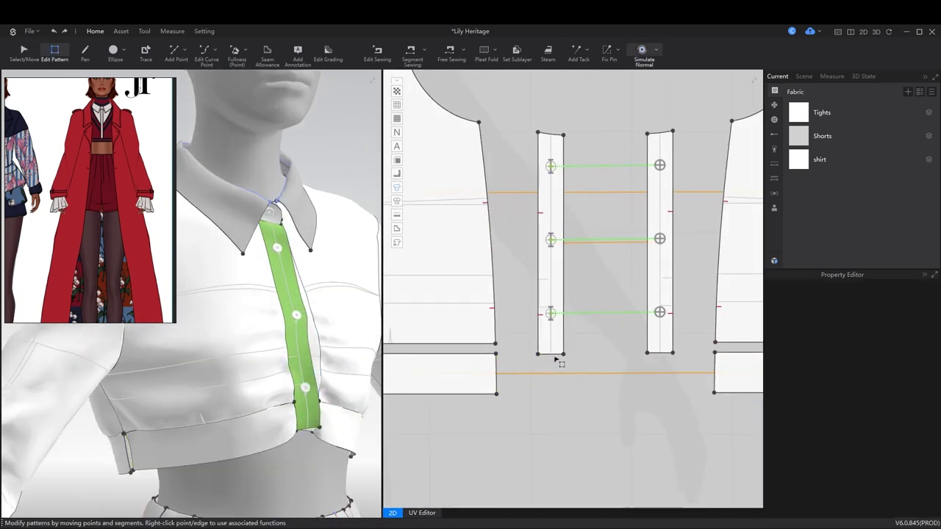
right_click(498, 376)
click(554, 465)
click(492, 359)
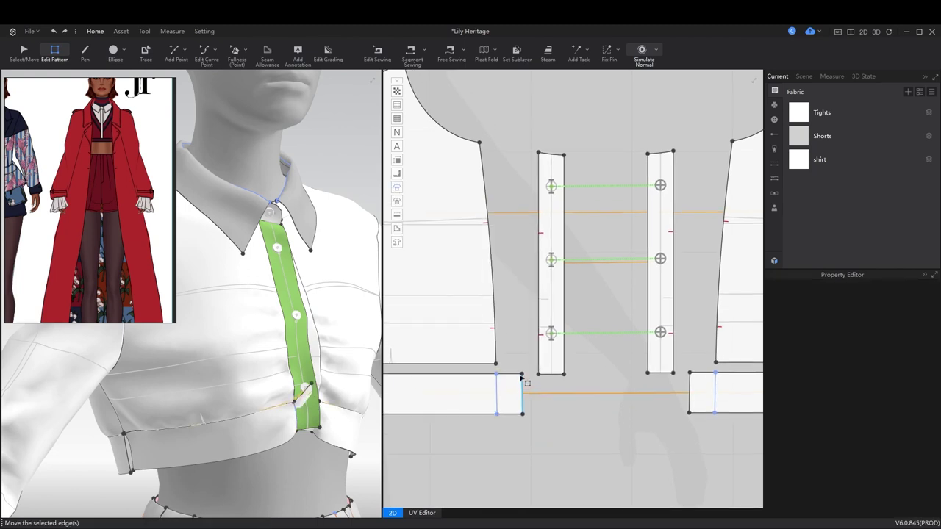
Edit the placket seams to release the hem bands' front edges and join each placket along the full bodice front edge
key(b)
click(524, 398)
click(527, 400)
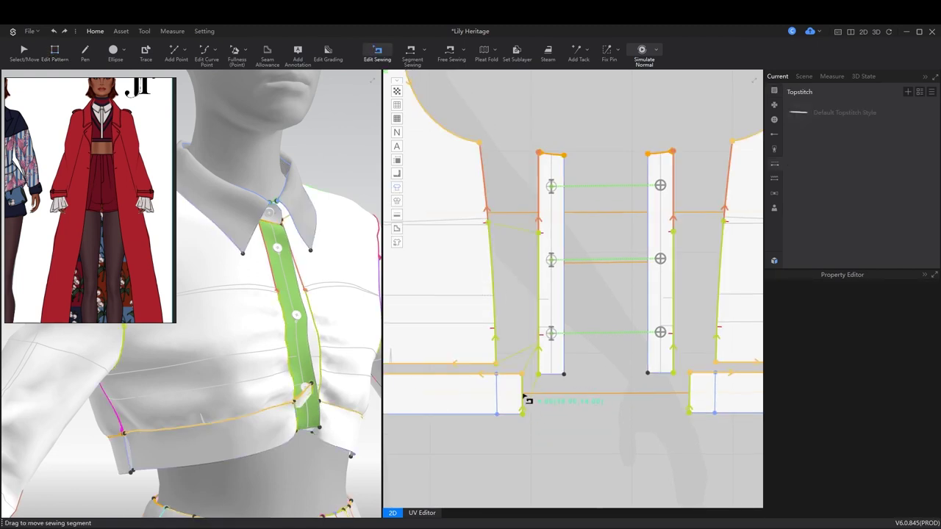
drag(508, 348, 500, 385)
scroll(581, 315, down, 2)
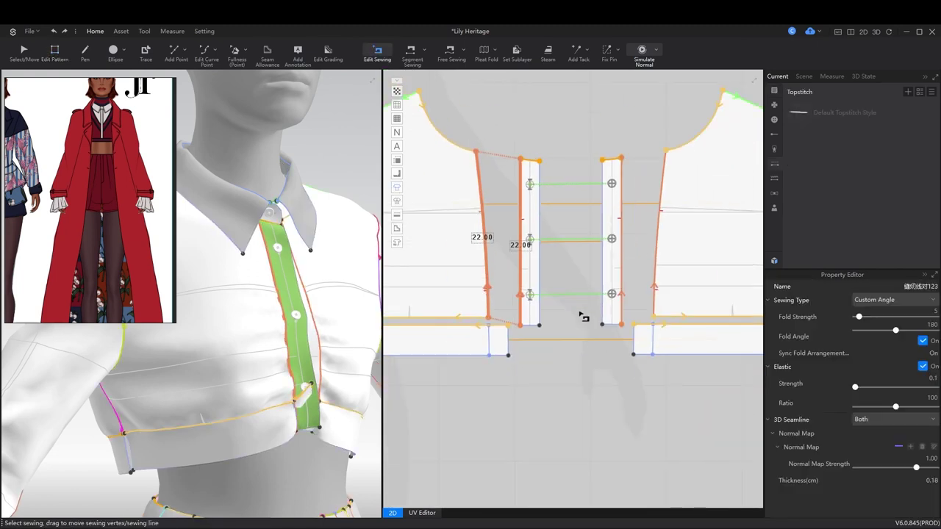
scroll(253, 243, up, 5)
key(q)
click(250, 234)
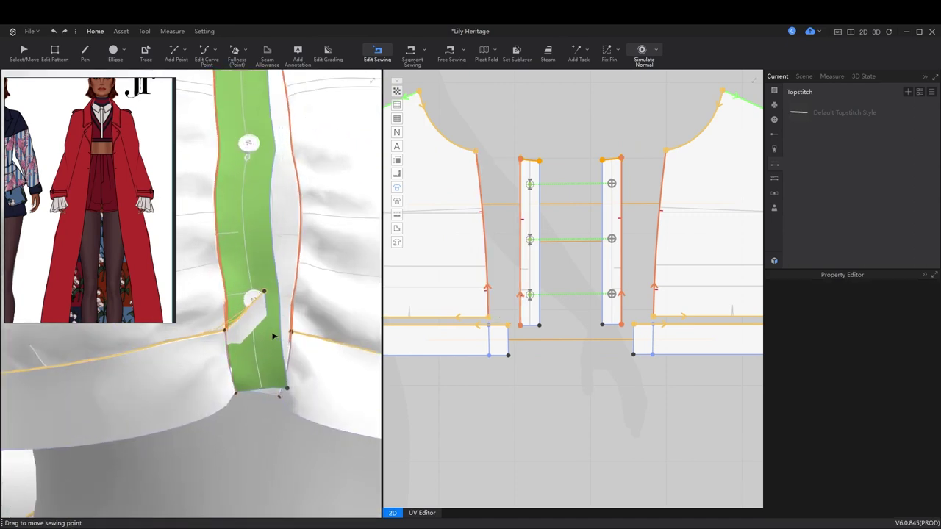
Sew the front ends of the two front hem bands together with Segment Sewing and simulate
click(676, 340)
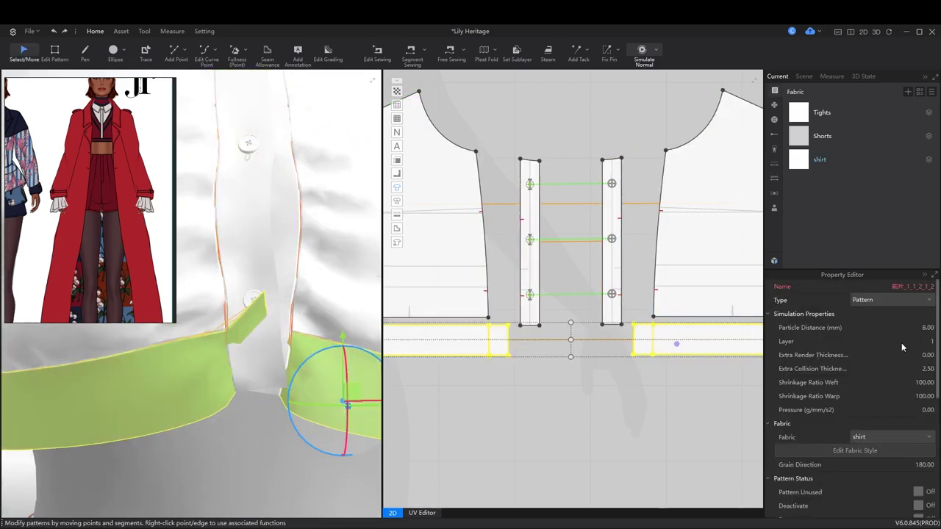
key(n)
click(638, 340)
key(space)
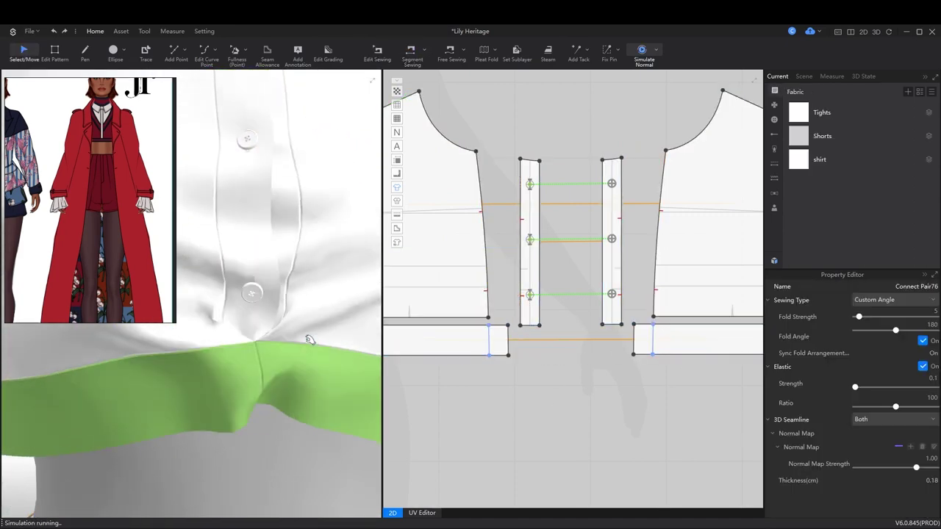
Try to sew the top edge of the hem band extension to the placket end with Segment Sewing
scroll(280, 360, down, 3)
key(n)
scroll(574, 378, up, 5)
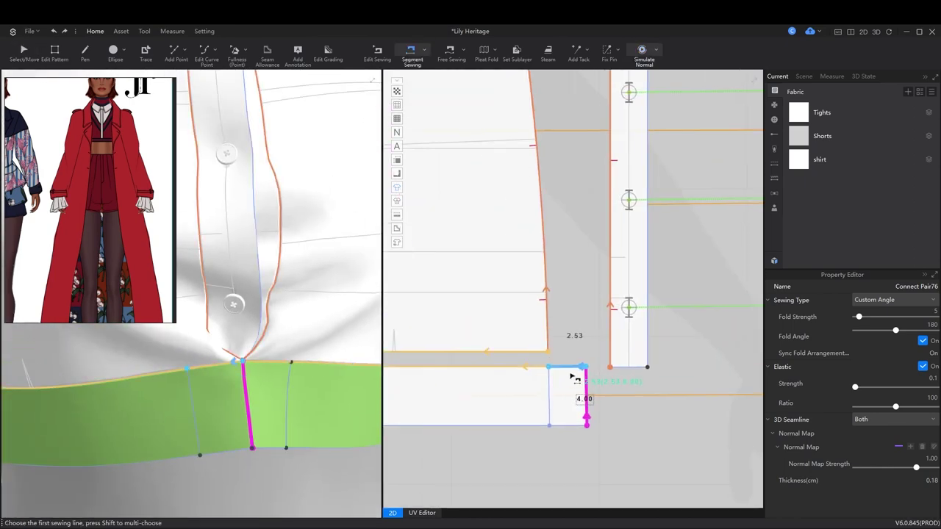
click(588, 371)
click(556, 368)
key(space)
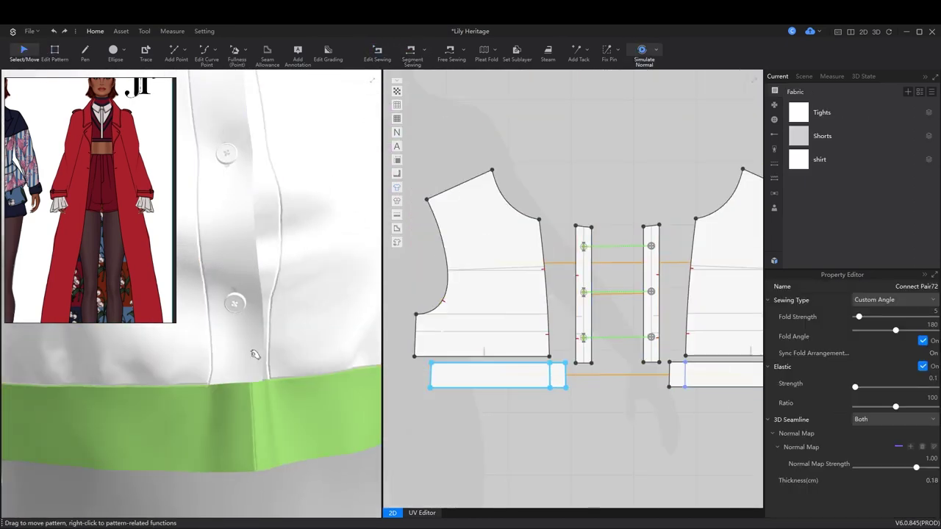
Sew the plackets' bottom edges to the tops of the hem band extensions with Free Sewing and simulate
click(252, 399)
key(space)
scroll(252, 399, up, 3)
scroll(552, 367, up, 4)
key(m)
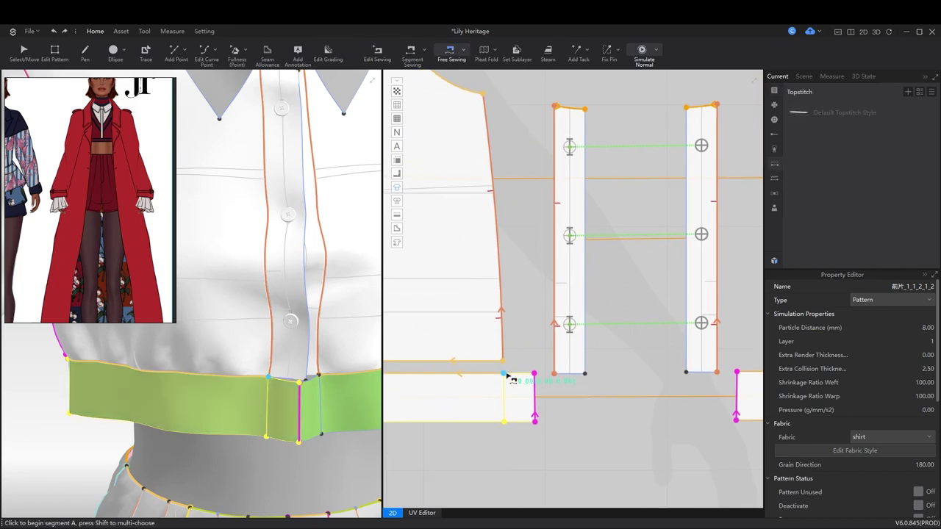
click(588, 378)
key(space)
click(570, 280)
Sew the back hem bands to the front hem bands along their 4 cm side edges
right_drag(279, 331, 483, 380)
scroll(483, 380, down, 4)
key(n)
click(506, 391)
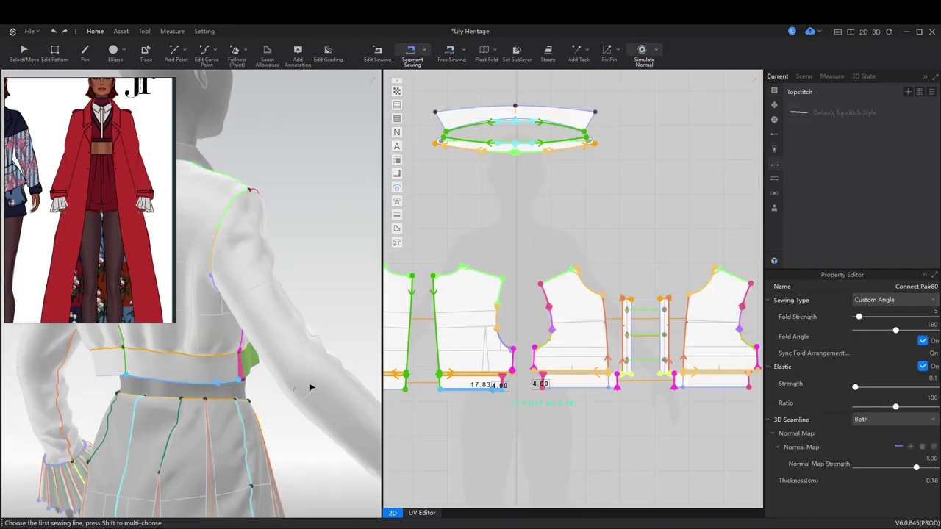
right_drag(311, 384, 290, 378)
key(a)
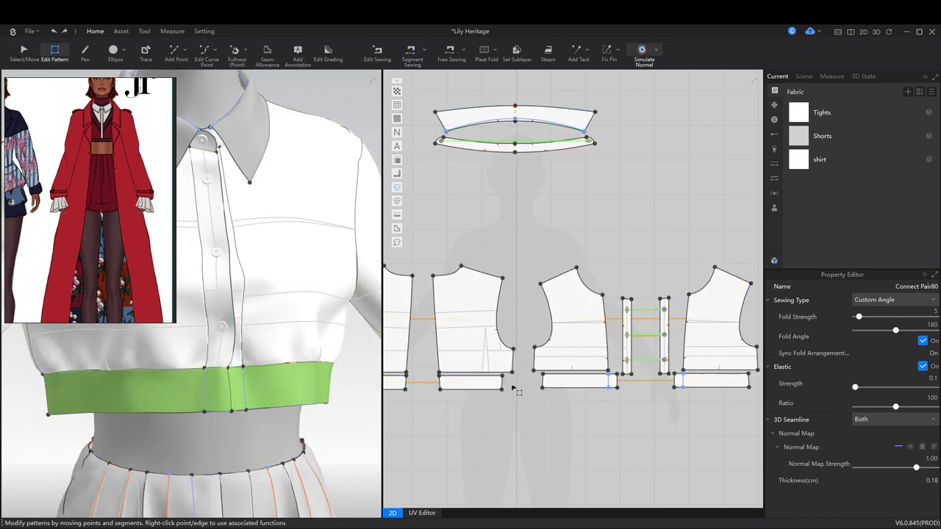
Extend the bodice side seam's sewing point down to the hem and set the hem band side seams to the Turned sewing type
key(b)
scroll(462, 374, up, 6)
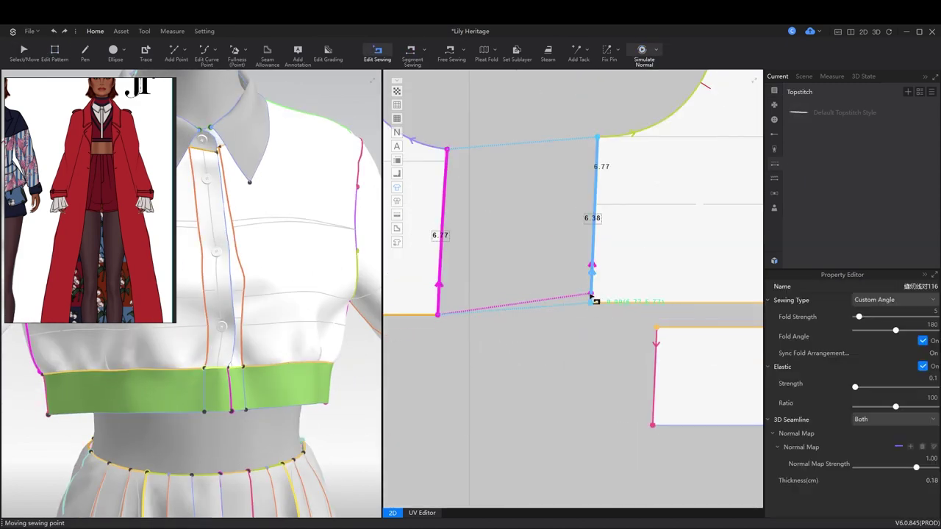
scroll(909, 307, up, 1)
scroll(521, 347, down, 2)
click(869, 323)
scroll(573, 308, down, 3)
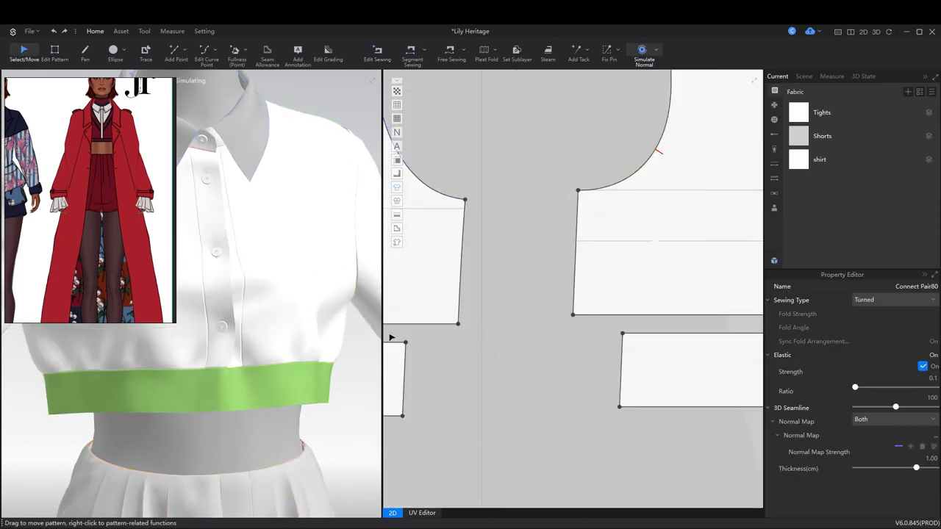
Narrow the front and back hem bands further by moving their side edges inward
key(z)
scroll(588, 338, up, 2)
click(590, 347)
mouse_move(324, 368)
right_down()
mouse_move(292, 369)
mouse_move(316, 367)
right_up()
right_drag(665, 345, 526, 352)
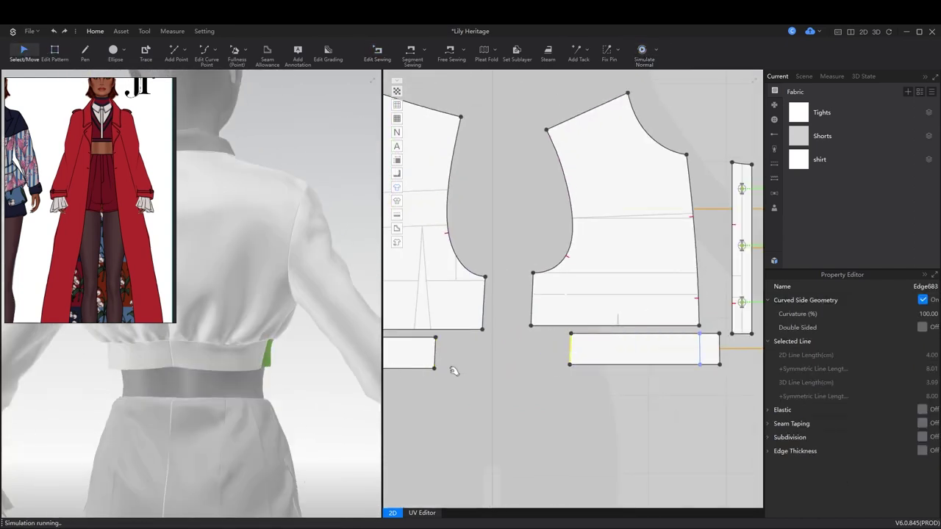
Move the centre-back edges of the back hem bands inward and simulate the tighter fit
key(q)
scroll(529, 354, down, 1)
click(516, 355)
key(z)
click(511, 355)
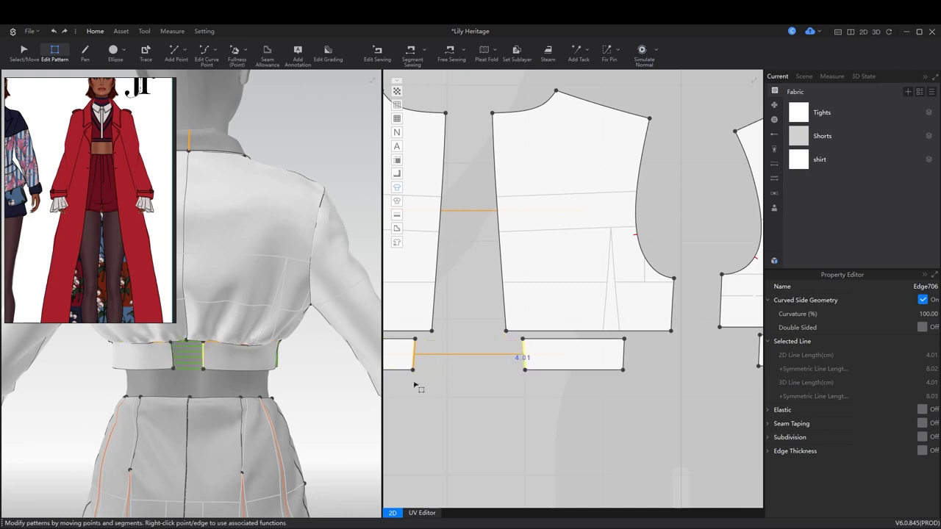
right_drag(273, 377, 204, 380)
key(space)
Sew the two plackets to each other along their bottom edges and their inner long edges with Free Sewing
scroll(221, 382, up, 5)
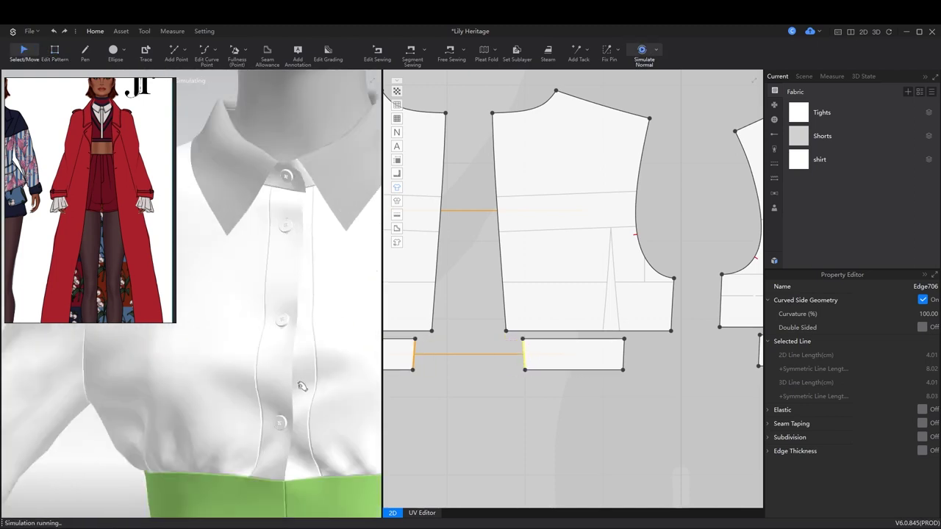
scroll(302, 386, up, 2)
scroll(565, 358, up, 4)
scroll(565, 358, down, 2)
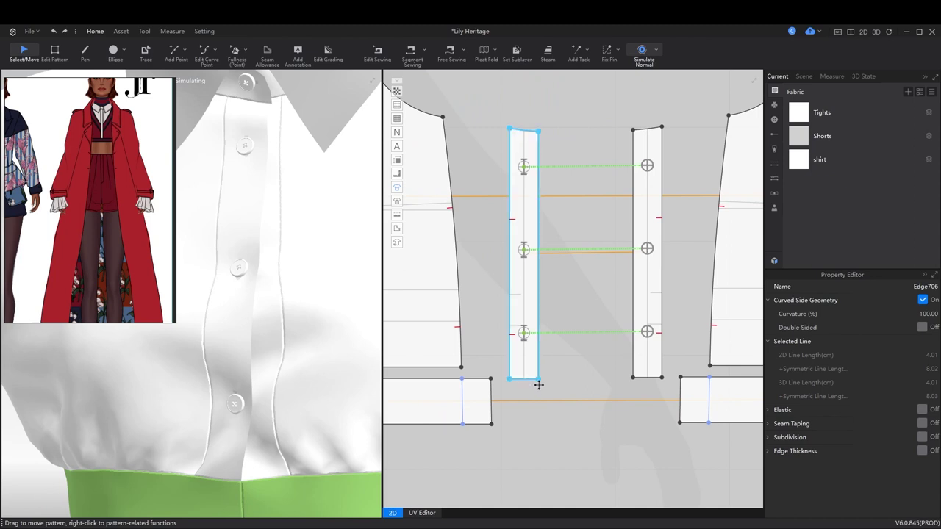
key(m)
click(509, 379)
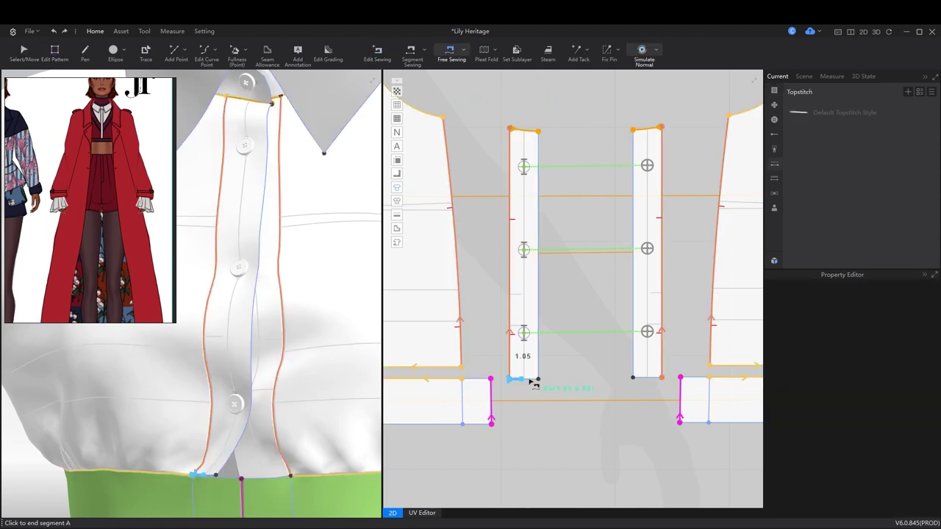
click(640, 388)
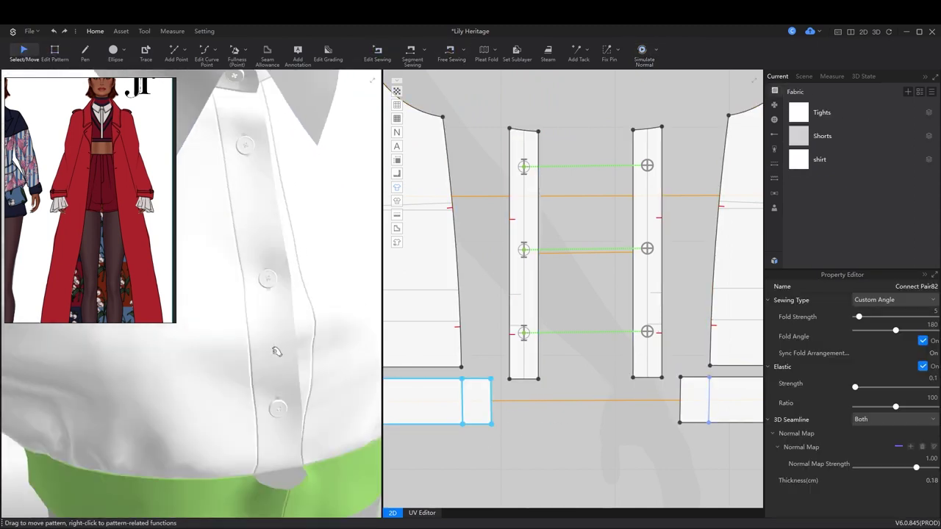
scroll(540, 373, down, 1)
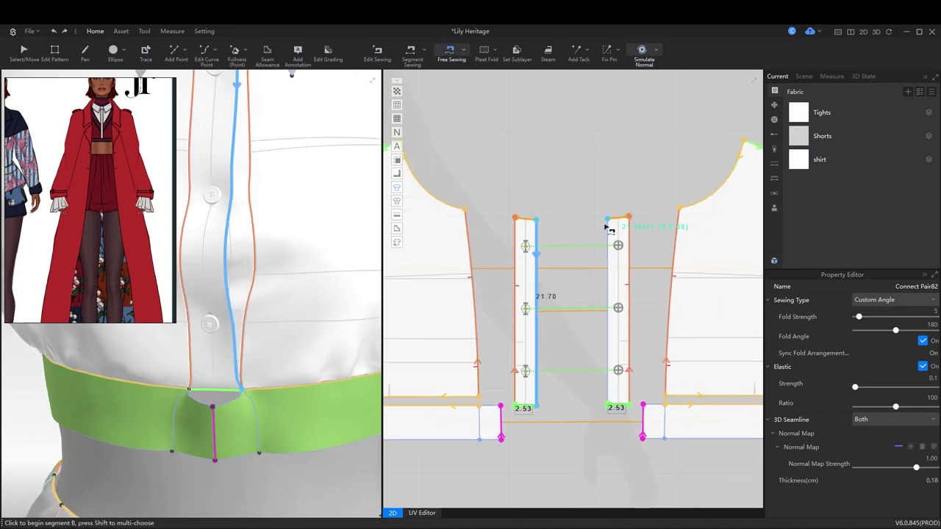
key(a)
scroll(326, 358, up, 3)
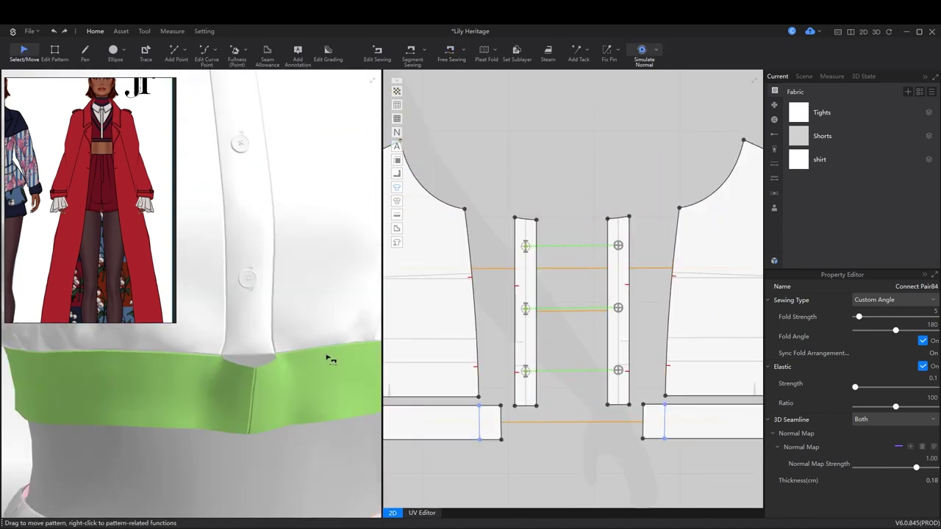
Cut one front hem band along its internal placket line and remove the cut-off extension
right_click(693, 423)
click(572, 442)
right_click(664, 424)
click(691, 349)
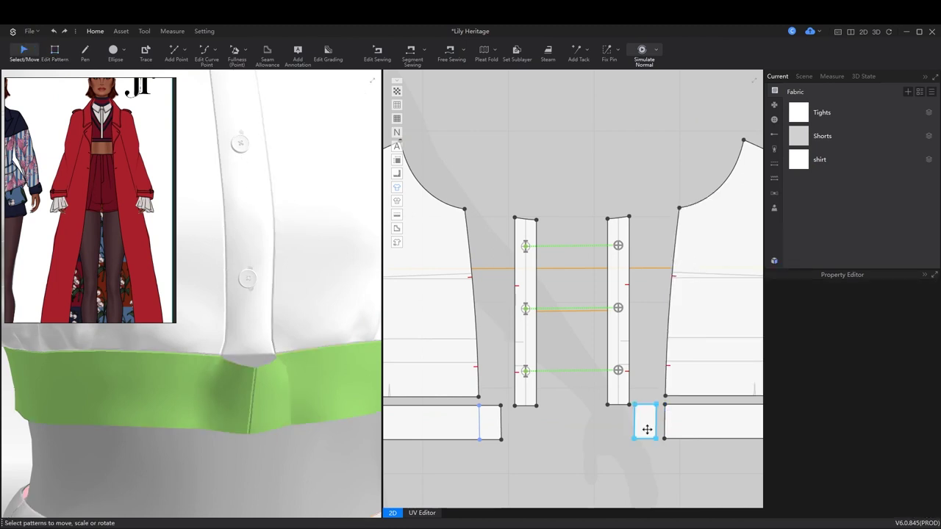
Sew the remaining band extension's front end to the opposite front hem band's cut edge and simulate
key(b)
key(n)
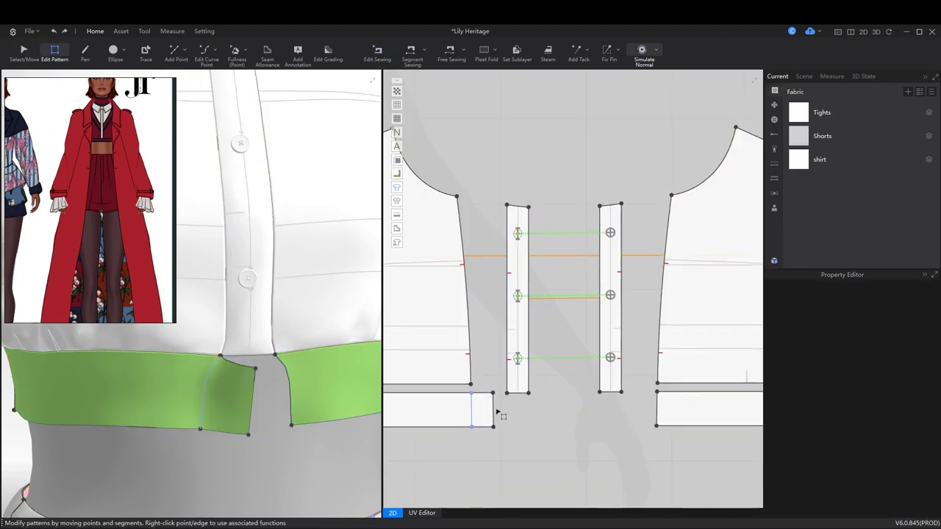
click(493, 412)
click(658, 410)
key(space)
key(space)
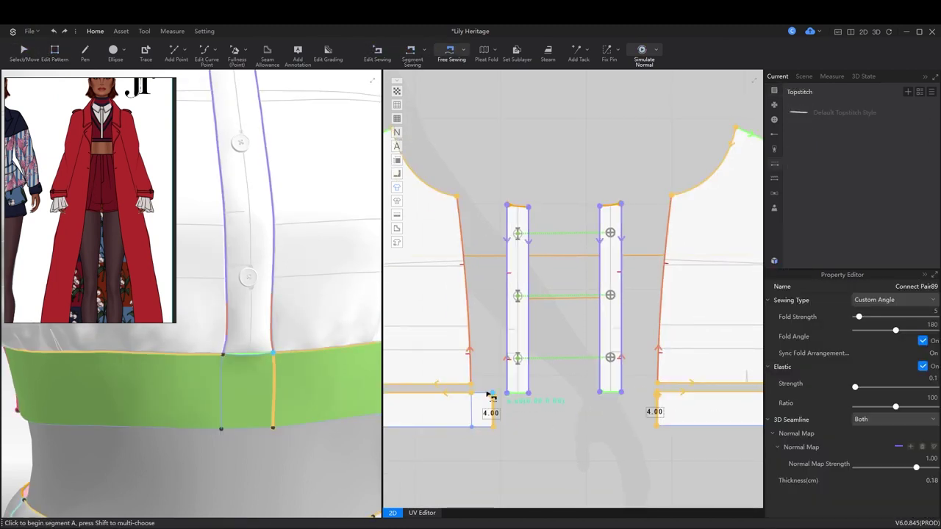
scroll(329, 421, down, 5)
Merge the two front hem bands into one pattern along their shared front edge
key(z)
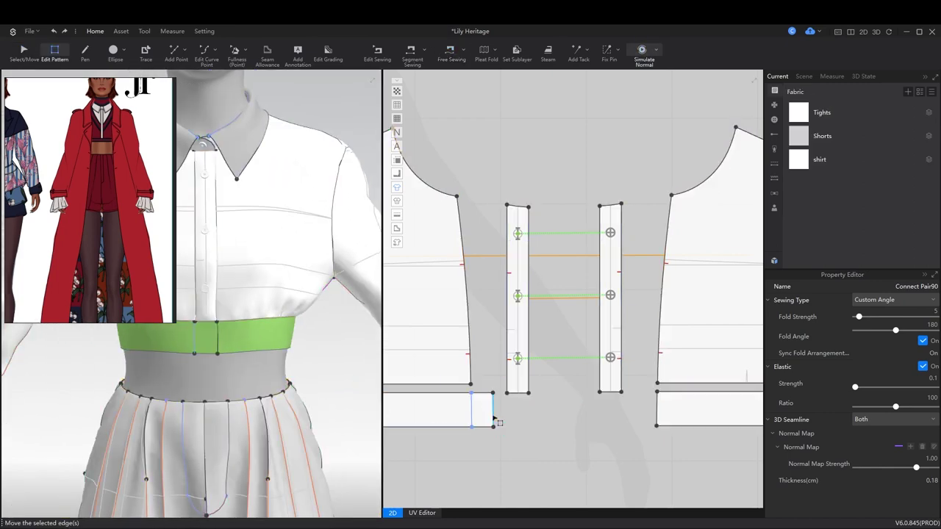
right_click(494, 413)
key(Escape)
middle_drag(636, 449, 603, 473)
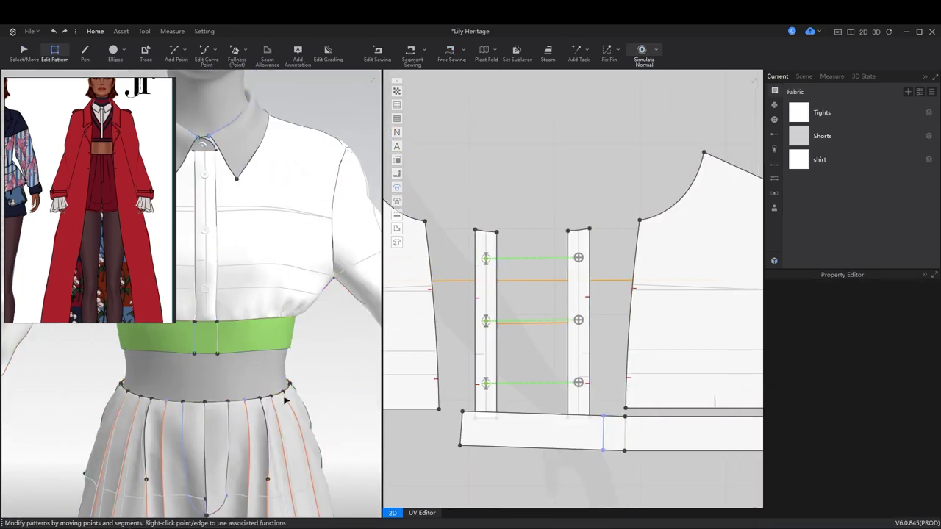
key(a)
right_drag(220, 383, 316, 382)
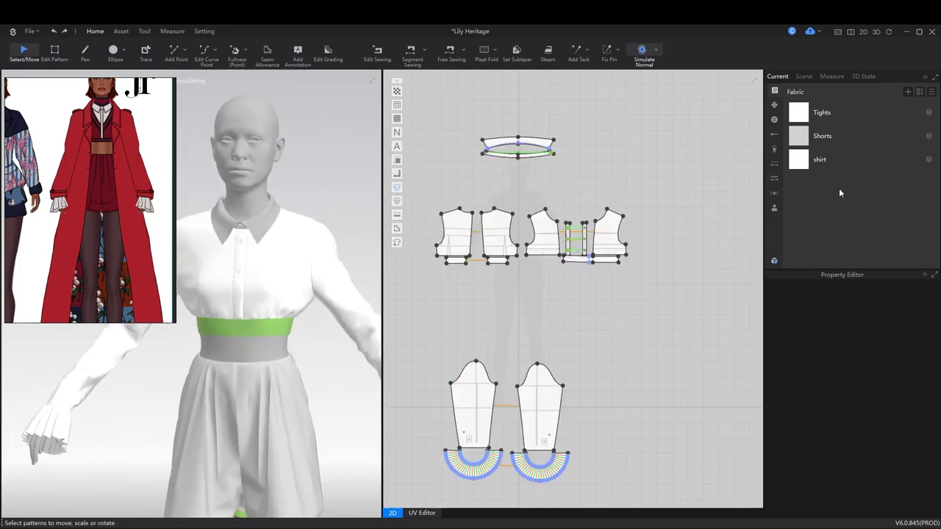
click(819, 160)
click(921, 328)
click(501, 305)
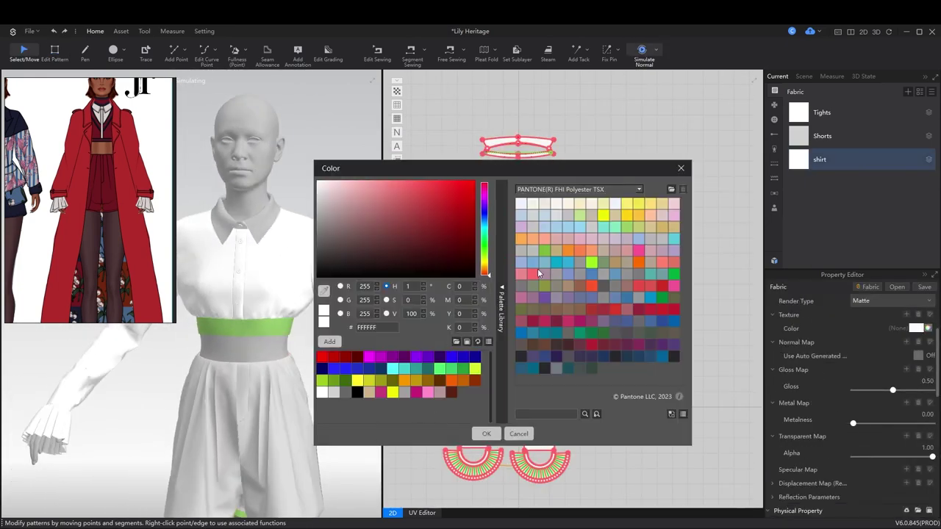
click(610, 199)
click(565, 245)
key(Escape)
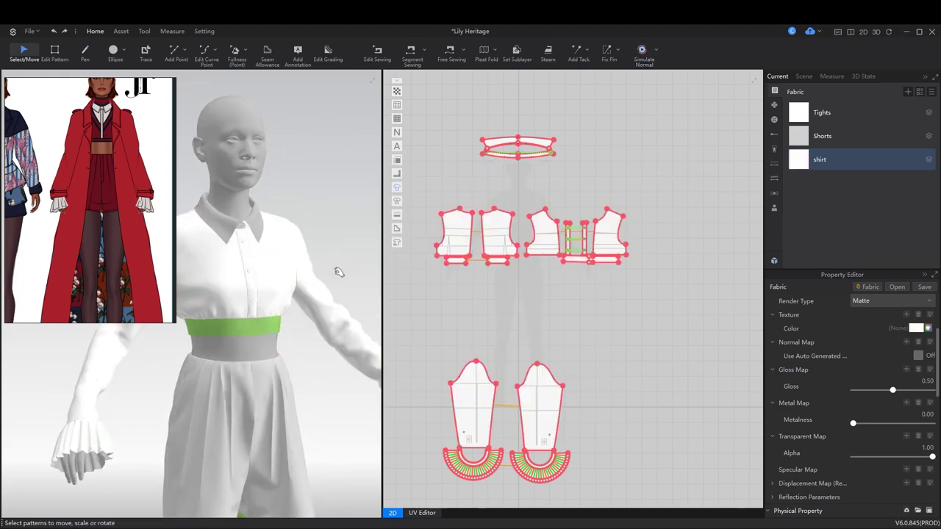
Colour the shirt fabric pale peach with COLORO 022-85-10 from the COLORO_3500 palette
click(915, 329)
click(502, 294)
click(619, 188)
click(604, 265)
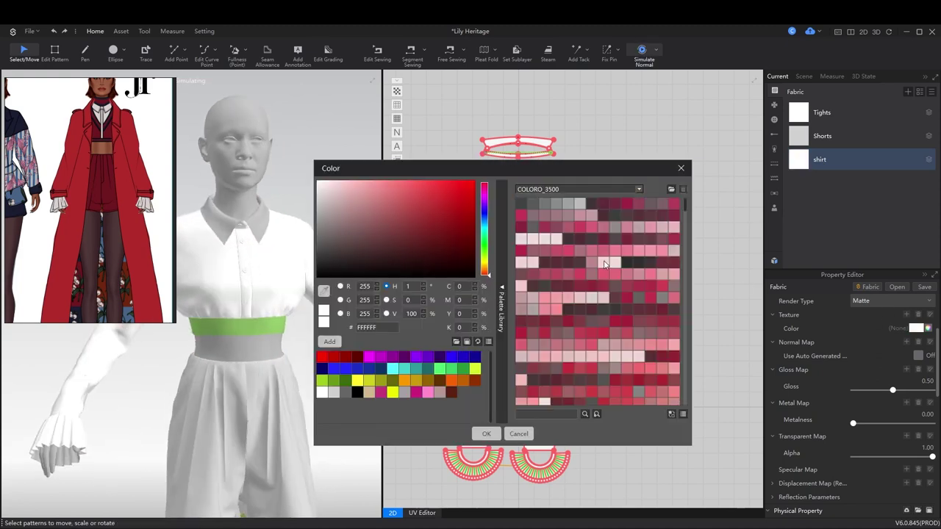
scroll(613, 370, down, 5)
click(578, 331)
click(486, 434)
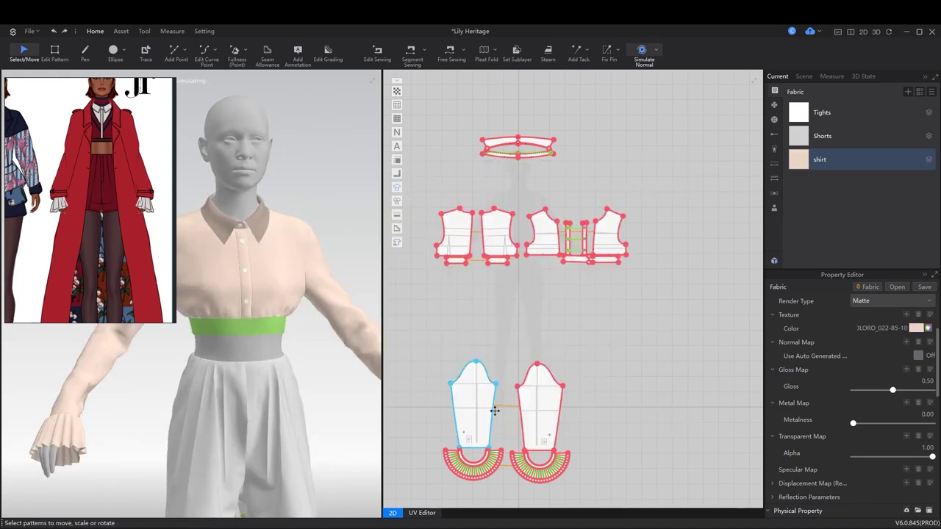
Set the layer of the merged front hem band to 0
scroll(419, 355, up, 3)
click(564, 336)
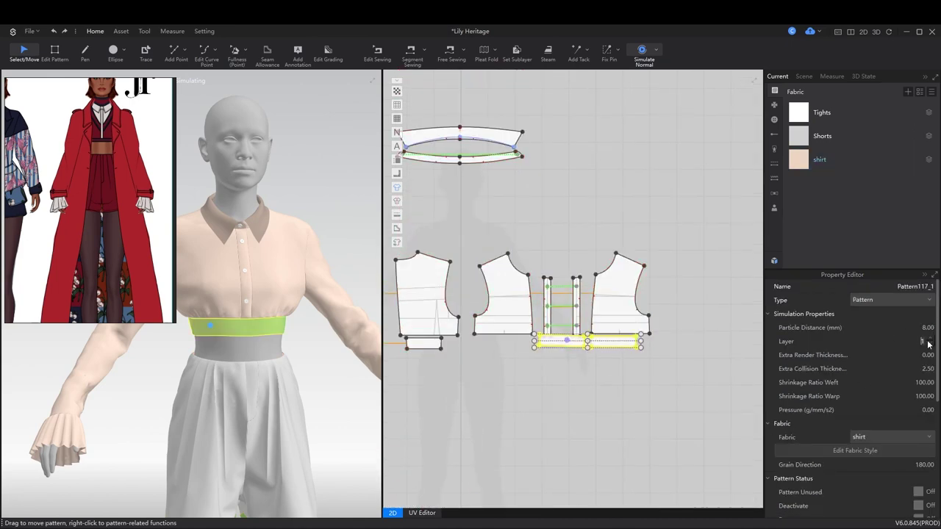
scroll(252, 368, up, 5)
scroll(252, 331, down, 5)
key(space)
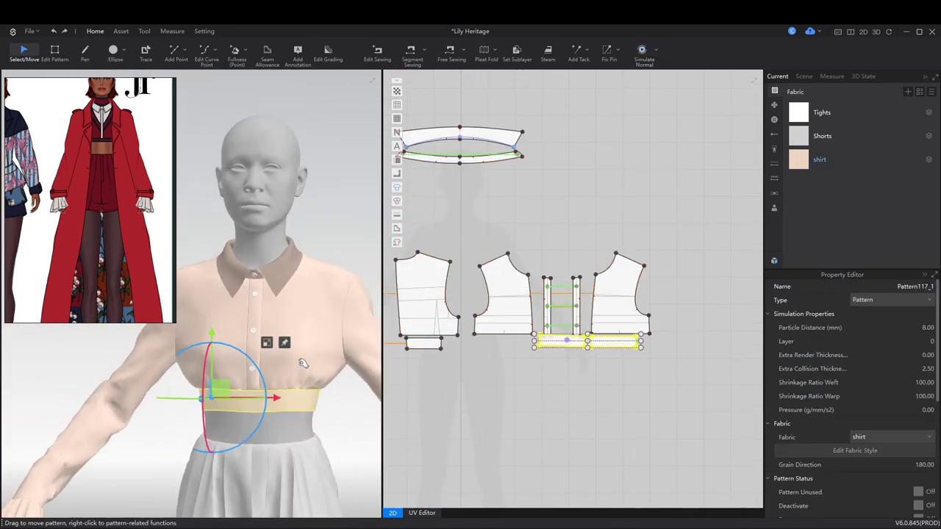
Measure the collar stand's full lower edge and create a 46.59 by 6 cm rectangle pattern above the collar pieces
scroll(541, 341, up, 4)
key(z)
click(483, 338)
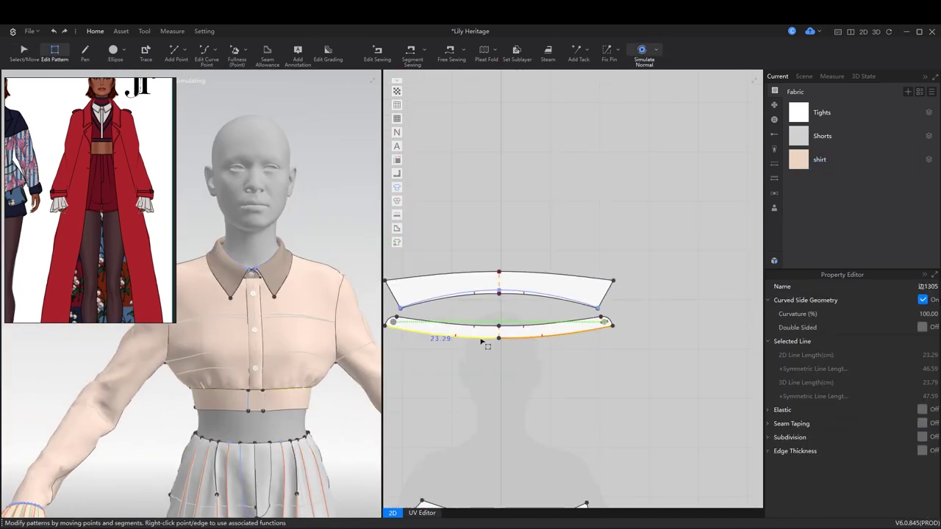
scroll(548, 370, down, 2)
click(130, 65)
click(519, 247)
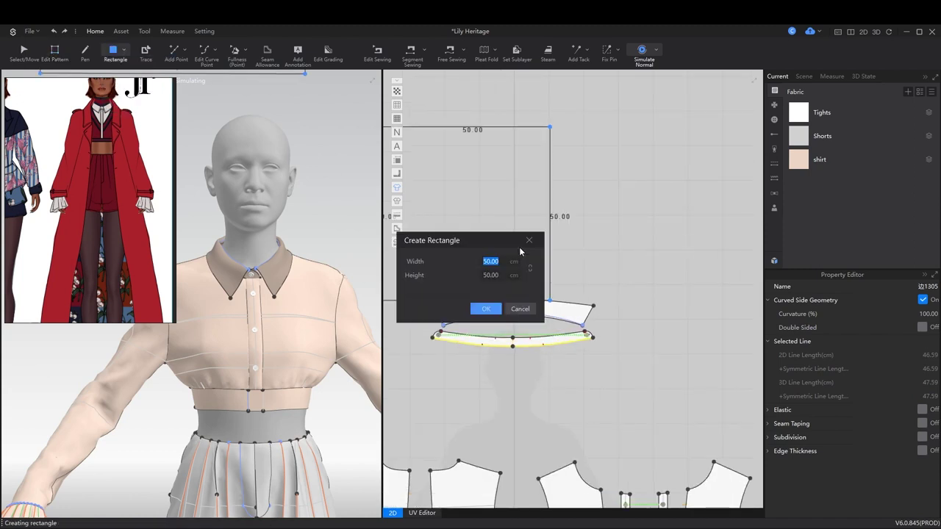
double_click(500, 274)
text(3)
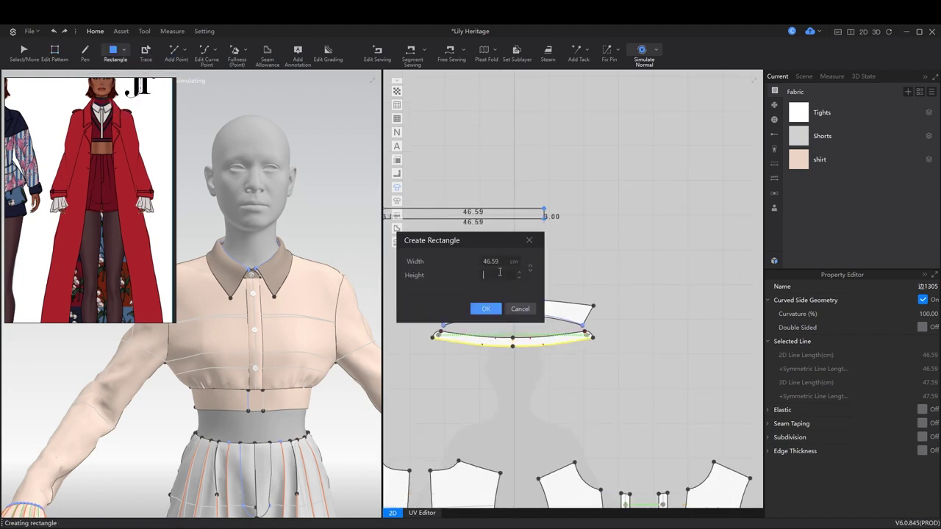
key(Return)
Position the new rectangle in front of the avatar's neck and go through its pattern properties
scroll(888, 474, down, 1)
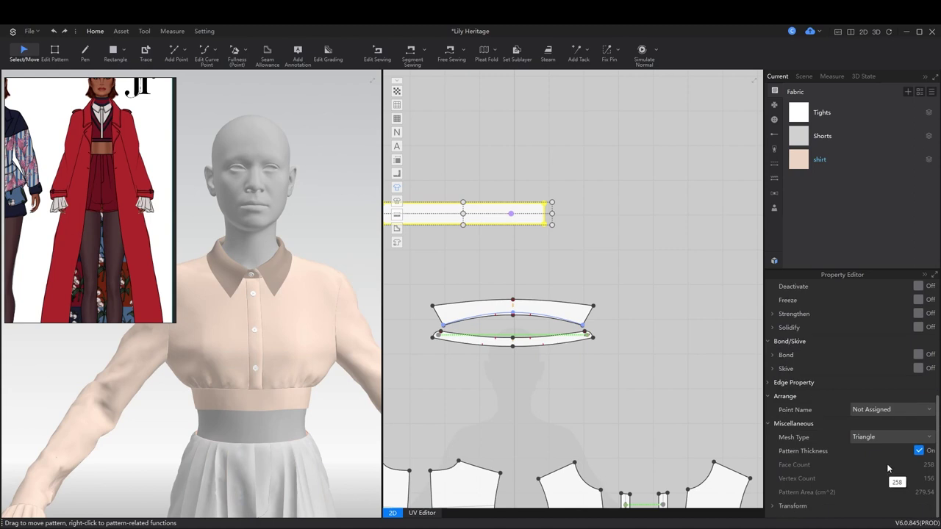
click(797, 479)
scroll(871, 390, down, 3)
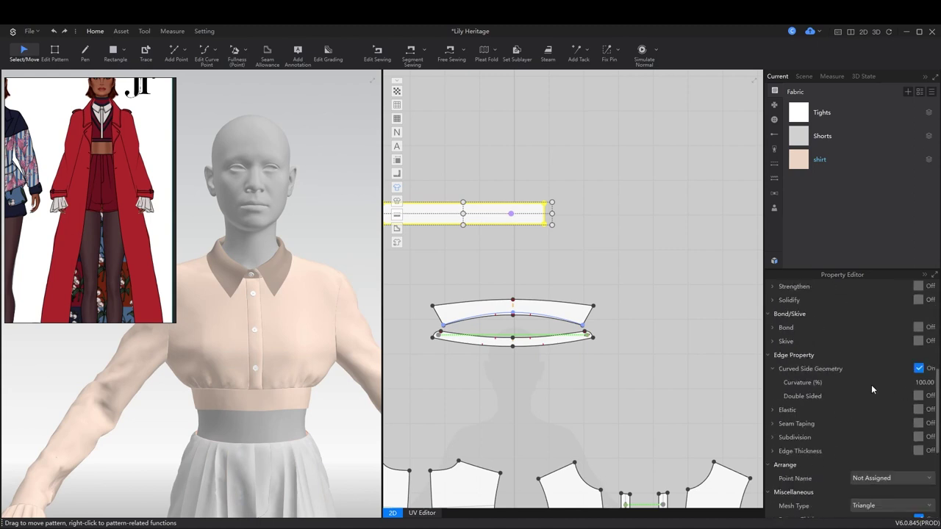
scroll(290, 267, down, 5)
scroll(267, 177, up, 5)
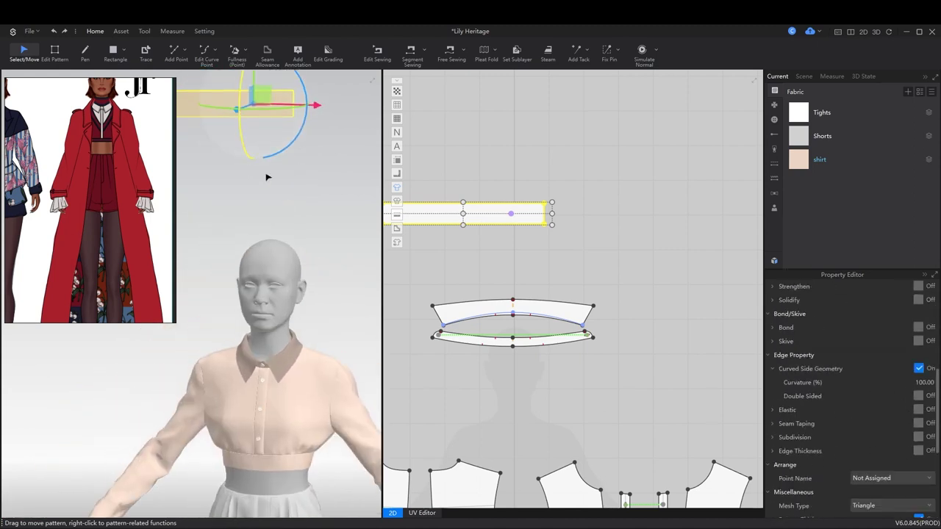
right_drag(343, 394, 280, 416)
drag(269, 401, 283, 403)
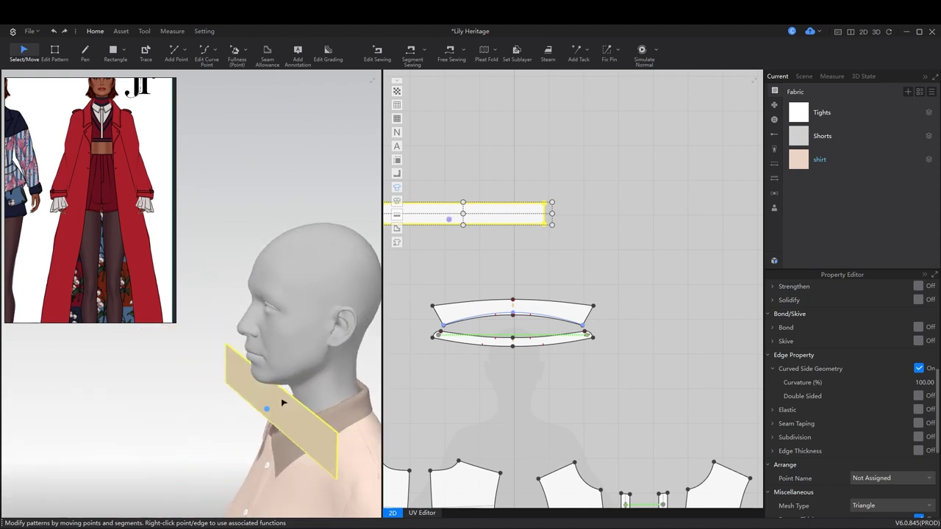
scroll(800, 390, down, 3)
scroll(828, 365, up, 5)
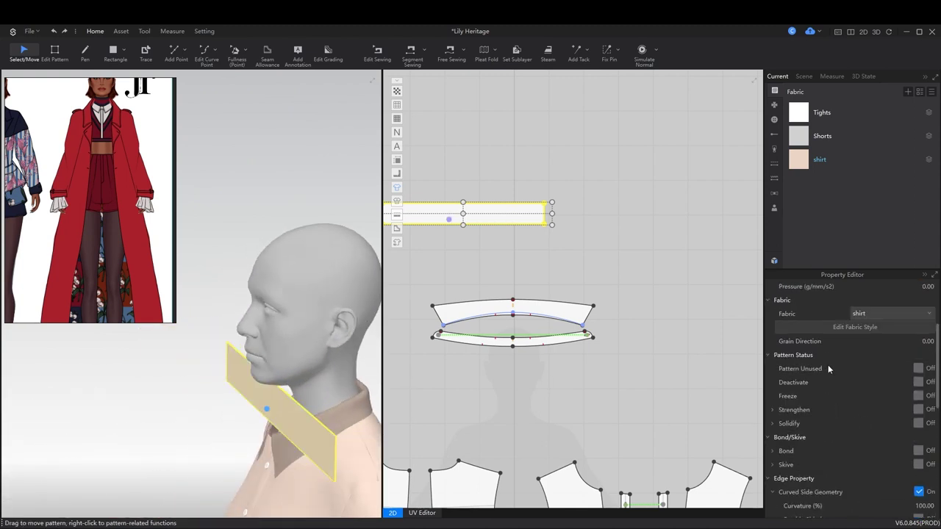
scroll(845, 371, up, 5)
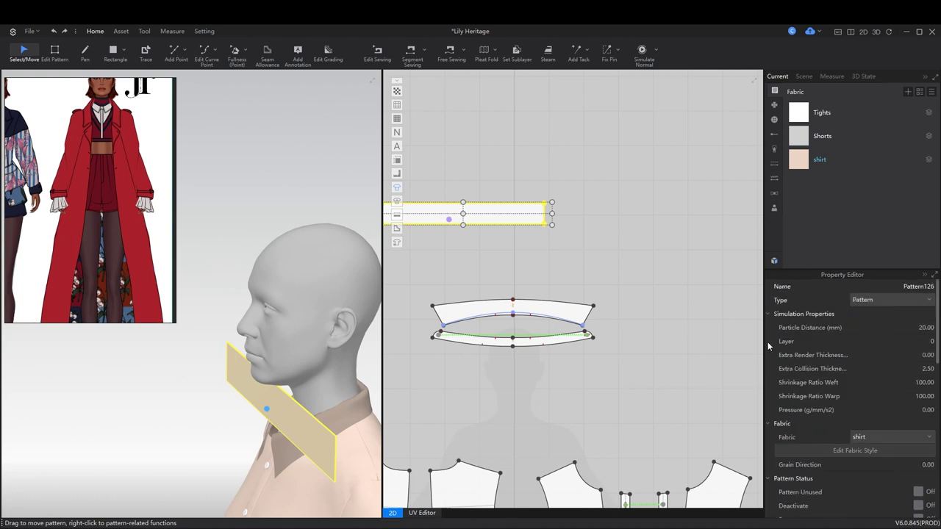
Sew the rectangle's two short ends together to form a closed neck band
right_drag(346, 323, 572, 304)
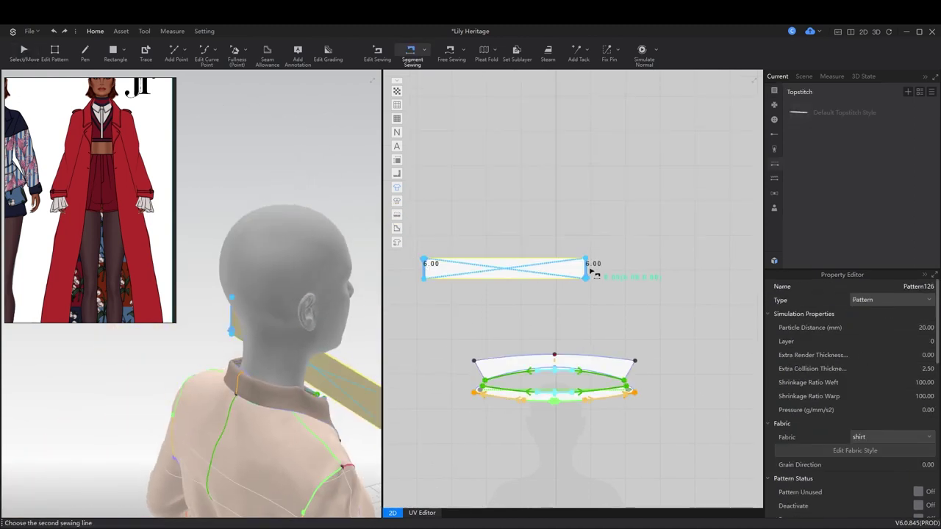
click(593, 273)
key(a)
Try to move the closed band around the avatar's neck and pull it into place while simulating
right_drag(374, 332, 300, 373)
click(300, 372)
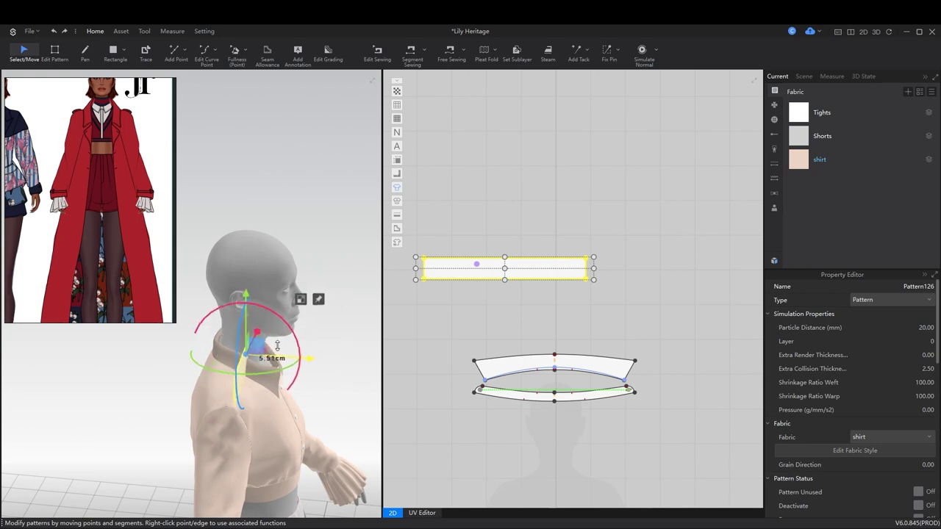
scroll(277, 345, up, 2)
drag(298, 350, 315, 353)
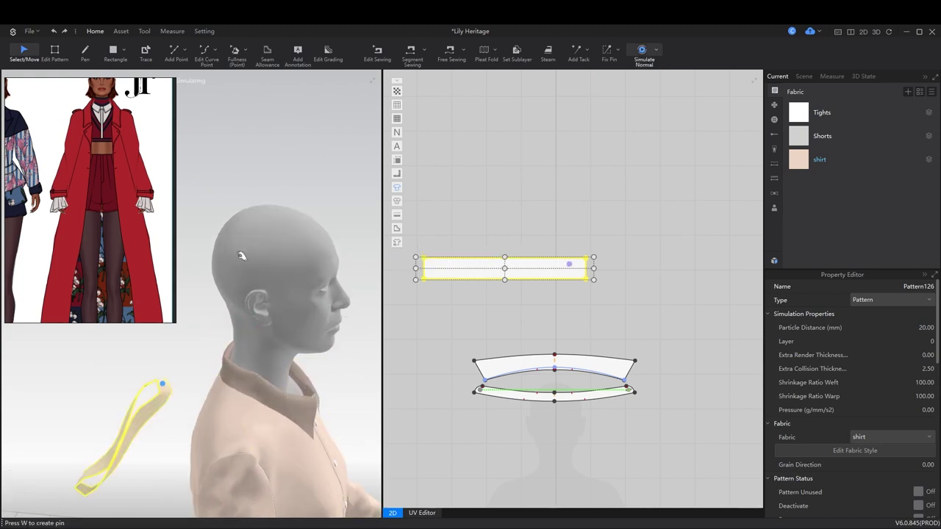
scroll(302, 390, up, 2)
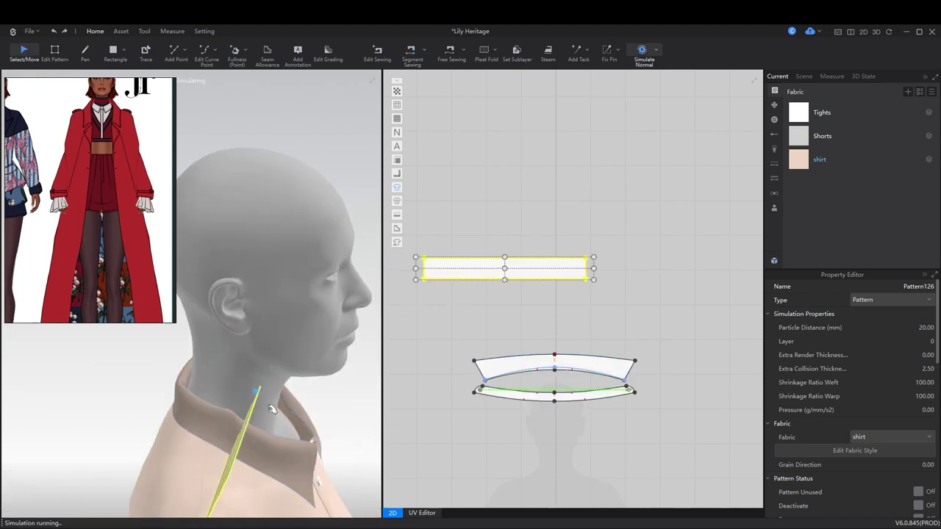
right_drag(358, 424, 319, 465)
key(space)
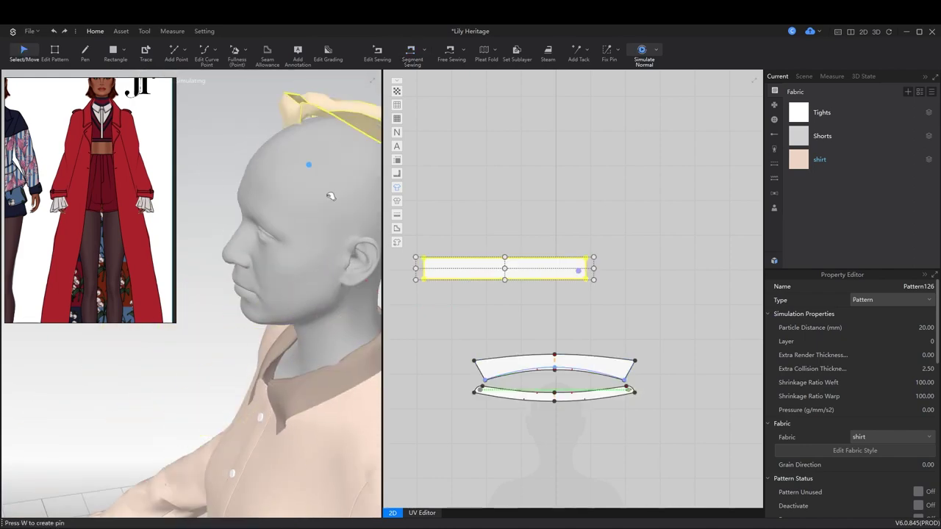
key(space)
right_drag(331, 195, 314, 256)
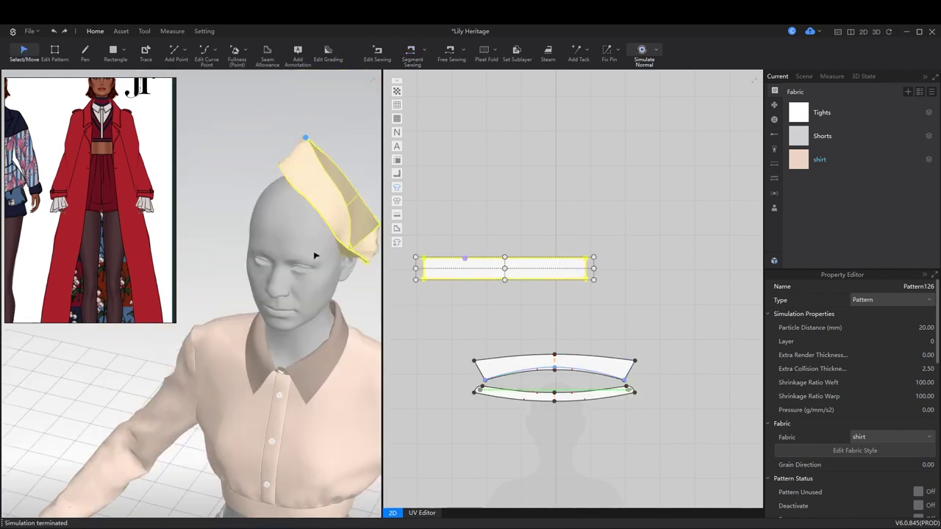
Lower the band over the avatar's head to neck height and simulate it around the neck
click(315, 195)
right_drag(315, 195, 261, 244)
drag(261, 244, 261, 309)
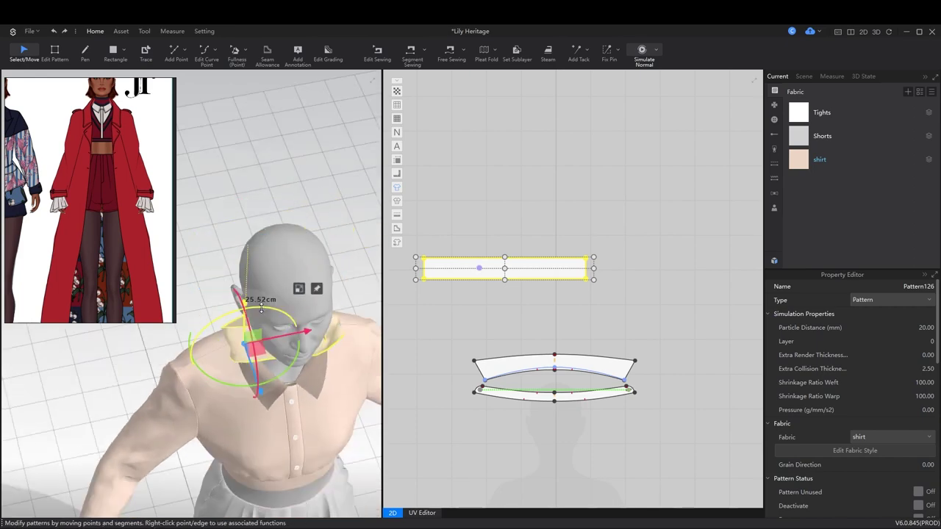
key(space)
right_drag(261, 308, 285, 321)
right_drag(200, 292, 297, 344)
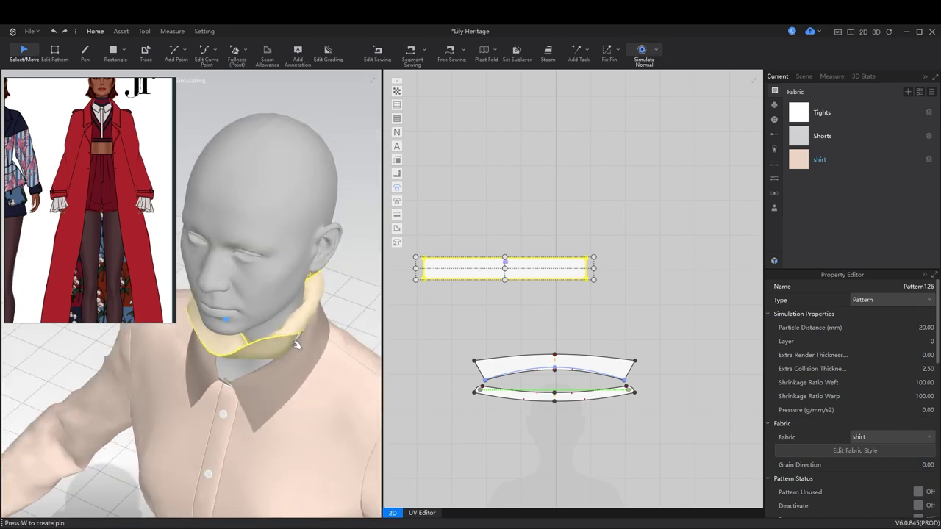
Shorten the neck band to 33.24 cm so it fits closely and set its particle distance to 10 mm
right_drag(246, 373, 243, 379)
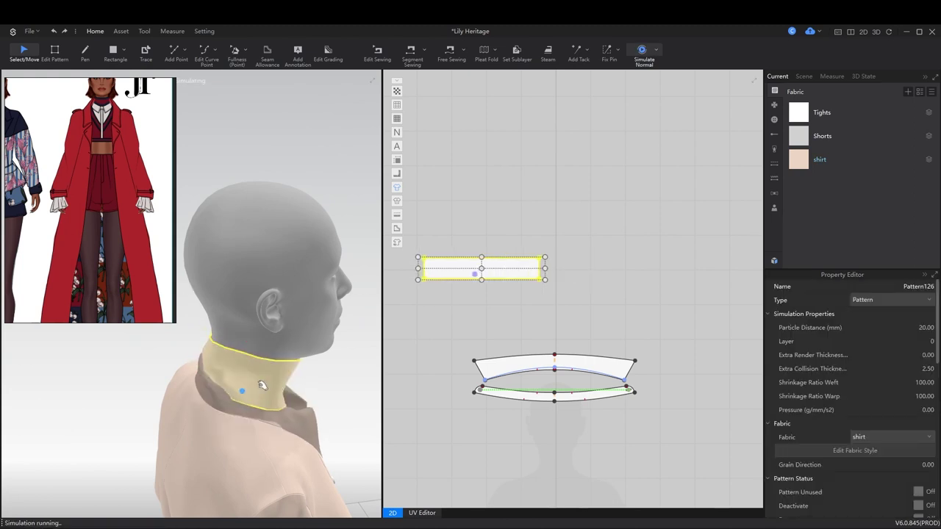
right_drag(250, 387, 223, 429)
scroll(514, 357, down, 2)
Split the neck band's lower edge into two equal 16.62 cm segments and adjust its front in the simulation
key(z)
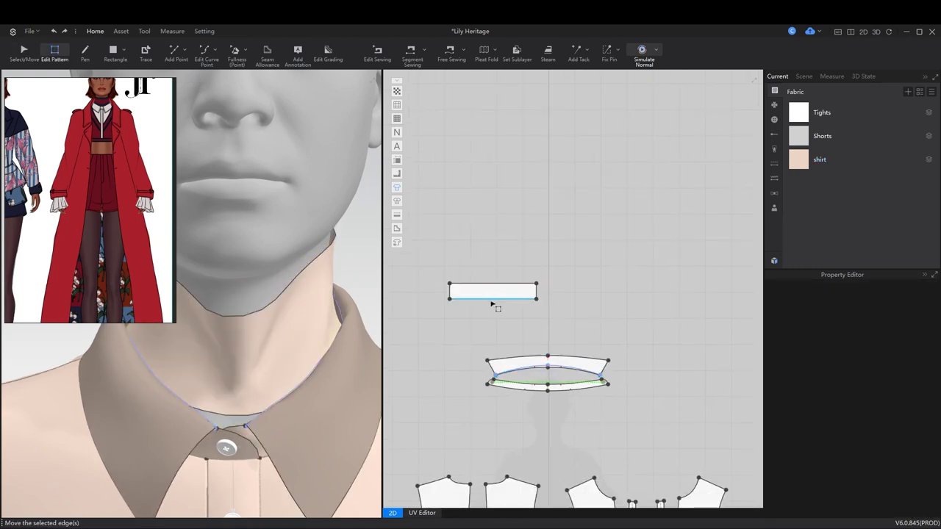
right_click(492, 299)
click(507, 324)
key(Return)
click(215, 410)
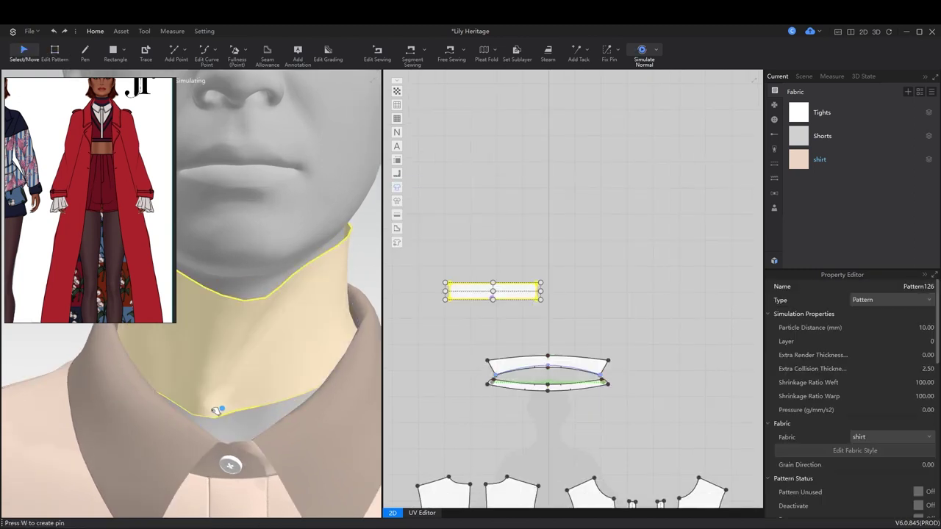
Free-sew a short section of the collar stand's lower edge at its front end to the neck band's lower edge and simulate
scroll(559, 343, up, 3)
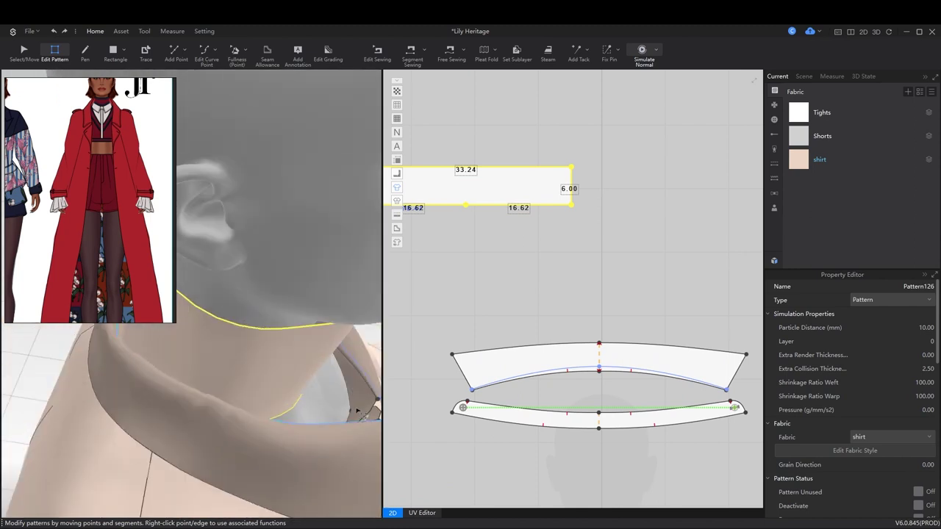
click(502, 419)
middle_drag(502, 419, 581, 396)
scroll(580, 395, up, 1)
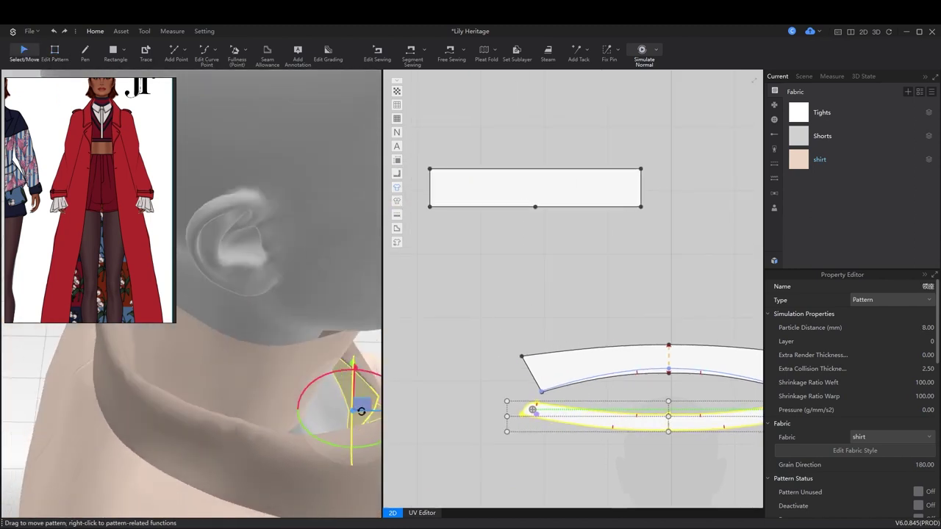
key(n)
scroll(533, 405, up, 3)
click(539, 421)
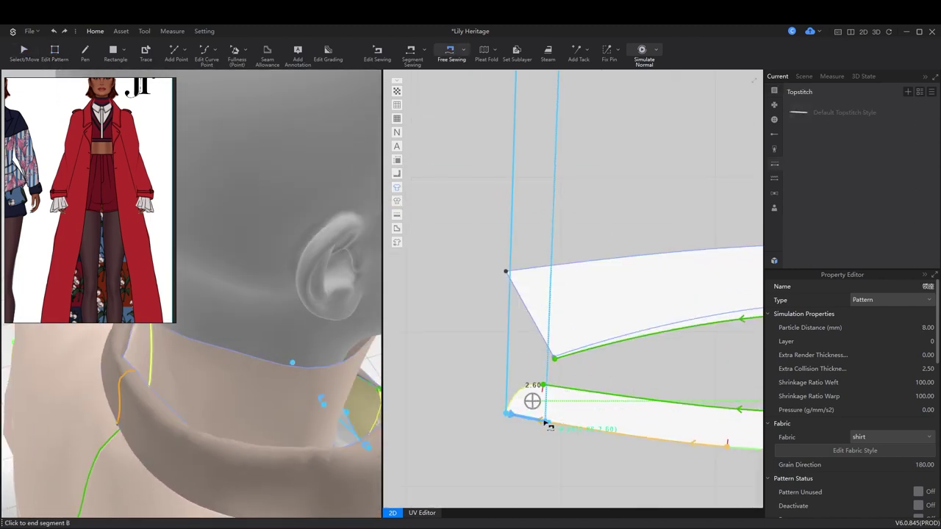
key(space)
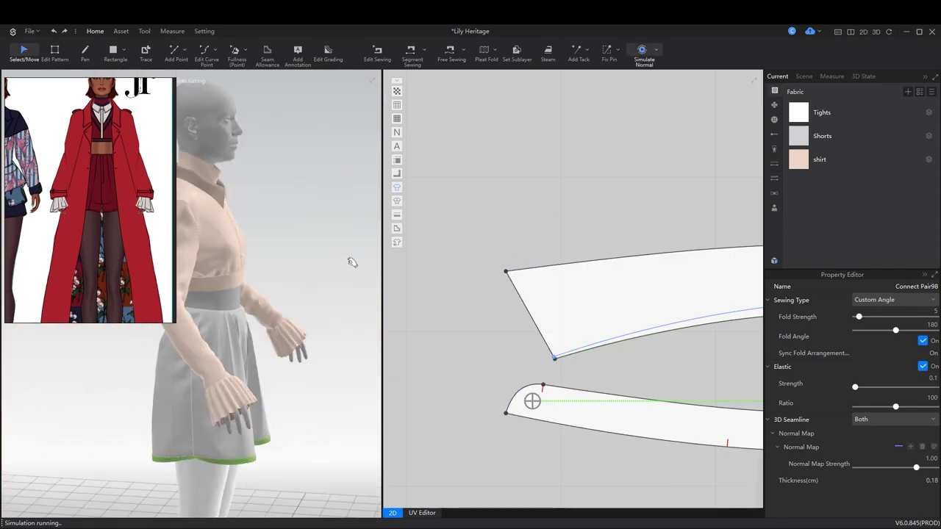
Flip the normals of the shirt's collar and collar stand
right_click(257, 254)
key(Escape)
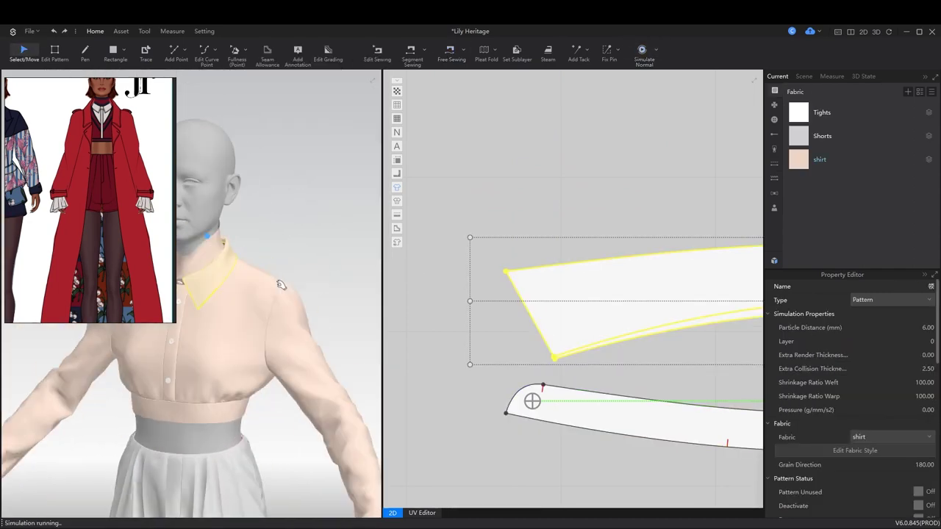
scroll(280, 285, up, 5)
right_click(289, 194)
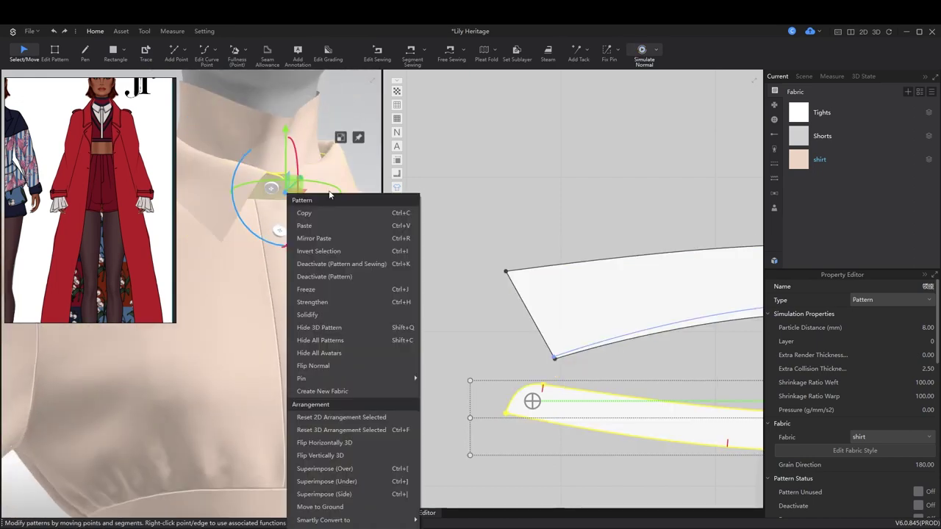
click(310, 364)
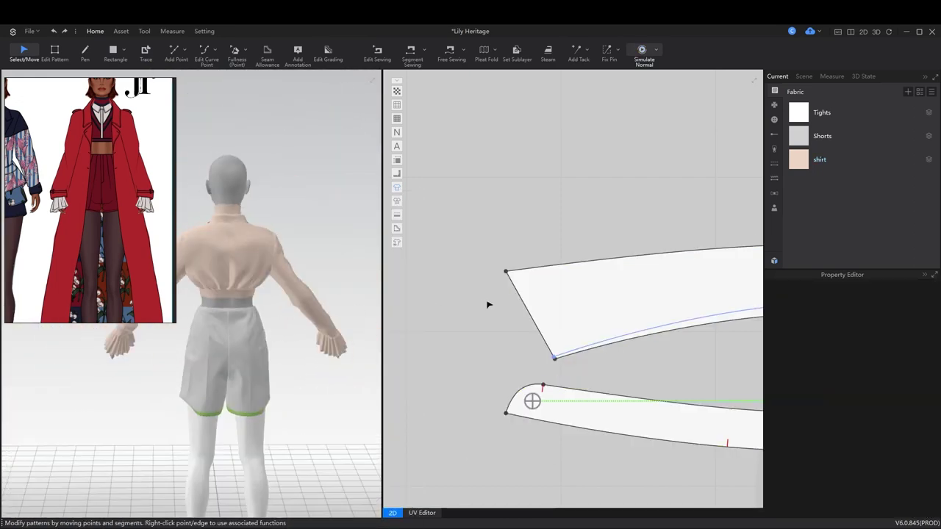
Generate lining pieces from one front panel and one back panel and place them below the originals
scroll(559, 279, down, 5)
scroll(584, 275, up, 3)
right_click(599, 278)
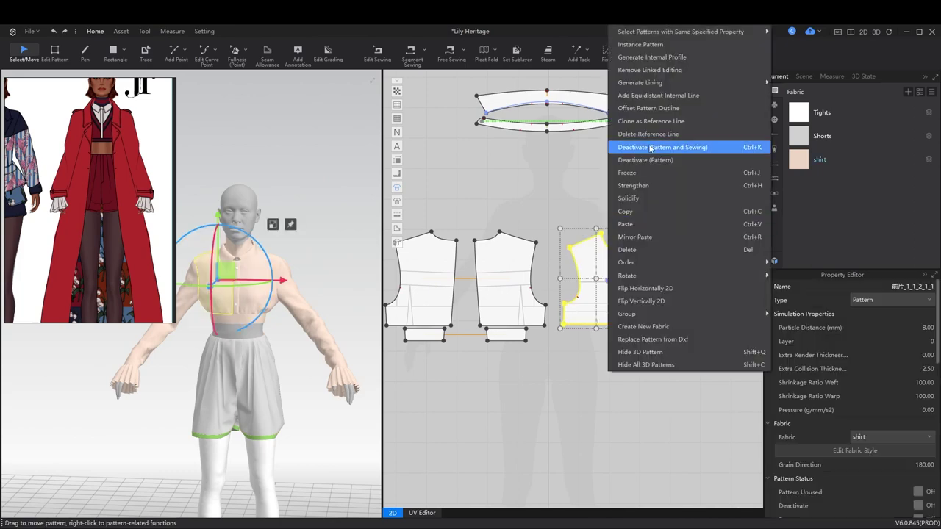
click(808, 83)
right_click(515, 257)
click(720, 92)
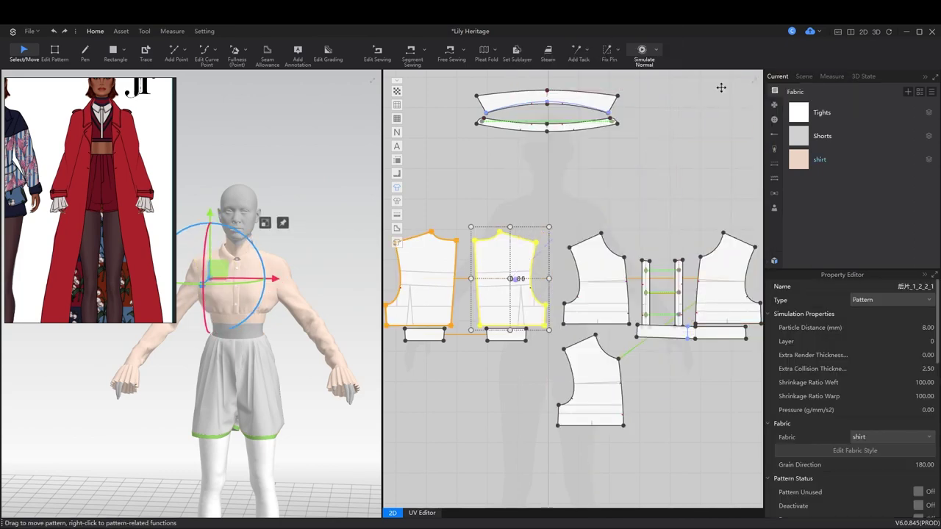
right_click(525, 251)
click(633, 80)
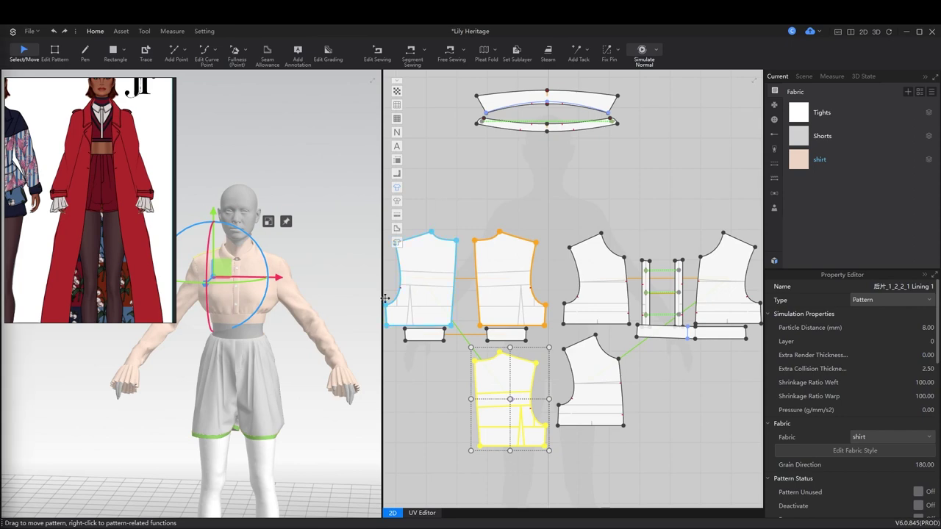
Remove the linked editing from the new back and front lining pieces
right_click(506, 353)
click(706, 138)
right_click(582, 340)
click(589, 331)
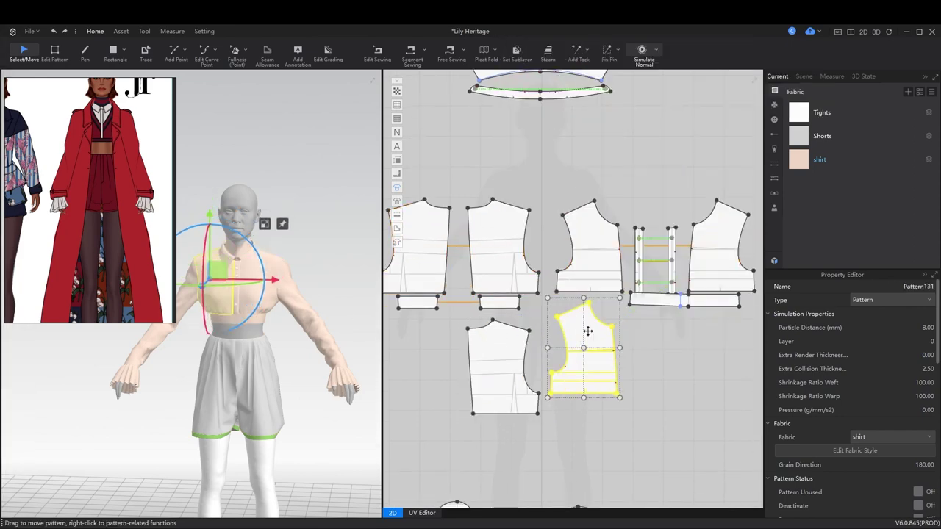
Delete the inherited seams from the new back and front lining pieces, keeping only the front piece's hem seam
scroll(336, 330, up, 5)
key(b)
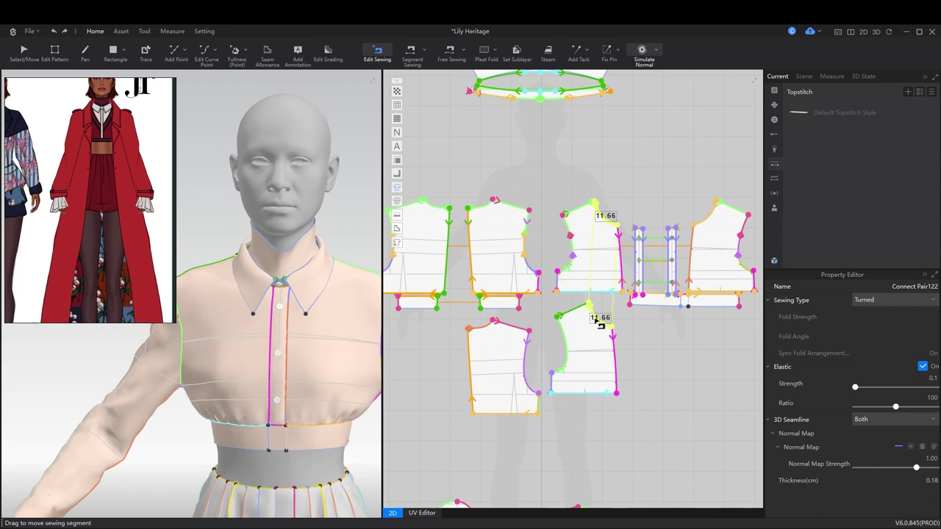
scroll(588, 323, up, 3)
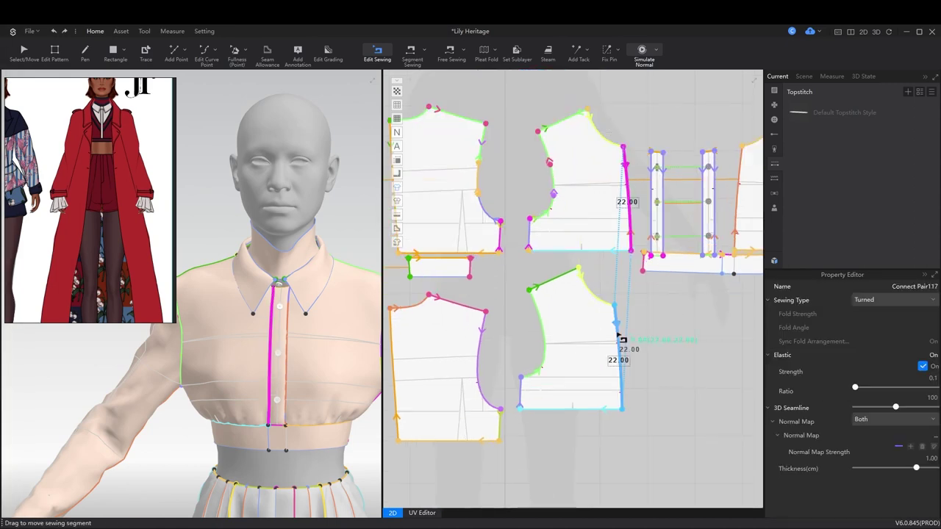
middle_drag(411, 314, 500, 309)
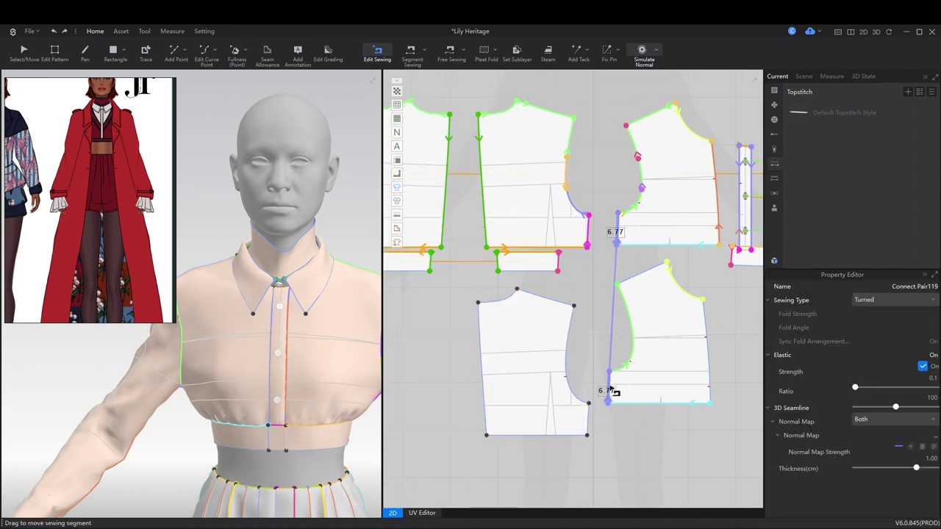
middle_drag(618, 339, 557, 343)
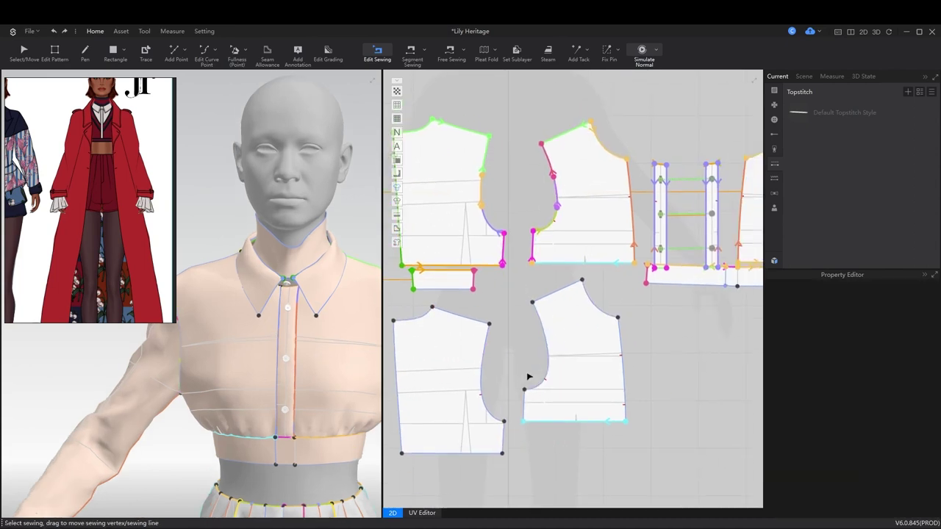
Draw an internal line about 24.8 cm long from the new front piece's neck-shoulder point to its front edge and curve it slightly
key(a)
click(615, 373)
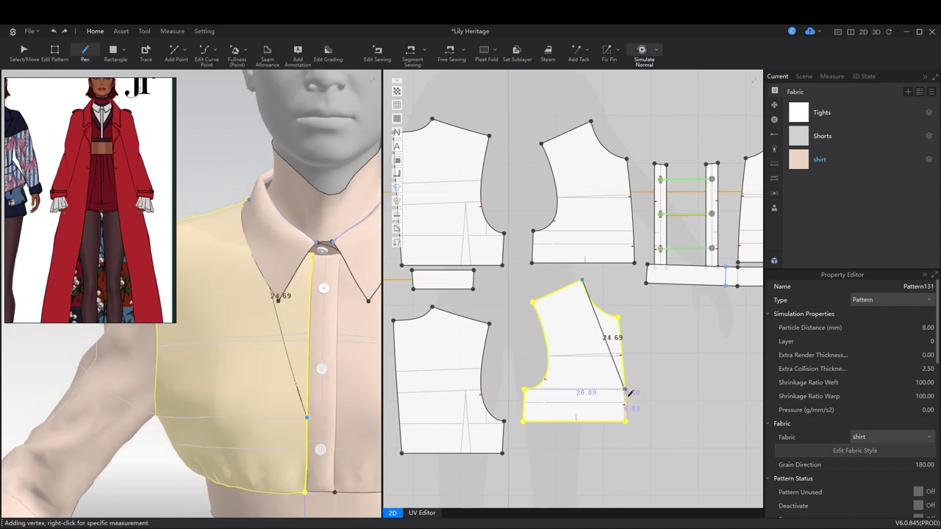
click(625, 390)
key(z)
key(c)
scroll(570, 311, up, 3)
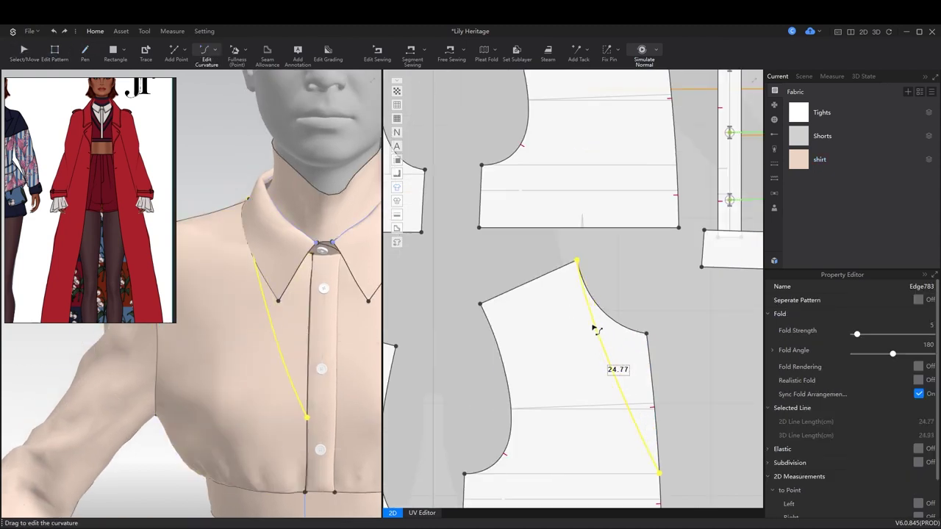
Cut the new front piece along the slanted line and delete the neck-side part
key(a)
right_click(594, 329)
click(652, 393)
key(Delete)
Duplicate the shirt fabric and recolour the copy a darker tan
click(559, 346)
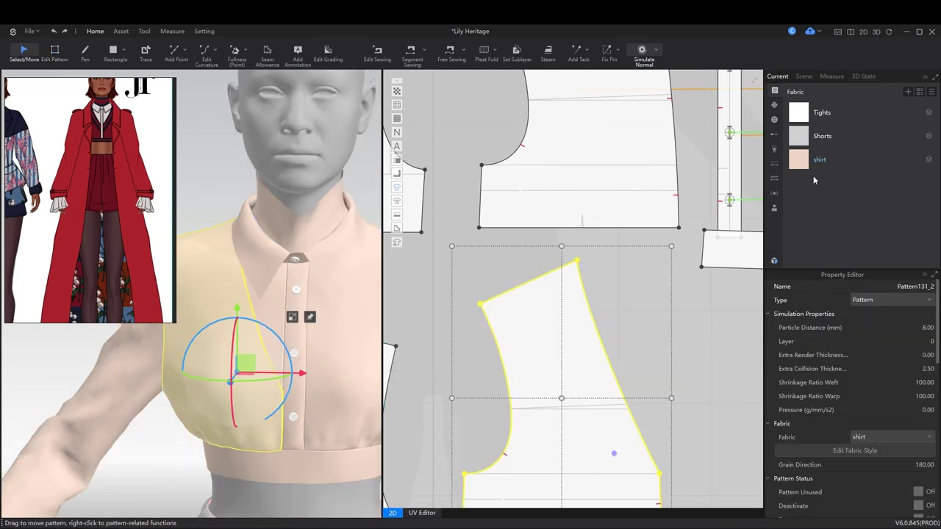
right_click(816, 162)
click(846, 197)
click(824, 182)
click(915, 328)
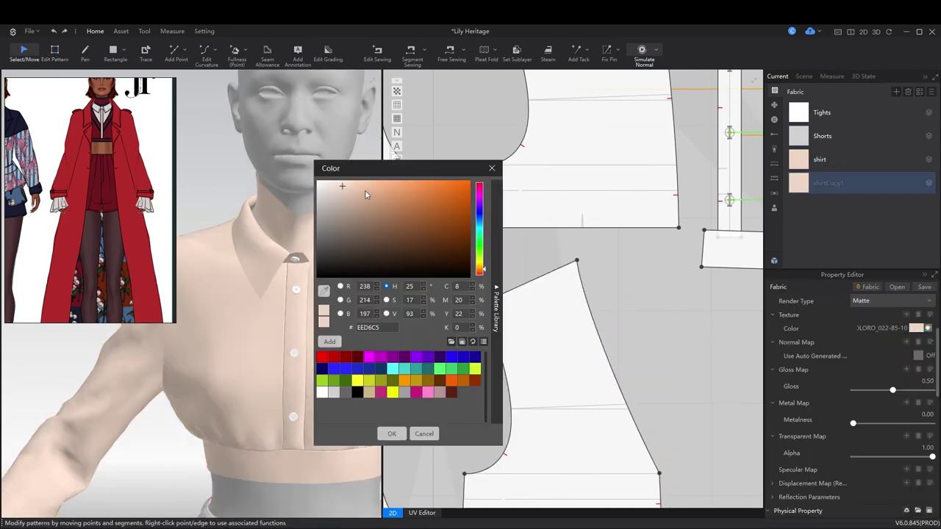
Apply the shirtCopy1 fabric to the new front and back pieces
click(542, 380)
right_click(824, 182)
click(850, 209)
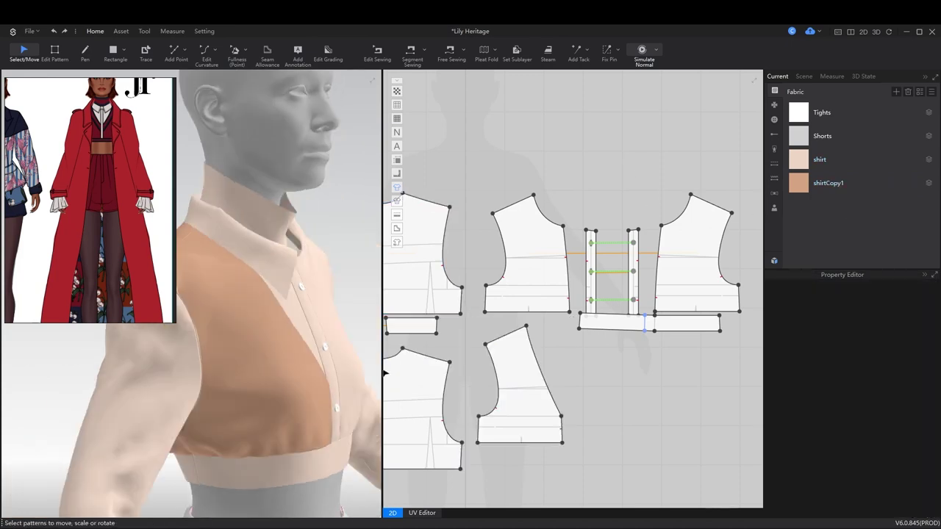
Sew the new front piece to the new back piece along the shoulder and side edges
key(n)
scroll(548, 368, up, 2)
click(548, 382)
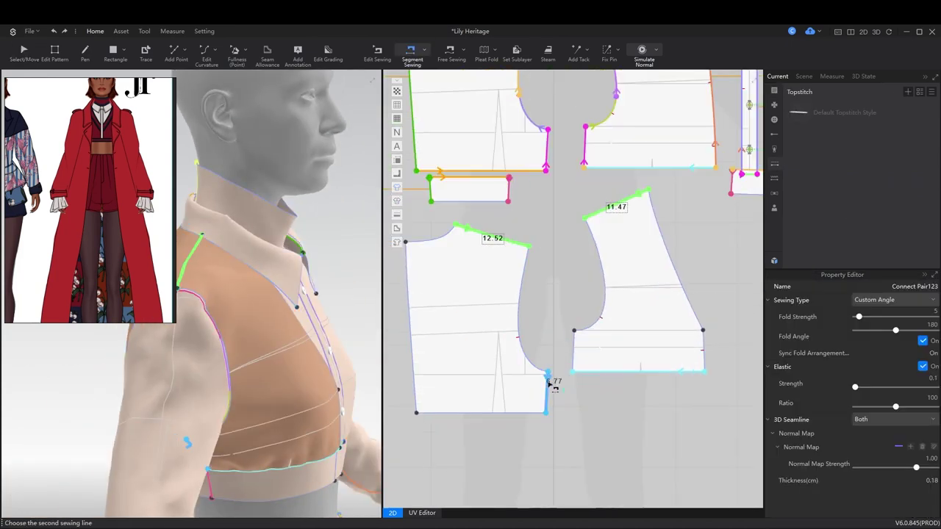
click(573, 351)
Free-sew the new front piece's short straight front edge to the lower front edge of the shirt's front panel
right_drag(221, 346, 293, 351)
right_drag(723, 353, 616, 397)
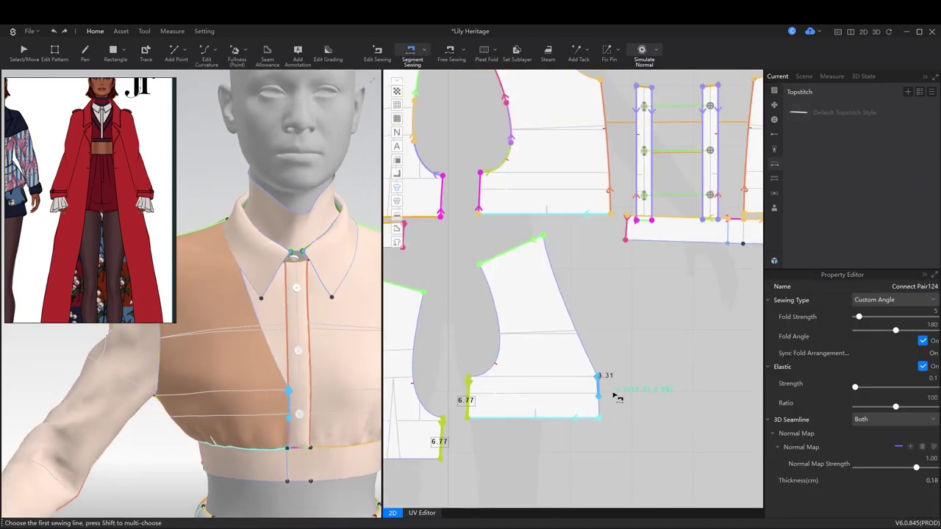
key(a)
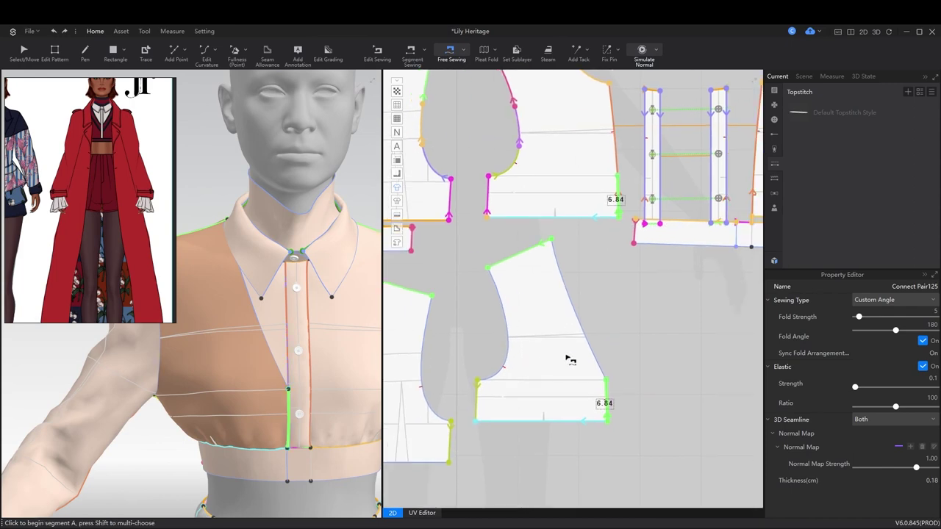
Create mirrored copies with sewing of the new front and back pieces and place them in a row below the shirt panels
click(567, 361)
key(ctrl+shift+g)
click(644, 335)
scroll(519, 368, down, 3)
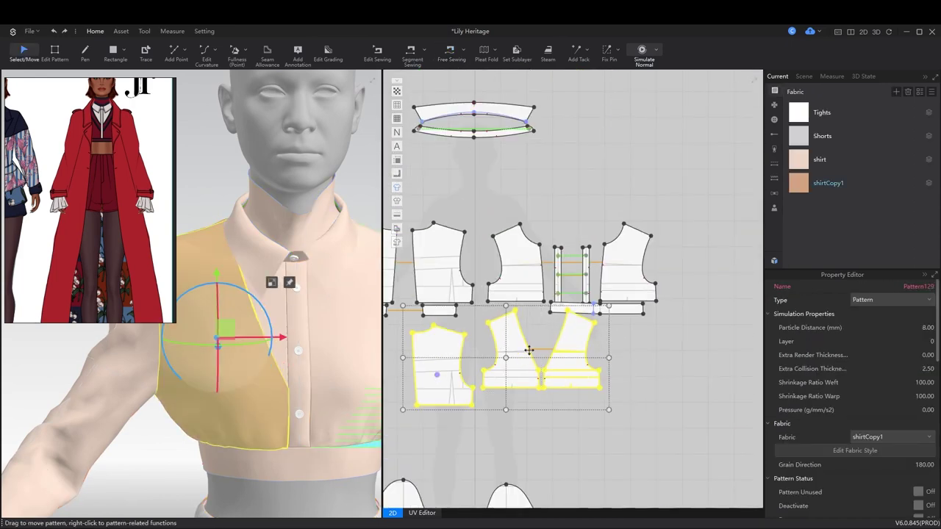
click(463, 336)
click(568, 381)
Move the mirrored back piece in 3D to sit behind the avatar's upper back
right_drag(354, 364, 139, 390)
click(297, 380)
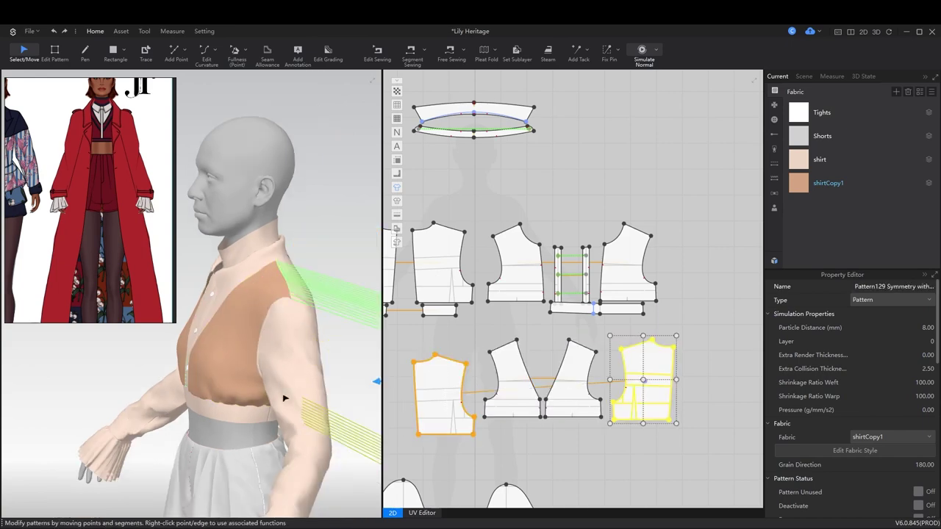
scroll(284, 394, down, 2)
right_drag(283, 395, 311, 324)
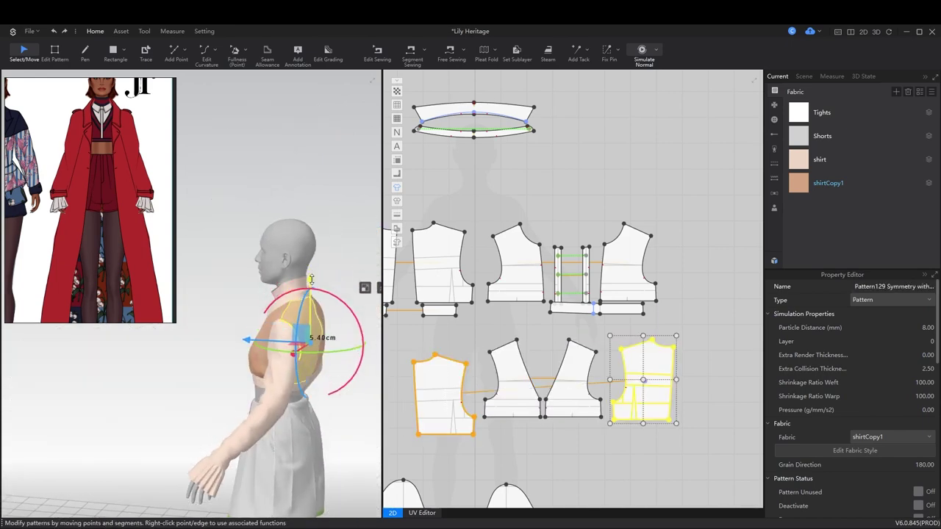
Sew the two new back pieces together along the centre-back edges and simulate
right_drag(311, 279, 358, 380)
key(n)
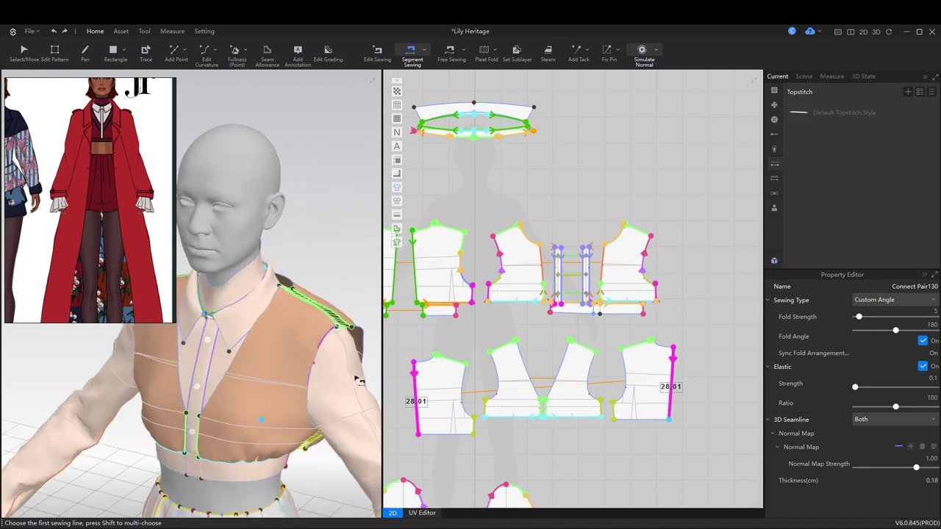
key(space)
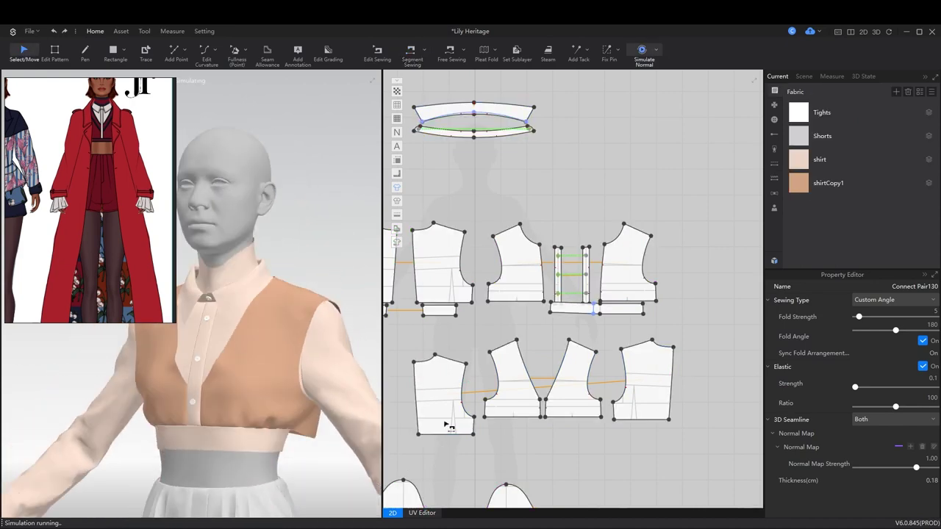
Free-sew the new back piece's hem to the hem of the shirt's back panel and simulate
key(m)
right_drag(444, 427, 541, 411)
scroll(542, 412, up, 2)
click(350, 331)
right_drag(349, 331, 239, 377)
key(space)
scroll(255, 416, up, 2)
scroll(255, 416, down, 2)
scroll(240, 377, up, 2)
scroll(240, 378, down, 3)
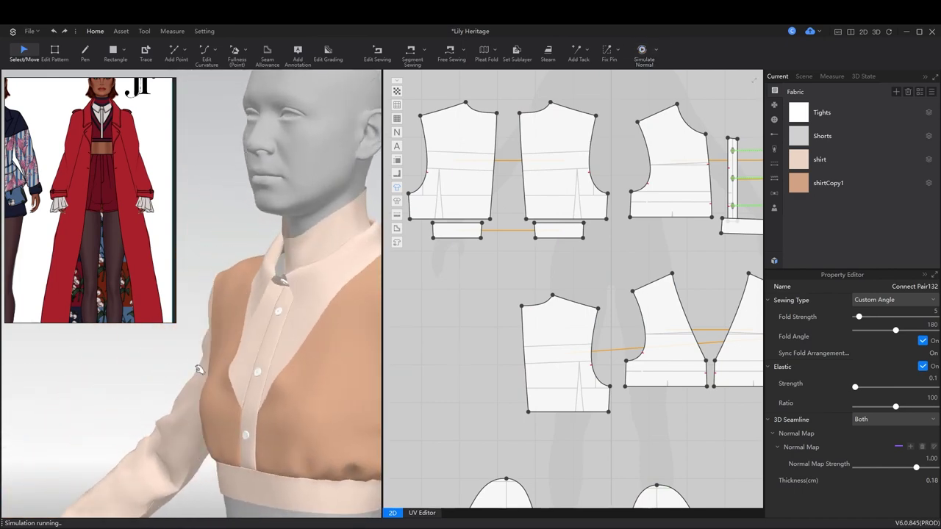
key(m)
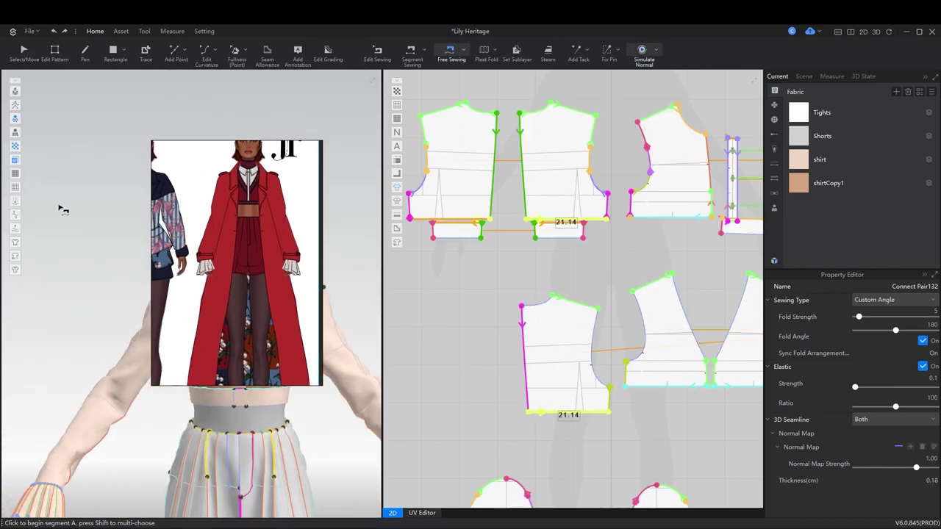
key(a)
scroll(241, 374, down, 3)
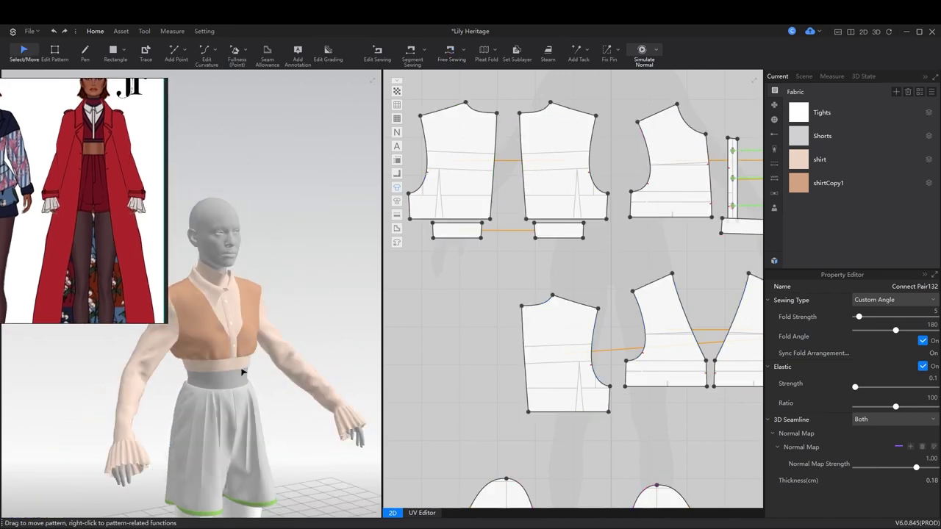
Lower the new front pieces' neck-shoulder point slightly and adjust the curve of their neckline edge while simulating
scroll(269, 390, up, 8)
scroll(544, 323, up, 3)
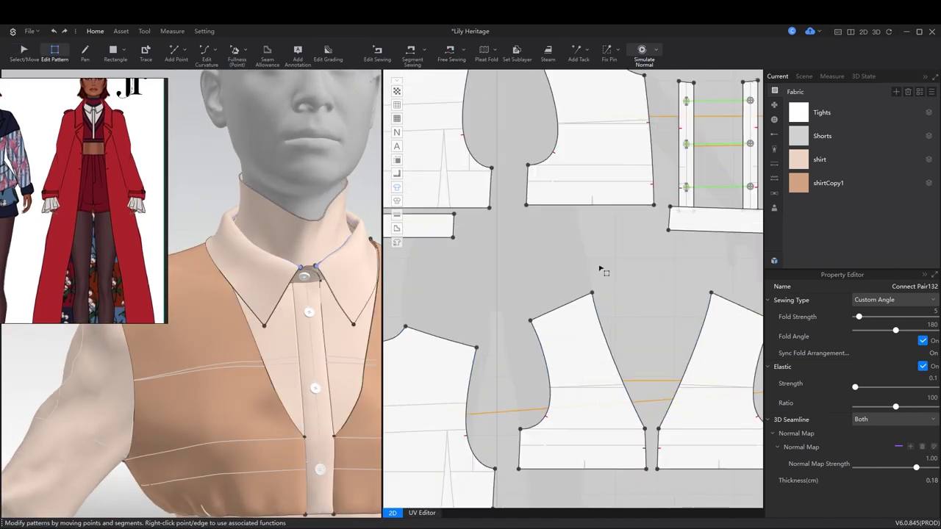
key(z)
click(594, 304)
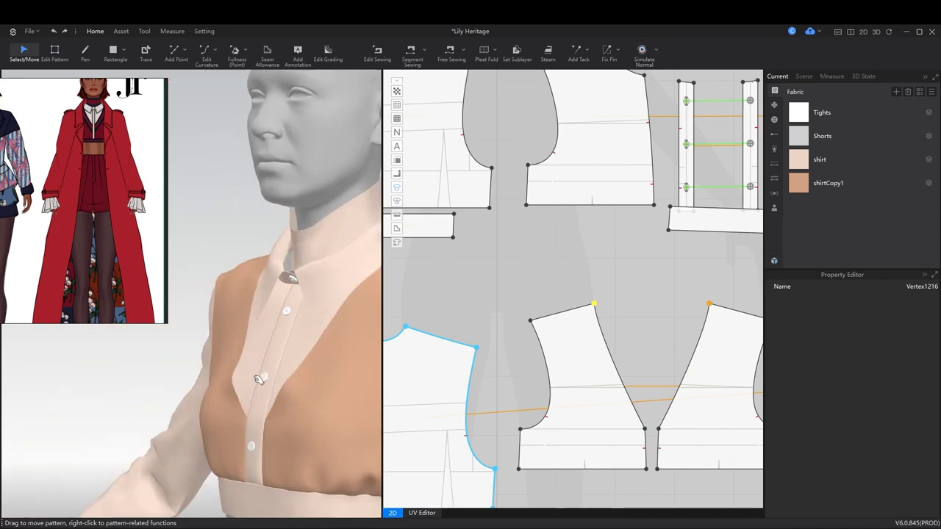
key(z)
scroll(265, 369, down, 3)
middle_drag(626, 329, 570, 255)
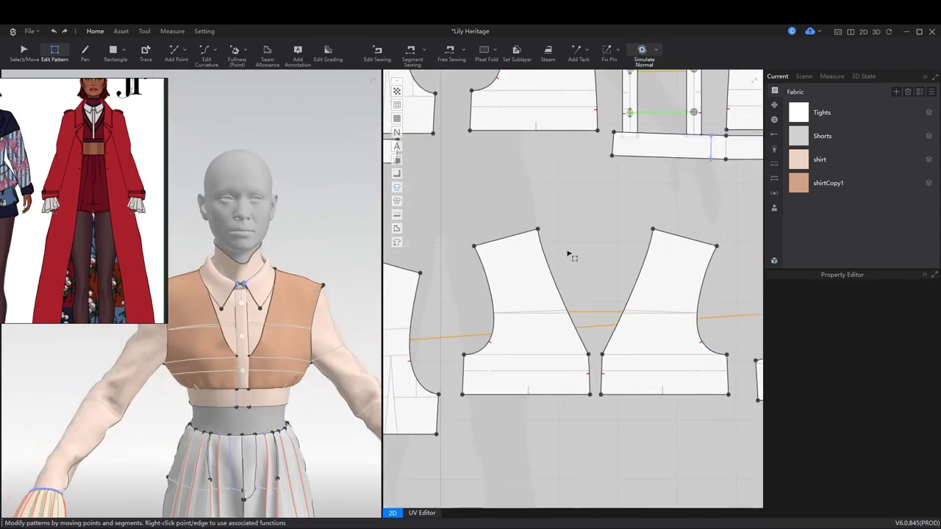
click(549, 272)
scroll(240, 311, up, 5)
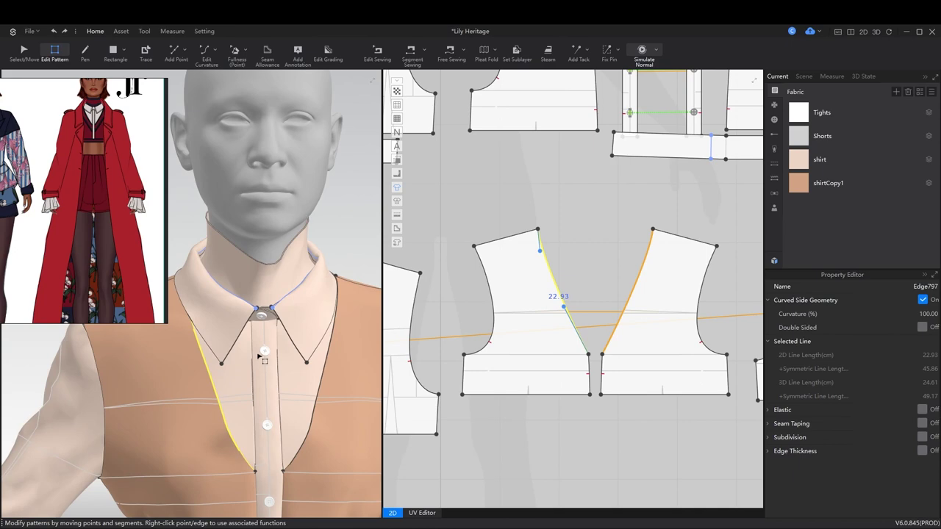
scroll(261, 356, down, 3)
scroll(588, 294, down, 3)
Apply the shirtCopy1 fabric to all the waistband pieces
key(a)
click(614, 274)
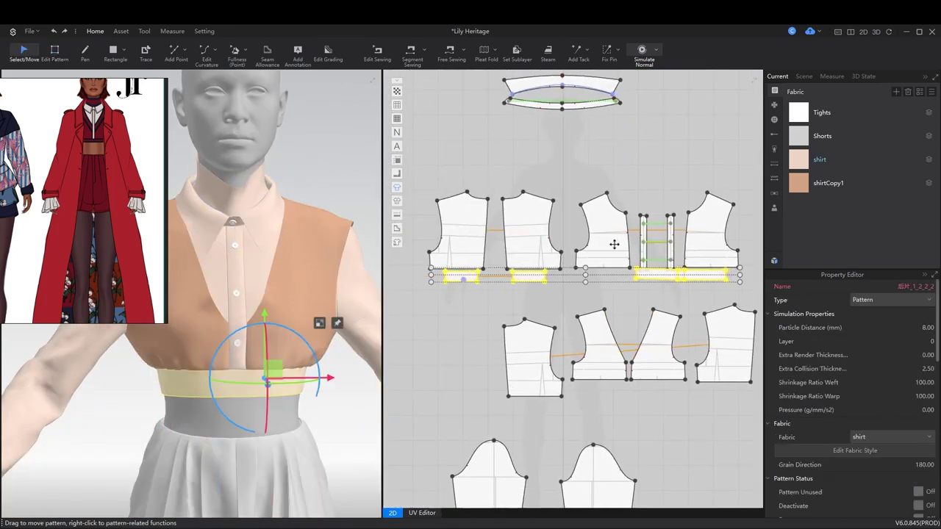
click(462, 353)
scroll(298, 353, up, 3)
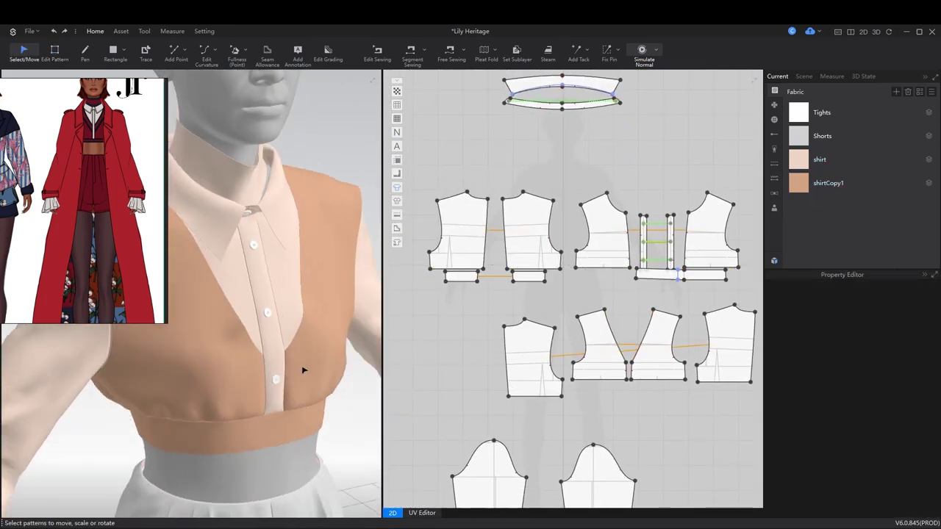
right_drag(302, 370, 291, 361)
right_drag(605, 314, 542, 311)
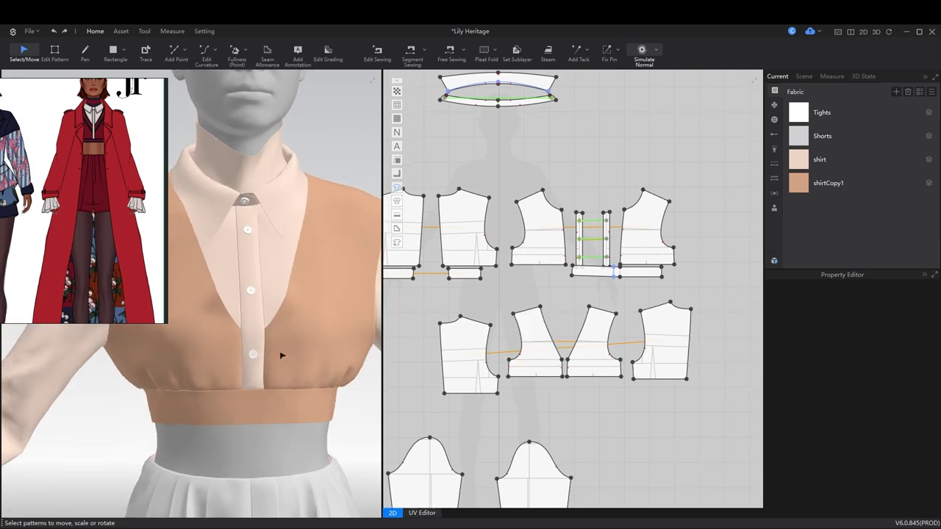
Add an equidistant internal line along the new front pieces' neckline edge, extended to the outline
scroll(284, 360, up, 2)
scroll(558, 362, up, 3)
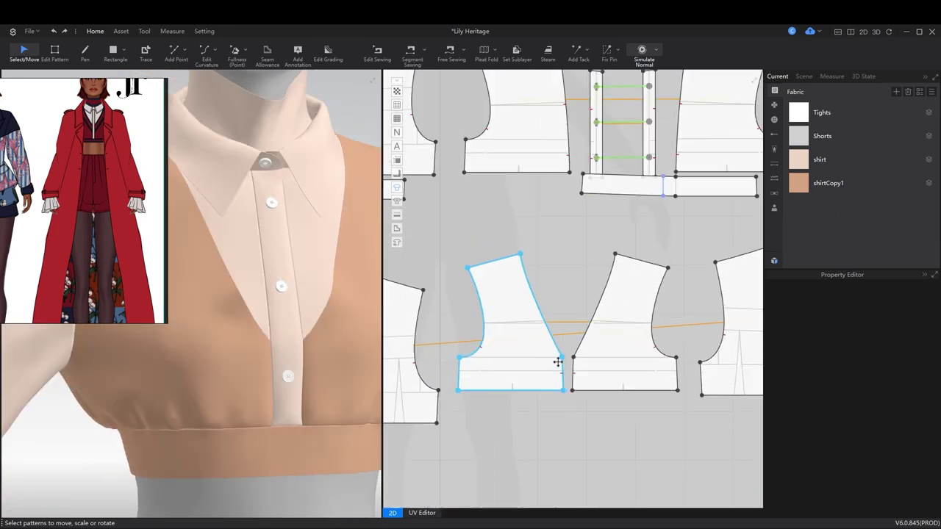
click(545, 319)
scroll(547, 320, up, 2)
right_click(535, 276)
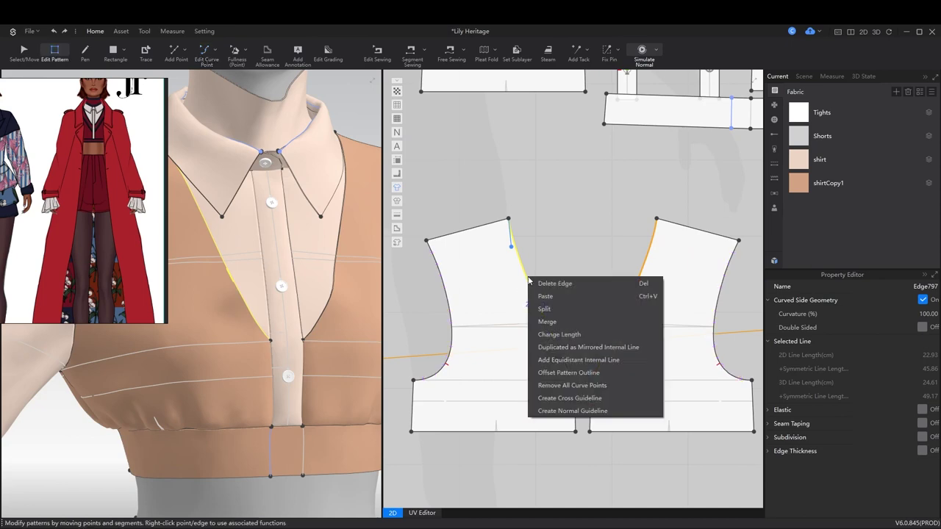
click(575, 366)
key(Return)
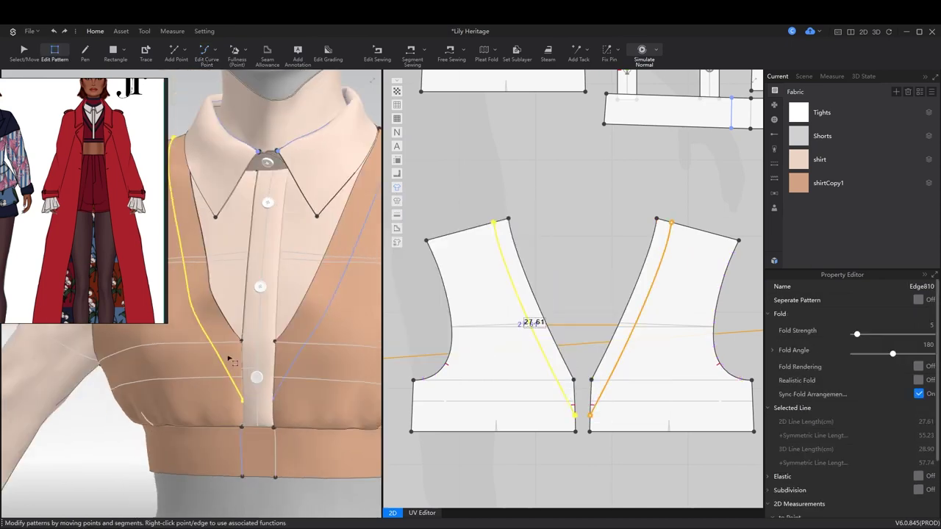
Add one equidistant internal line 2.00 cm inside the new back pieces' neckline, extended to the outline
click(448, 343)
right_click(449, 344)
click(496, 422)
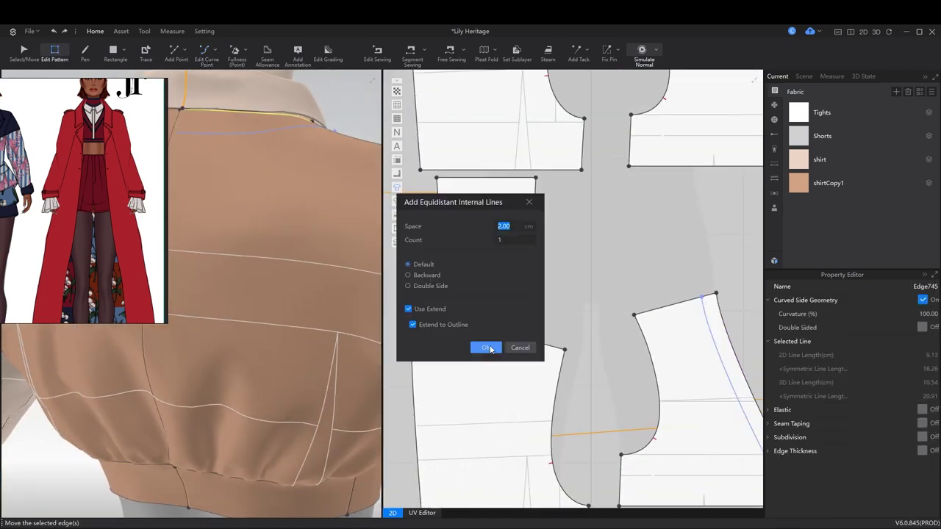
key(Return)
Shift the shoulder end of the back internal neckline slightly along the shoulder edge to meet the front line
scroll(515, 318, up, 3)
scroll(515, 320, up, 2)
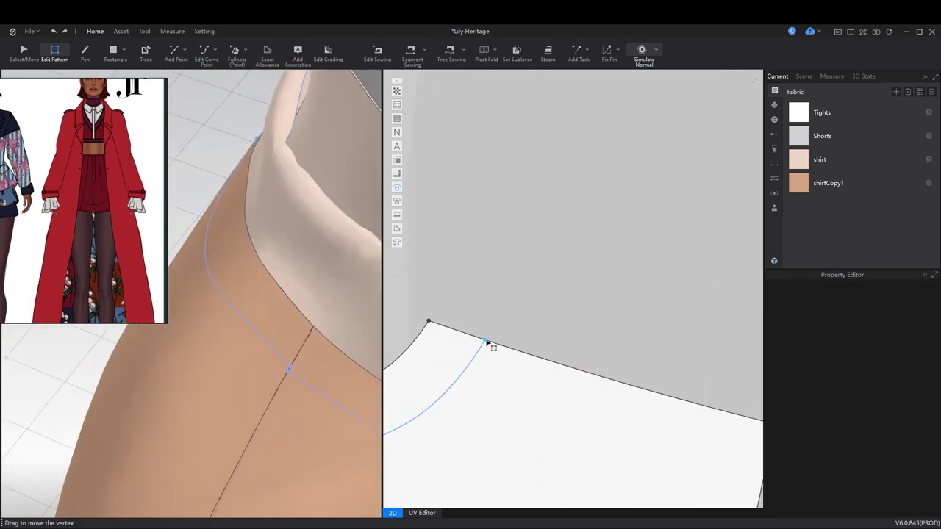
click(488, 343)
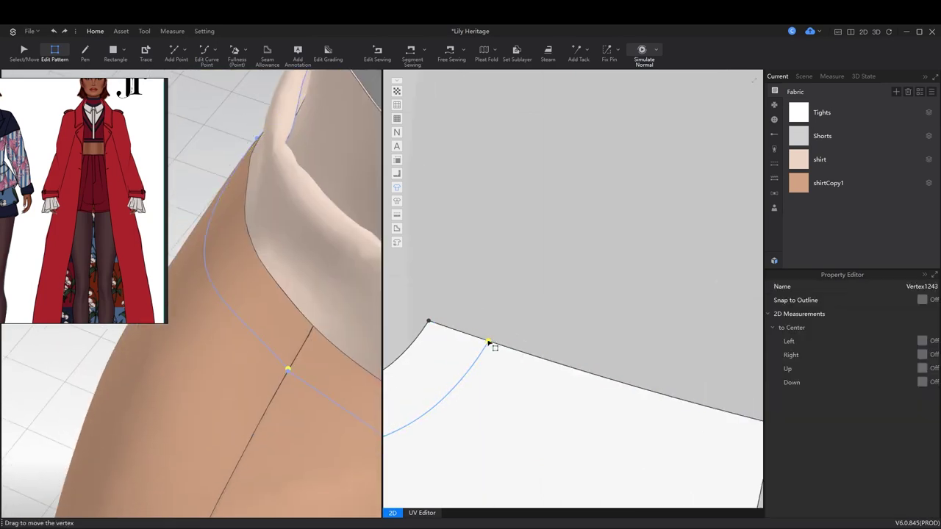
Split the front shoulder edge at the internal neckline and add a matching point on the back shoulder edge, 2.02 cm from the neck
click(585, 284)
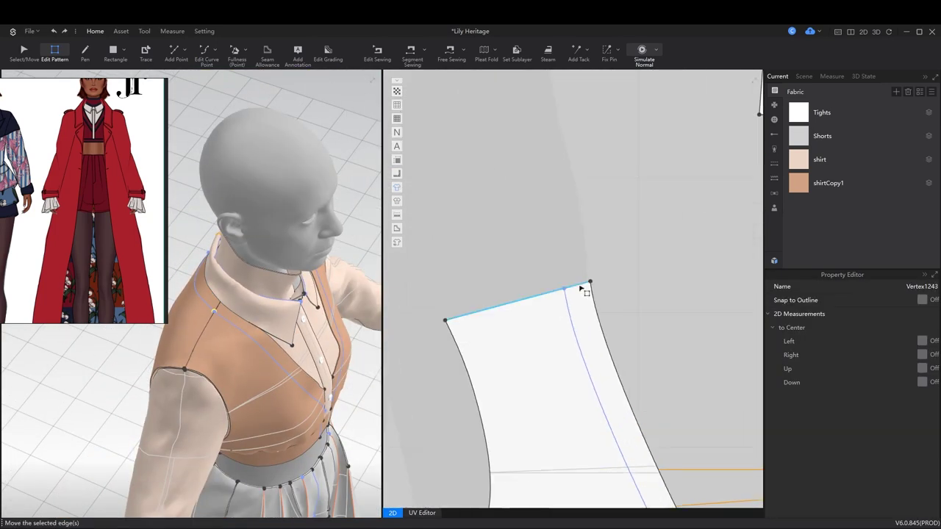
right_click(581, 286)
click(580, 290)
scroll(504, 307, up, 5)
click(437, 372)
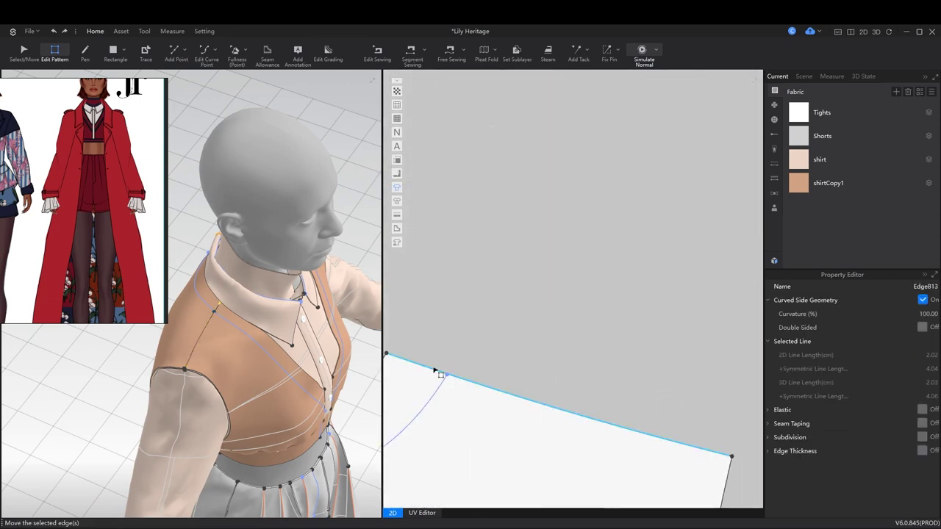
key(x)
right_click(439, 370)
click(490, 365)
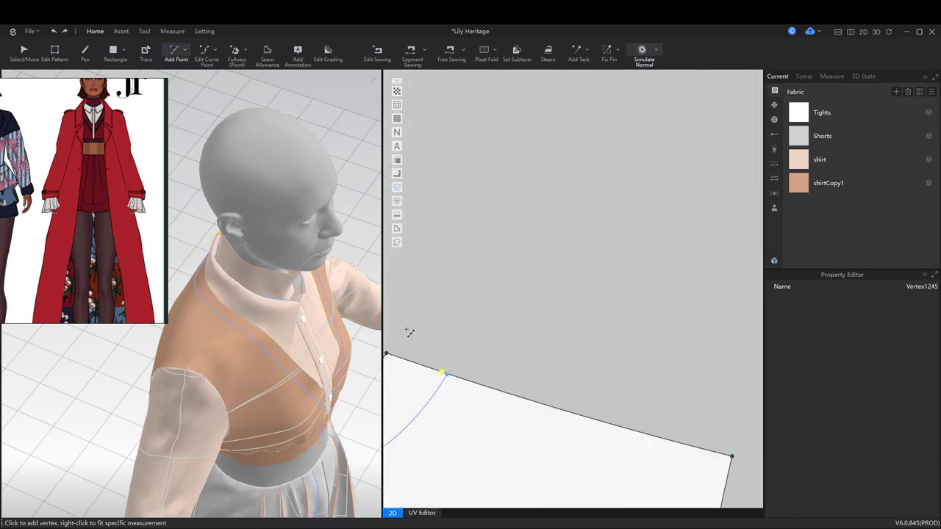
scroll(508, 352, up, 2)
Set the back shoulder segment between the internal neckline and the armhole to 9.51 cm, with the change direction set to Start
key(a)
click(259, 337)
right_drag(259, 337, 294, 342)
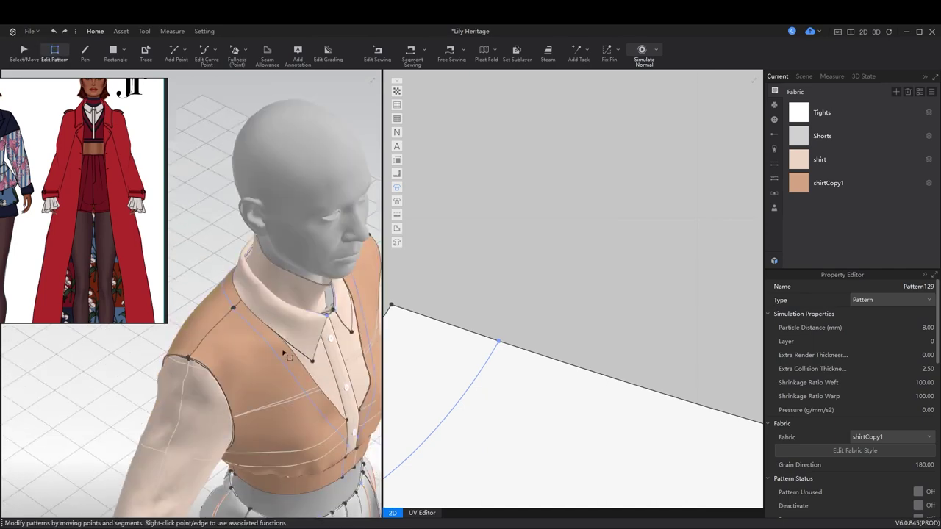
scroll(294, 341, up, 5)
scroll(471, 305, down, 5)
click(435, 281)
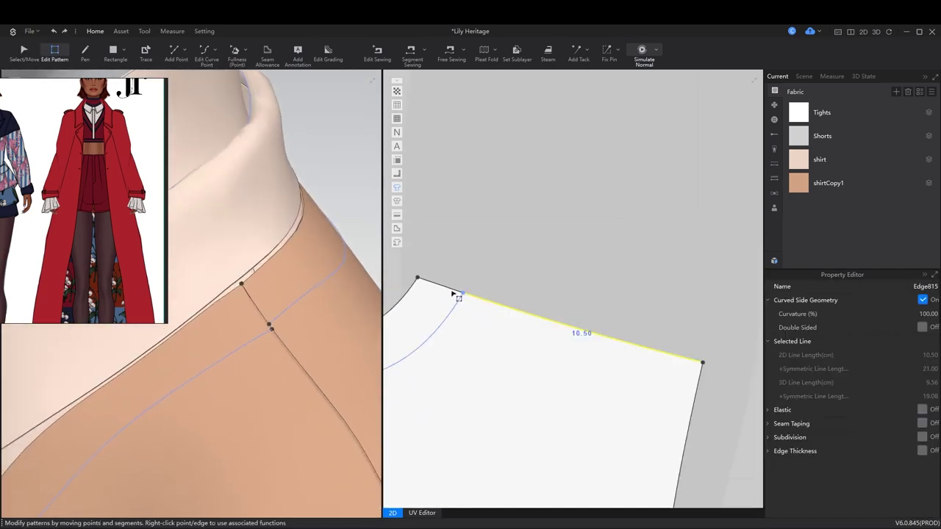
scroll(441, 291, down, 5)
right_drag(399, 326, 460, 322)
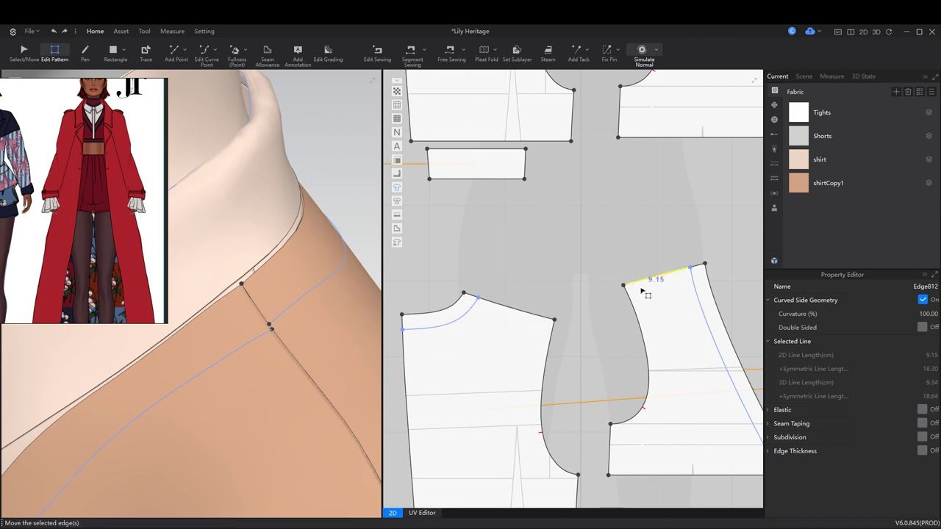
right_click(524, 314)
click(553, 369)
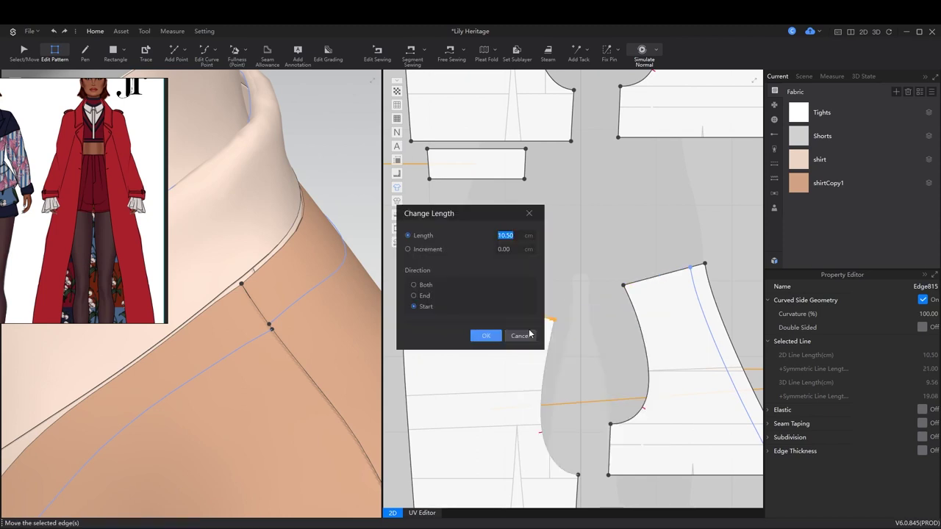
text(9.51)
key(Return)
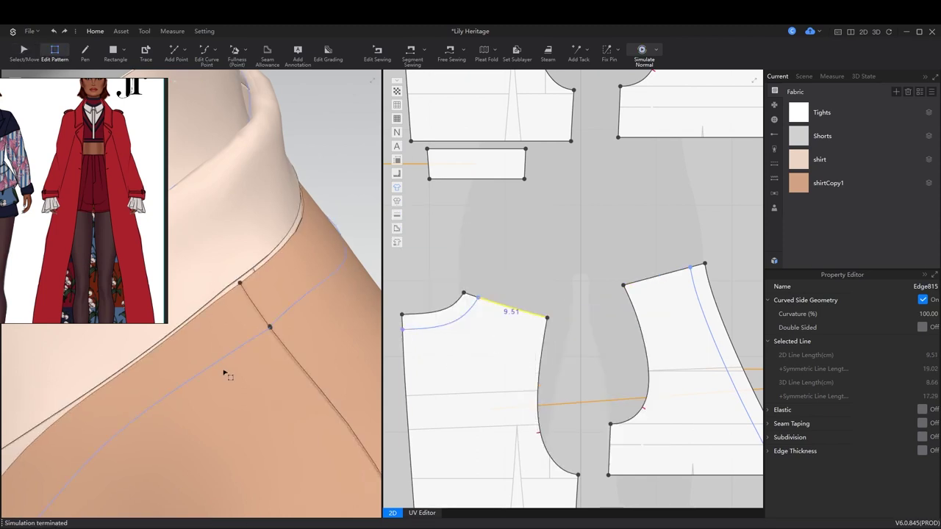
Divide the back piece's centre edge at the internal neckline and trace the neckline strip as a separate pattern above the back piece
scroll(225, 377, down, 5)
right_click(404, 381)
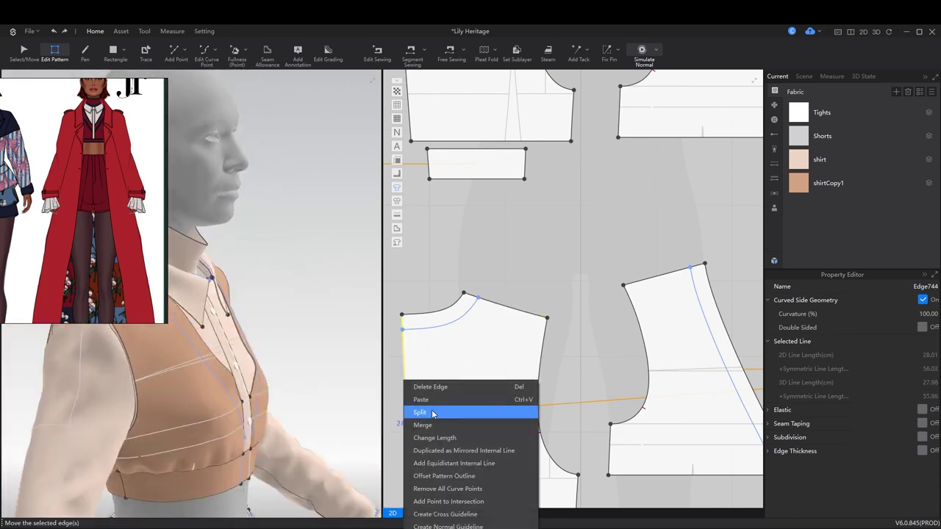
click(433, 413)
middle_drag(478, 303, 564, 310)
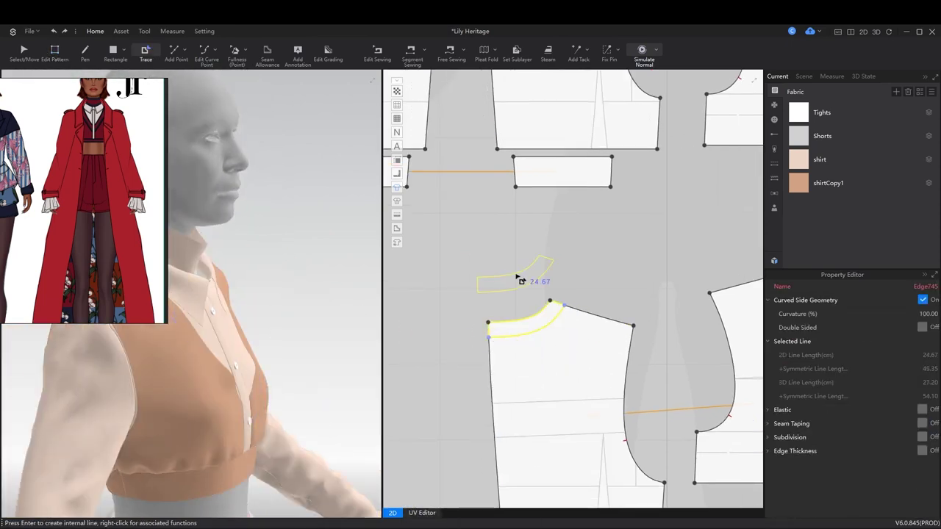
click(517, 279)
key(a)
click(510, 279)
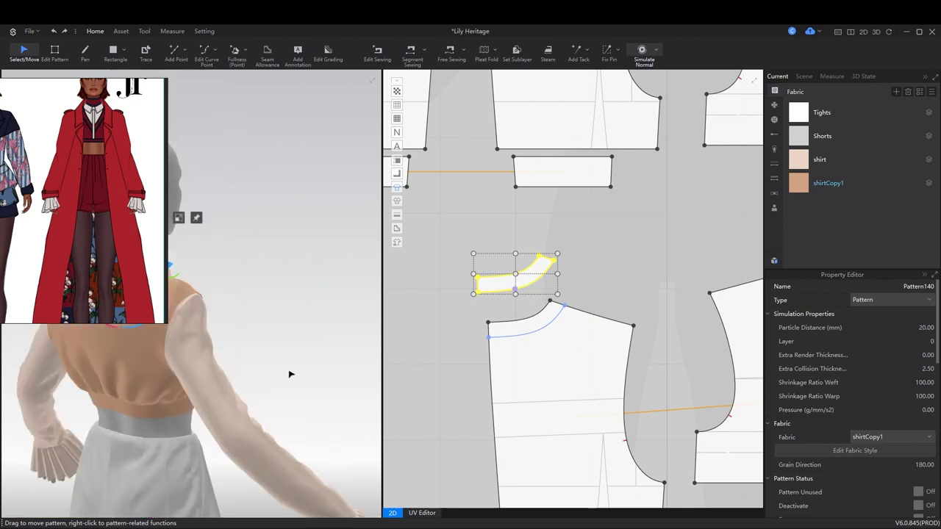
right_drag(290, 374, 508, 316)
Divide the front piece's centre edge at the internal neckline and trace the V-neck strip as a separate pattern beside the front piece
key(z)
middle_drag(508, 316, 573, 220)
right_click(639, 396)
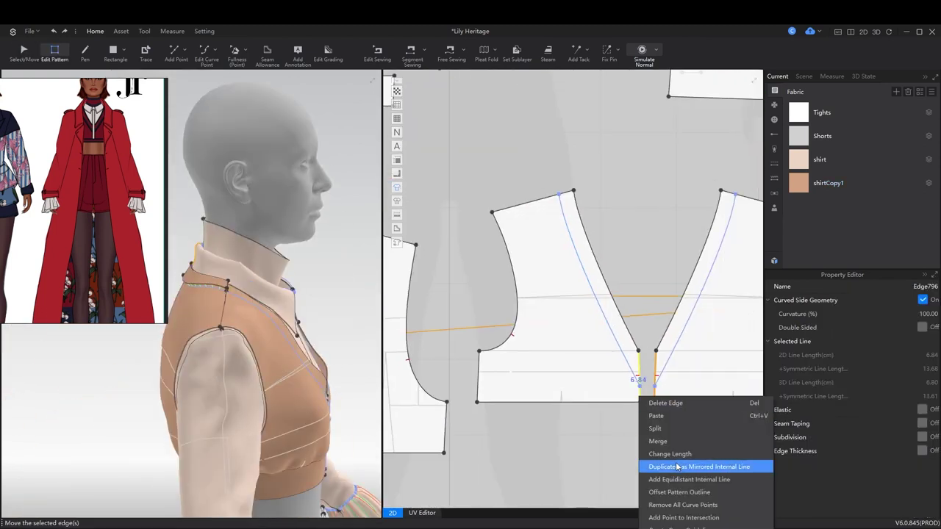
click(686, 505)
key(t)
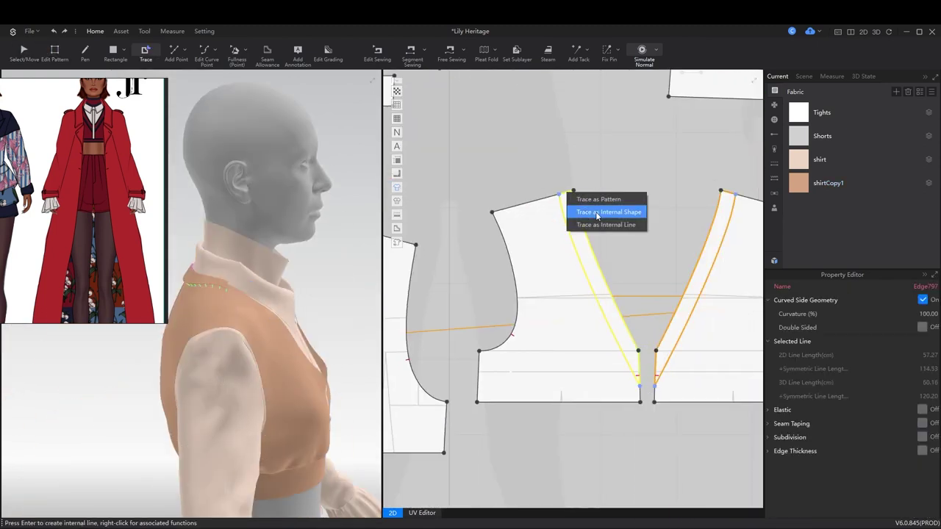
click(597, 216)
scroll(614, 363, down, 3)
key(a)
click(661, 326)
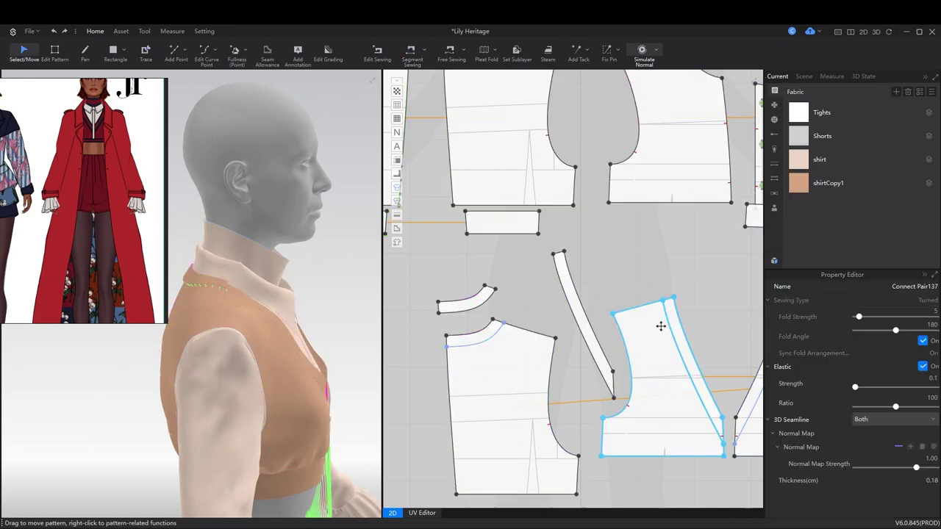
Create symmetric copies of the front and back neckline bands and place them by the opposite vest pieces
click(568, 285)
right_drag(309, 389, 330, 380)
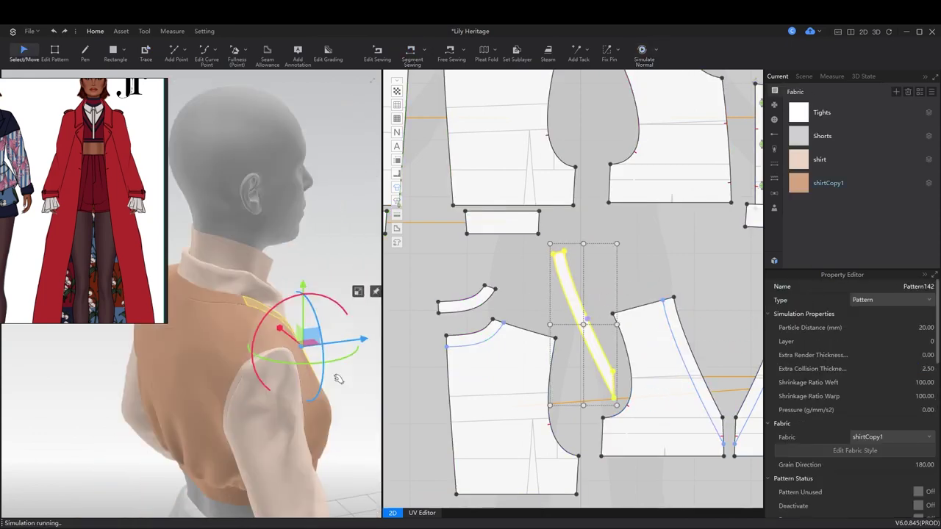
scroll(567, 330, down, 3)
key(ctrl+r)
click(603, 316)
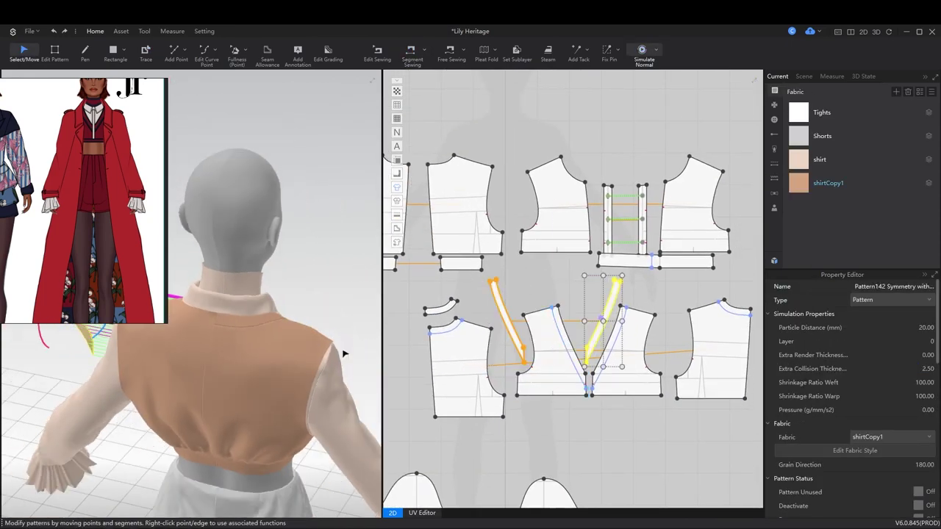
right_drag(221, 383, 331, 385)
middle_drag(637, 318, 515, 338)
right_drag(317, 383, 195, 419)
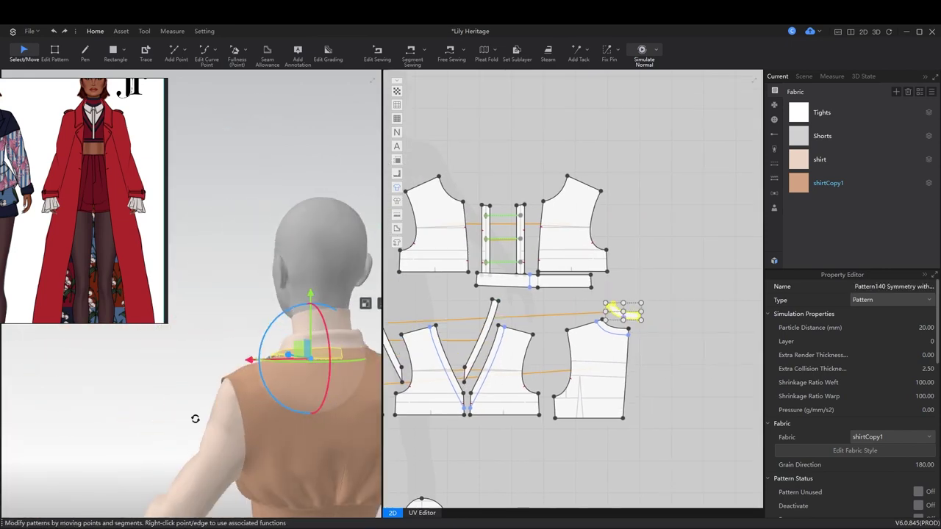
Segment-sew the back neckline band's centre end, and join its shoulder end to the front band's shoulder end
key(n)
scroll(684, 286, up, 5)
scroll(668, 326, down, 2)
click(556, 357)
scroll(618, 313, down, 2)
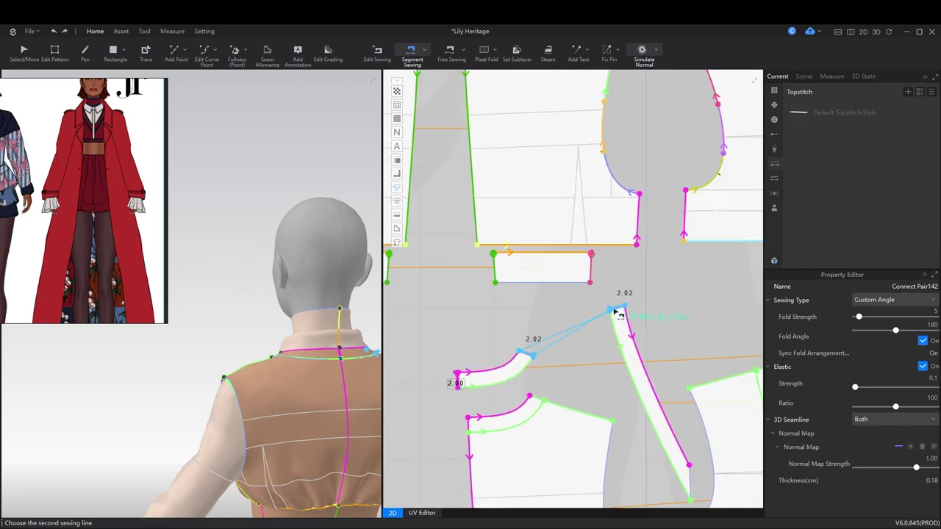
right_drag(274, 377, 242, 383)
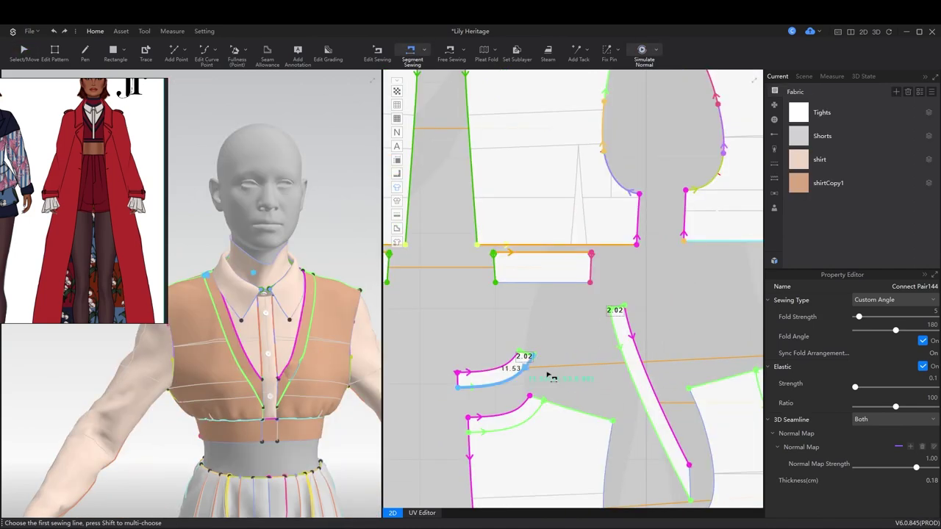
key(a)
scroll(169, 353, up, 3)
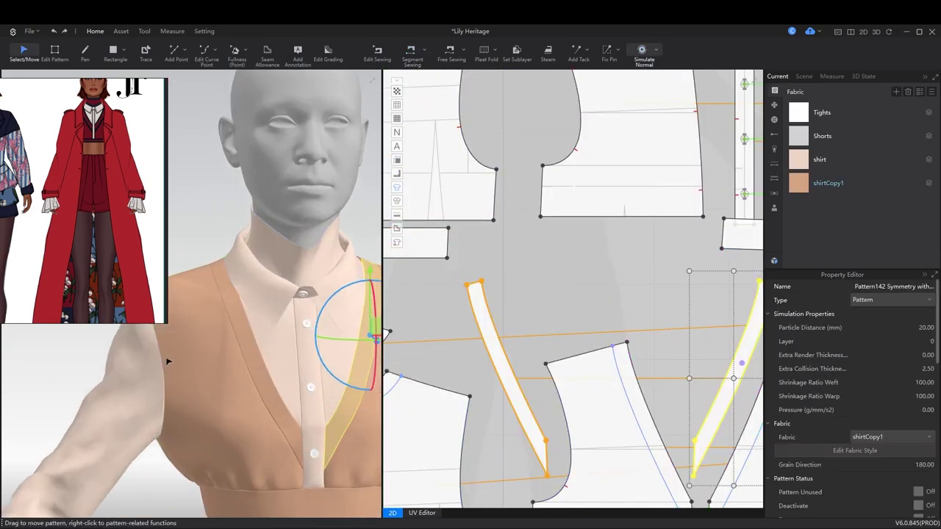
right_drag(169, 353, 191, 345)
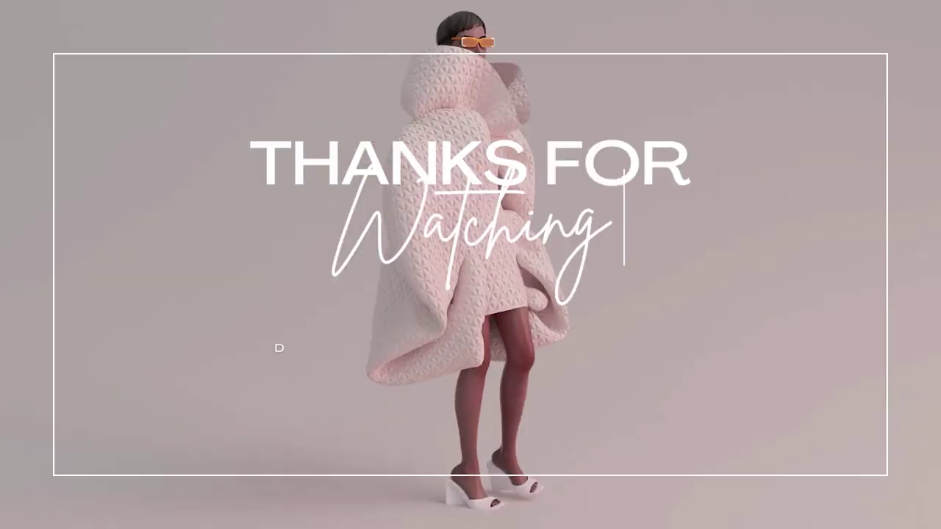